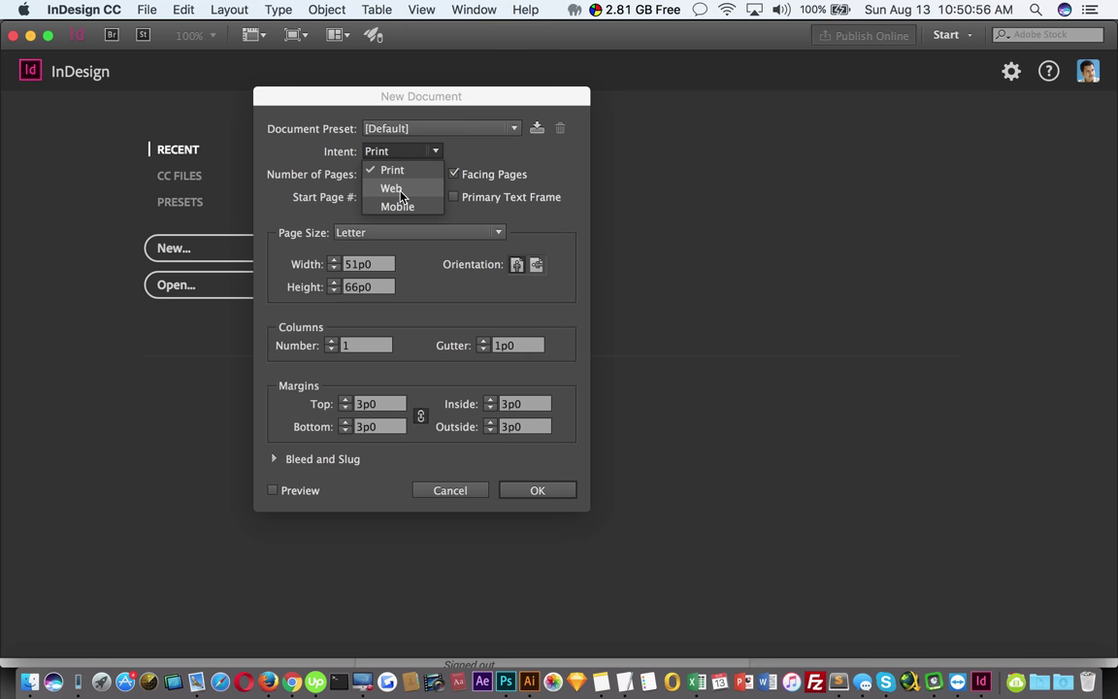
Switch the new document's intent to Web and back to Print
{"action": "left_click", "coordinate": [397, 190]}
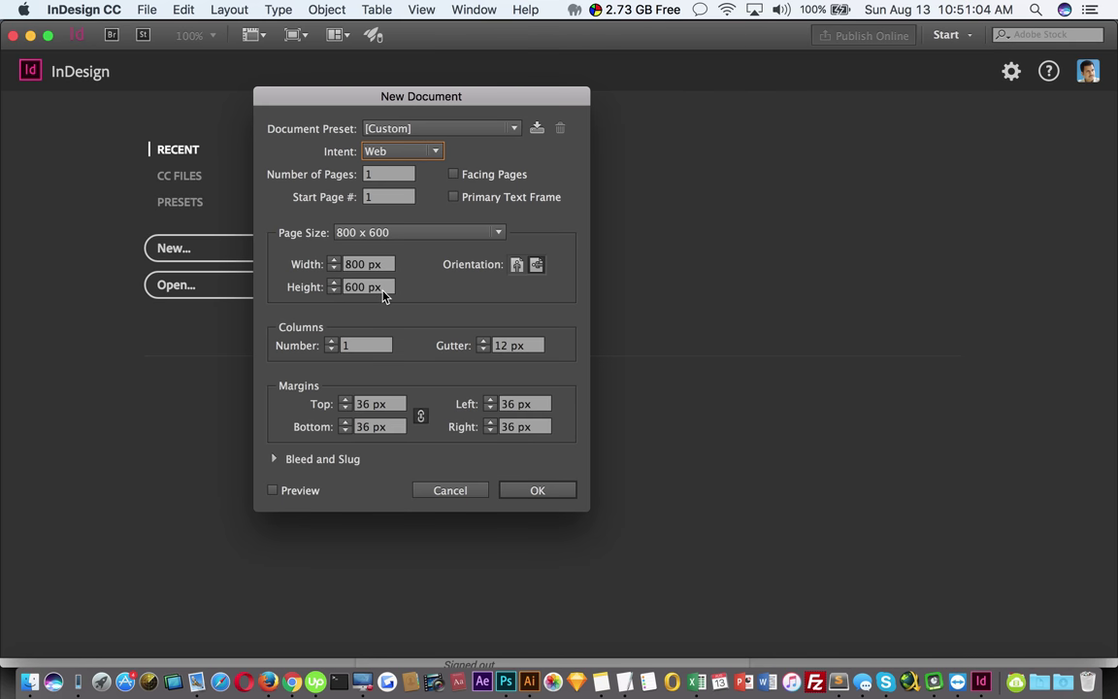
{"action": "left_click", "coordinate": [434, 153]}
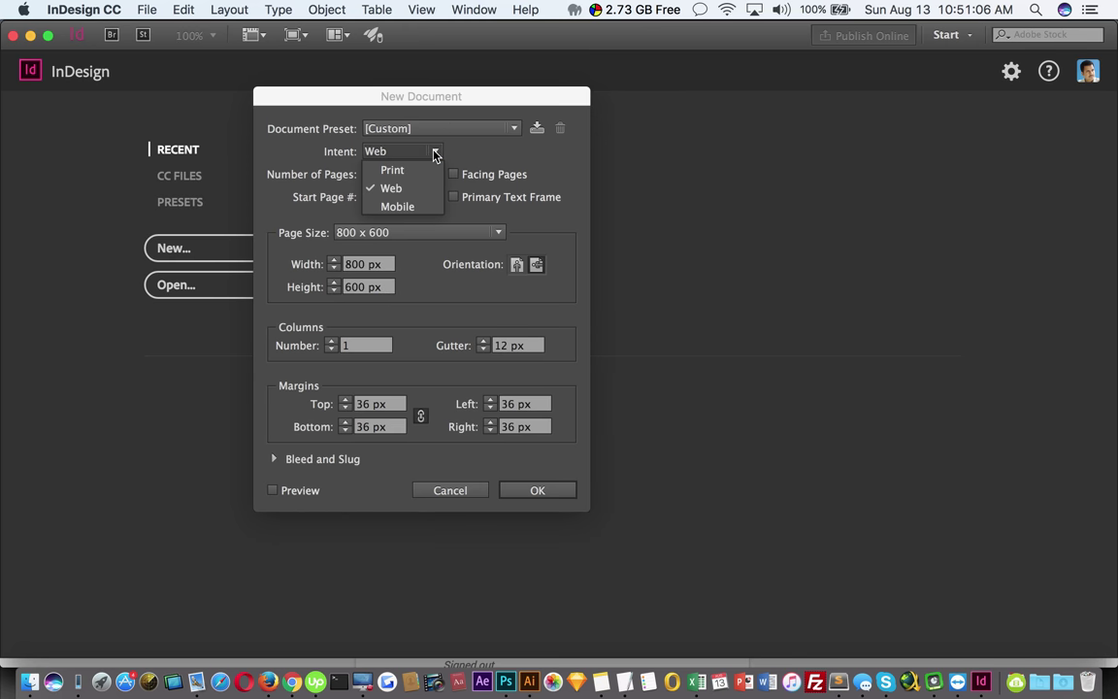
{"action": "left_click", "coordinate": [407, 175]}
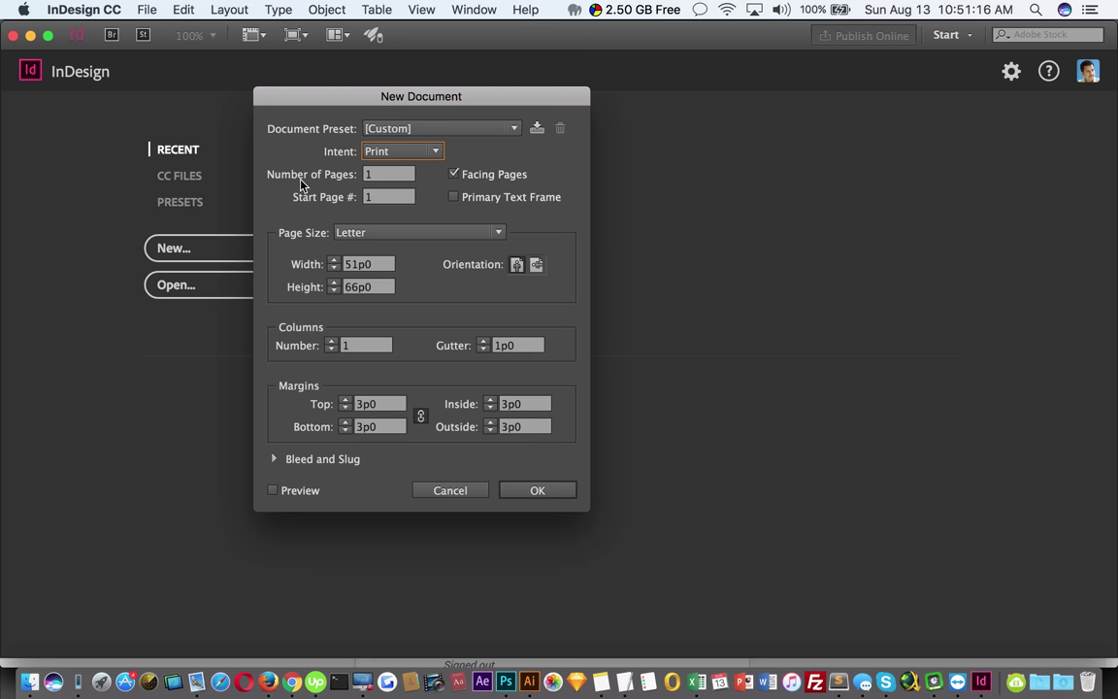
Toggle the Facing Pages option off and back on for the new document
{"action": "key", "text": "Tab"}
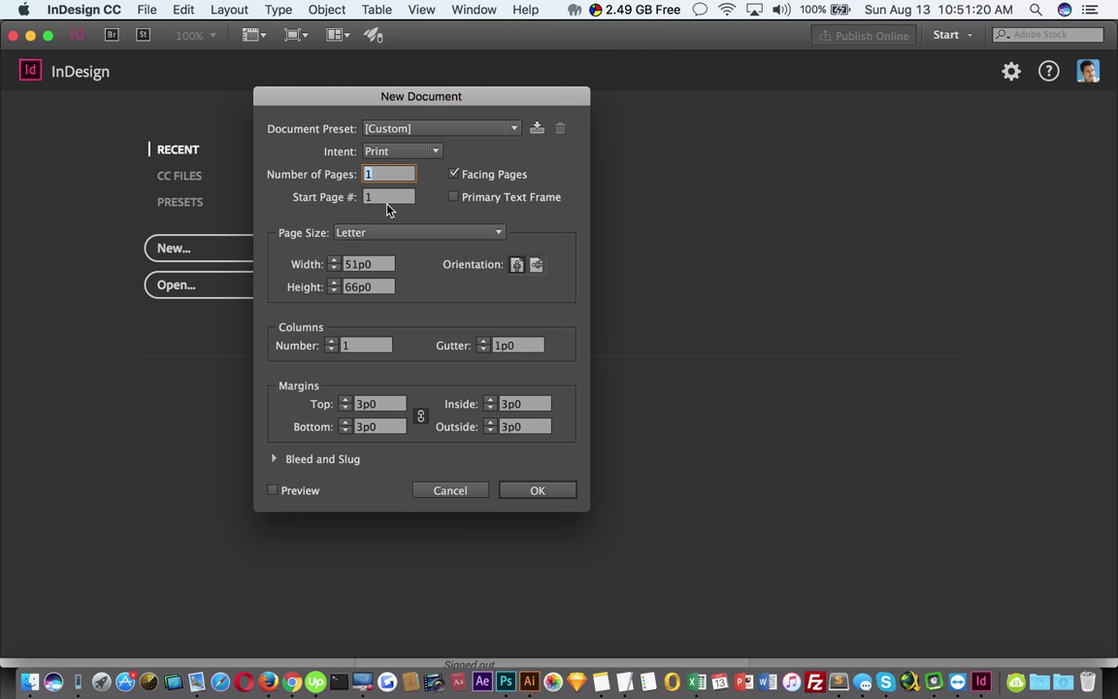
{"action": "key", "text": "Tab"}
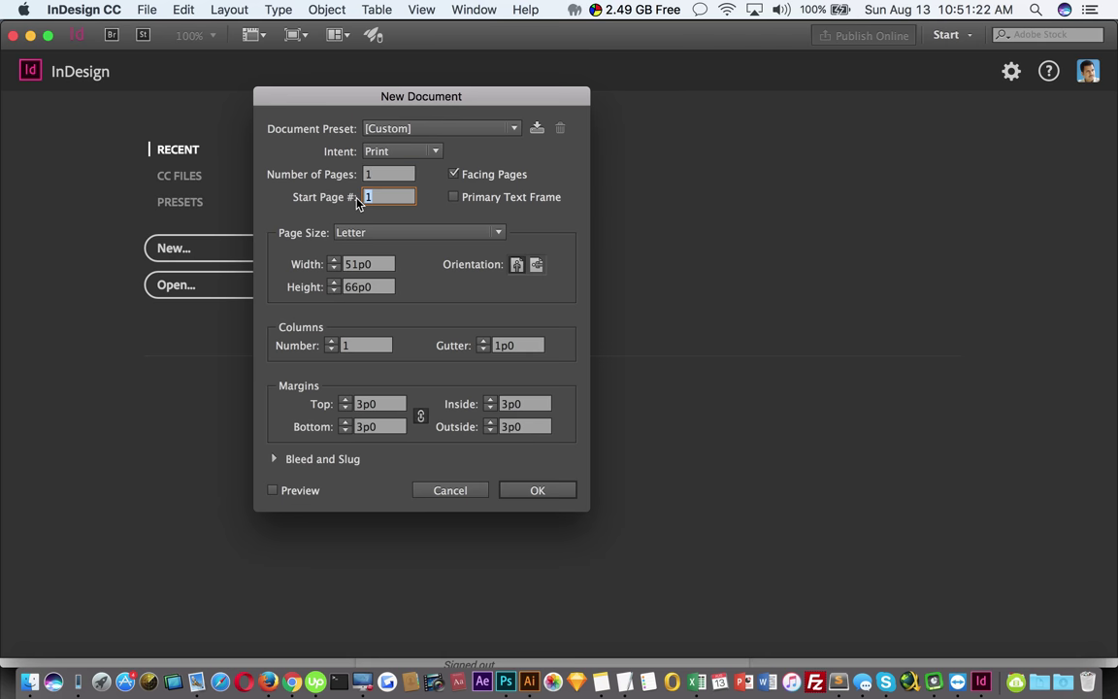
{"action": "left_click", "coordinate": [495, 175]}
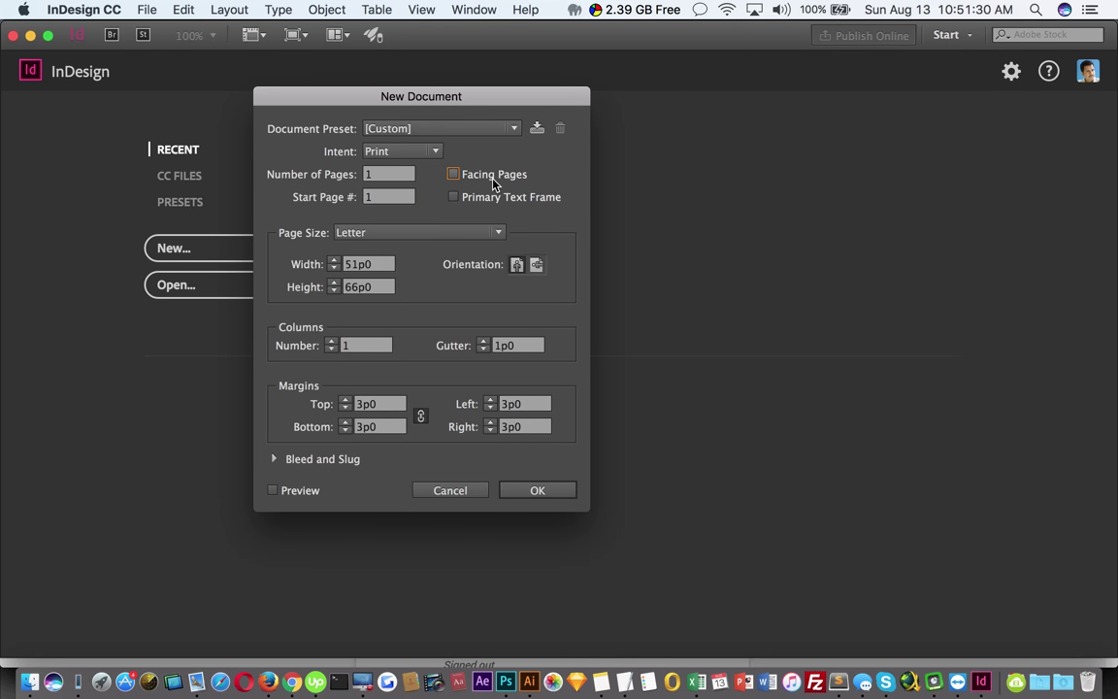
{"action": "left_click", "coordinate": [493, 180]}
{"action": "left_click", "coordinate": [493, 180]}
{"action": "left_click", "coordinate": [493, 180]}
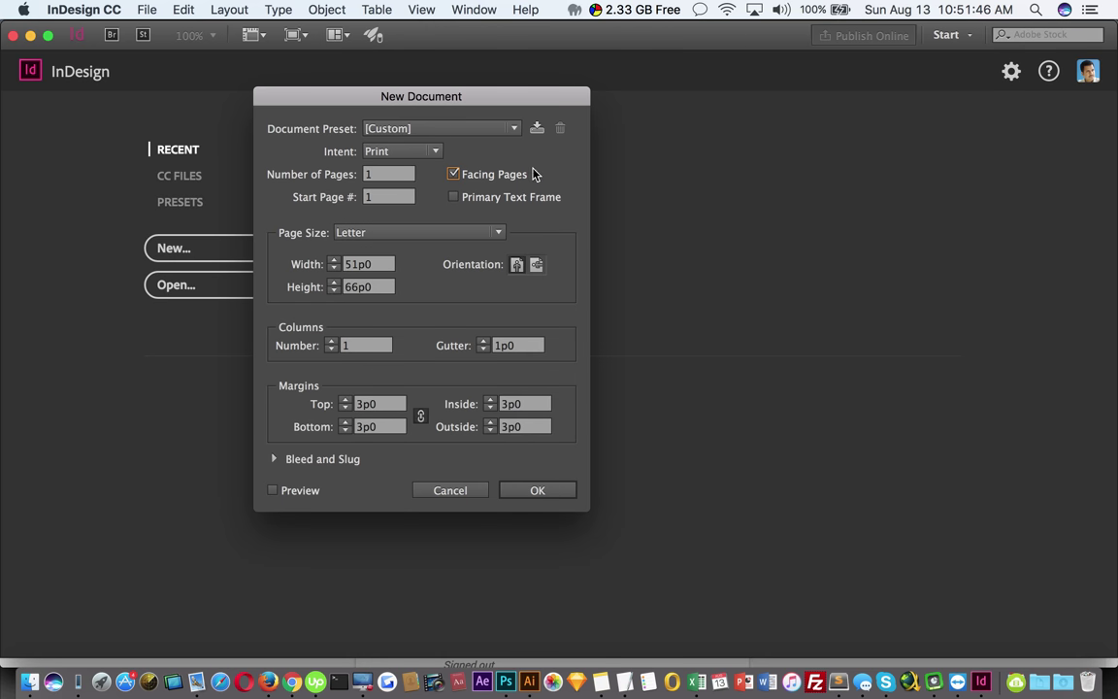
{"action": "double_click", "coordinate": [387, 199]}
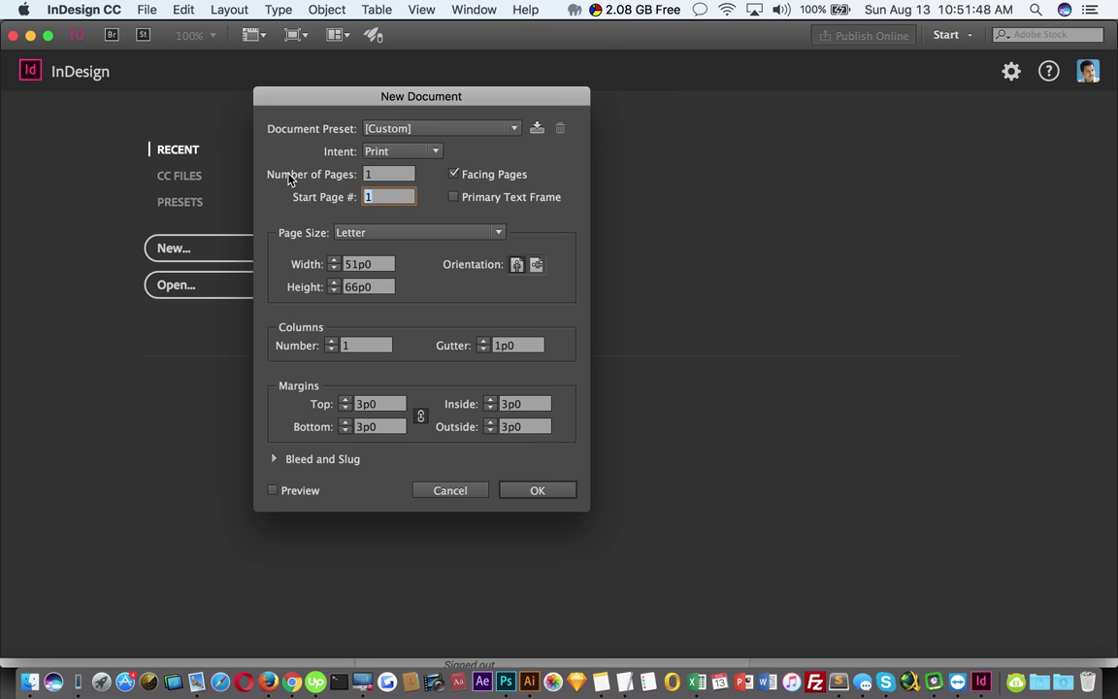
{"action": "double_click", "coordinate": [391, 175]}
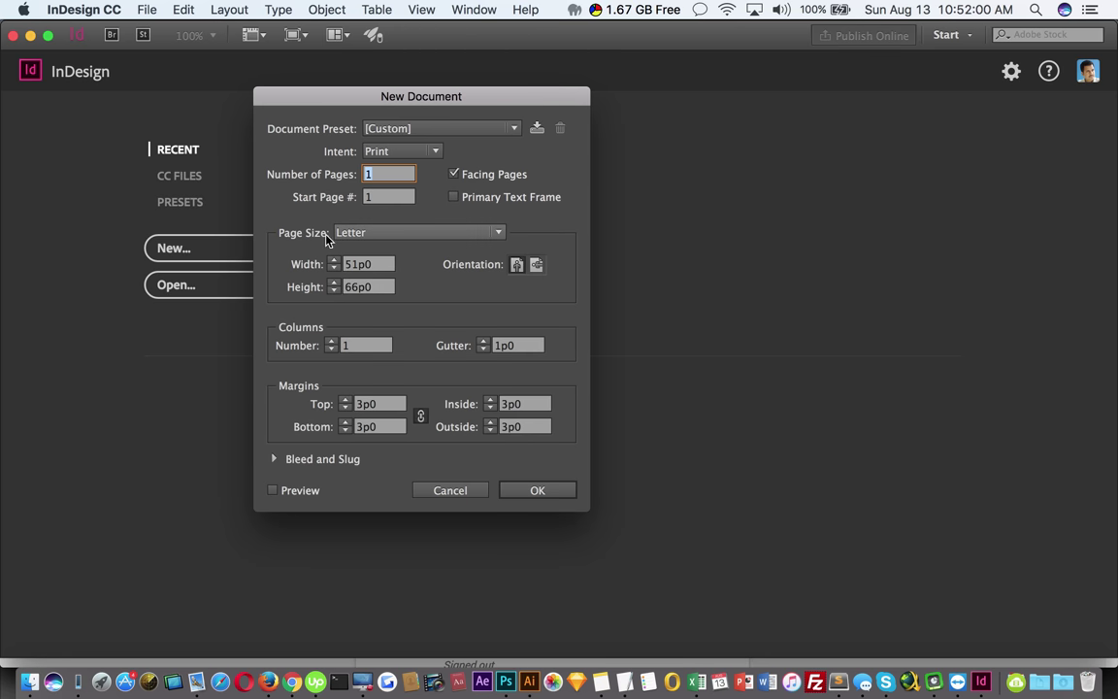
{"action": "left_click", "coordinate": [452, 240]}
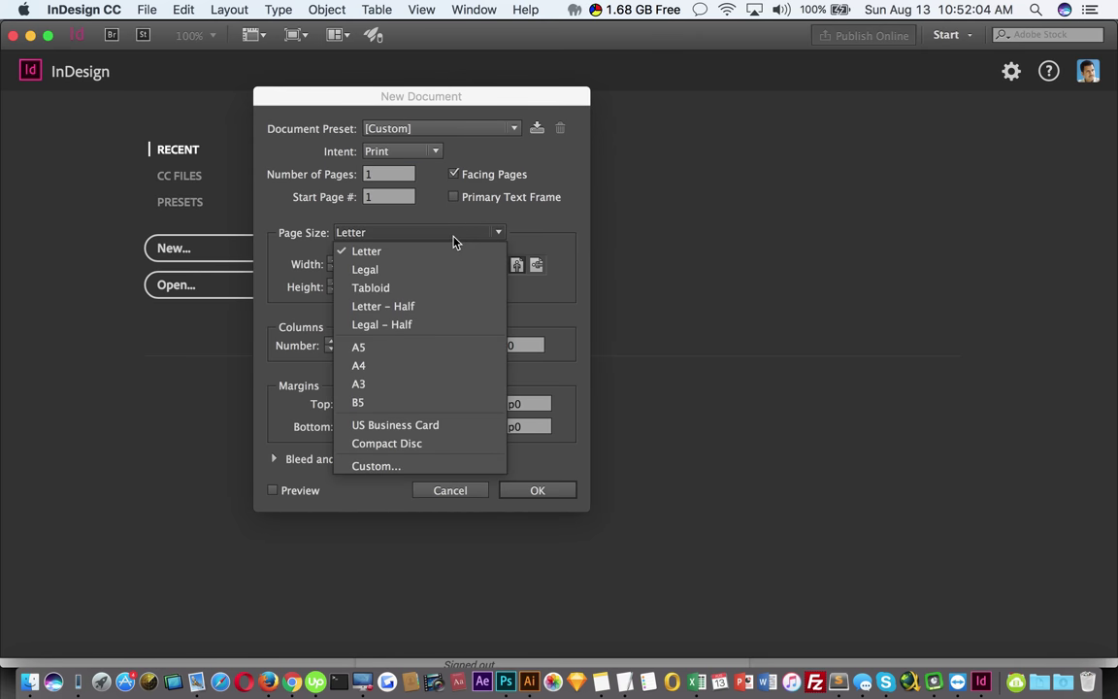
{"action": "left_click", "coordinate": [393, 467]}
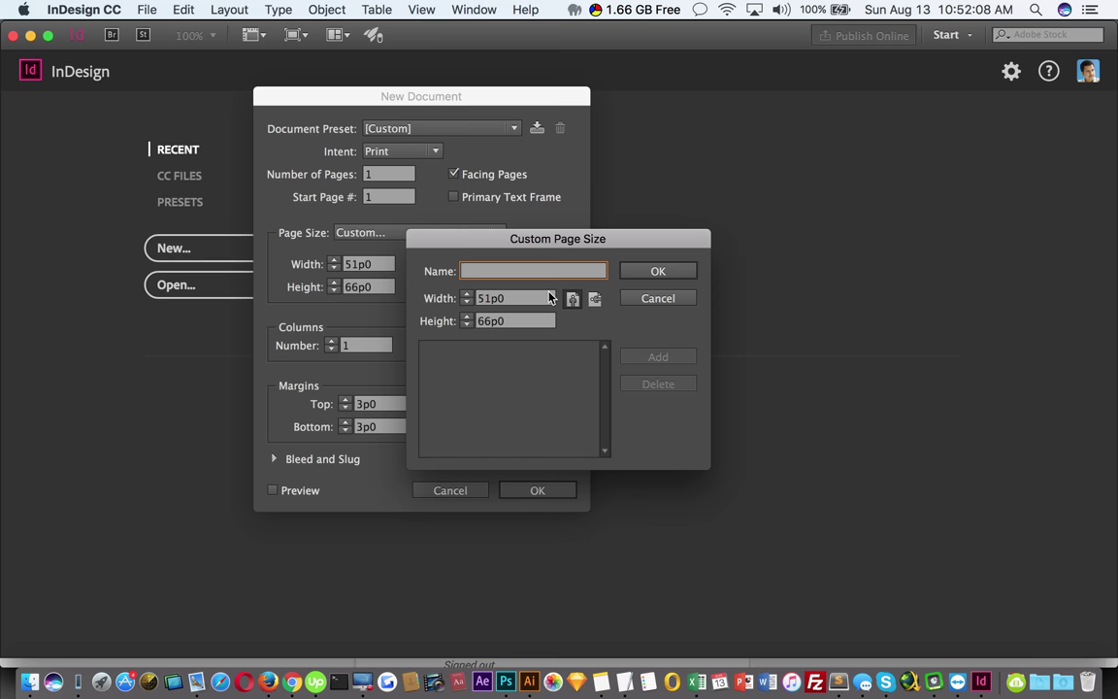
{"action": "key", "text": "Tab"}
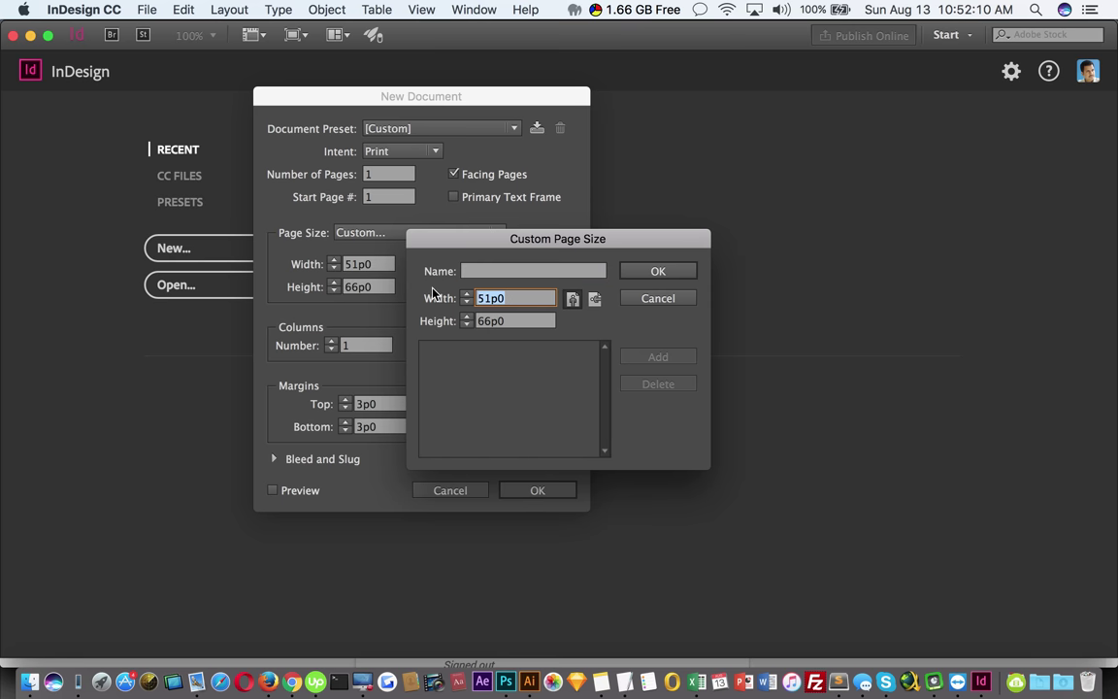
{"action": "left_click", "coordinate": [666, 299]}
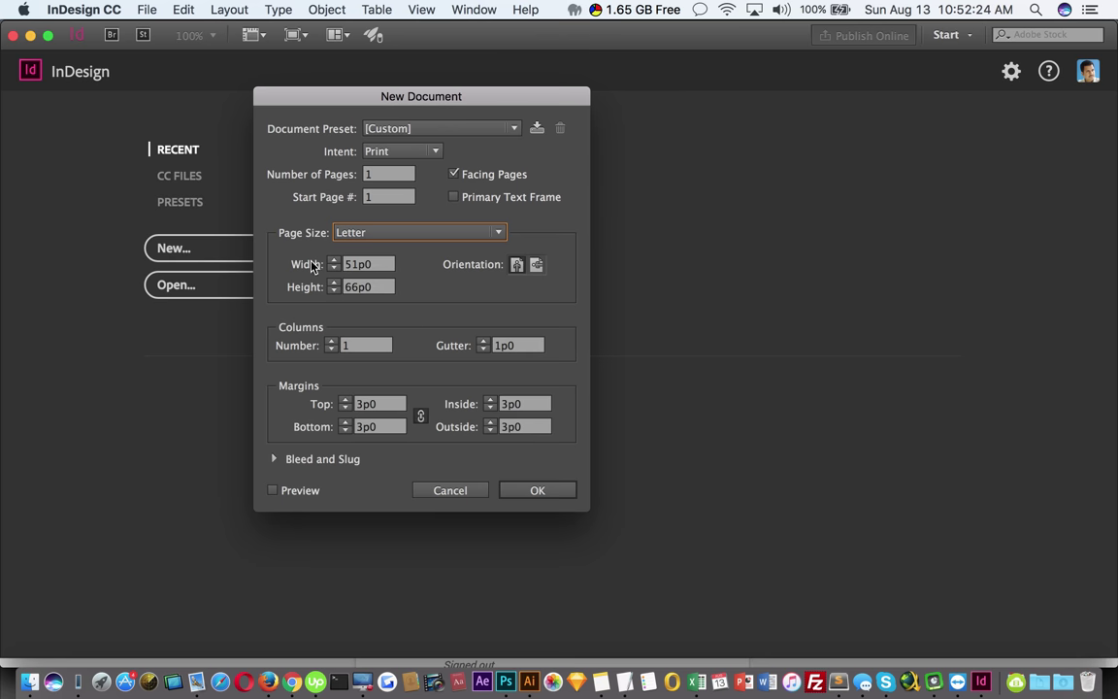
{"action": "key", "text": "Tab"}
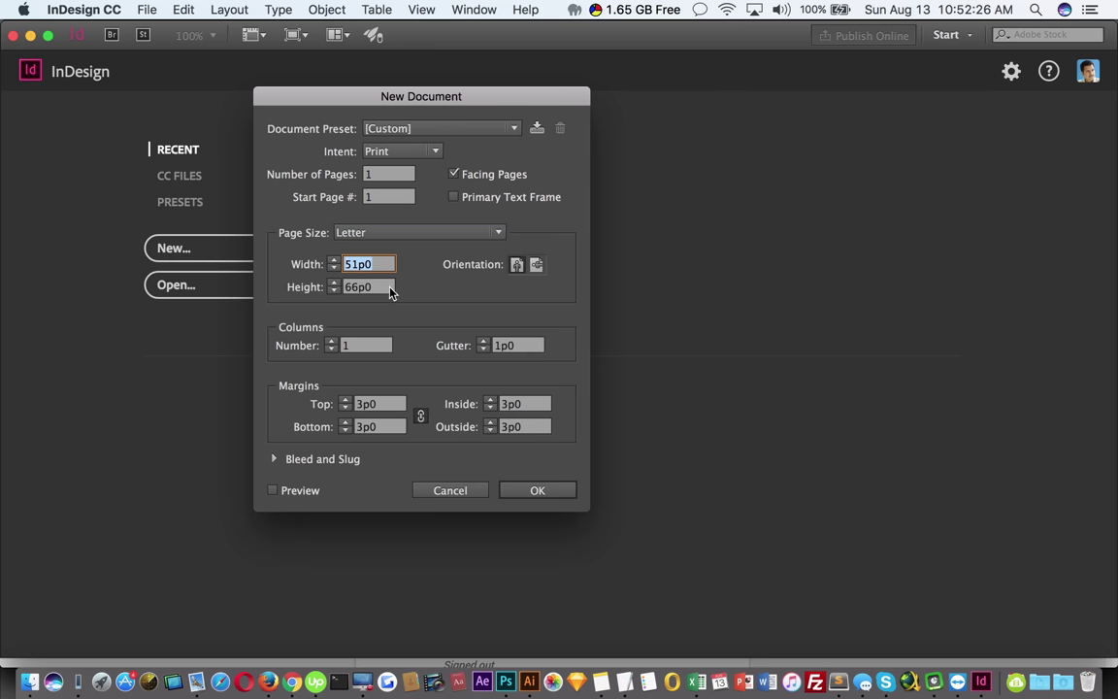
{"action": "key", "text": "Tab"}
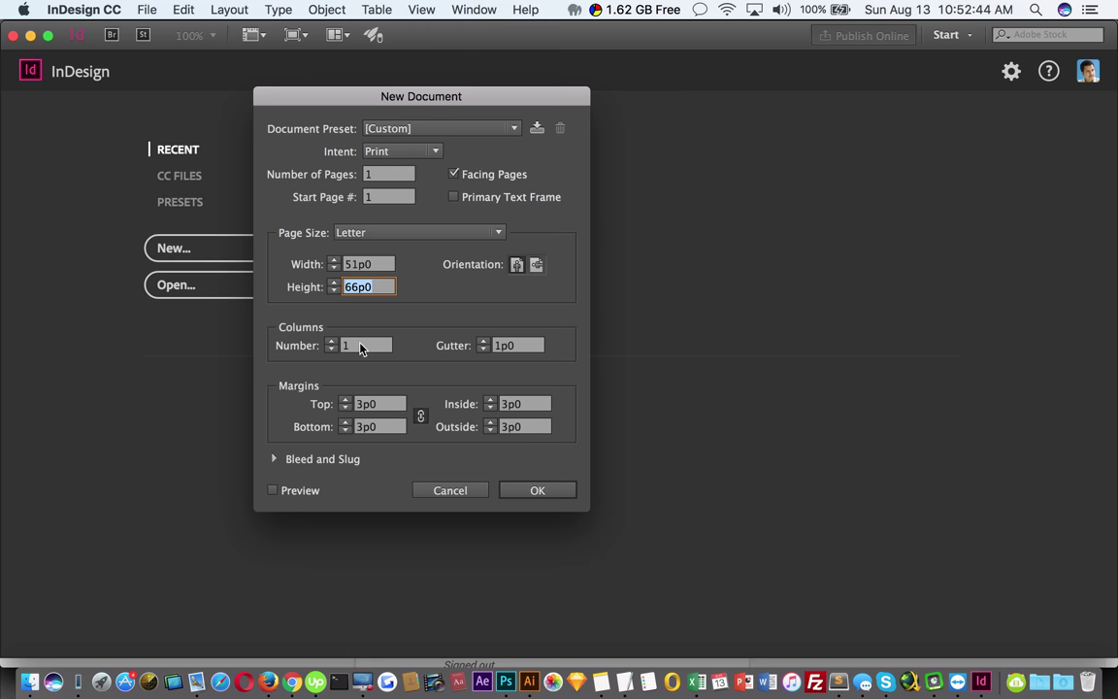
{"action": "key", "text": "Tab"}
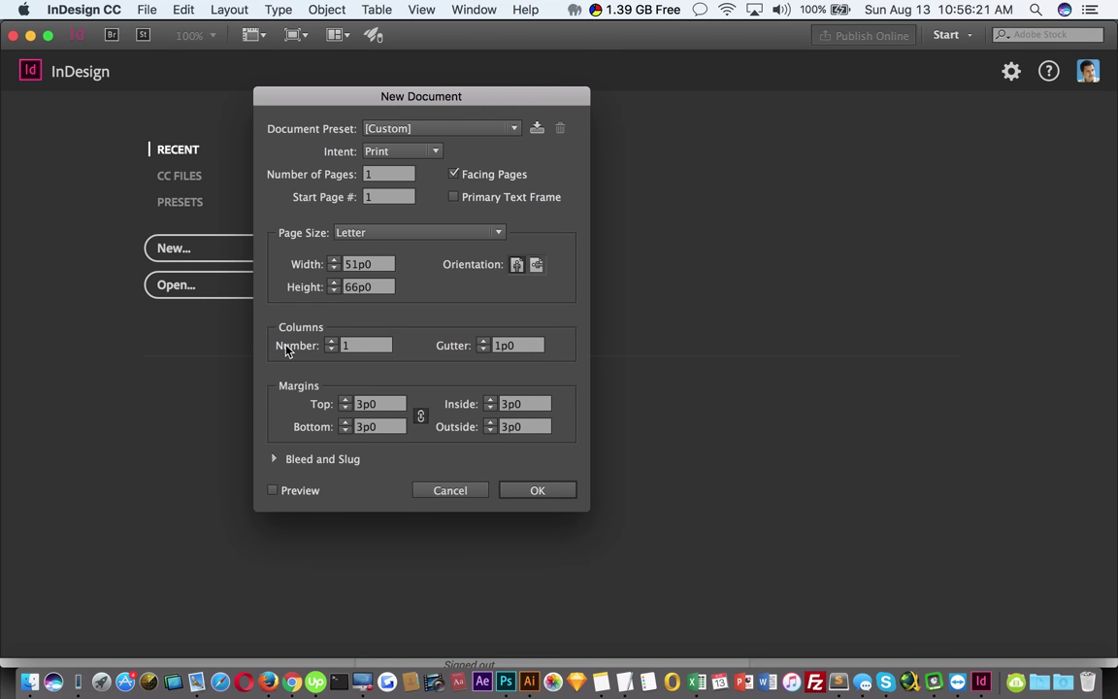
{"action": "left_click", "coordinate": [334, 346]}
{"action": "left_click", "coordinate": [519, 347]}
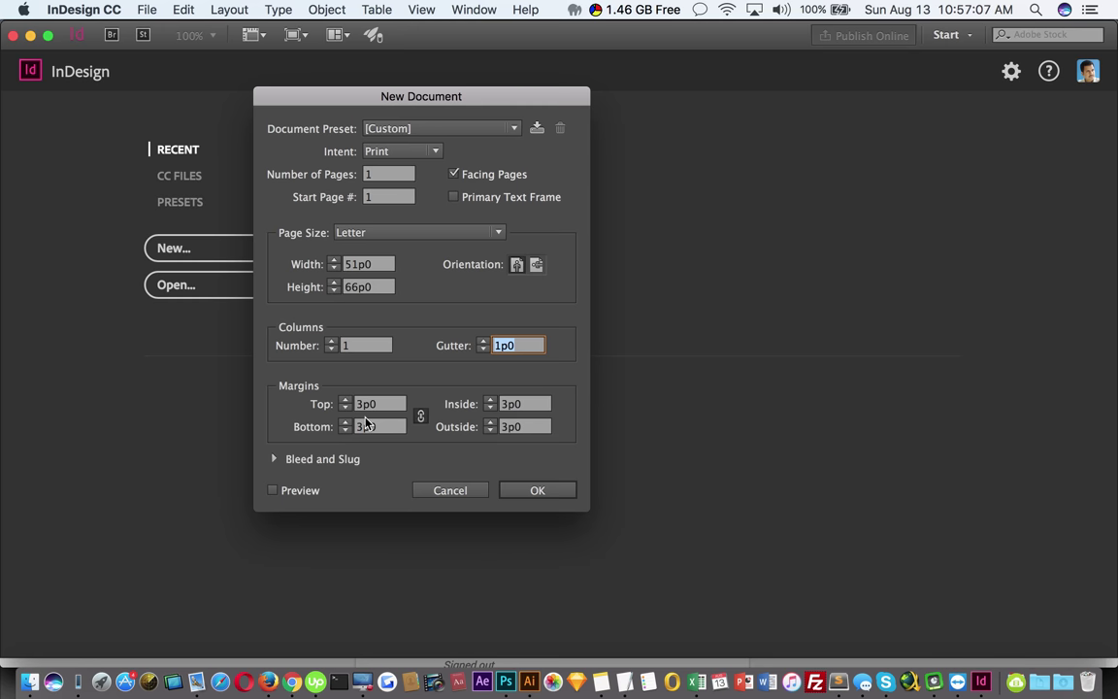
Expand the Bleed and Slug settings and set the linked bleed to 1p0 on all four sides
{"action": "left_click", "coordinate": [276, 459]}
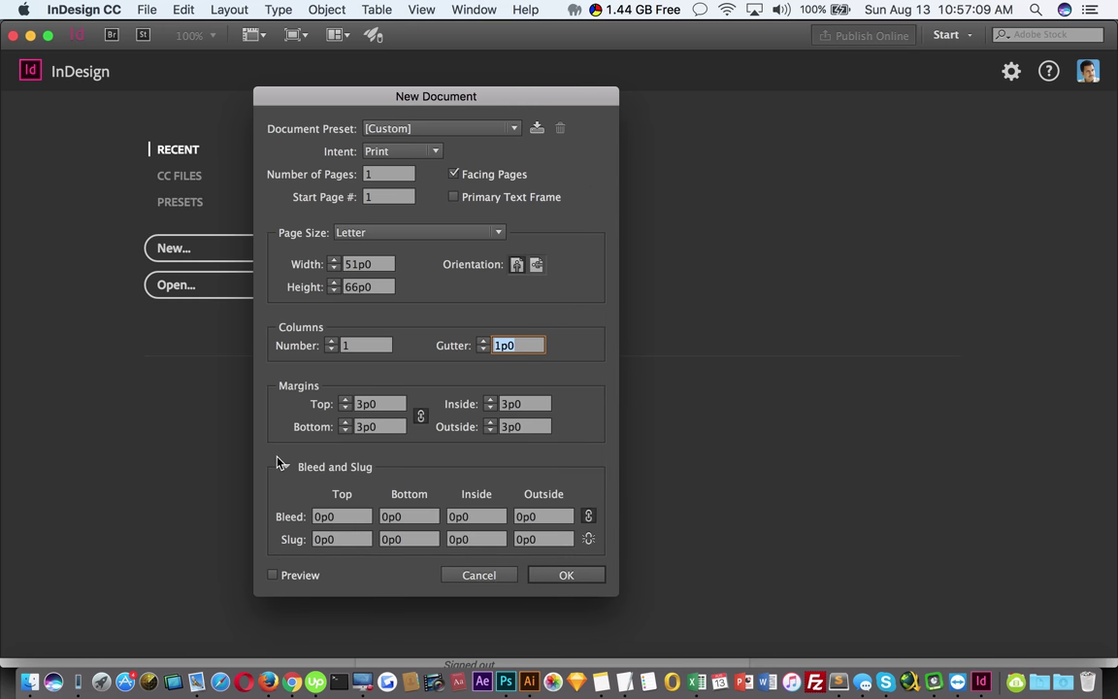
{"action": "double_click", "coordinate": [340, 517]}
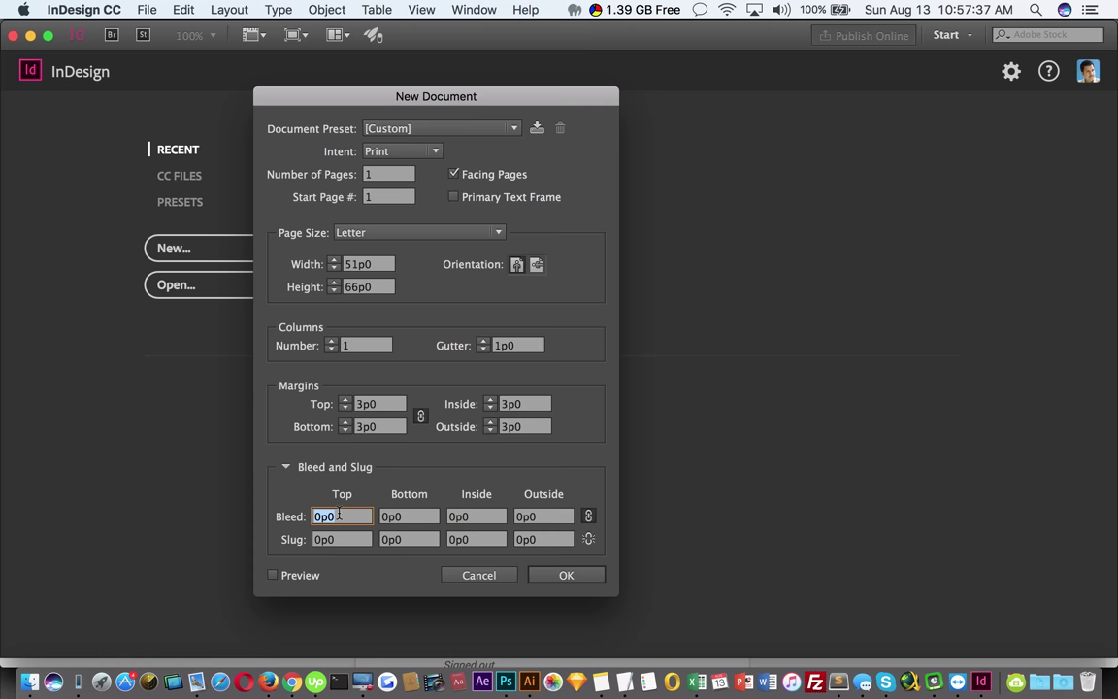
{"action": "type", "text": "1"}
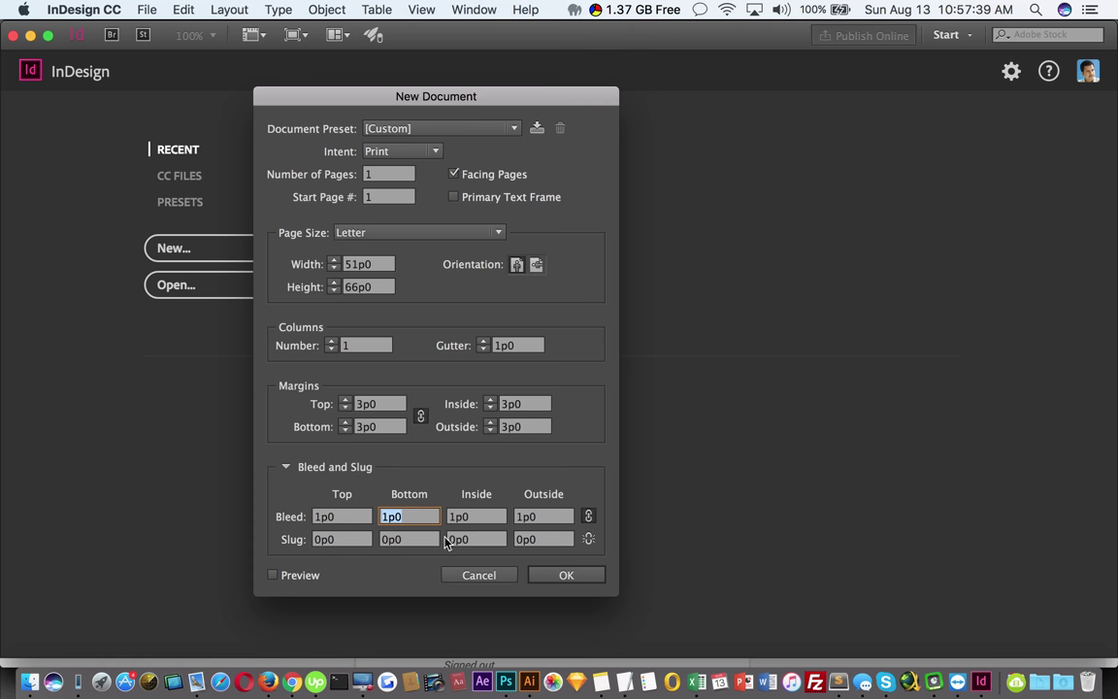
Set the top slug value to 1p0
{"action": "left_click", "coordinate": [342, 542]}
{"action": "type", "text": "1"}
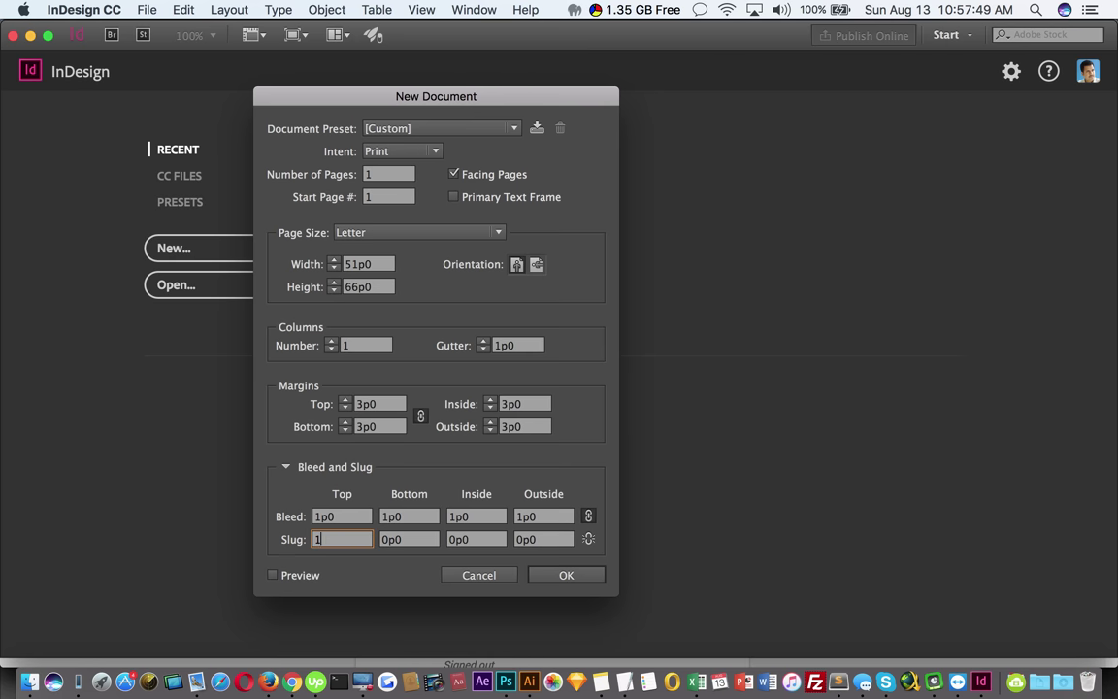
{"action": "key", "text": "Tab"}
Enable the live document preview, move the dialog off the page, and set the top slug to 0p0
{"action": "left_click", "coordinate": [273, 576]}
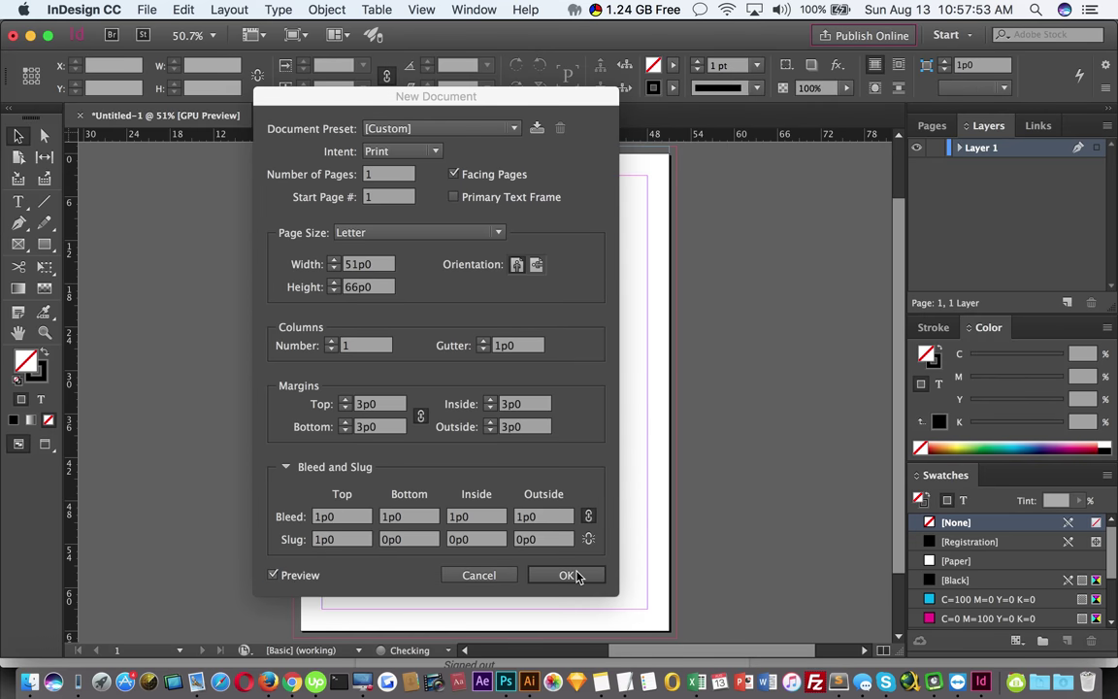
{"action": "left_click_drag", "start_coordinate": [543, 104], "coordinate": [852, 81]}
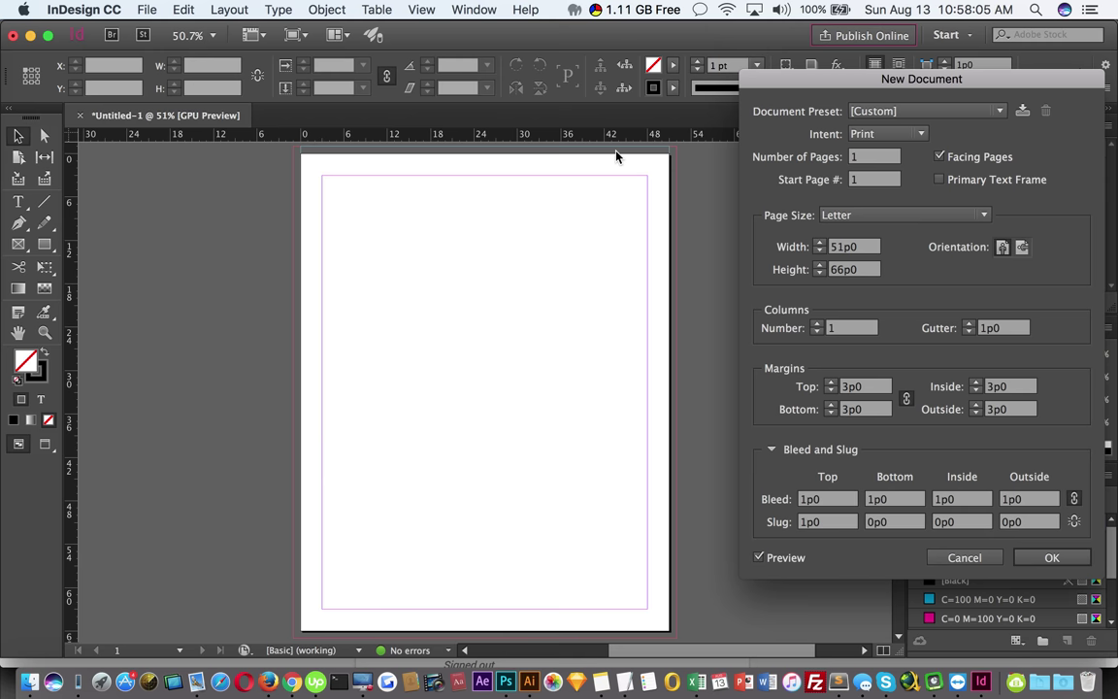
{"action": "left_click", "coordinate": [810, 522]}
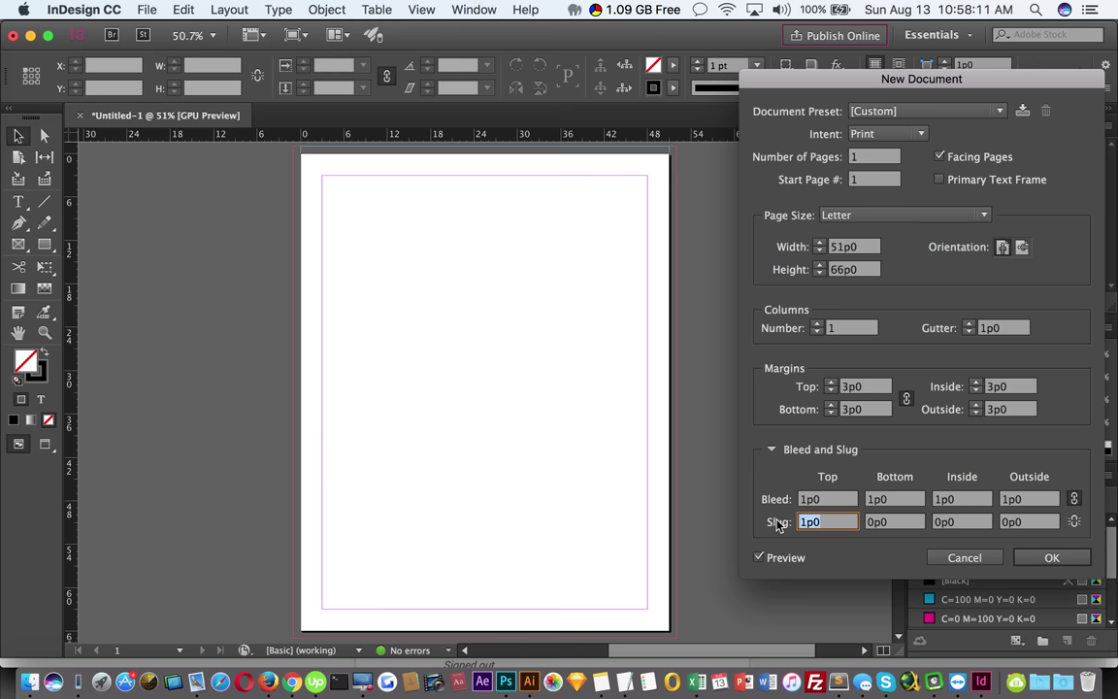
{"action": "type", "text": "0"}
{"action": "key", "text": "Tab"}
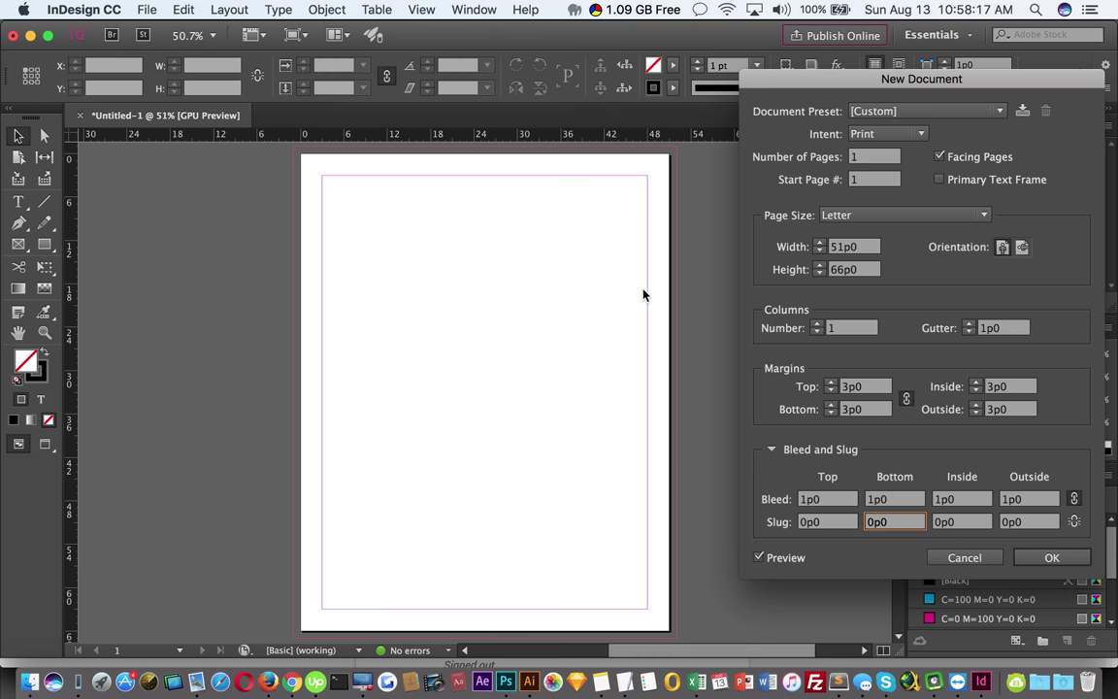
Set all four linked page margins to 2p0
{"action": "left_click", "coordinate": [844, 388]}
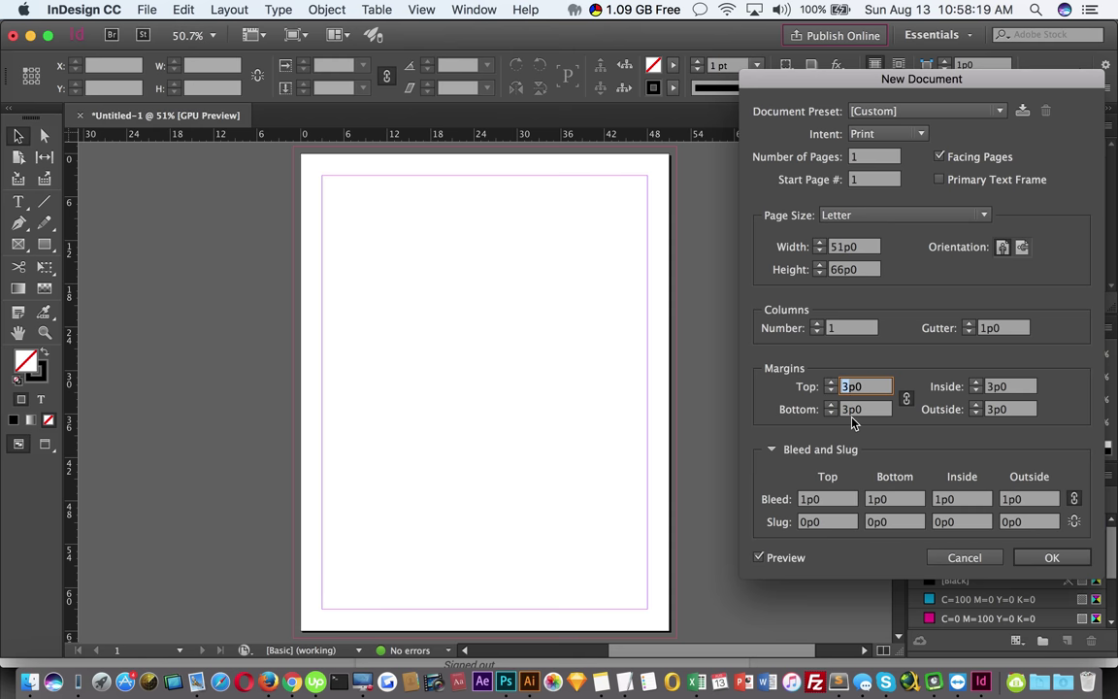
{"action": "type", "text": "2"}
{"action": "key", "text": "Tab"}
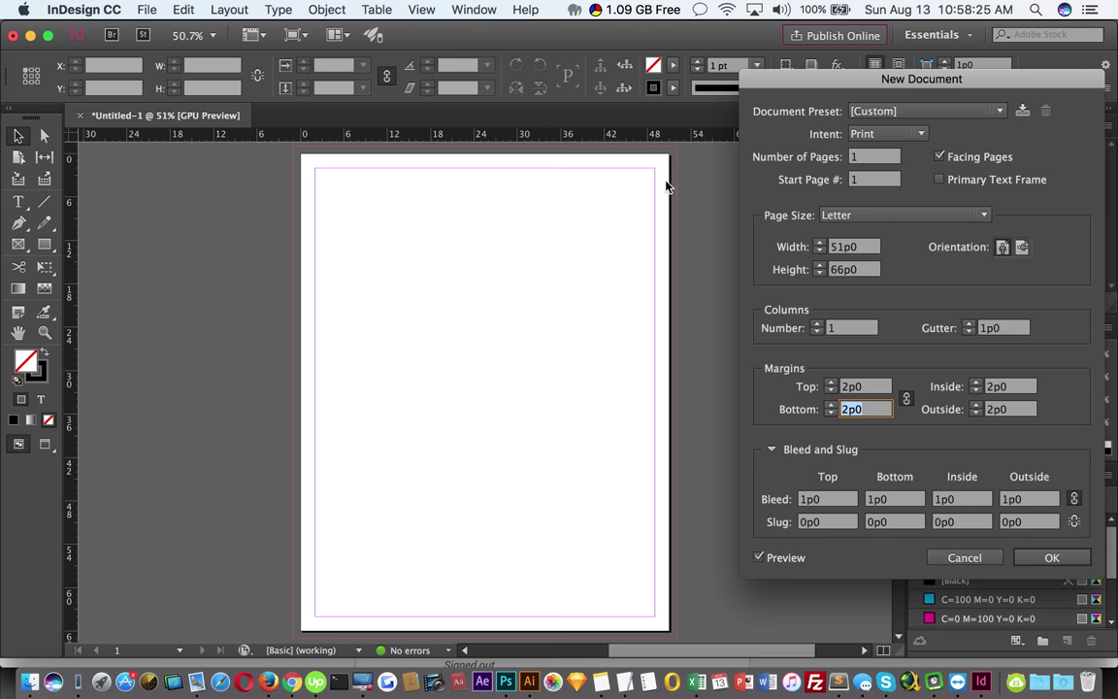
Set all four linked page margins to 4p0
{"action": "left_click", "coordinate": [842, 388]}
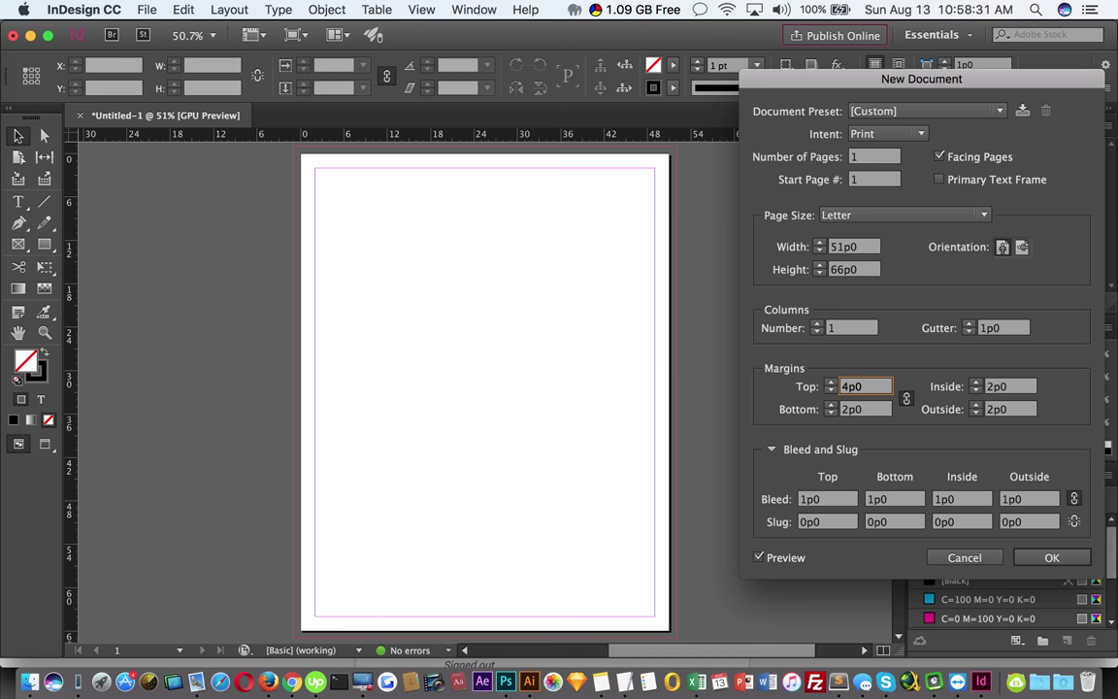
{"action": "key", "text": "Tab"}
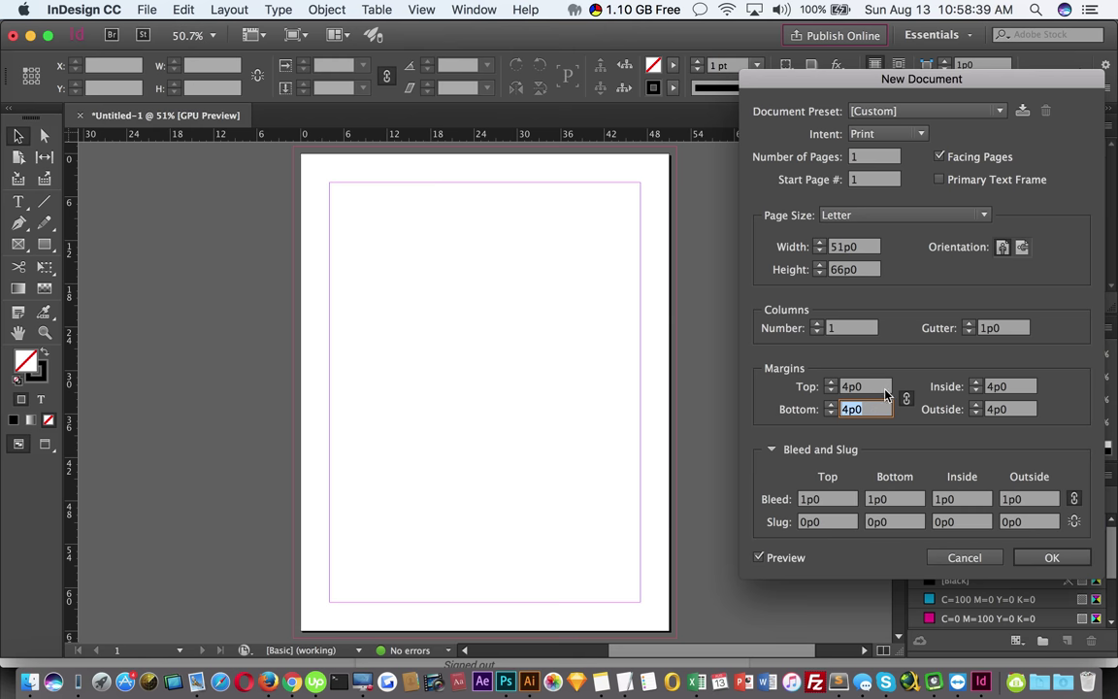
Preview the page in landscape orientation and return it to portrait
{"action": "left_click", "coordinate": [1022, 249]}
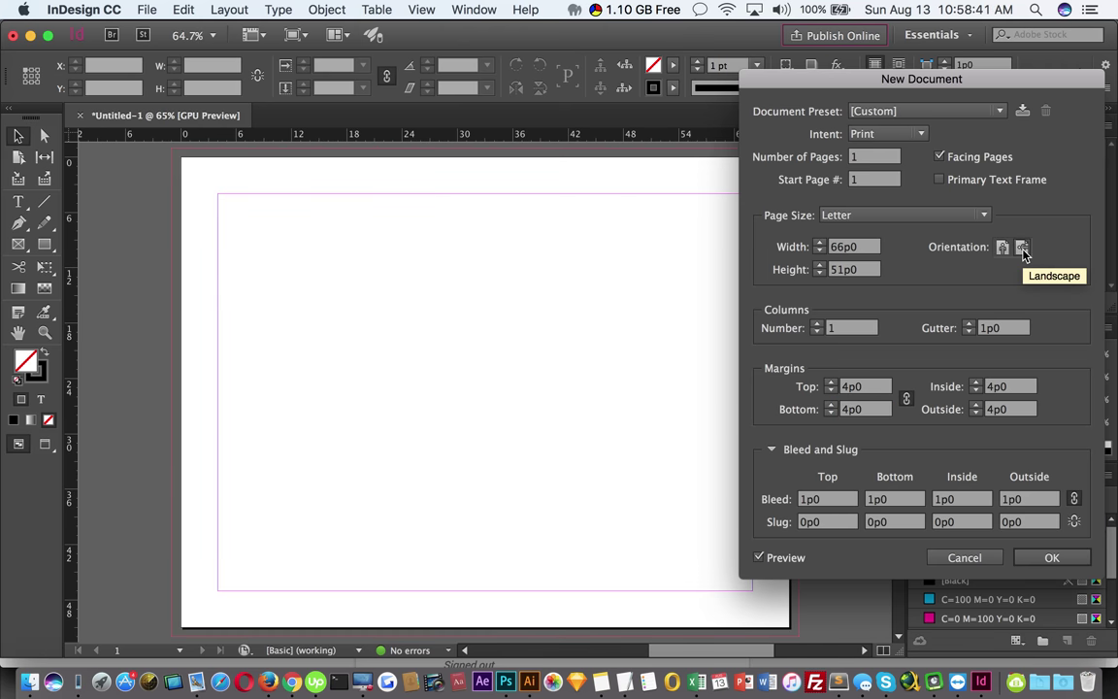
{"action": "mouse_move", "coordinate": [816, 84]}
{"action": "left_mouse_down"}
{"action": "mouse_move", "coordinate": [1069, 97]}
{"action": "mouse_move", "coordinate": [673, 64]}
{"action": "left_mouse_up"}
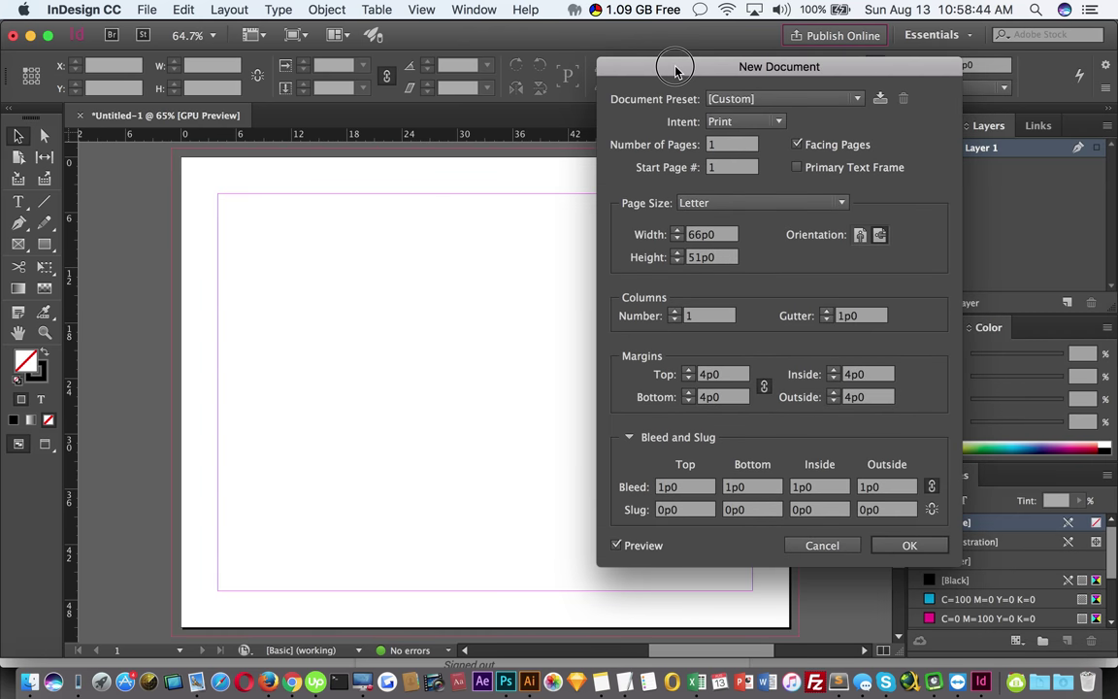
{"action": "left_click", "coordinate": [861, 234]}
{"action": "left_click_drag", "start_coordinate": [772, 67], "coordinate": [735, 77]}
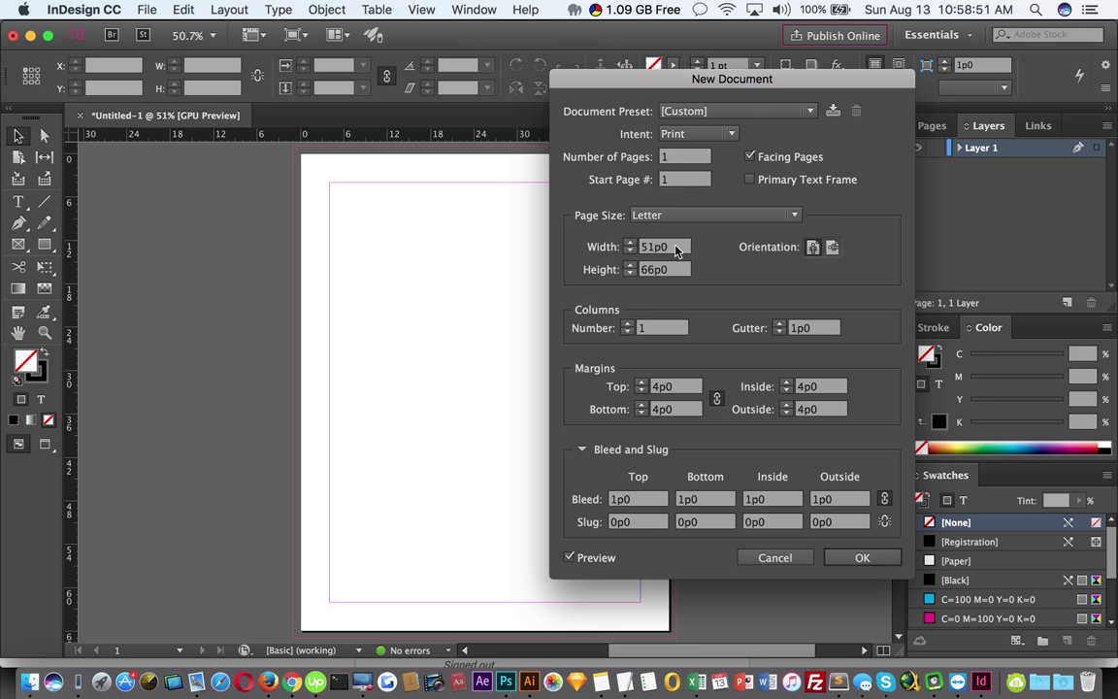
Save the current new-document settings as a document preset named book1
{"action": "left_click", "coordinate": [833, 111]}
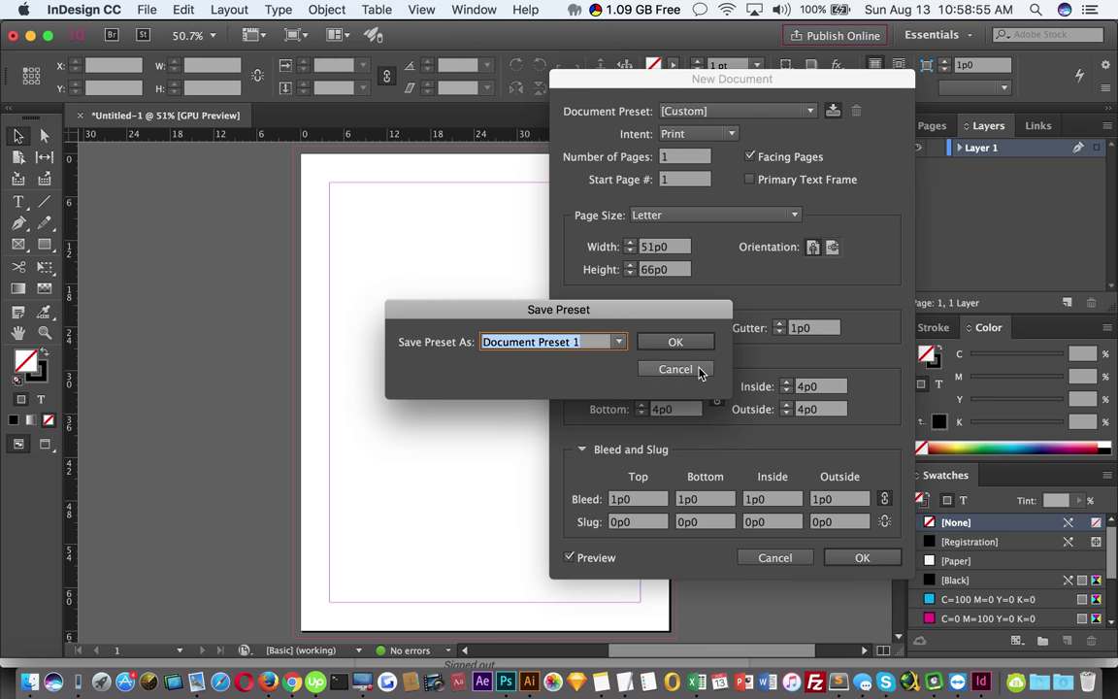
{"action": "type", "text": "bok1"}
{"action": "left_click", "coordinate": [490, 341]}
{"action": "type", "text": "o"}
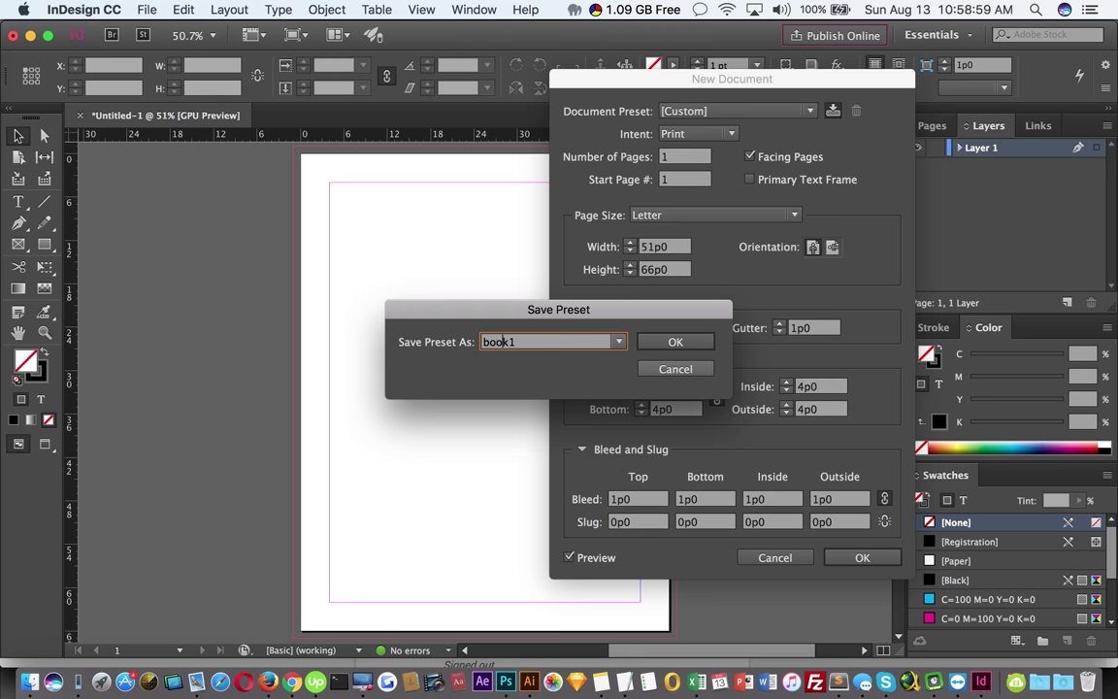
{"action": "left_click", "coordinate": [674, 341]}
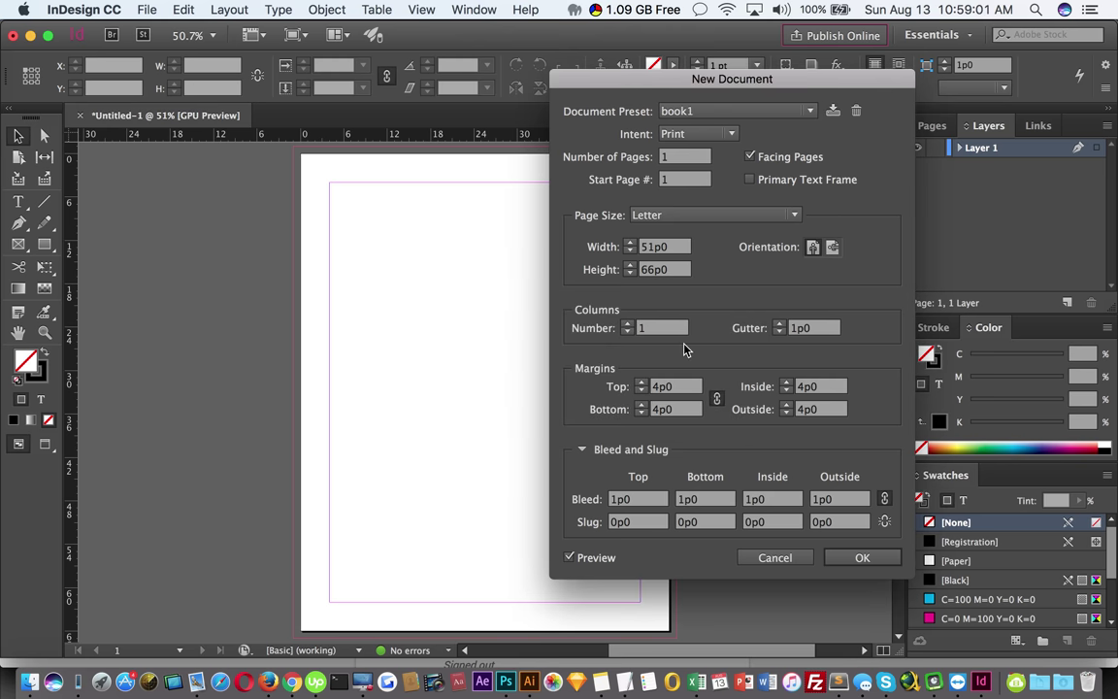
Unlink the page margins and set only the top margin to 1p0
{"action": "left_click", "coordinate": [730, 118]}
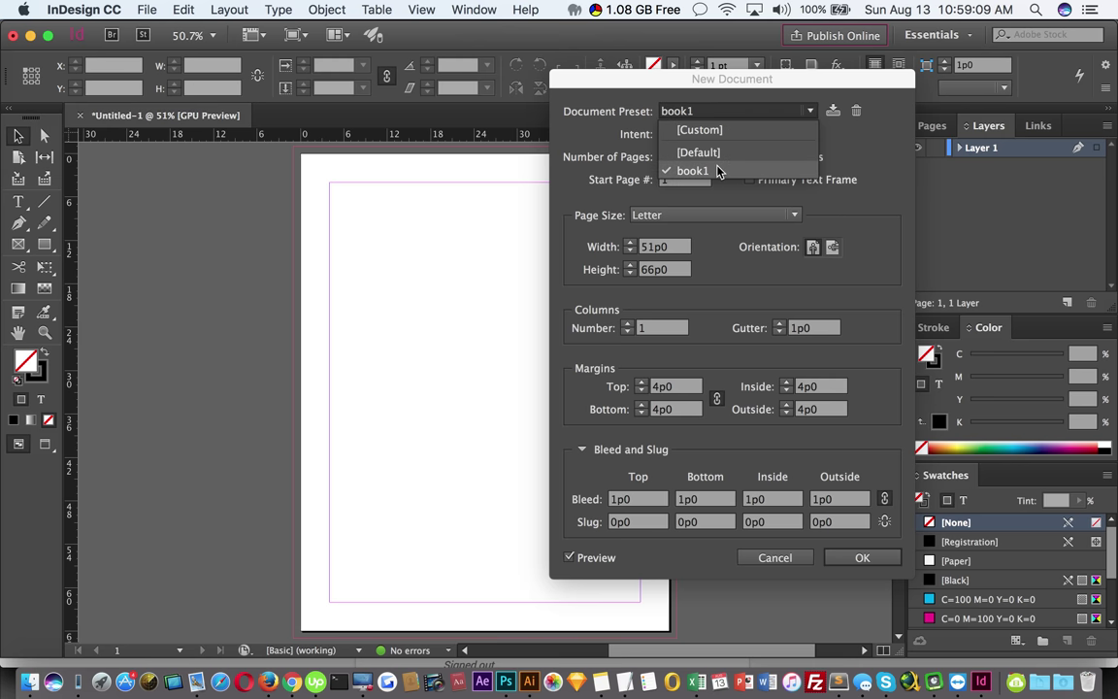
{"action": "left_click", "coordinate": [893, 172]}
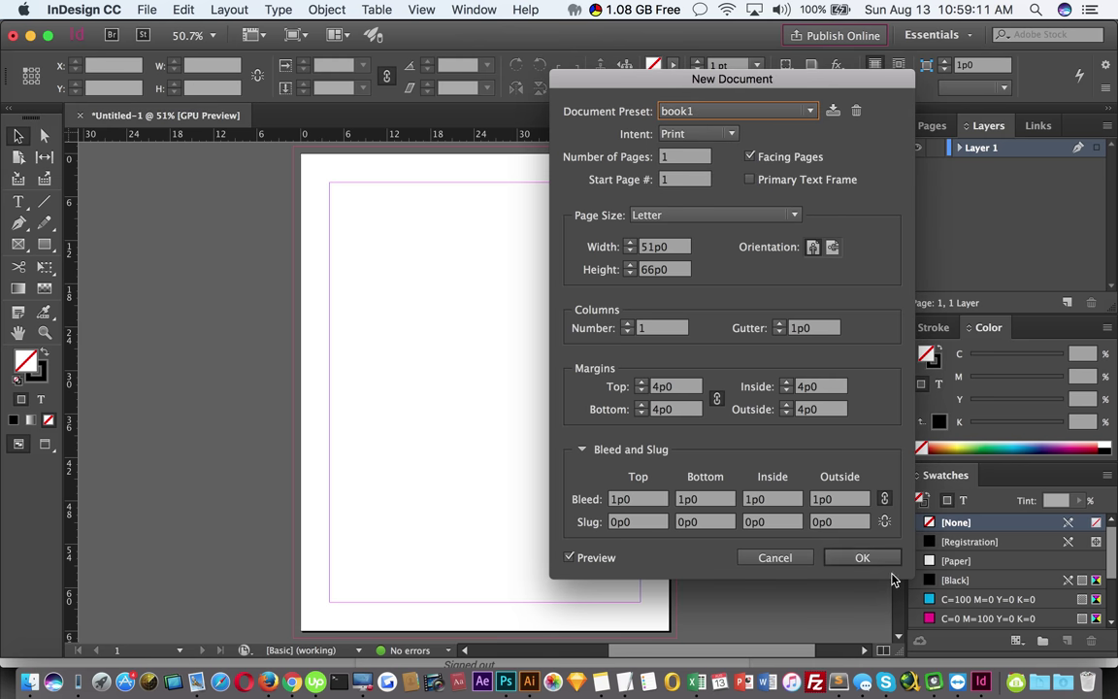
{"action": "left_click", "coordinate": [717, 399]}
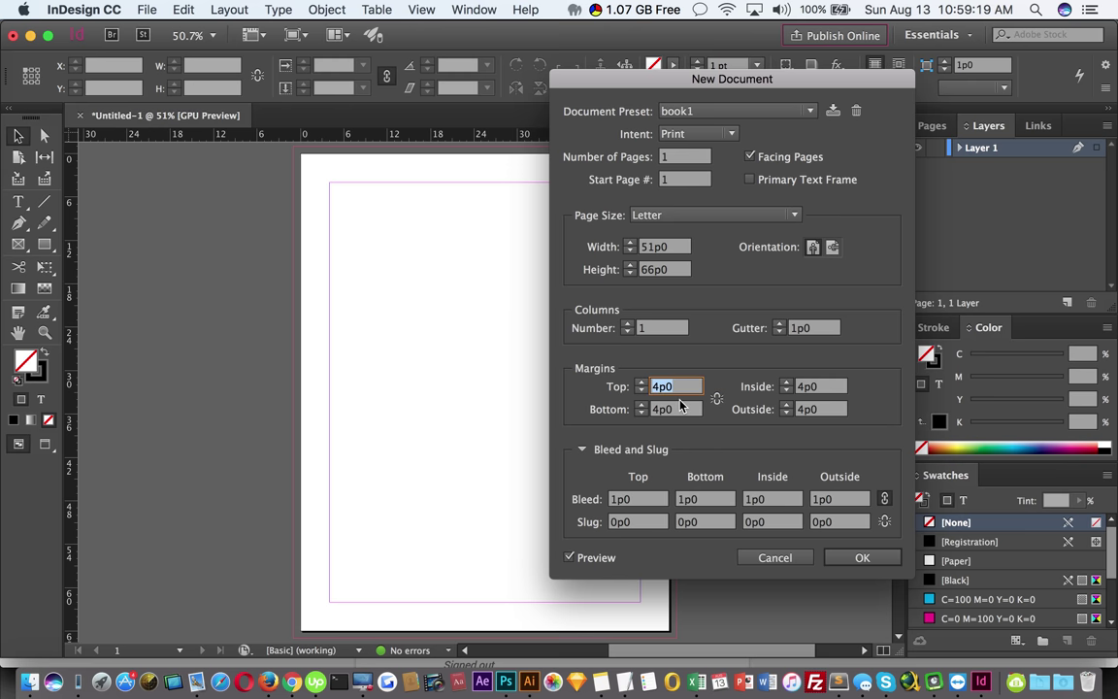
{"action": "type", "text": "1"}
{"action": "key", "text": "Tab"}
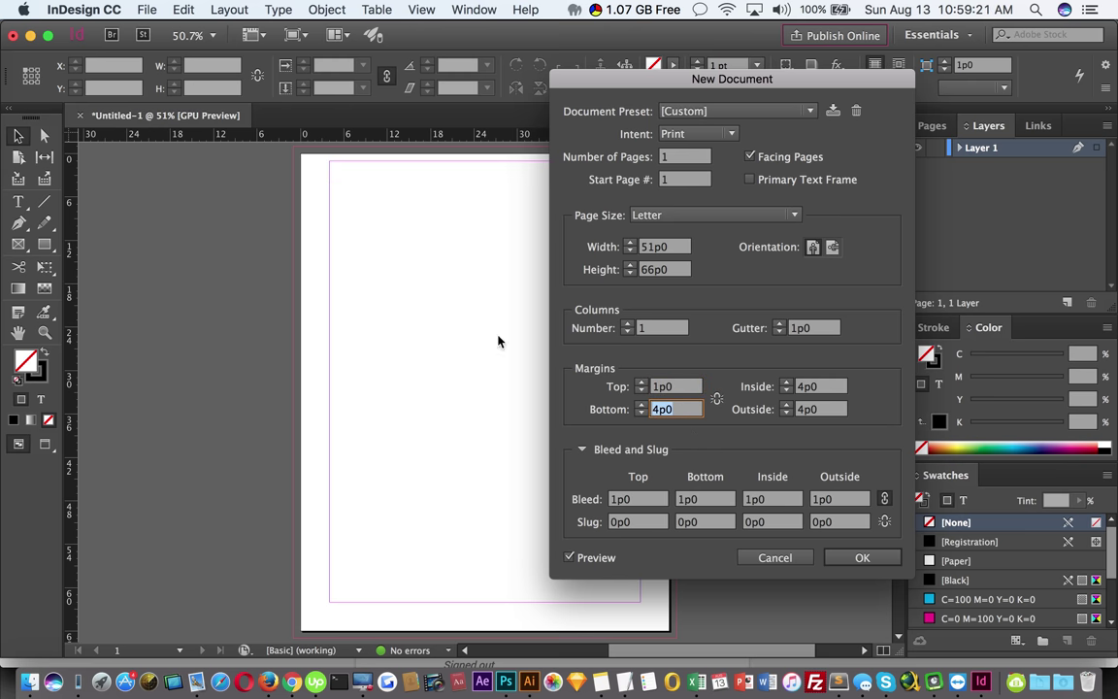
Relink the page margins, set all four to 4p0, and create the document
{"action": "left_click", "coordinate": [717, 398]}
{"action": "left_click", "coordinate": [652, 388]}
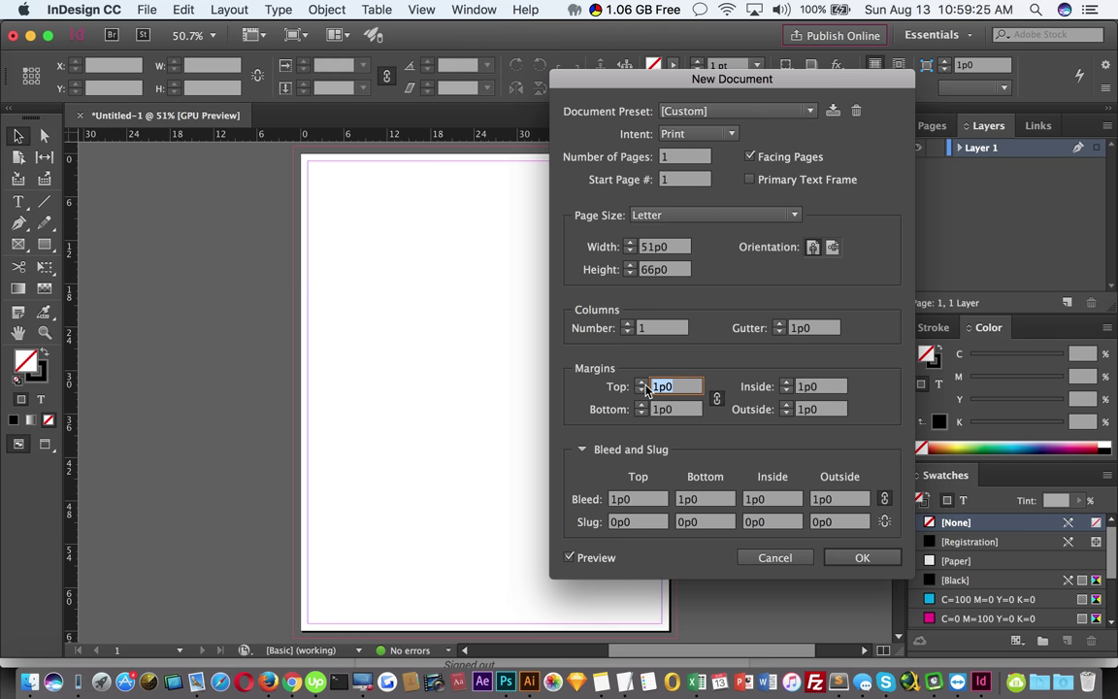
{"action": "type", "text": "4"}
{"action": "key", "text": "Tab"}
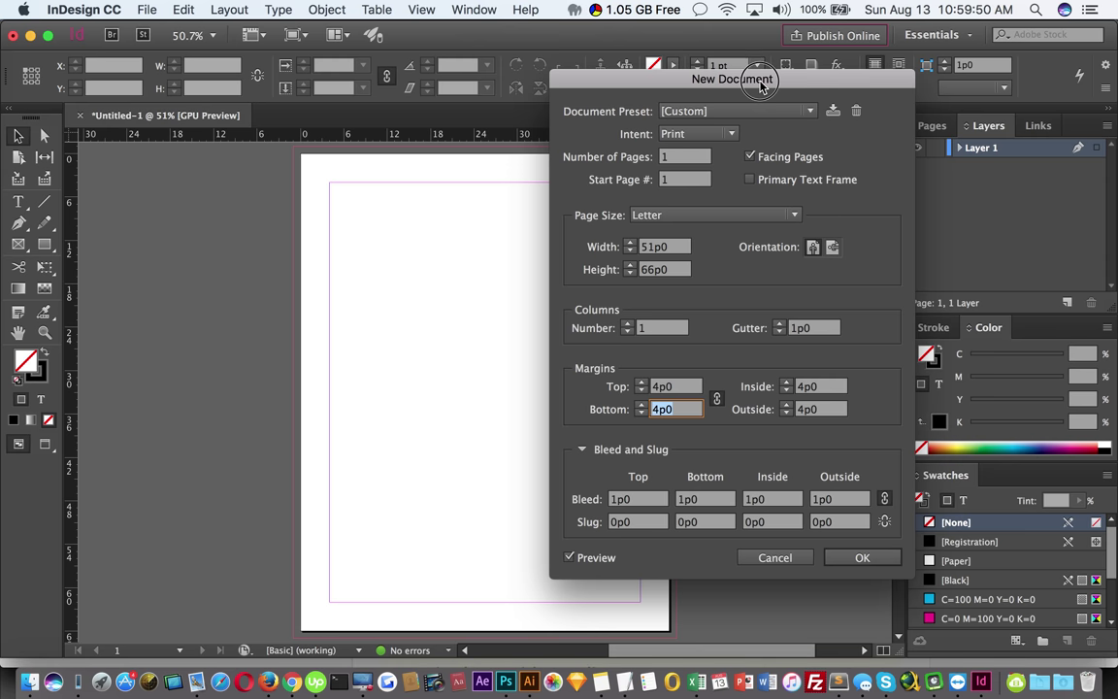
{"action": "left_click_drag", "start_coordinate": [760, 85], "coordinate": [641, 94]}
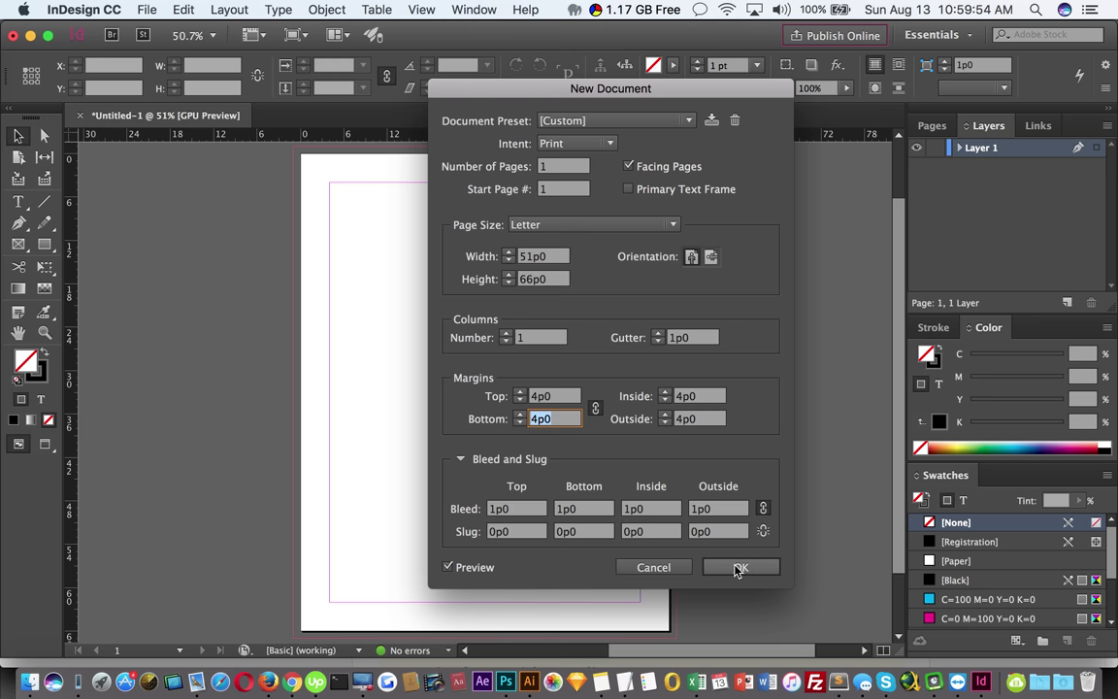
{"action": "left_click", "coordinate": [741, 567]}
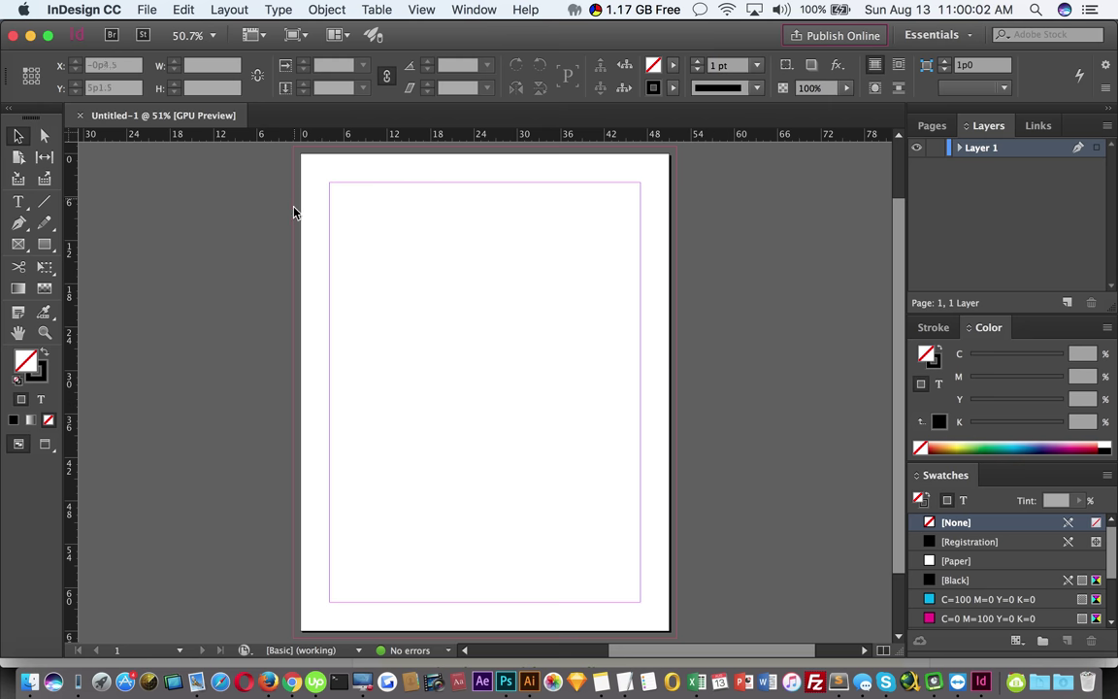
Draw a rectangle about 53p0 by 26p4.5 from the upper bleed corner across the page and fill it with C=100 M=100 Y=0 K=0
{"action": "left_click", "coordinate": [44, 243]}
{"action": "left_click_drag", "start_coordinate": [295, 148], "coordinate": [676, 337]}
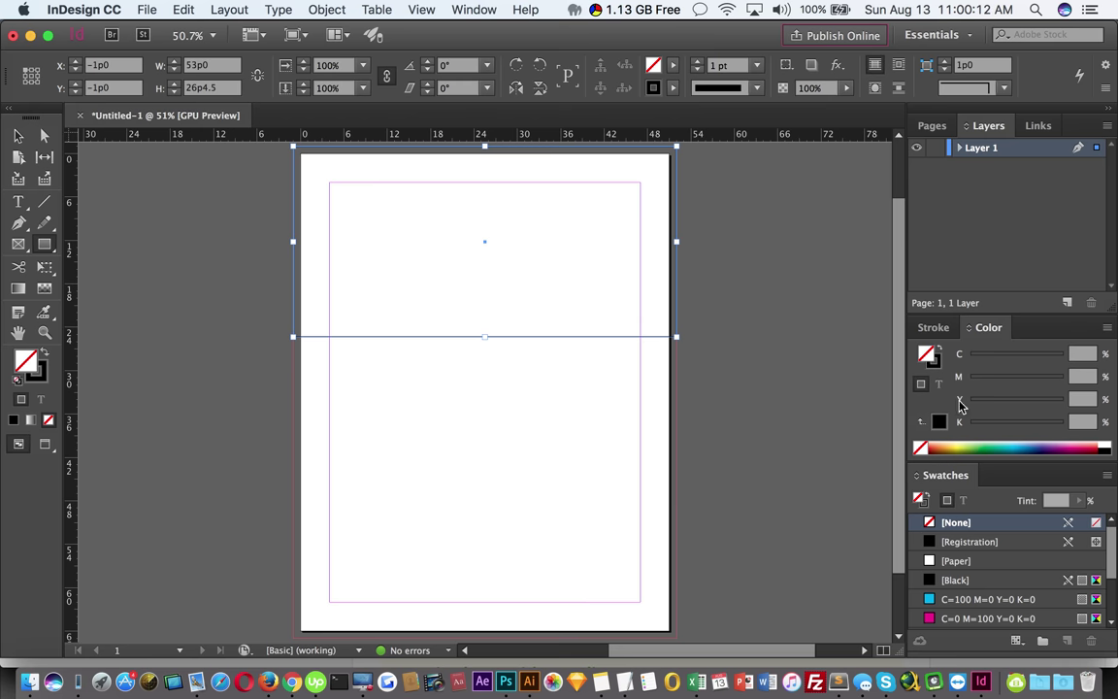
{"action": "left_click", "coordinate": [940, 423]}
{"action": "left_click", "coordinate": [1044, 419]}
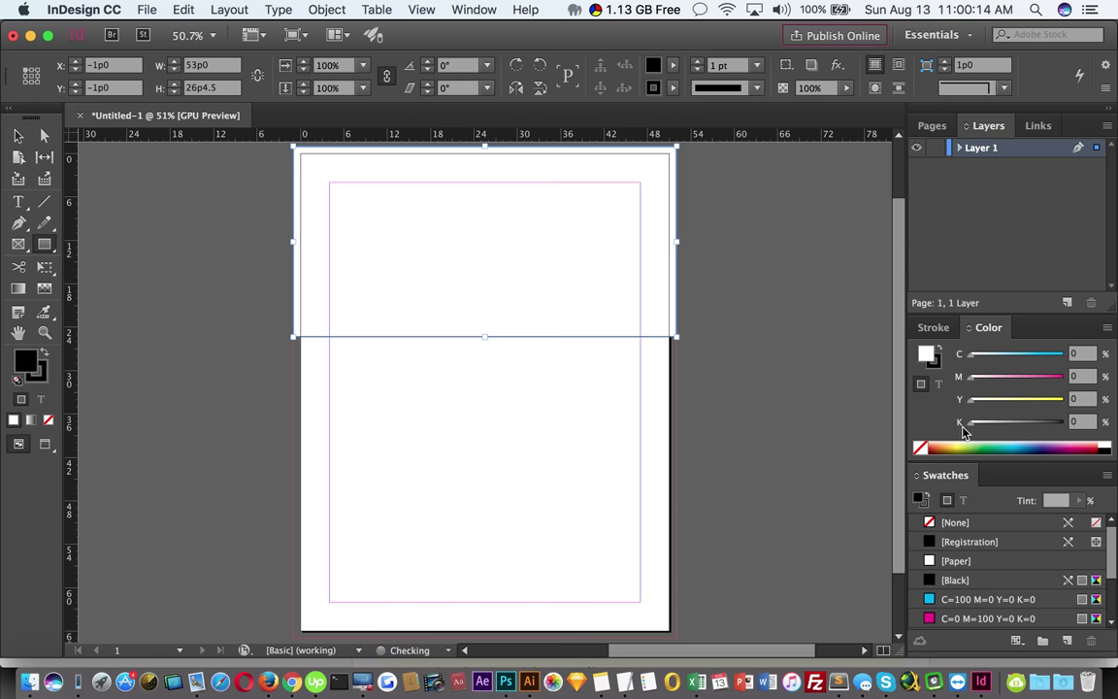
{"action": "left_click", "coordinate": [1058, 376]}
{"action": "left_click", "coordinate": [1059, 353]}
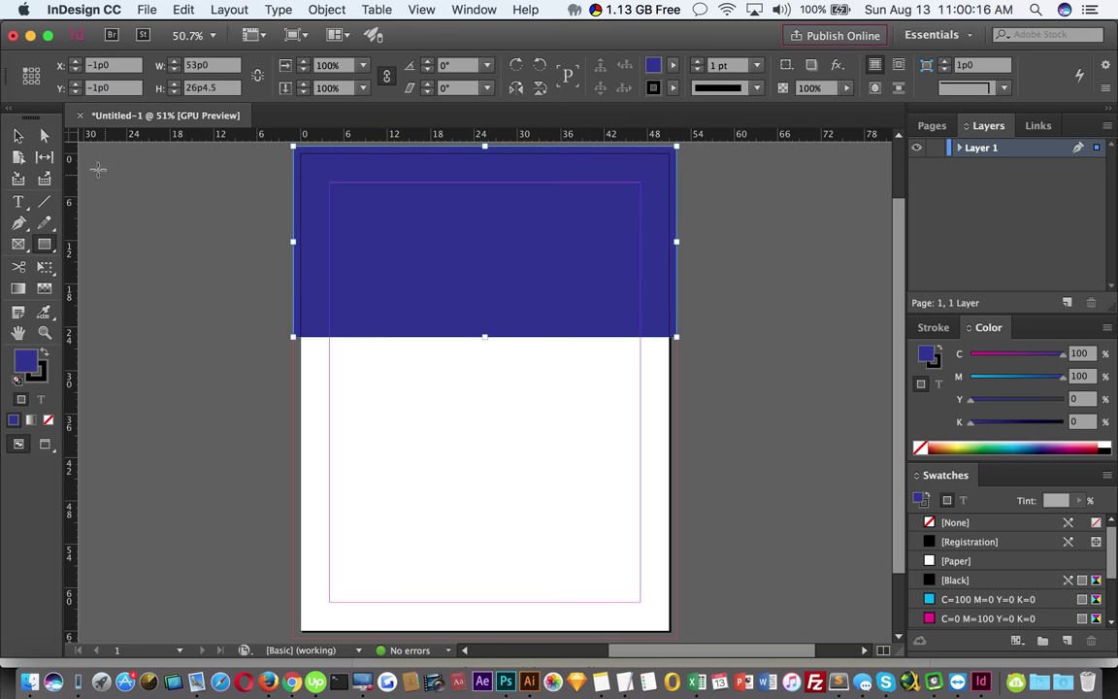
{"action": "left_click", "coordinate": [19, 136]}
{"action": "left_click", "coordinate": [703, 342]}
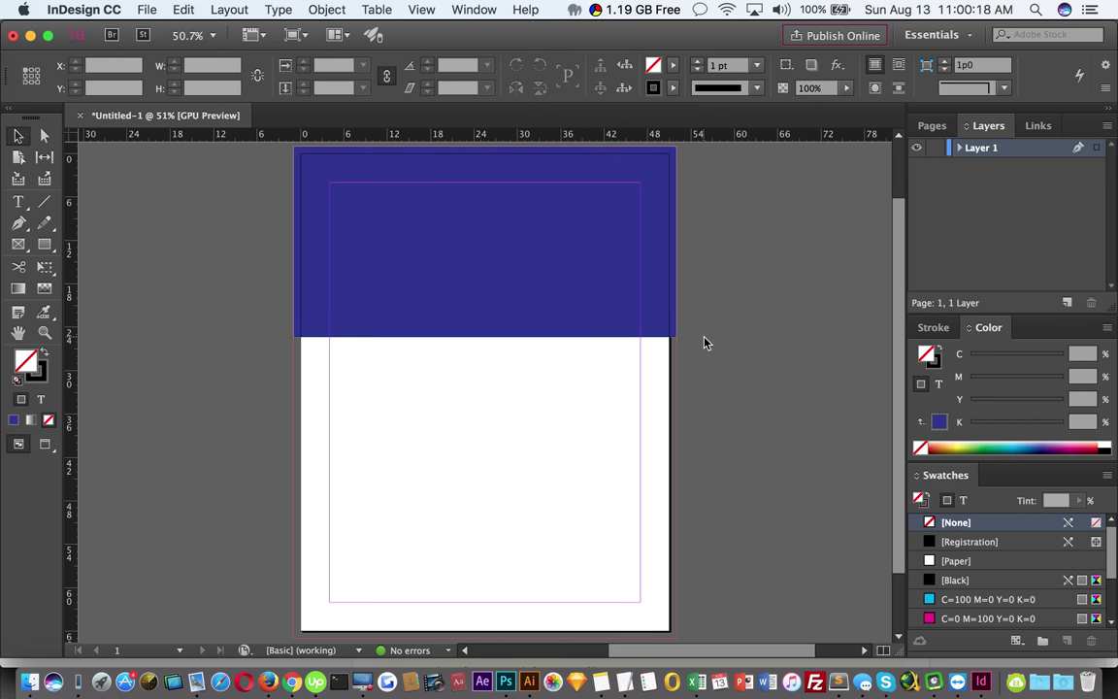
Inspect the blue rectangle's edge against the bleed guide up close, and delete the rectangle from the page
{"action": "scroll", "coordinate": [362, 367], "scroll_direction": "up", "scroll_amount": 5}
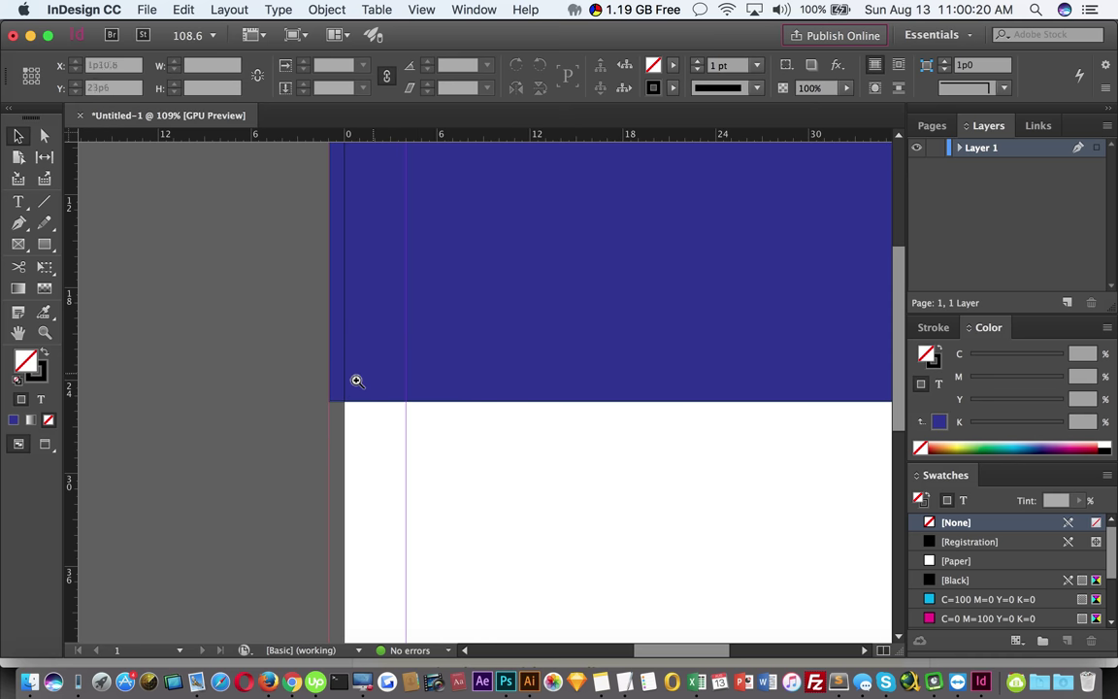
{"action": "scroll", "coordinate": [324, 359], "scroll_direction": "up", "scroll_amount": 3}
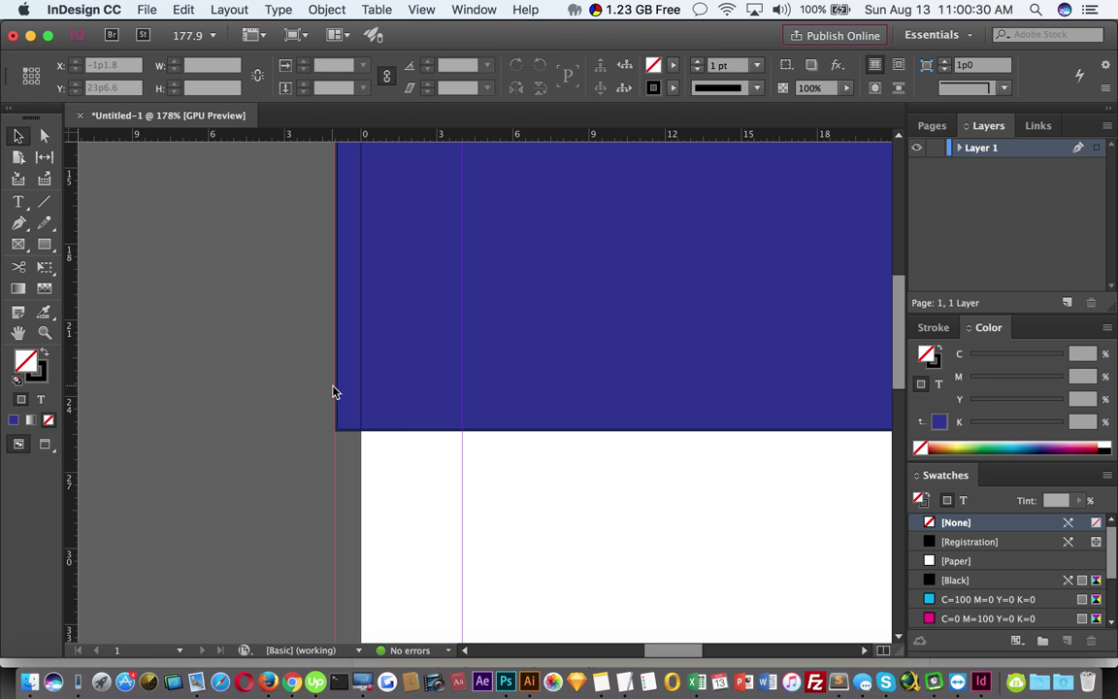
{"action": "left_click", "coordinate": [449, 391], "text": "alt+super"}
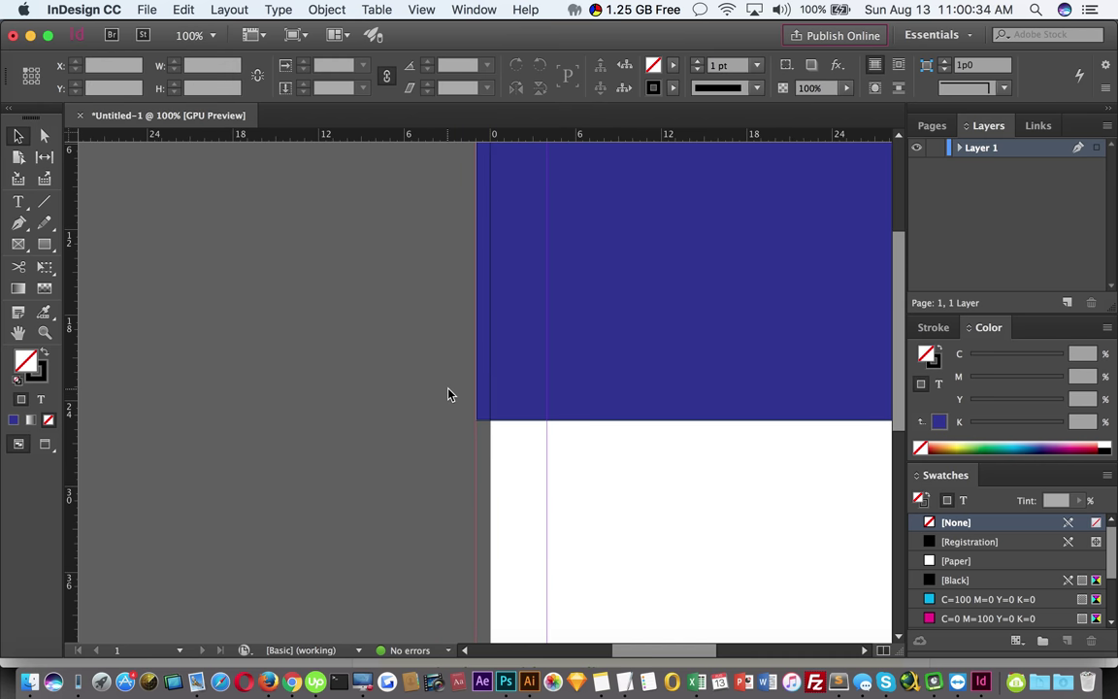
{"action": "key", "text": "super+alt+shift+0"}
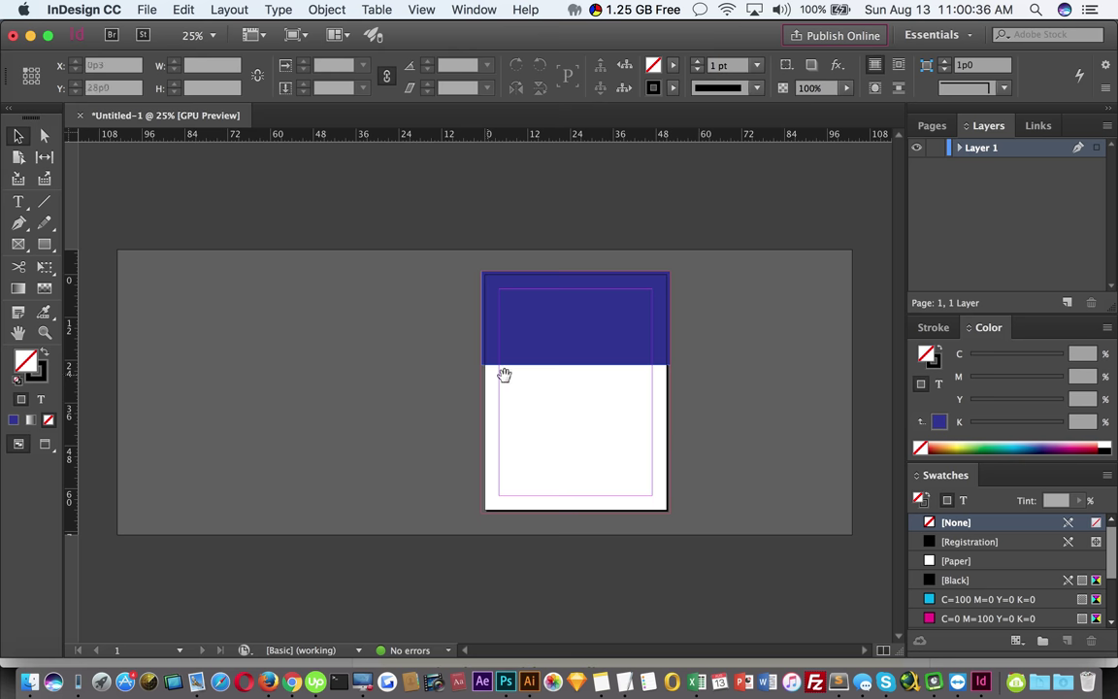
{"action": "left_click_drag", "start_coordinate": [504, 306], "coordinate": [481, 340]}
{"action": "left_click", "coordinate": [551, 310]}
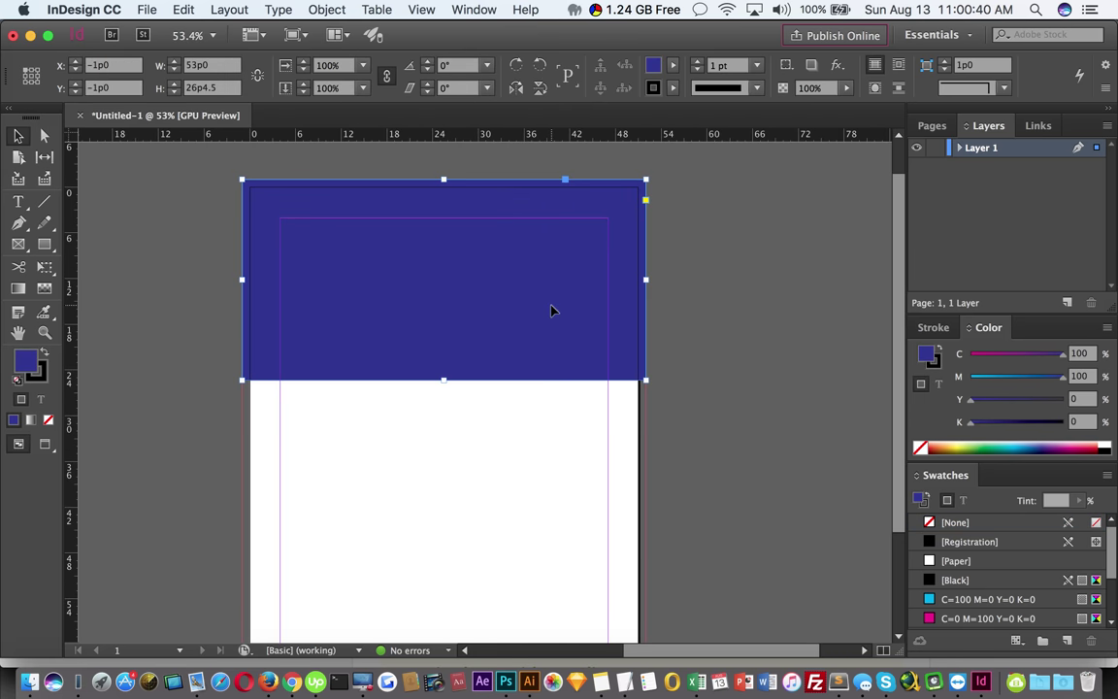
{"action": "key", "text": "Delete"}
Draw a rectangle about 14p10.5 wide by 18p7.5 high inside the page margins and select it
{"action": "left_click_drag", "start_coordinate": [538, 370], "coordinate": [548, 329]}
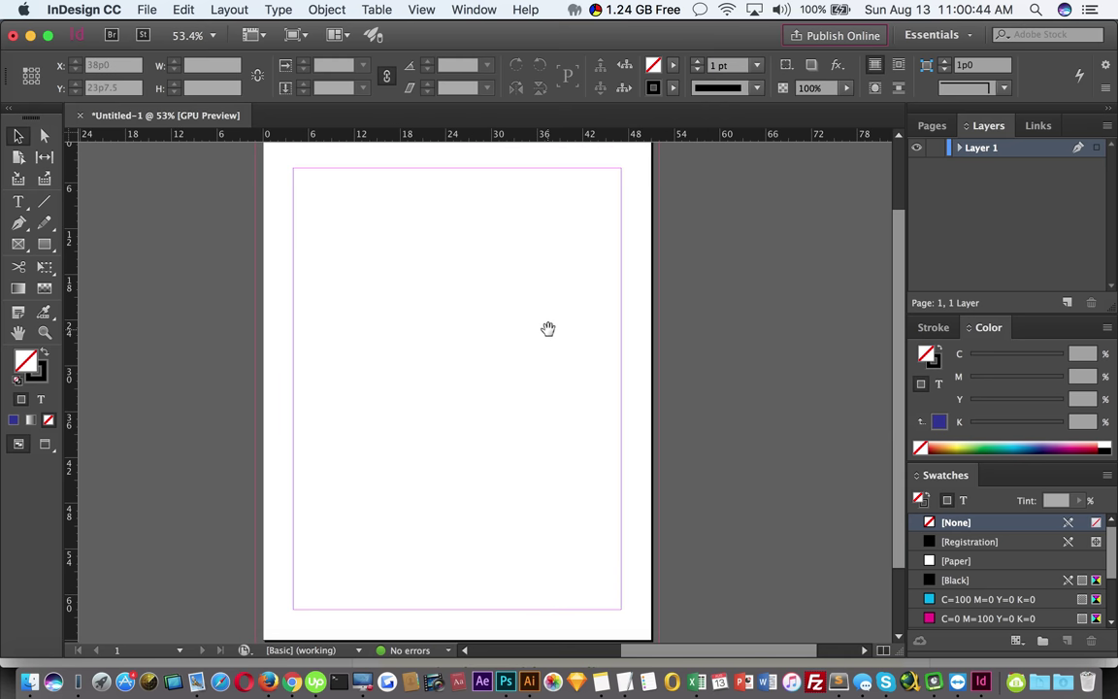
{"action": "scroll", "coordinate": [549, 328], "scroll_direction": "down", "scroll_amount": 2}
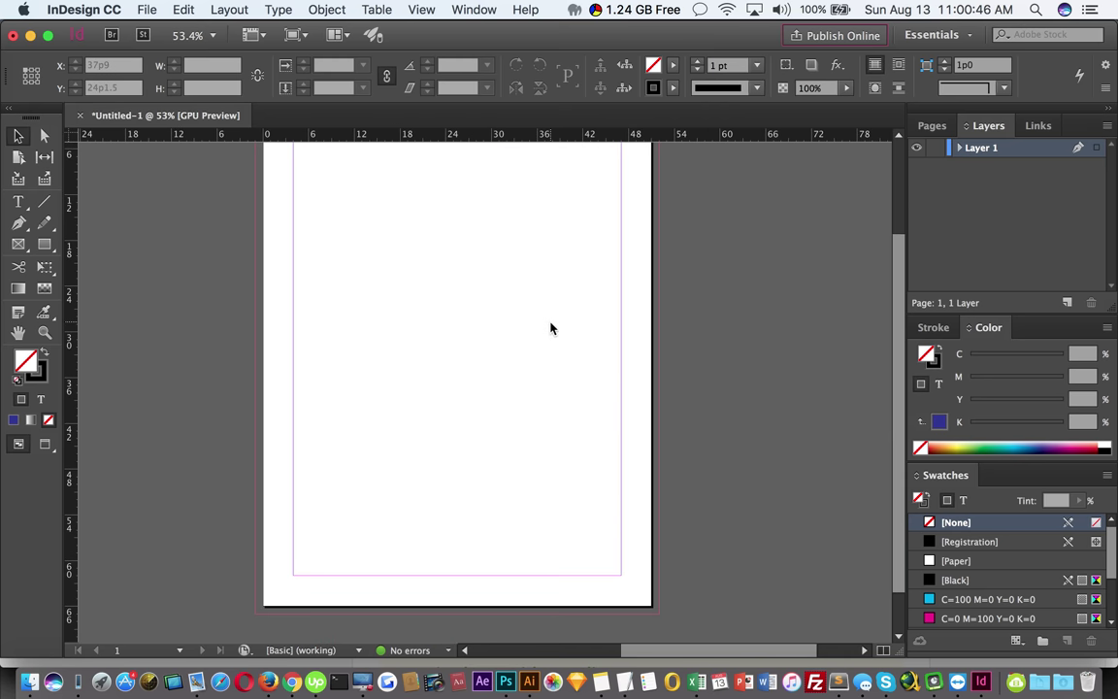
{"action": "scroll", "coordinate": [550, 328], "scroll_direction": "up", "scroll_amount": 1}
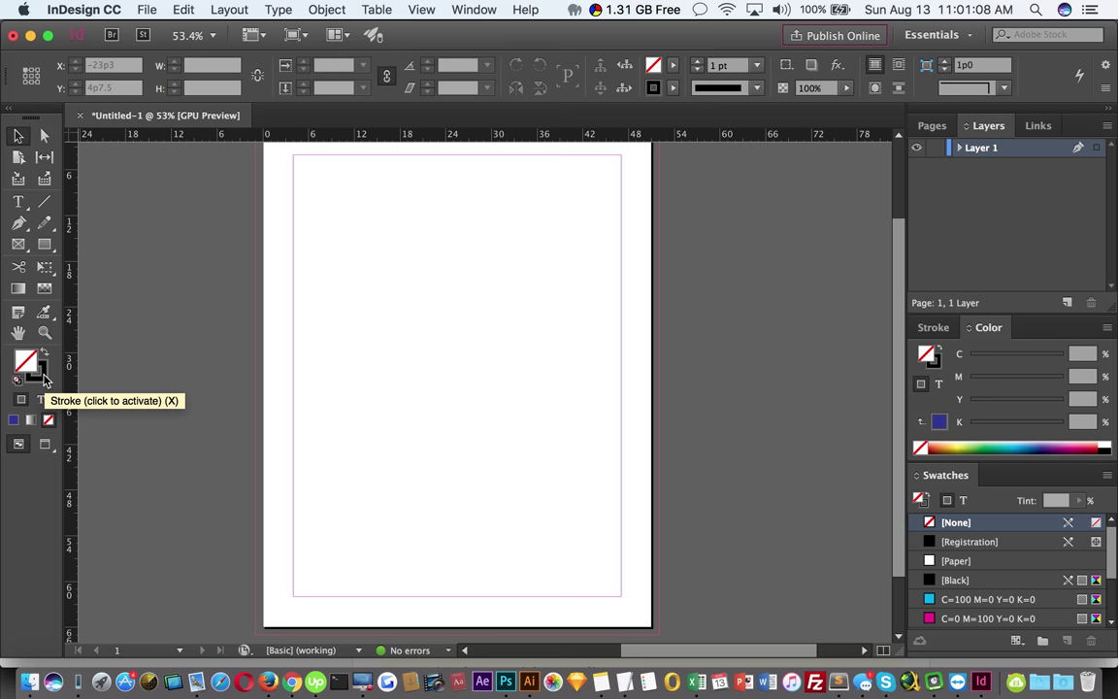
{"action": "left_click", "coordinate": [45, 244]}
{"action": "left_click_drag", "start_coordinate": [393, 302], "coordinate": [493, 389]}
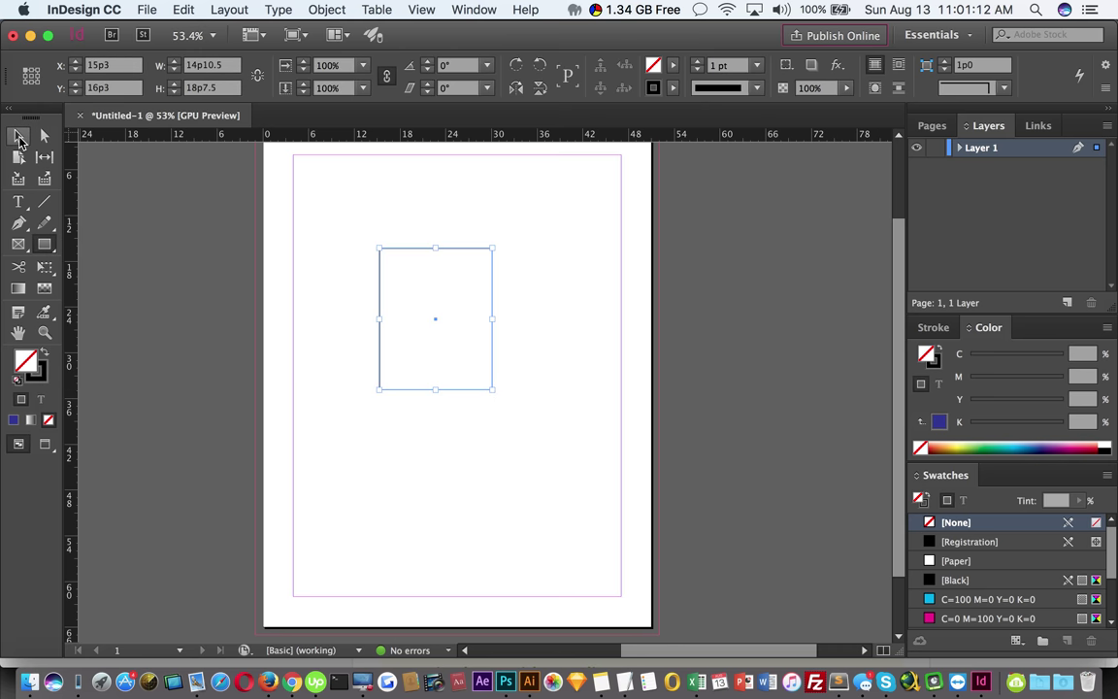
{"action": "left_click", "coordinate": [19, 137]}
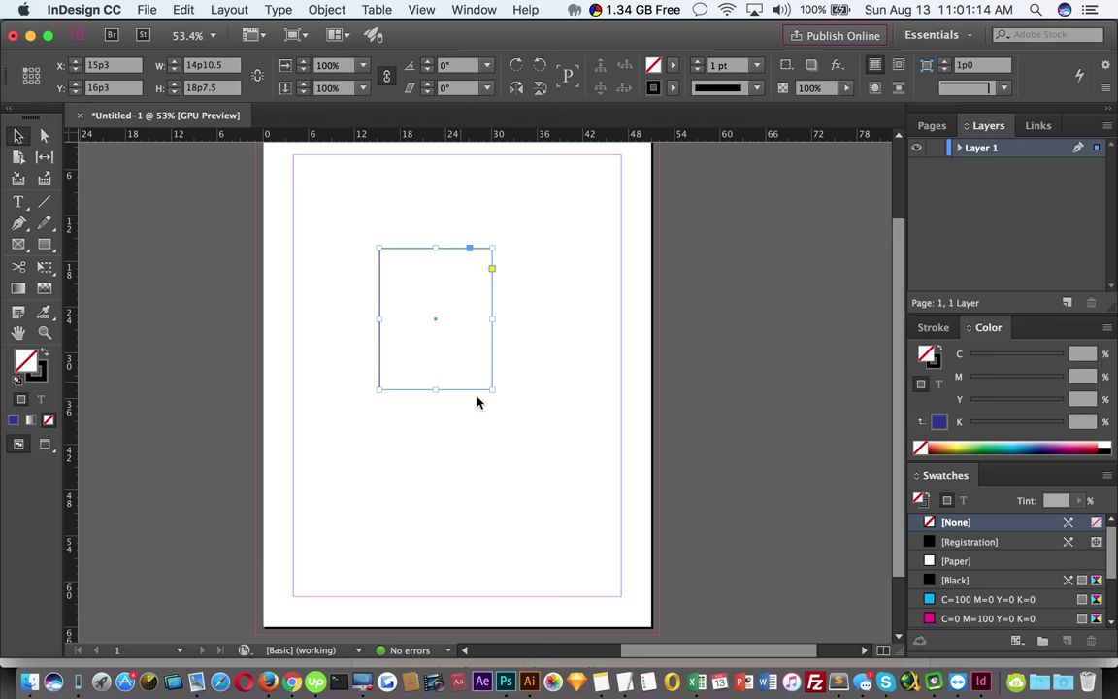
{"action": "left_click", "coordinate": [511, 432]}
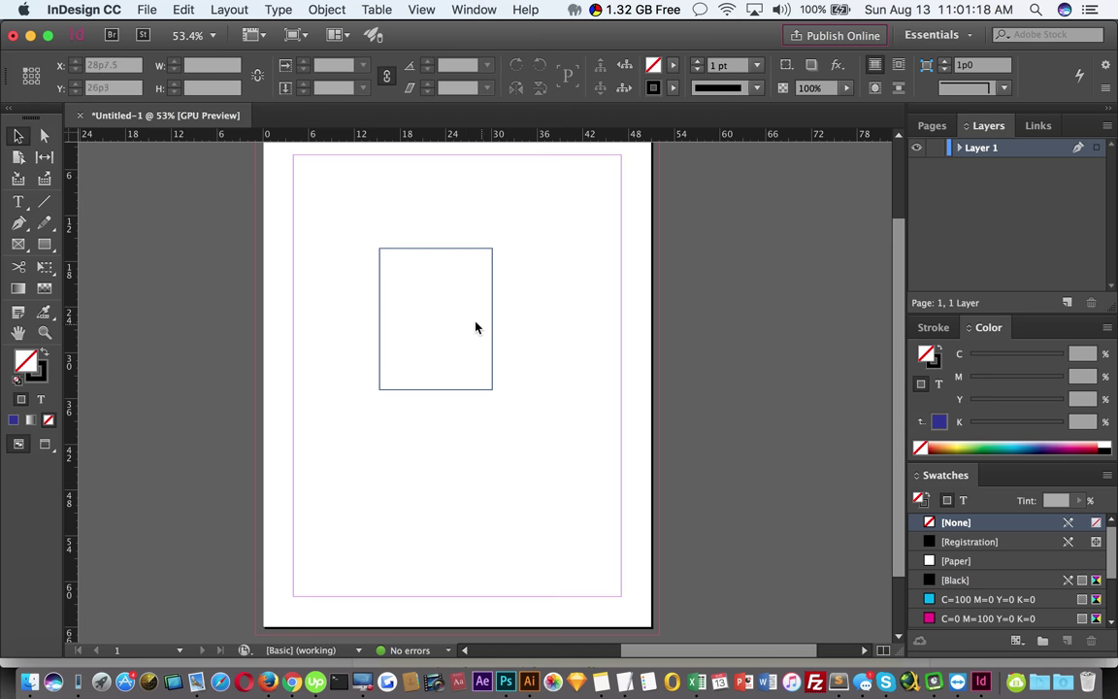
{"action": "left_click", "coordinate": [431, 301]}
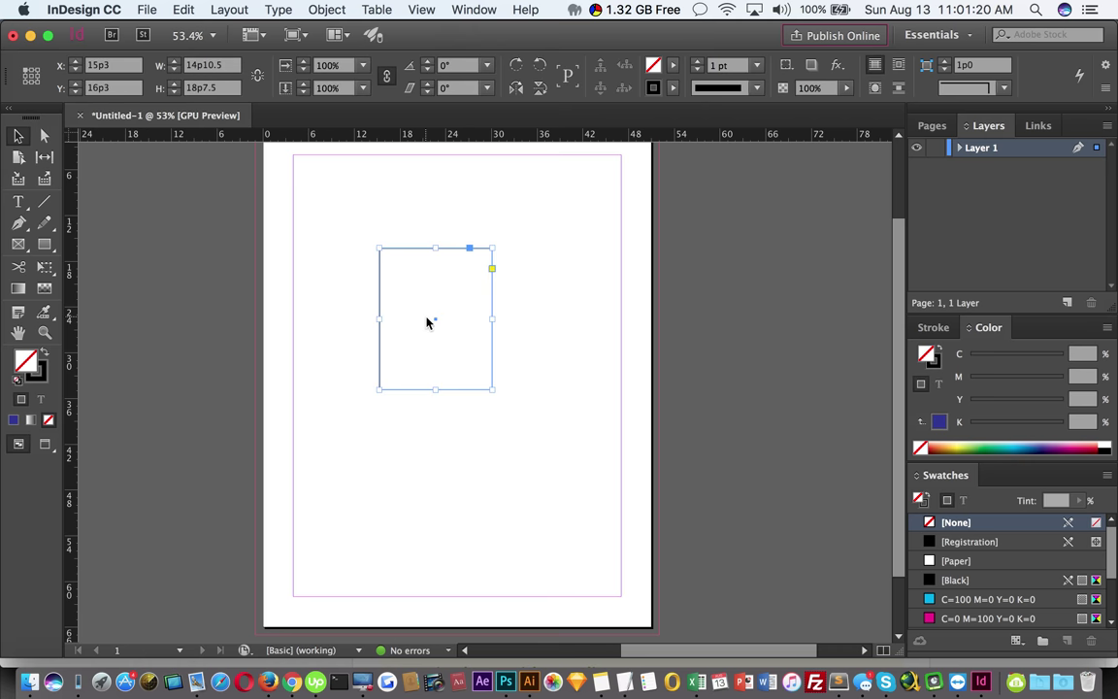
Fill the rectangle with a magenta of C=2 M=100 Y=0 K=19 picked from the color spectrum, keeping the black stroke
{"action": "left_click", "coordinate": [42, 380]}
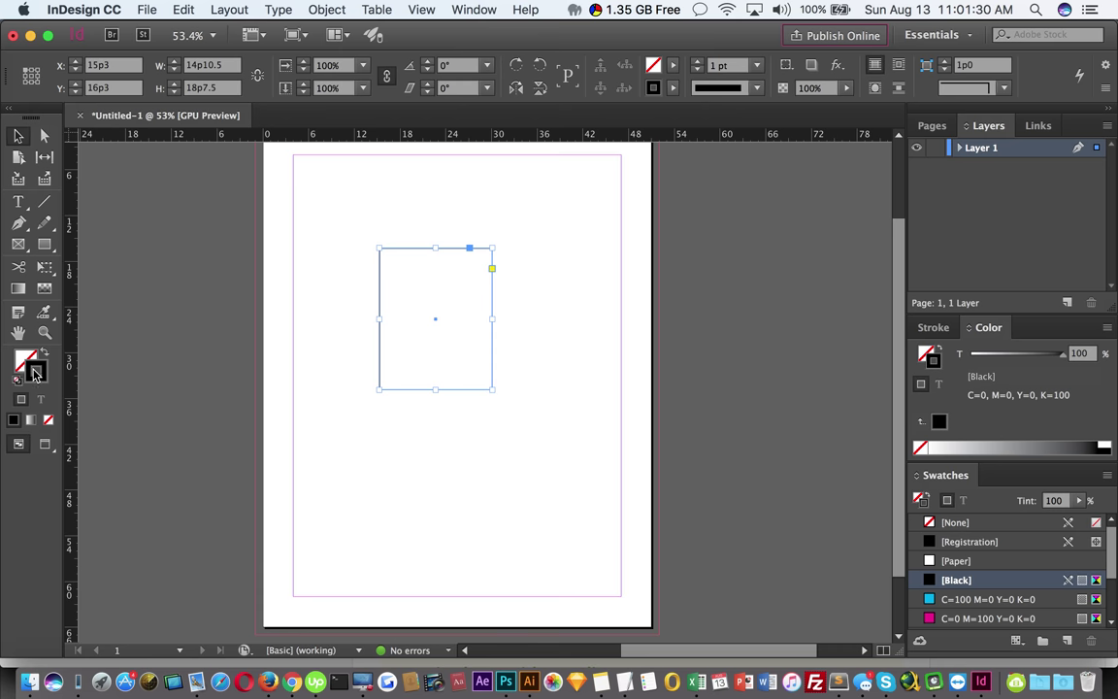
{"action": "left_click", "coordinate": [393, 409]}
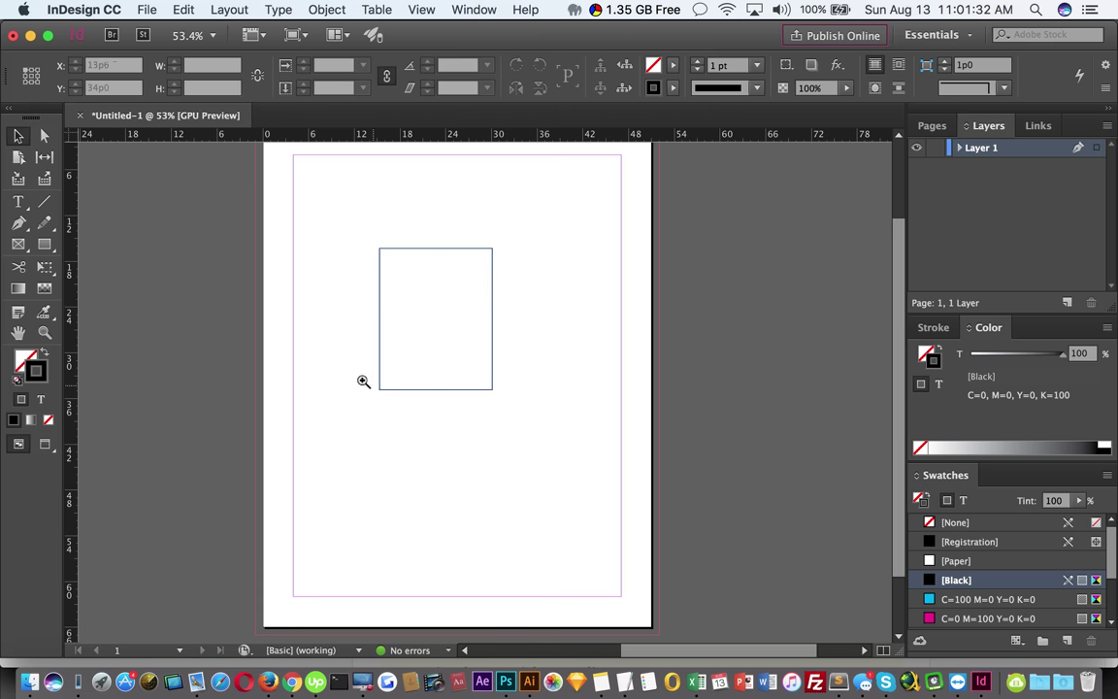
{"action": "scroll", "coordinate": [364, 382], "scroll_direction": "up", "scroll_amount": 3}
{"action": "left_click", "coordinate": [399, 379]}
{"action": "scroll", "coordinate": [478, 447], "scroll_direction": "up", "scroll_amount": 3}
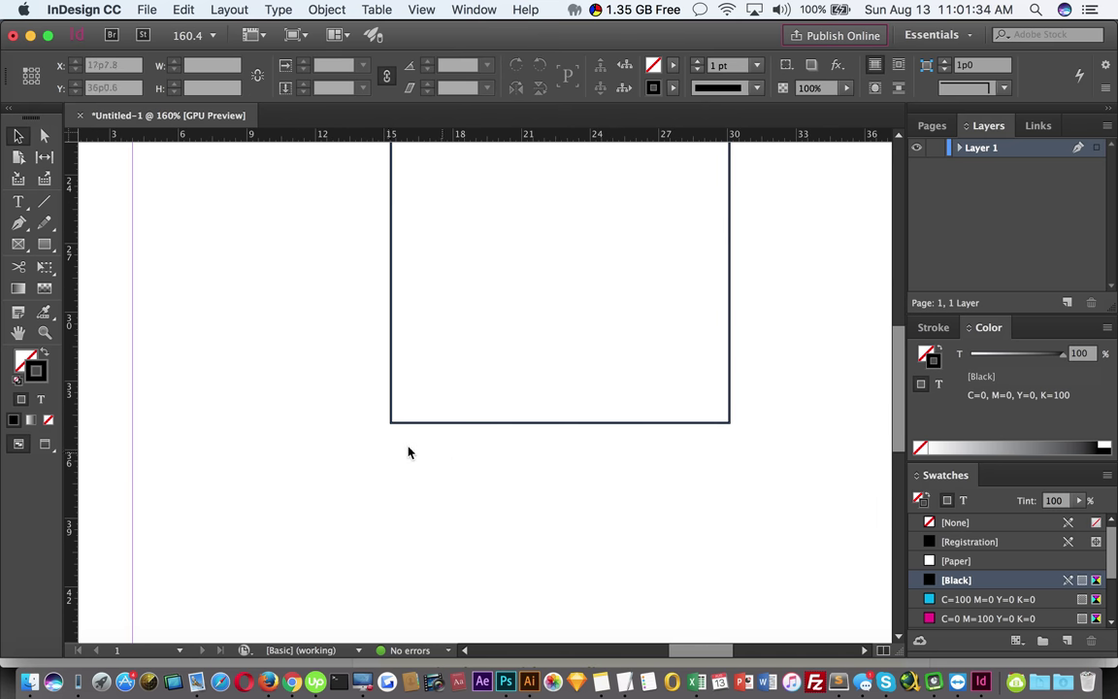
{"action": "left_click", "coordinate": [389, 380]}
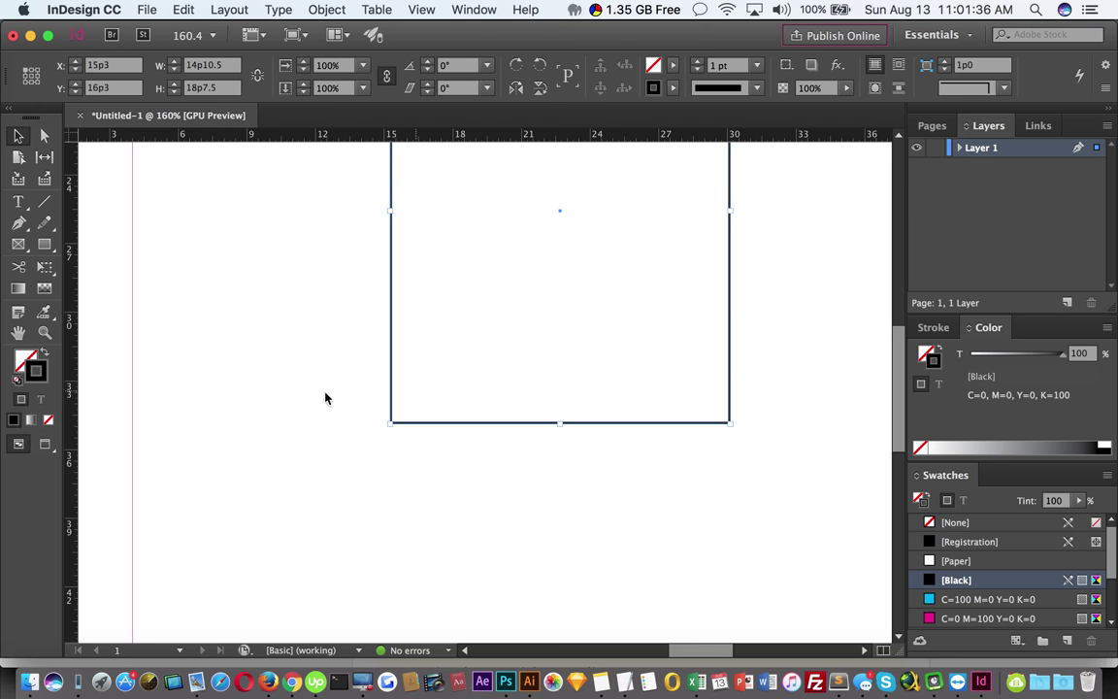
{"action": "left_click", "coordinate": [23, 358]}
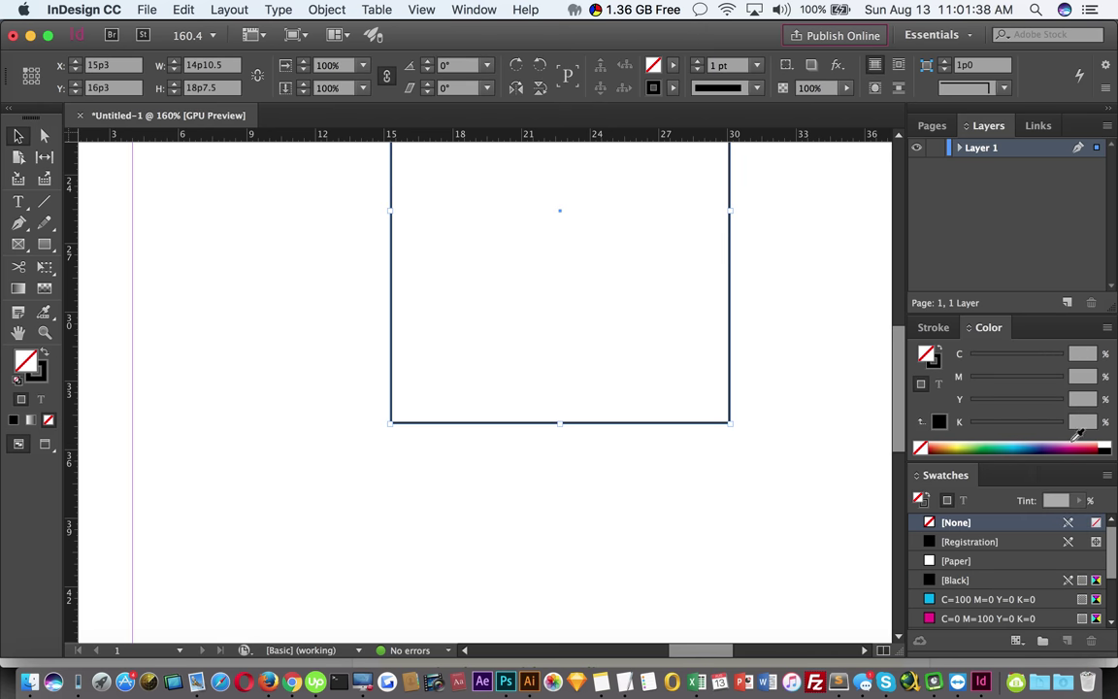
{"action": "left_click", "coordinate": [1077, 443]}
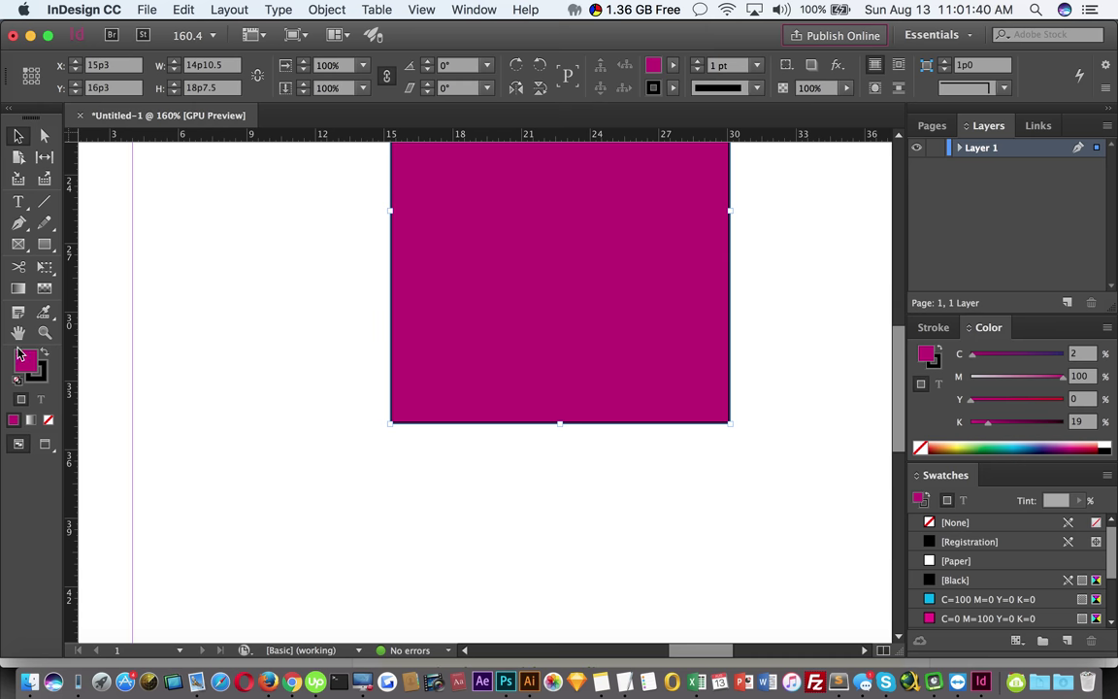
{"action": "left_click", "coordinate": [554, 496]}
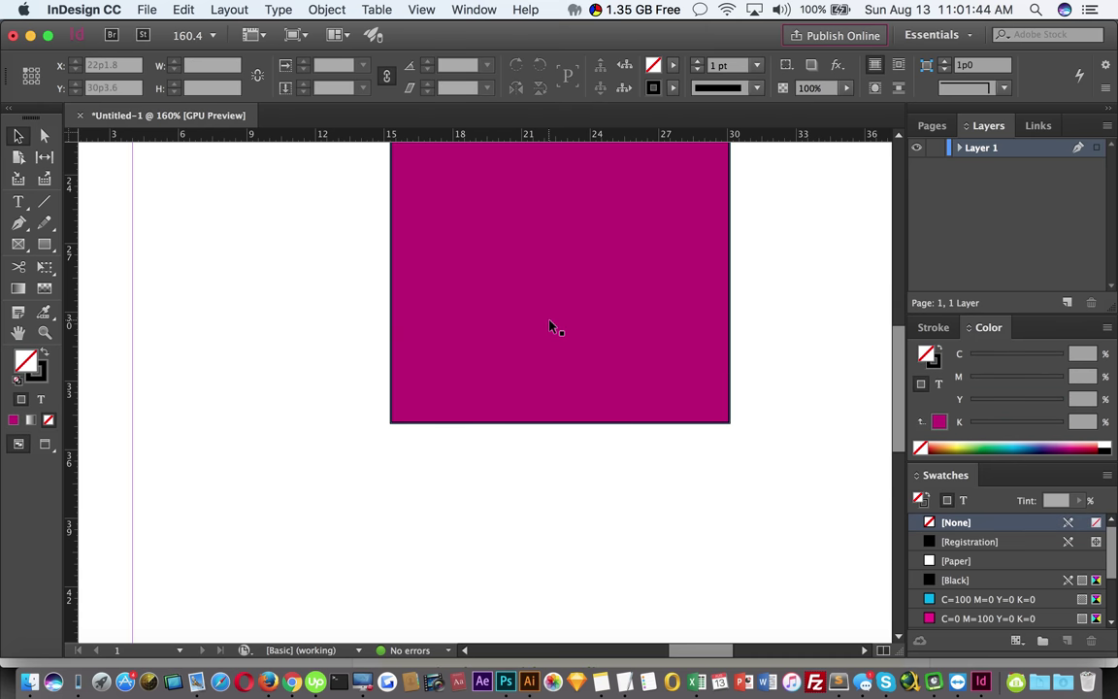
{"action": "left_click", "coordinate": [550, 327]}
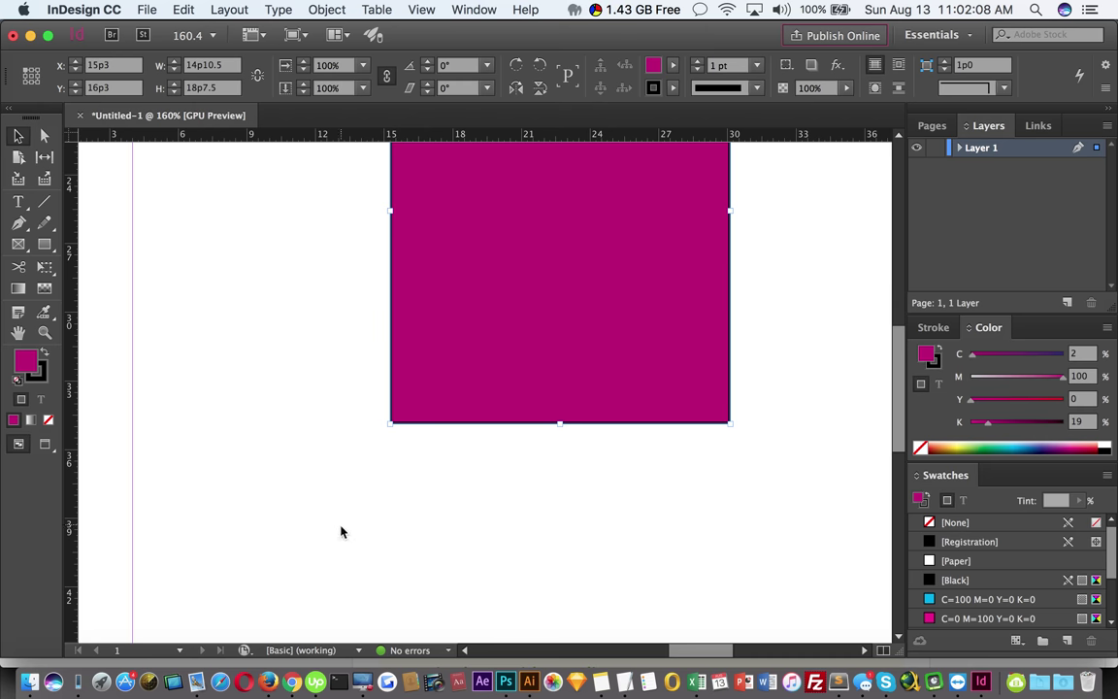
Review the available preflight profiles and the preflight options for the document without changing them
{"action": "left_click", "coordinate": [359, 651]}
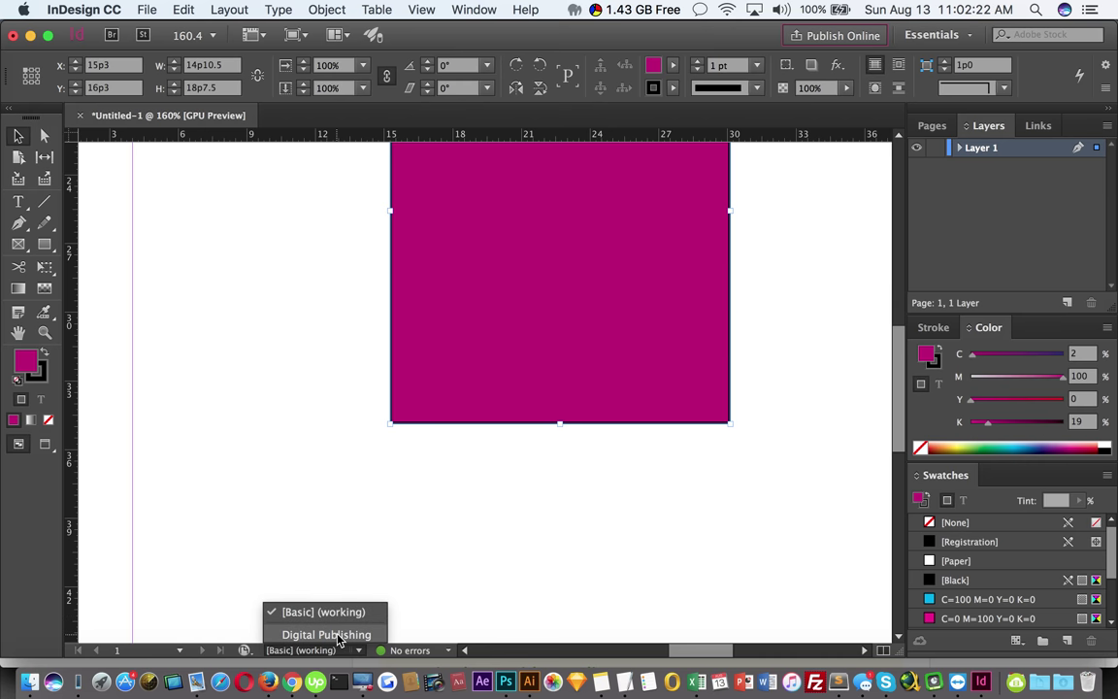
{"action": "left_click", "coordinate": [386, 544]}
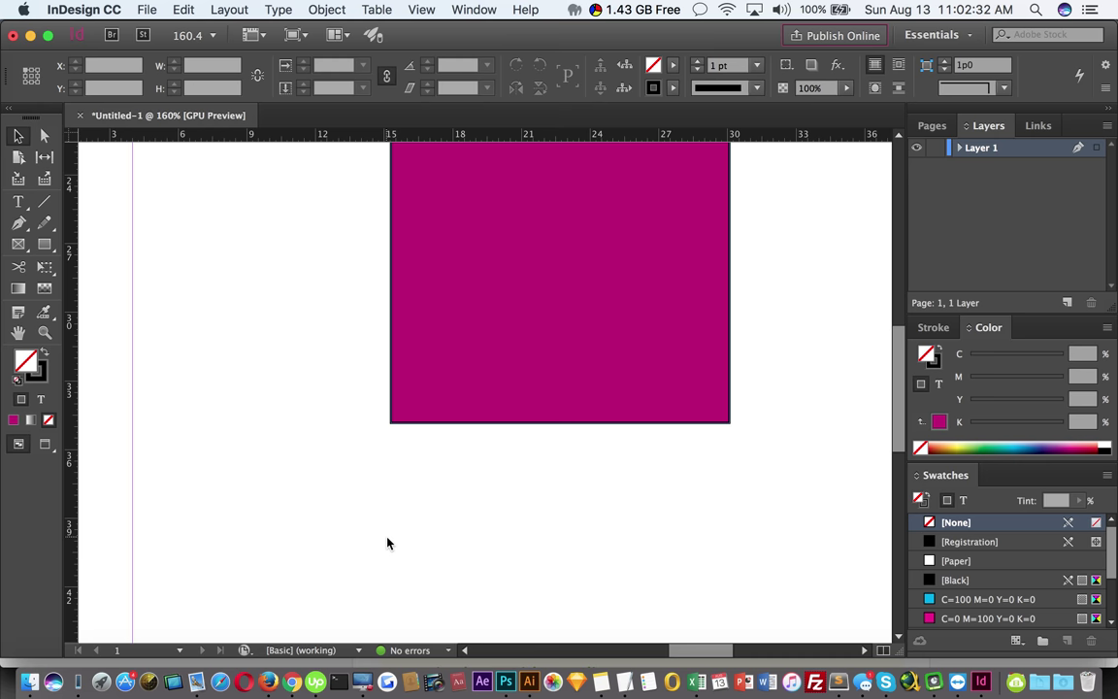
{"action": "left_click", "coordinate": [449, 650]}
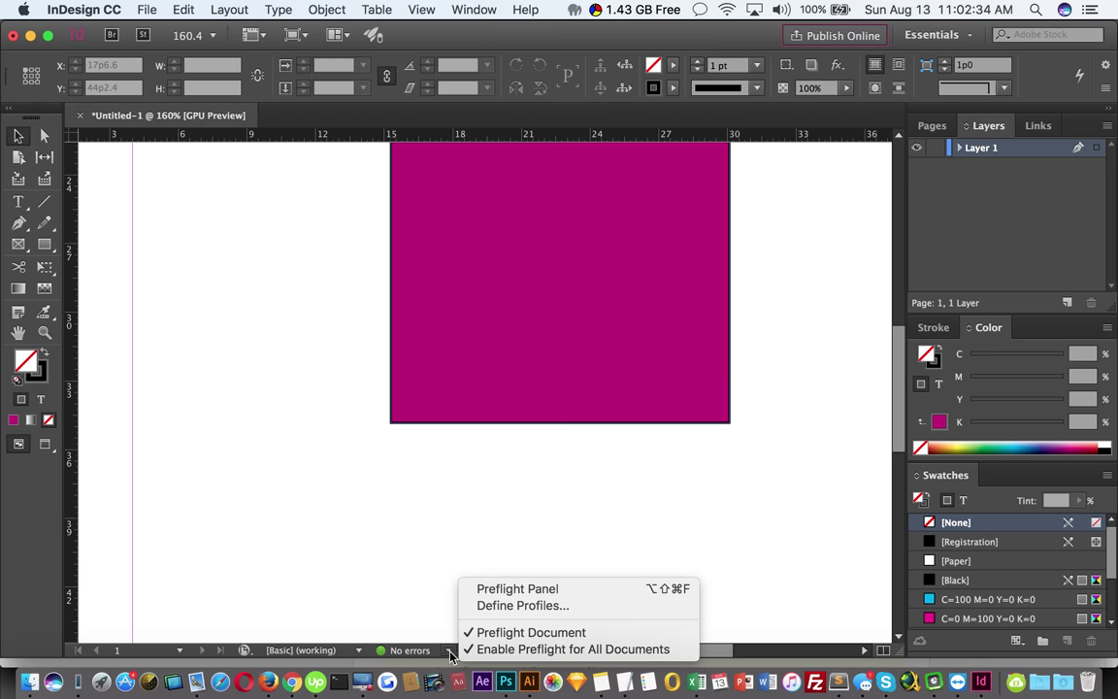
{"action": "left_click", "coordinate": [415, 584]}
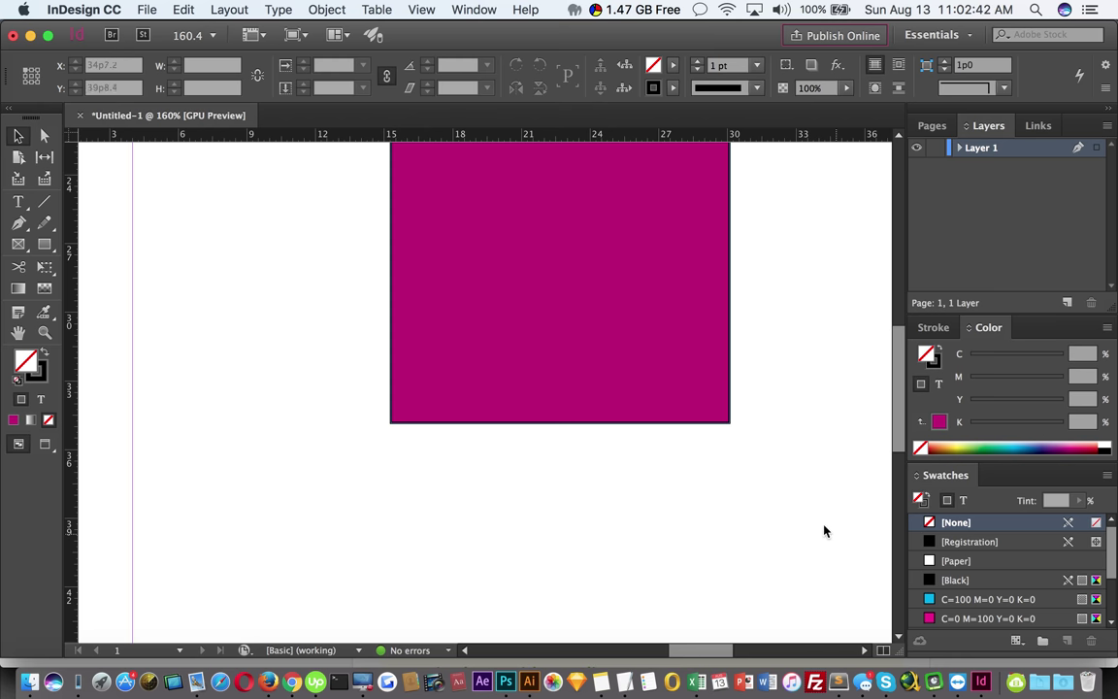
Split the layout window into two side-by-side views of the document and return to a single view
{"action": "left_click", "coordinate": [882, 651]}
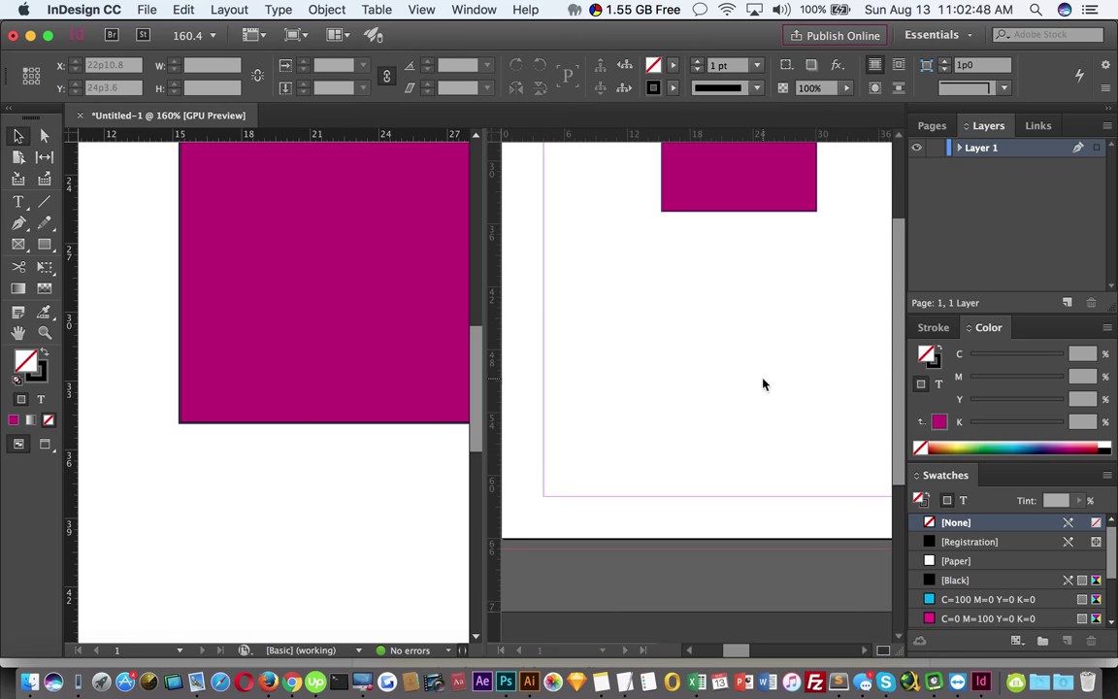
{"action": "left_click", "coordinate": [700, 403]}
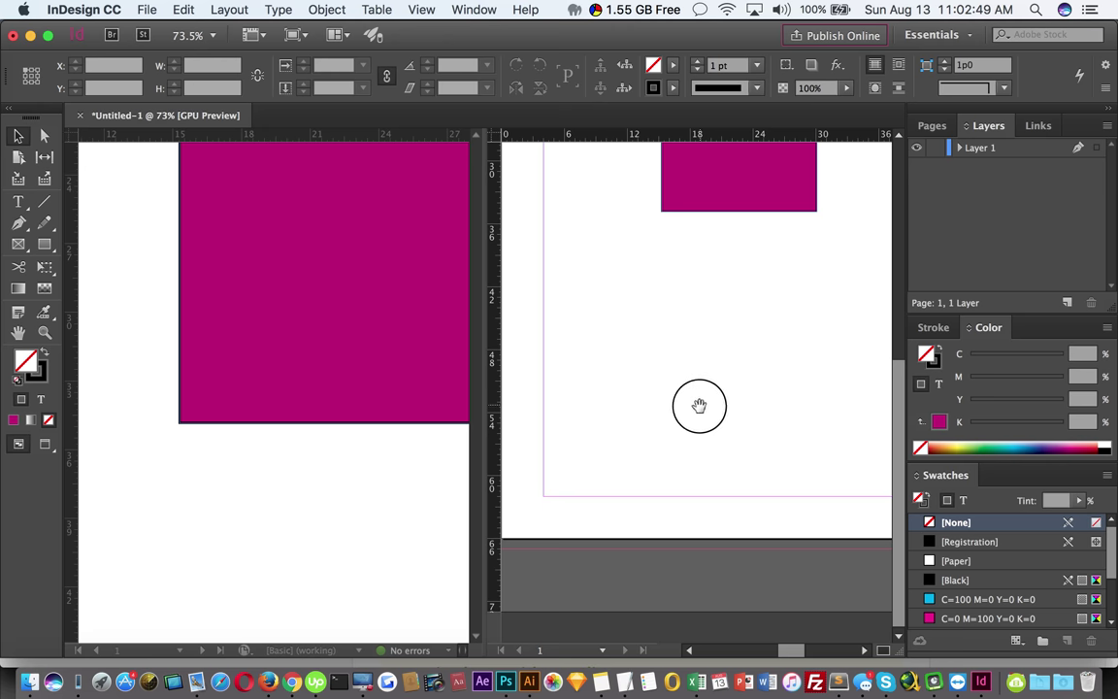
{"action": "left_click", "coordinate": [880, 651]}
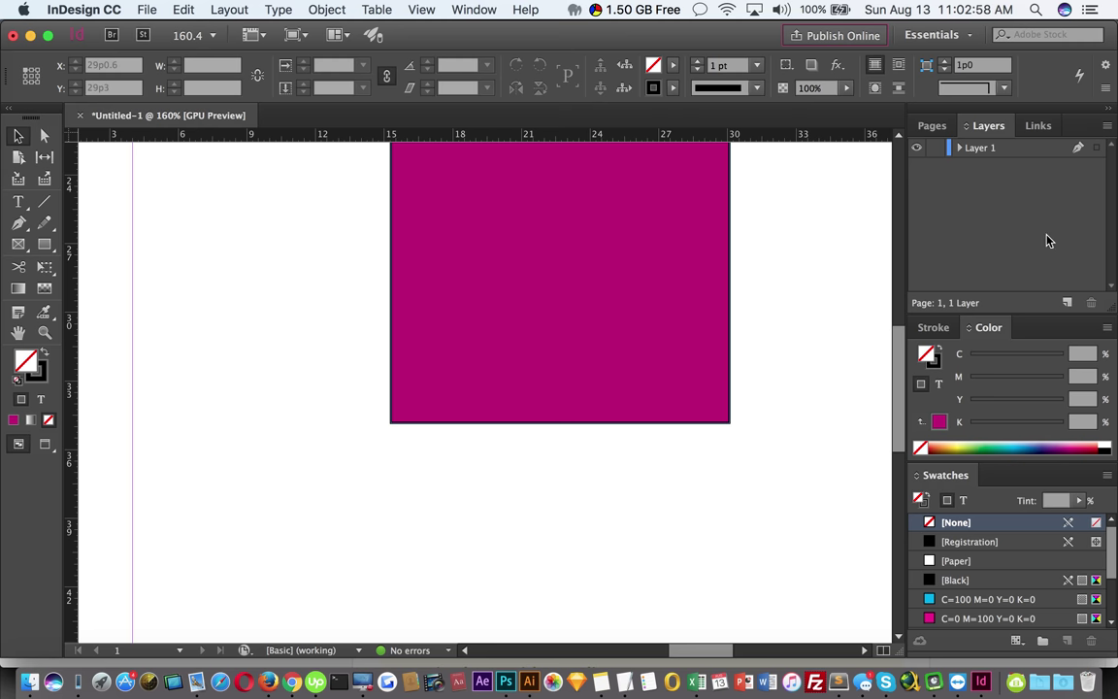
Show the document's pages and apply the A-Master page to page 1
{"action": "left_click", "coordinate": [931, 126]}
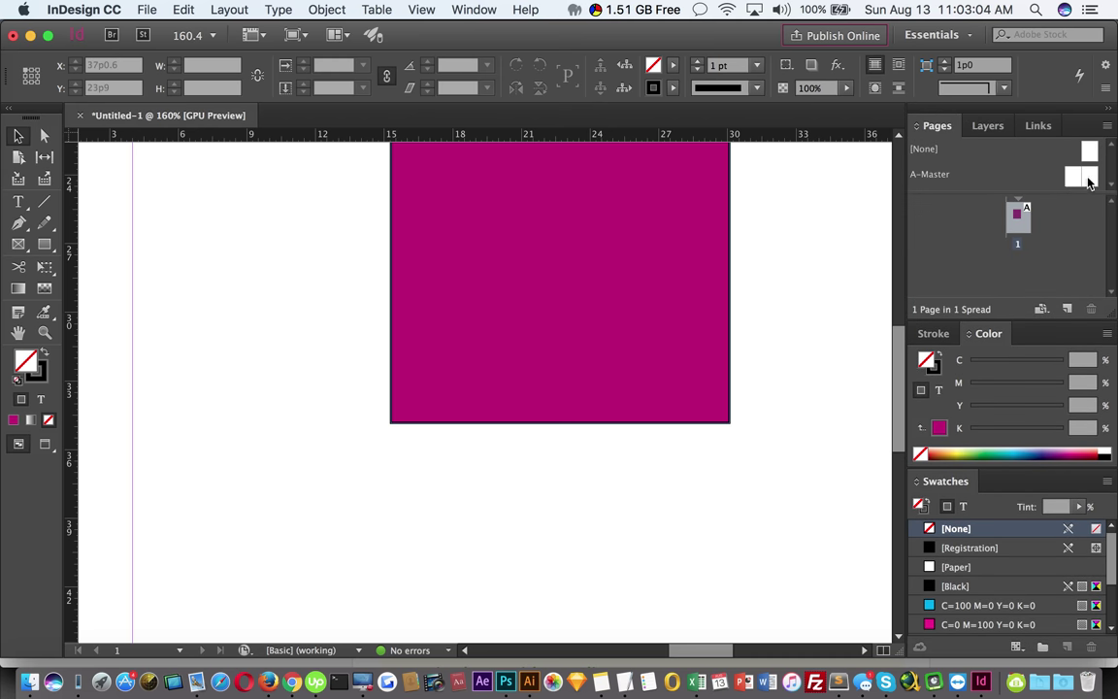
{"action": "left_click", "coordinate": [1086, 181]}
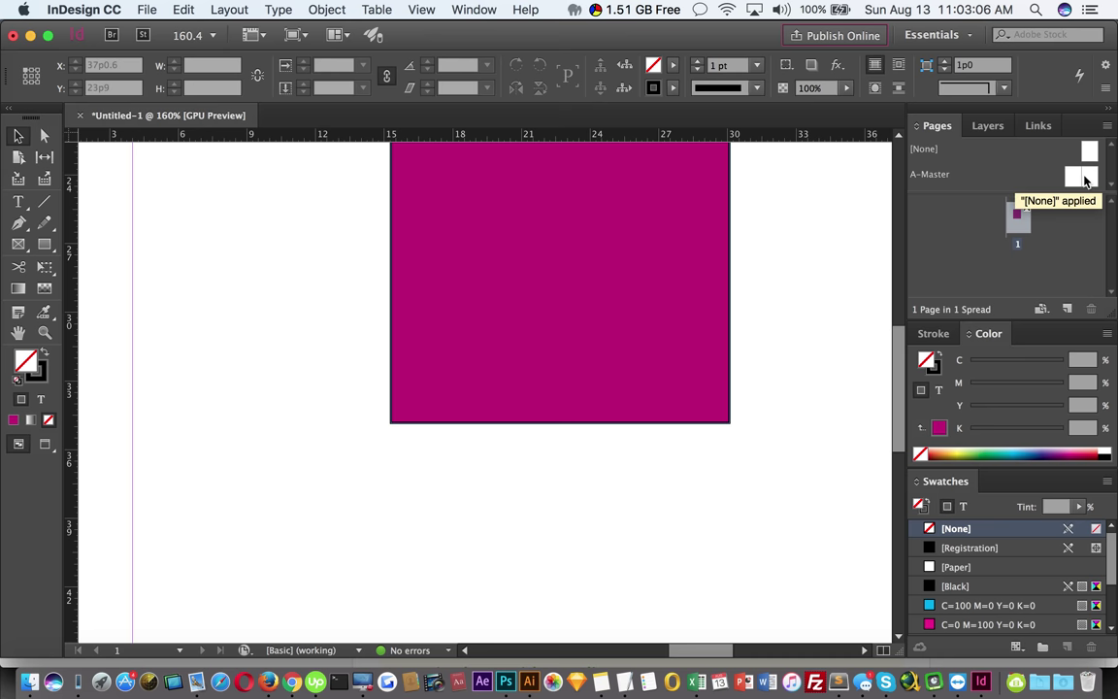
{"action": "left_click_drag", "start_coordinate": [1086, 181], "coordinate": [1019, 221]}
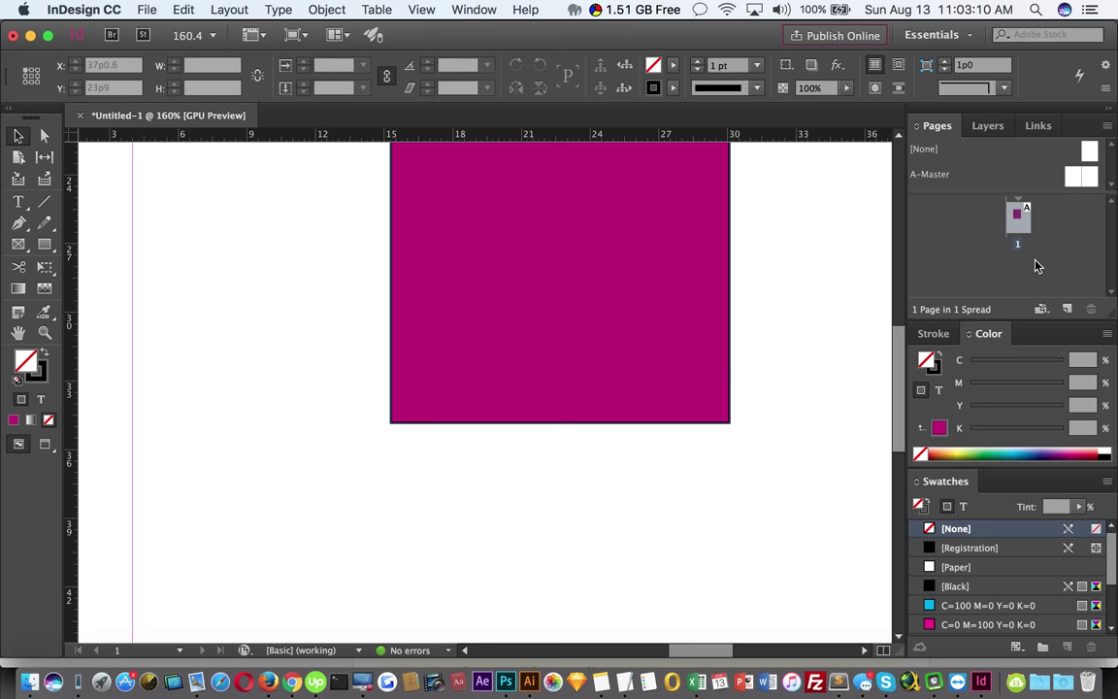
Fit page 1 in the window and add two pages based on A-Master after it
{"action": "key", "text": "super+0"}
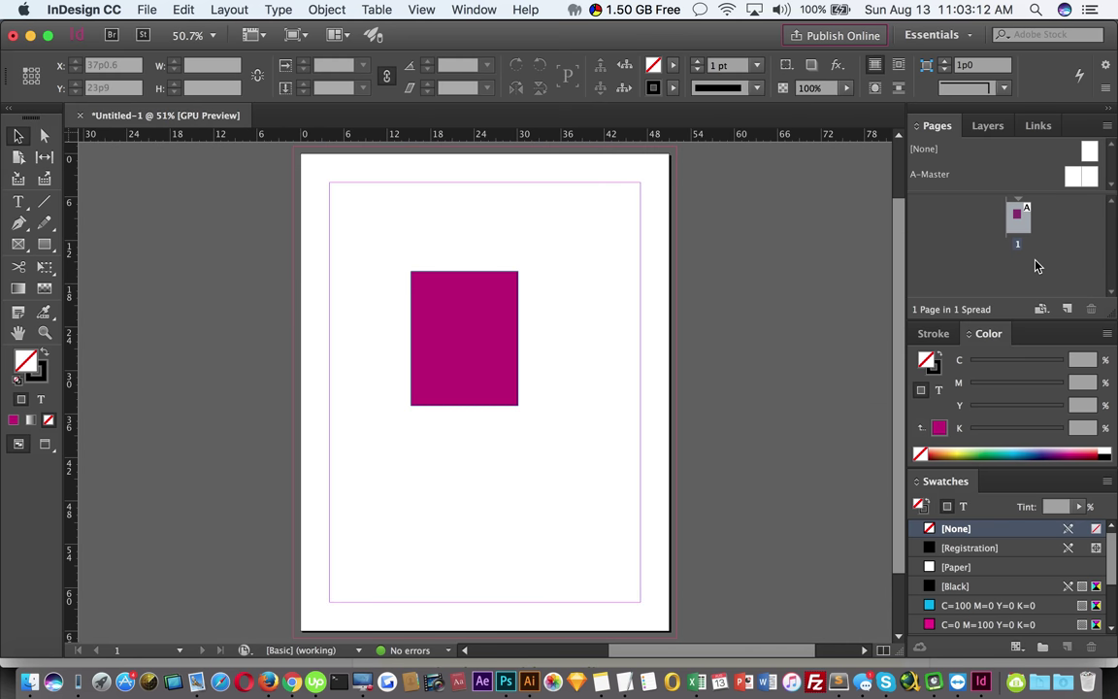
{"action": "key", "text": "super+shift+p"}
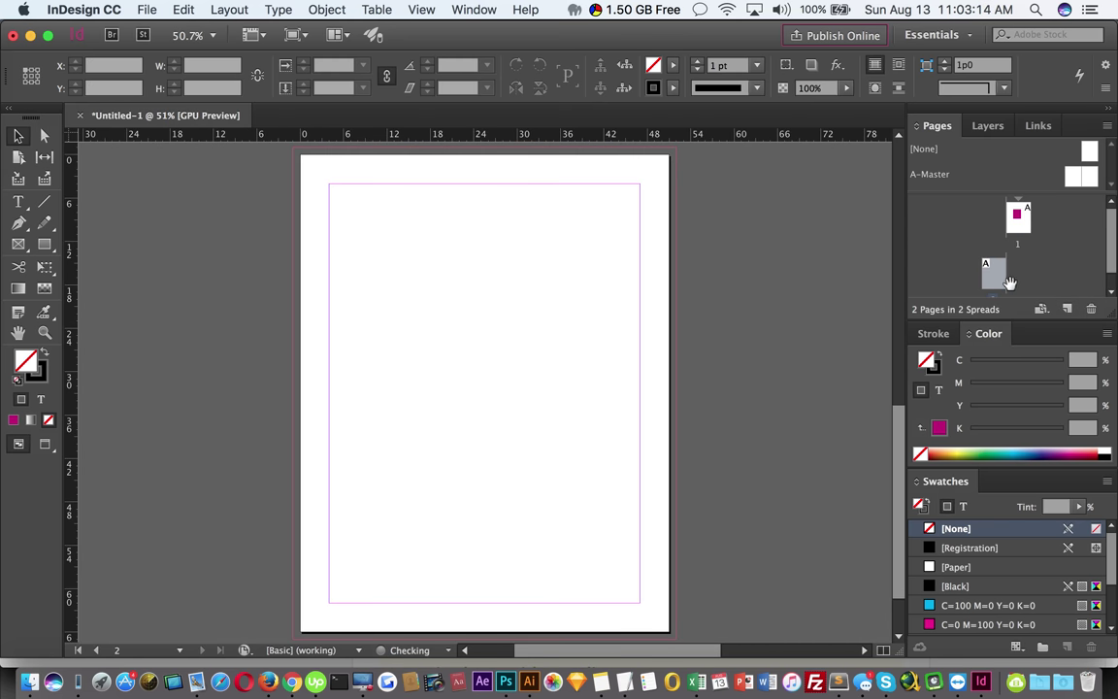
{"action": "left_click_drag", "start_coordinate": [1009, 282], "coordinate": [1009, 283]}
{"action": "left_click", "coordinate": [1066, 309]}
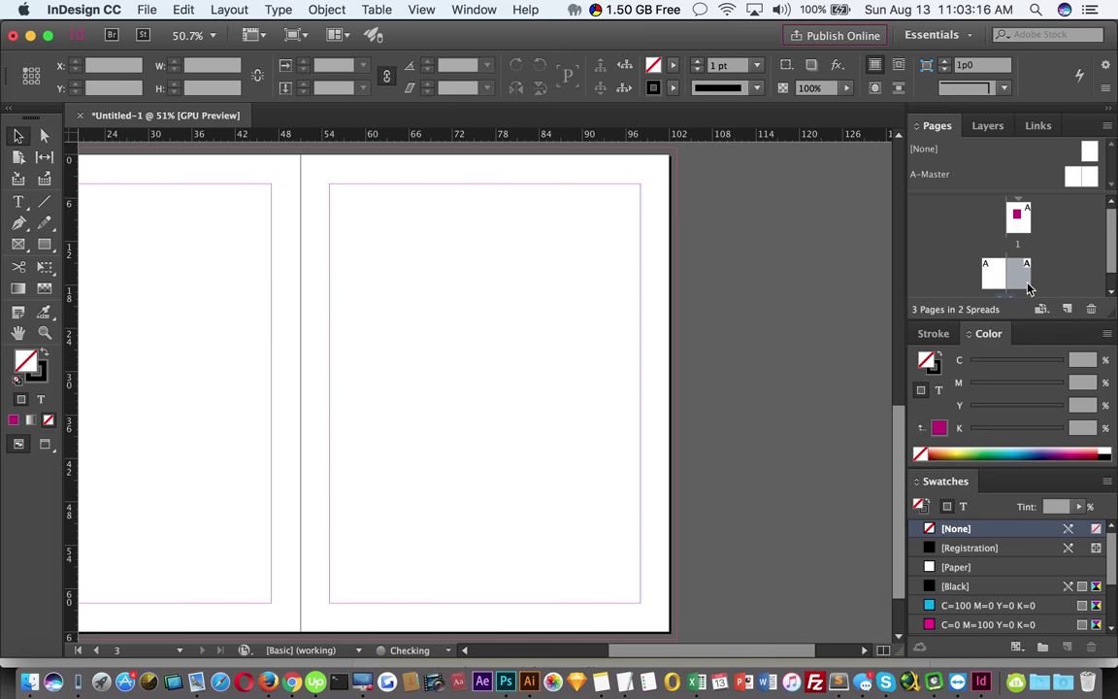
Examine how page 1 and the facing spread 2-3 are arranged and which master is applied to each page
{"action": "left_click", "coordinate": [1019, 225]}
{"action": "scroll", "coordinate": [669, 326], "scroll_direction": "up", "scroll_amount": 10}
{"action": "scroll", "coordinate": [669, 326], "scroll_direction": "down", "scroll_amount": 9}
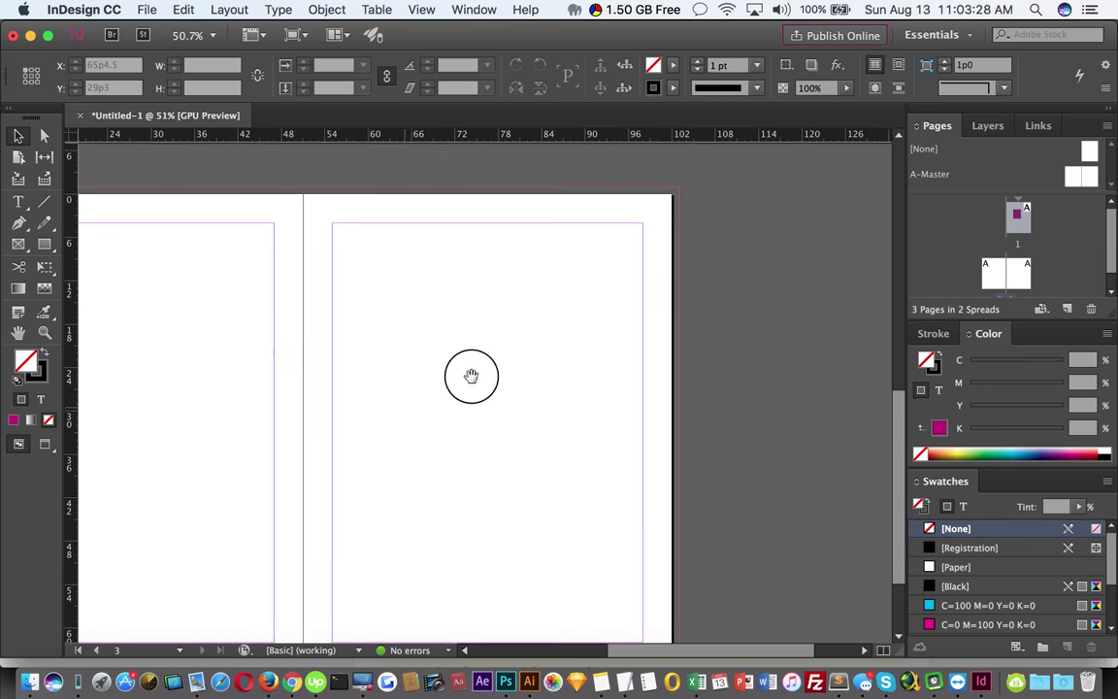
{"action": "scroll", "coordinate": [470, 349], "scroll_direction": "left", "scroll_amount": 7}
{"action": "scroll", "coordinate": [469, 349], "scroll_direction": "down", "scroll_amount": 3}
{"action": "left_click_drag", "start_coordinate": [725, 344], "coordinate": [389, 439]}
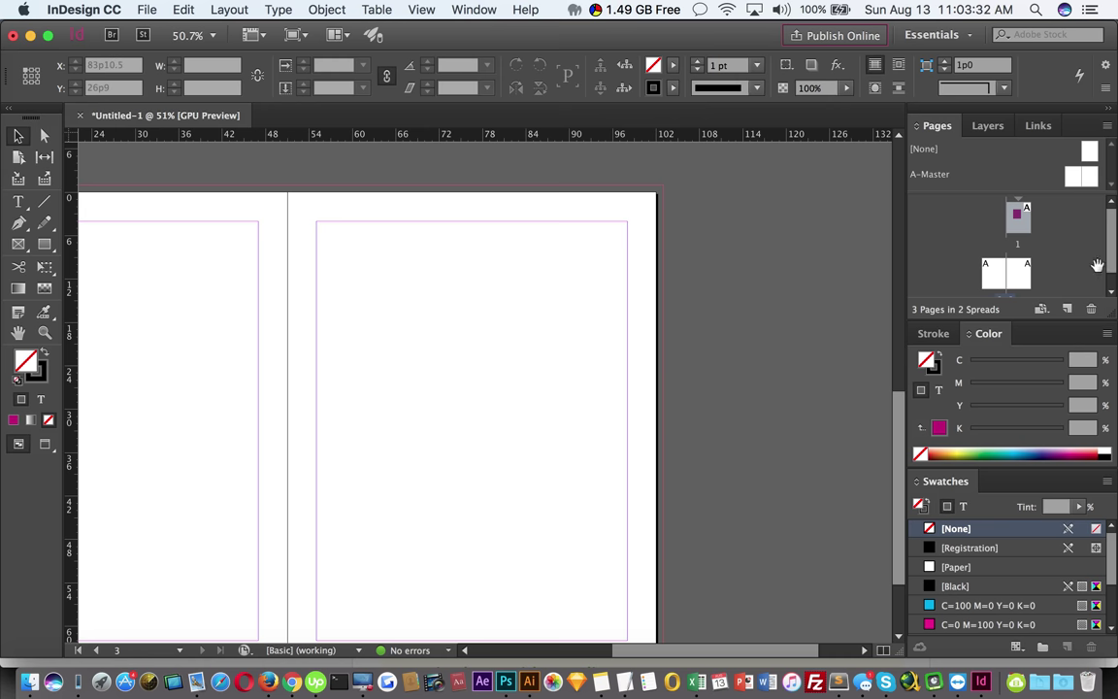
{"action": "left_click", "coordinate": [1004, 284]}
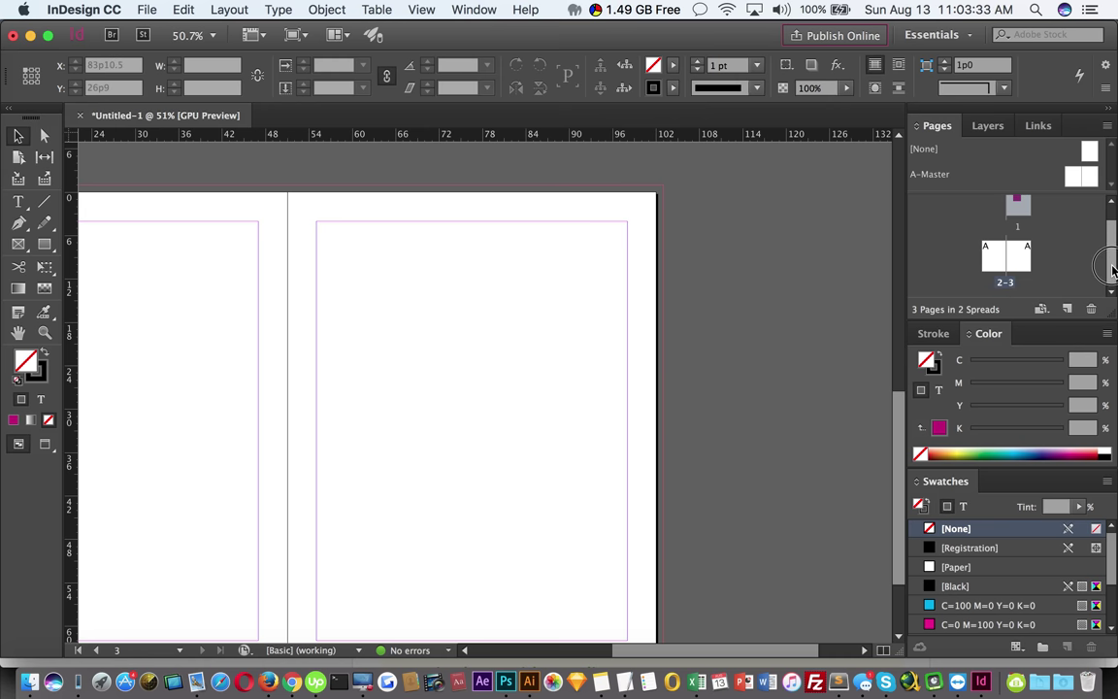
{"action": "left_click", "coordinate": [1019, 260]}
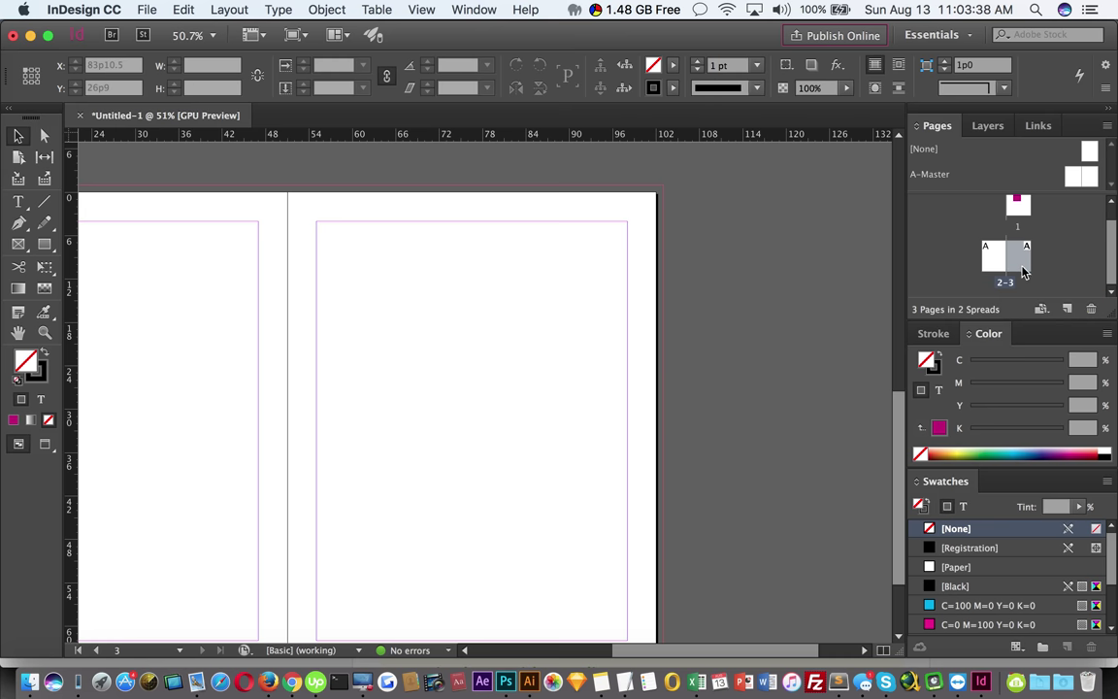
{"action": "left_click", "coordinate": [994, 256]}
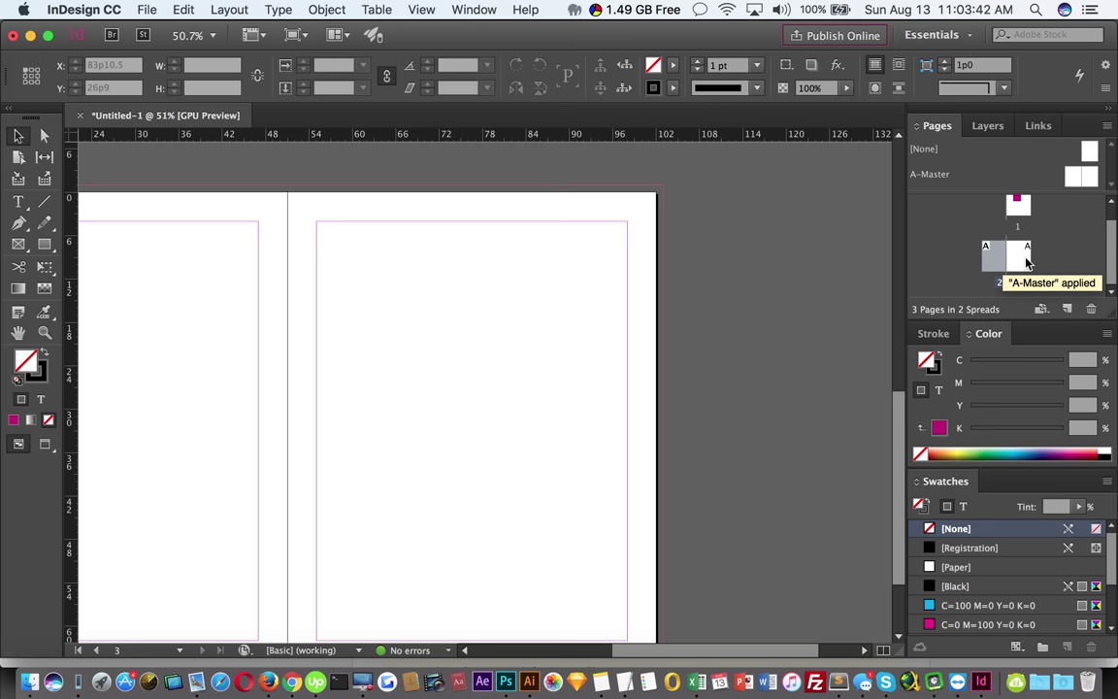
{"action": "left_click", "coordinate": [1014, 255]}
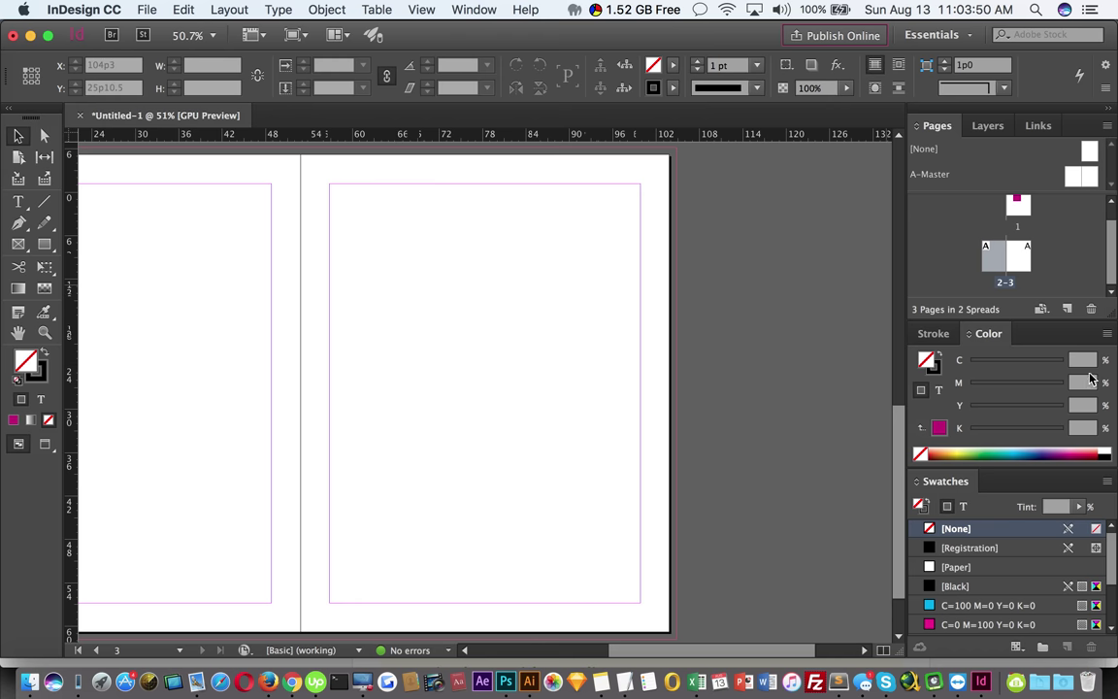
{"action": "left_click", "coordinate": [1029, 257]}
{"action": "left_click", "coordinate": [995, 255]}
Draw a rectangle about 26p6 by 19p4.5 on Layer 1 of page 3 and fill it with the last-used magenta
{"action": "left_click", "coordinate": [987, 126]}
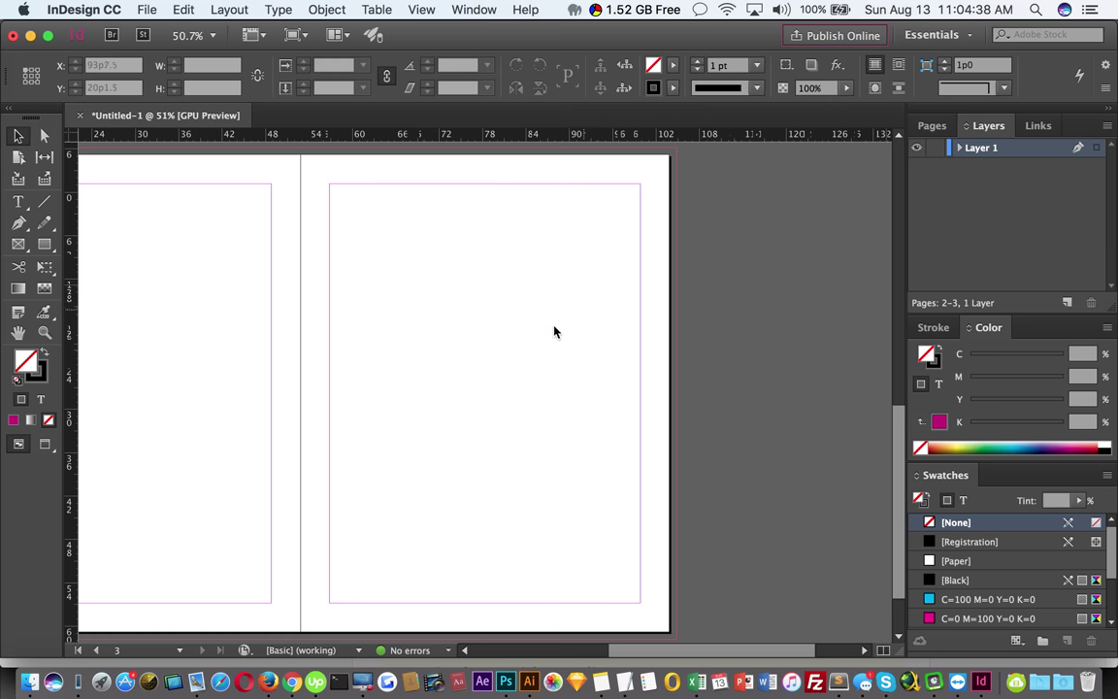
{"action": "left_click", "coordinate": [43, 244]}
{"action": "mouse_move", "coordinate": [344, 224]}
{"action": "left_mouse_down"}
{"action": "mouse_move", "coordinate": [411, 284]}
{"action": "mouse_move", "coordinate": [535, 364]}
{"action": "left_mouse_up"}
{"action": "left_click", "coordinate": [17, 419]}
{"action": "key", "text": "v"}
Add a new layer and draw a rectangle about 16p0 by 33p3 on it, overlapping the magenta rectangle on page 3
{"action": "left_click", "coordinate": [1067, 302]}
{"action": "left_click", "coordinate": [459, 447]}
{"action": "left_click", "coordinate": [45, 245]}
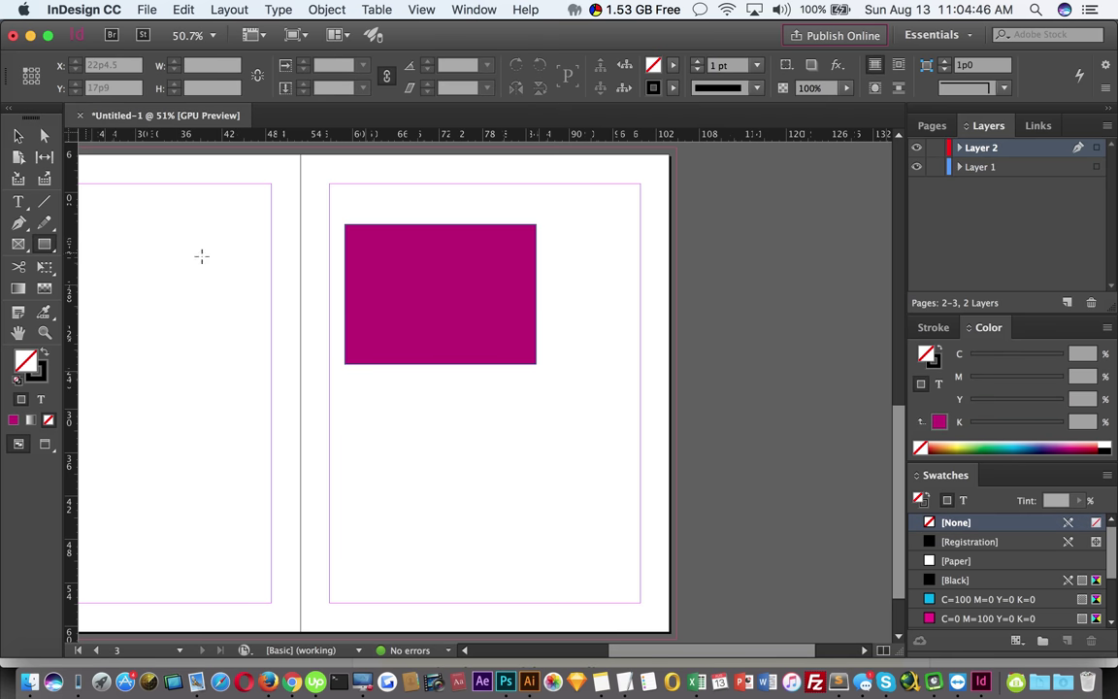
{"action": "left_click_drag", "start_coordinate": [328, 196], "coordinate": [445, 436]}
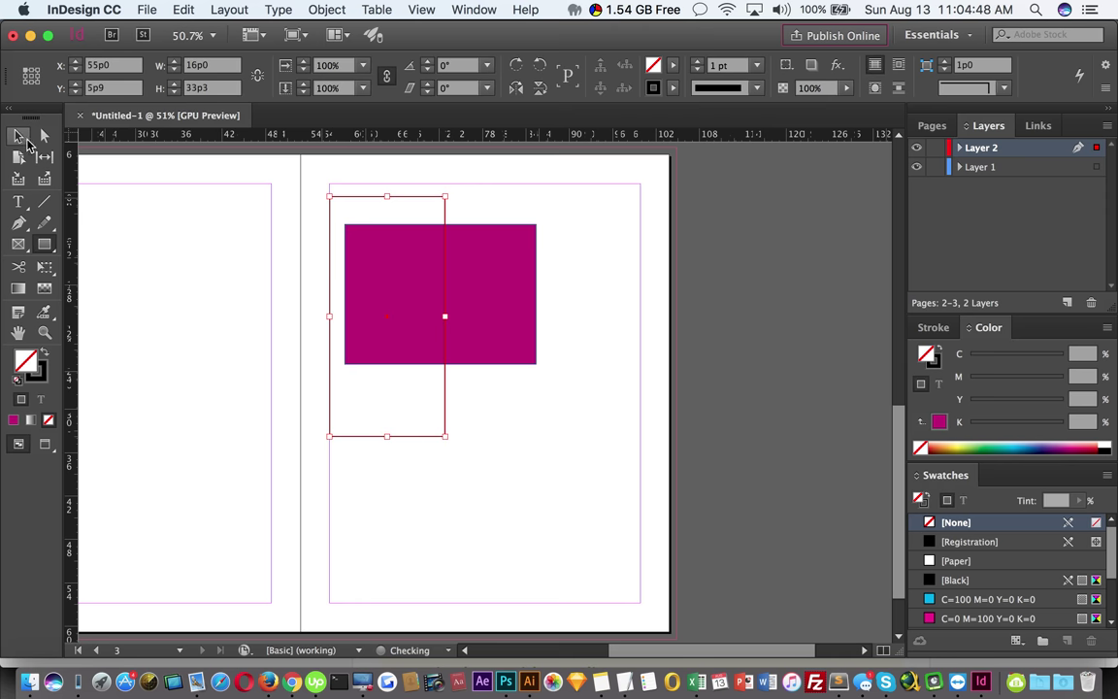
{"action": "left_click", "coordinate": [17, 135]}
Fill the new tall rectangle with a blue of C=96 M=43 Y=0 K=19 and deselect it
{"action": "left_click", "coordinate": [15, 420]}
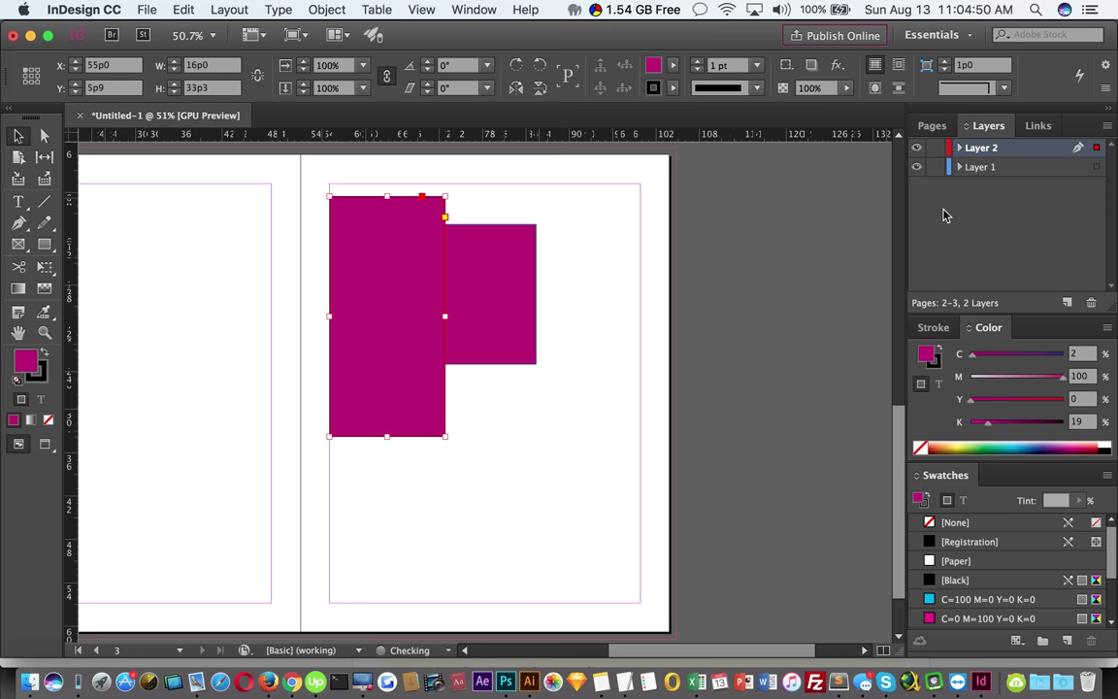
{"action": "left_click", "coordinate": [1048, 369]}
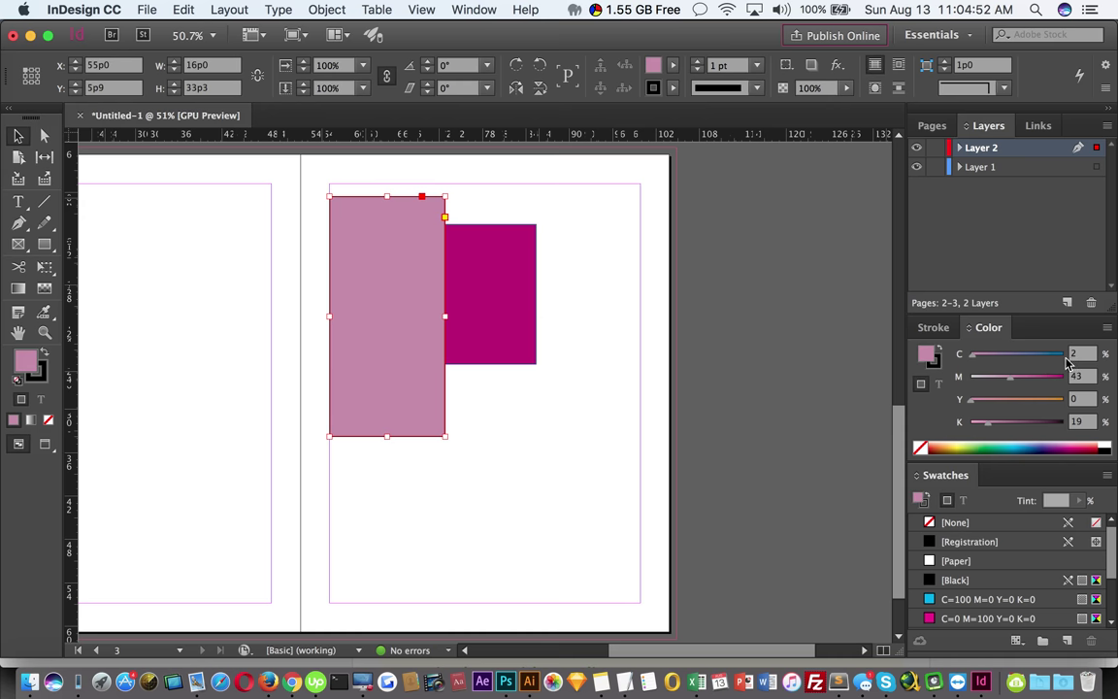
{"action": "left_click_drag", "start_coordinate": [971, 354], "coordinate": [1058, 354]}
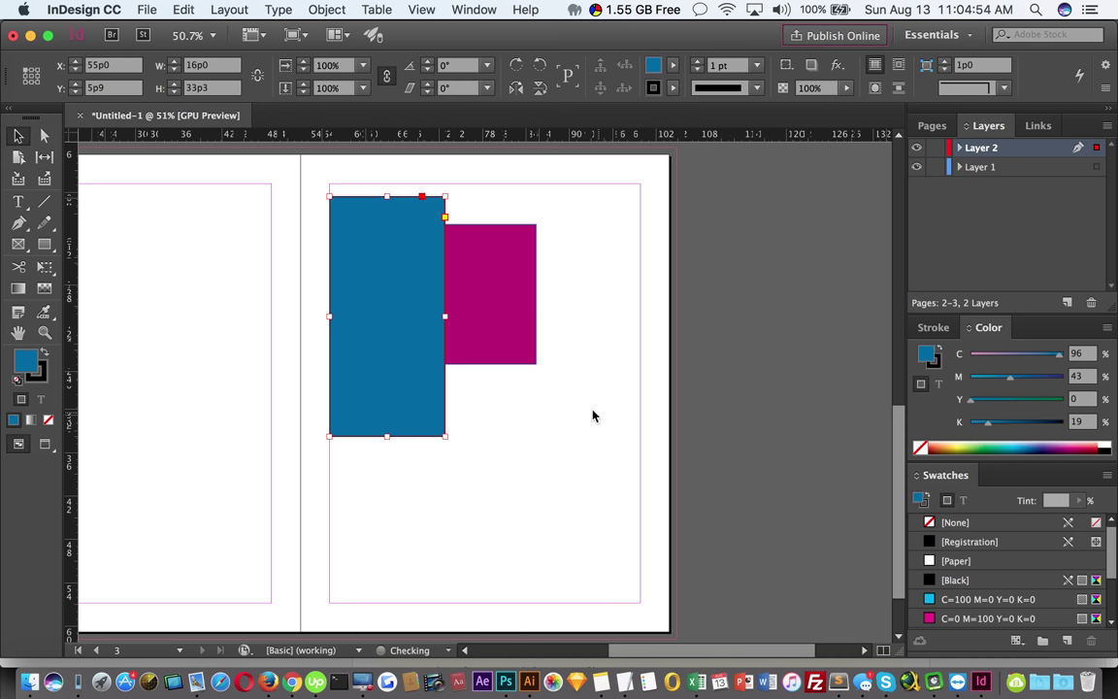
{"action": "left_click", "coordinate": [532, 406]}
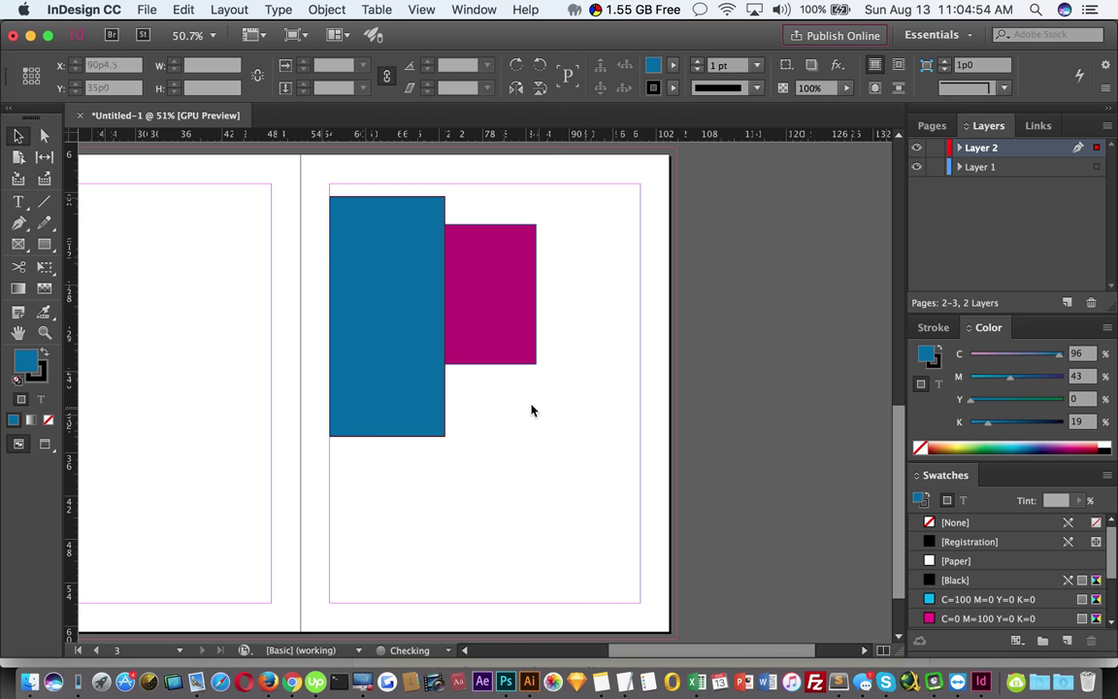
Select the magenta and blue rectangles in turn on the page to check which layer each belongs to
{"action": "left_click", "coordinate": [428, 266]}
{"action": "left_click", "coordinate": [516, 296]}
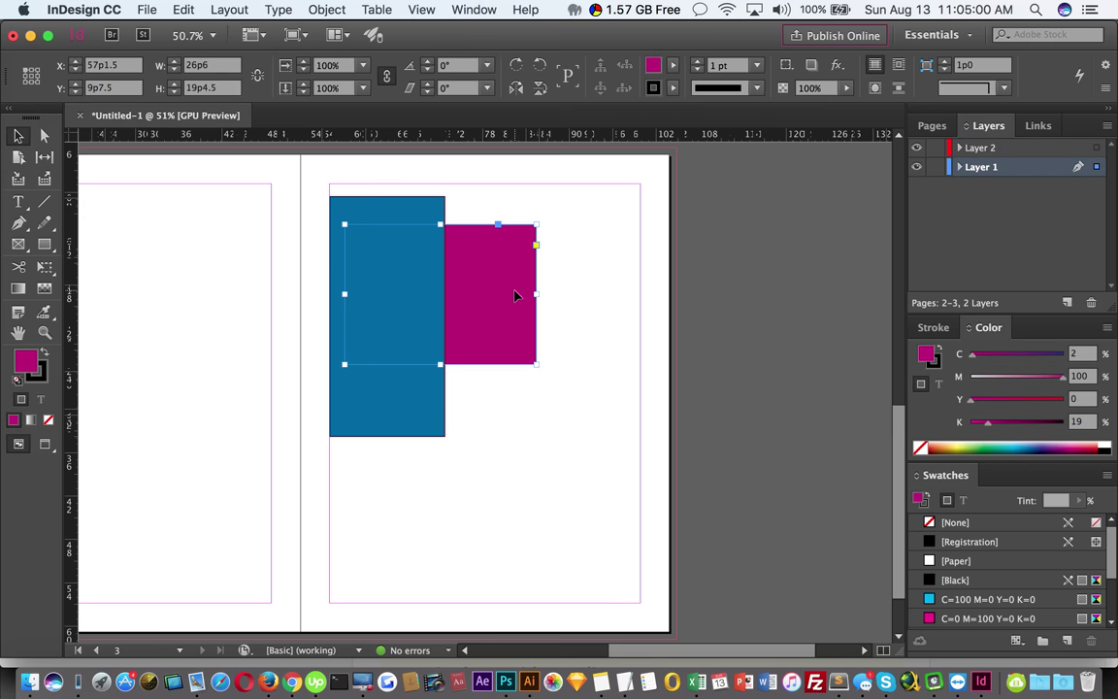
{"action": "left_click", "coordinate": [390, 421]}
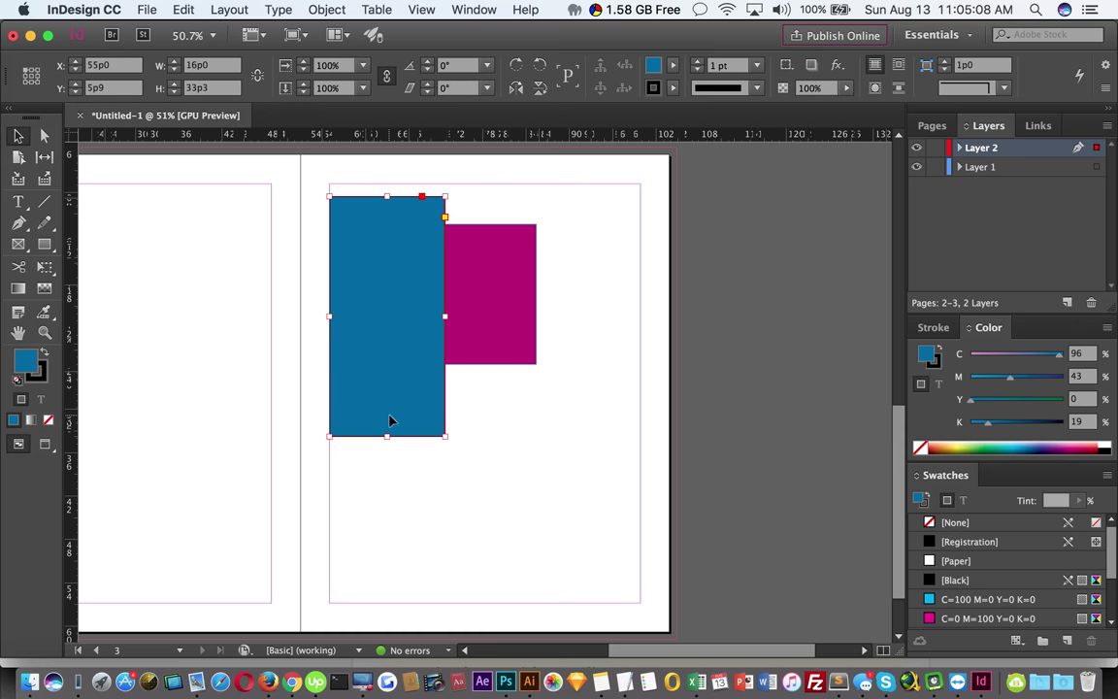
{"action": "left_click", "coordinate": [545, 442]}
Select the contents of Layer 1 and Layer 2 through their layer entries, and hide and reshow Layer 2
{"action": "left_click", "coordinate": [1097, 148]}
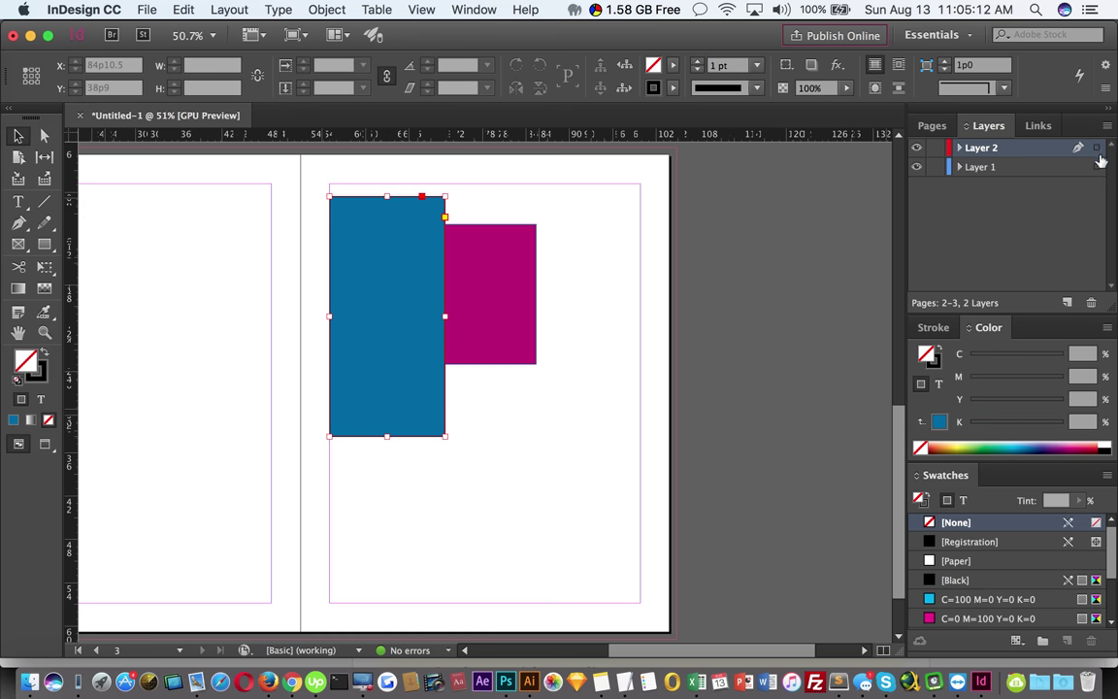
{"action": "left_click", "coordinate": [1096, 168]}
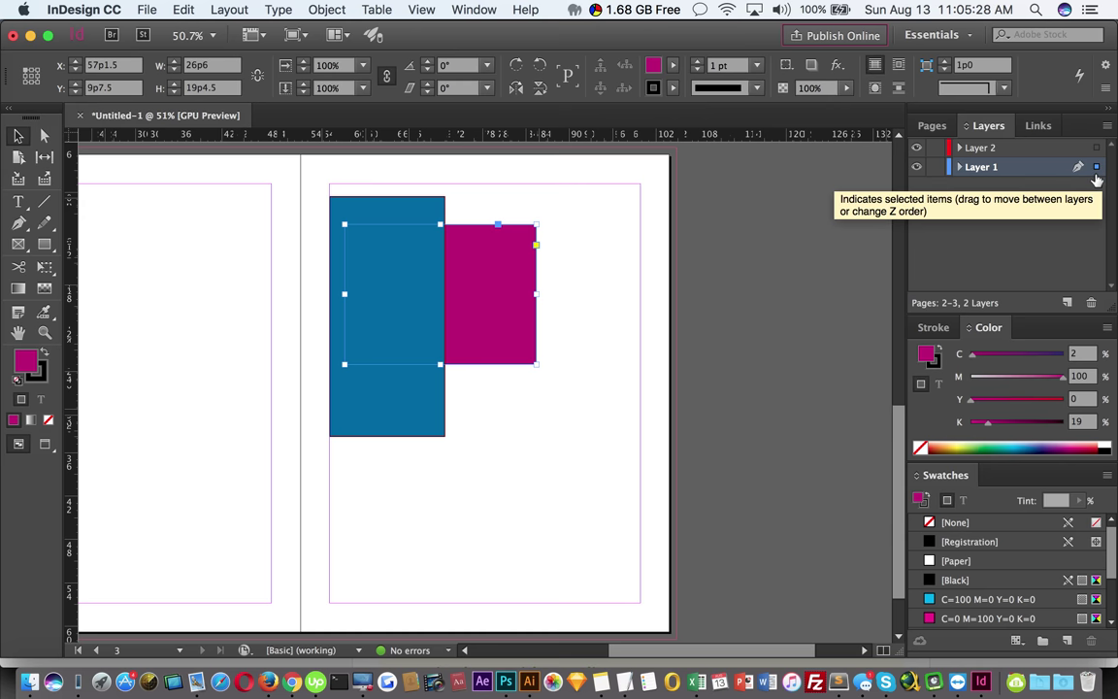
{"action": "left_click", "coordinate": [1098, 148]}
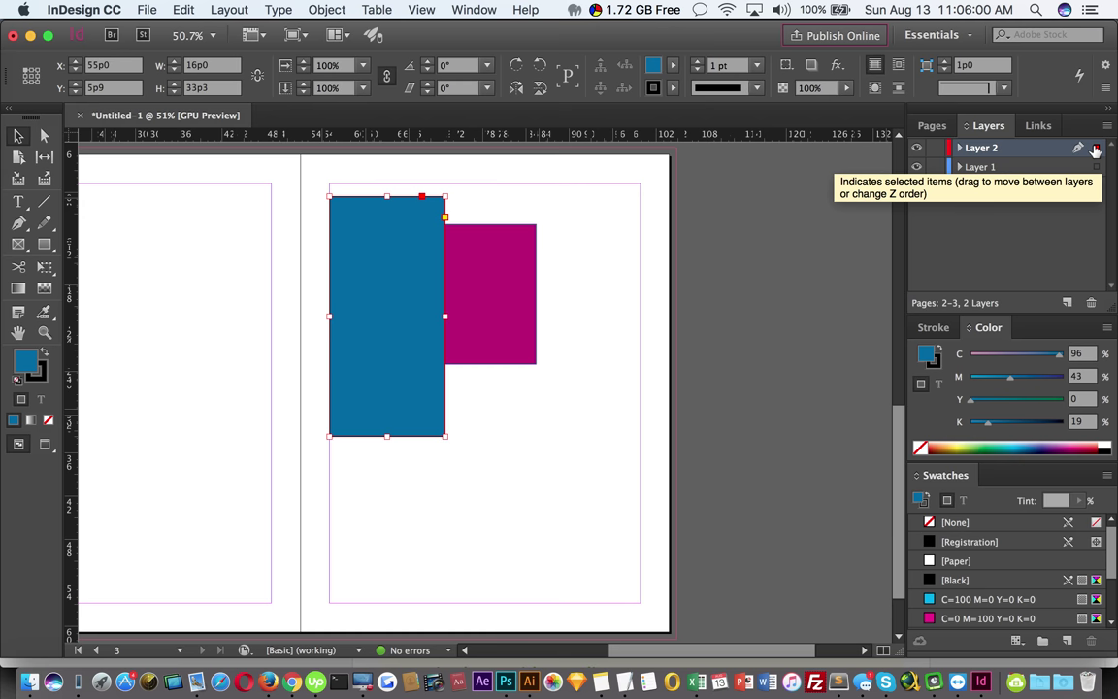
{"action": "left_click", "coordinate": [917, 148]}
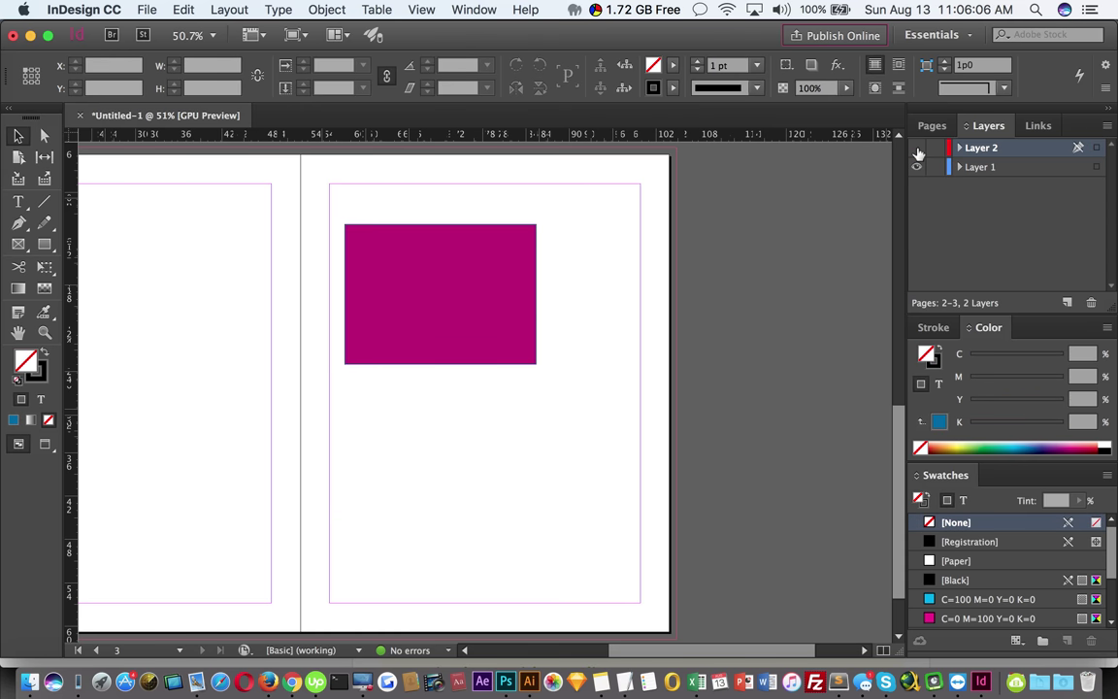
{"action": "left_click", "coordinate": [917, 148]}
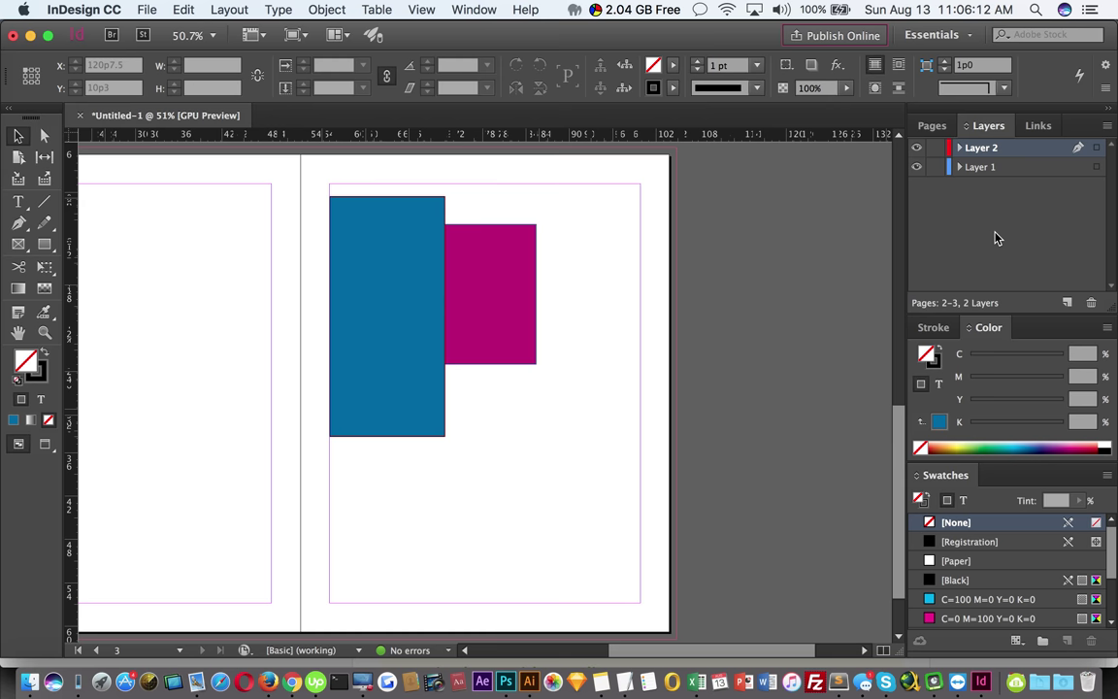
Display the document's links and place man.jpg from the Desktop at full size on page 3, beside the magenta rectangle's upper edge
{"action": "left_click", "coordinate": [1032, 126]}
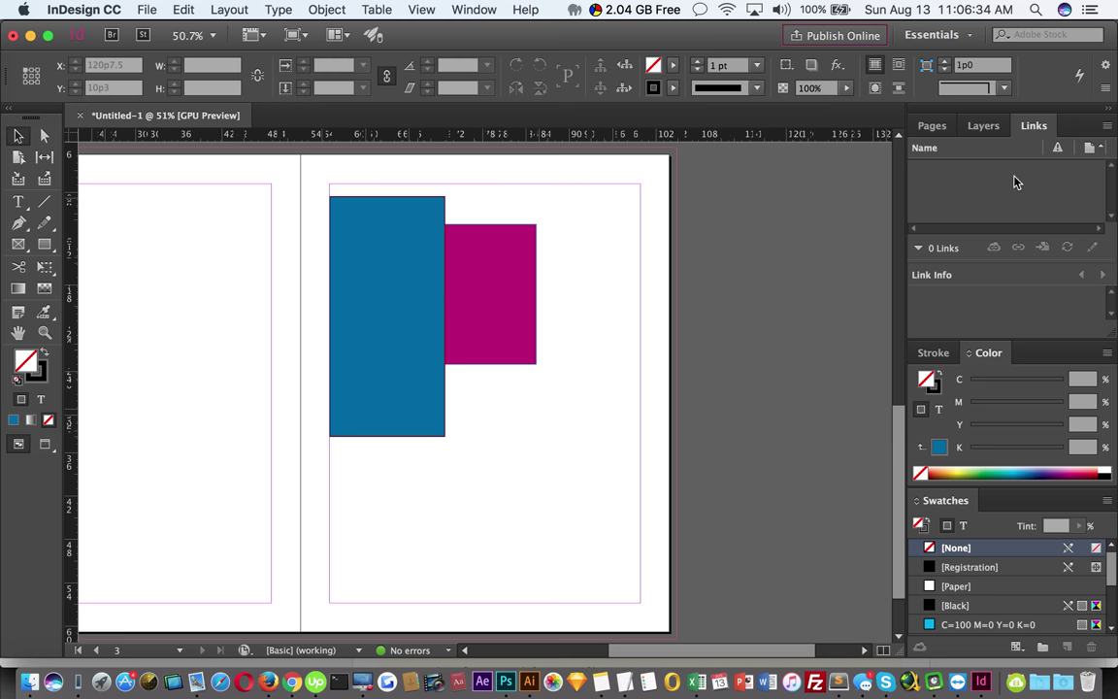
{"action": "left_click", "coordinate": [145, 12]}
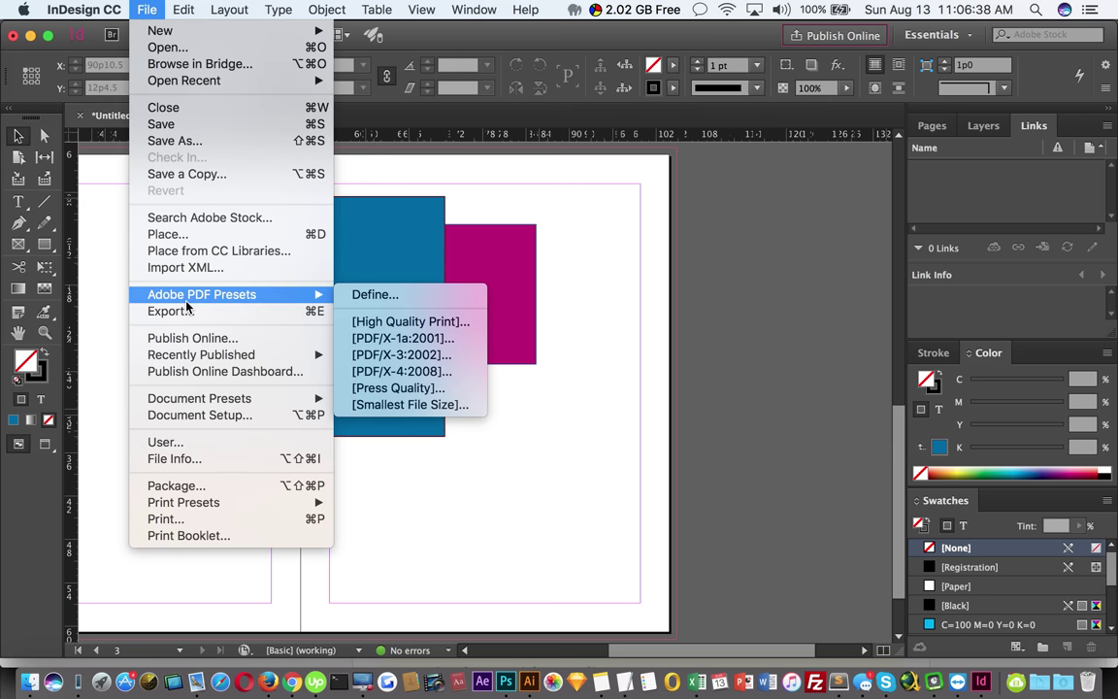
{"action": "left_click", "coordinate": [220, 234]}
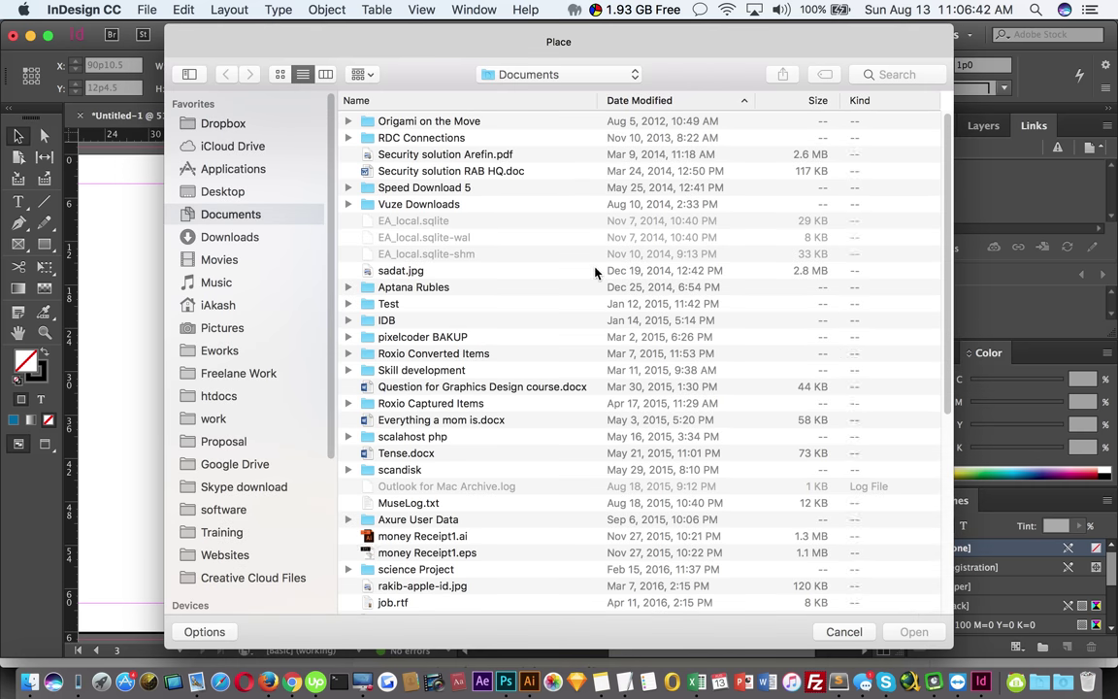
{"action": "left_click", "coordinate": [221, 192]}
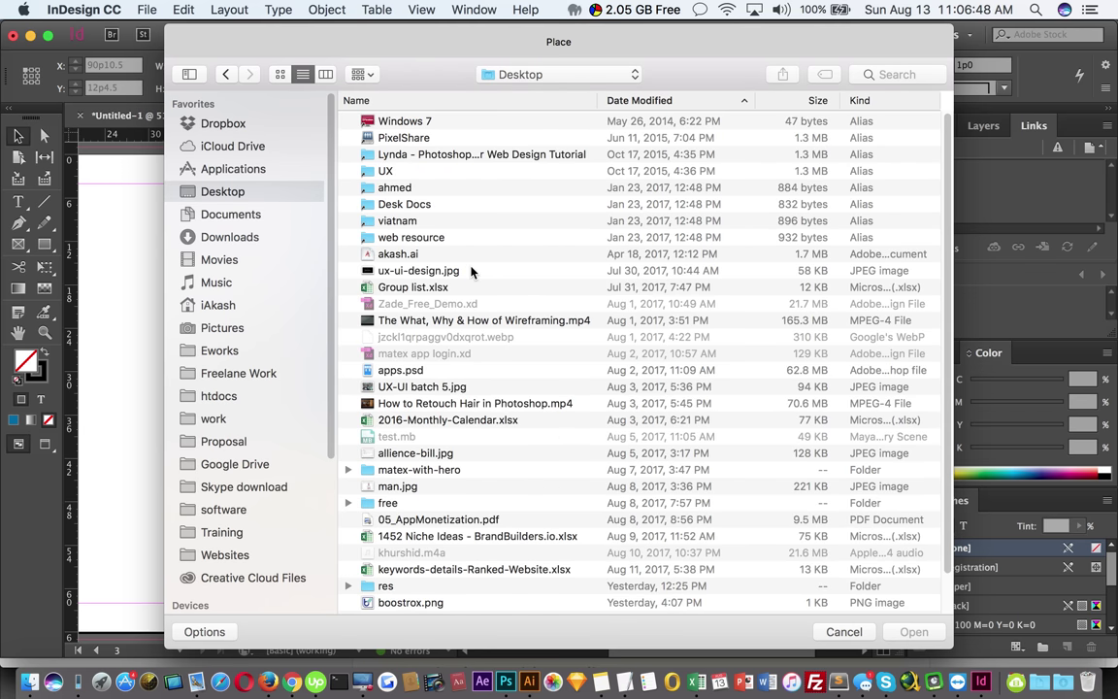
{"action": "left_click", "coordinate": [427, 453]}
{"action": "scroll", "coordinate": [570, 437], "scroll_direction": "down", "scroll_amount": 2}
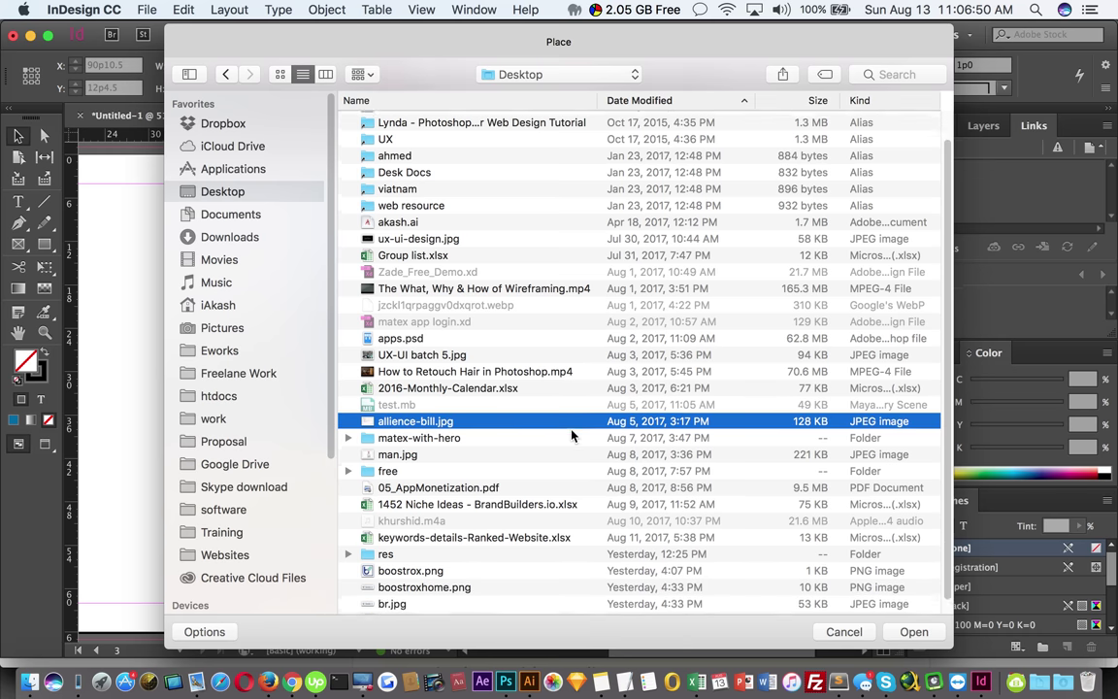
{"action": "left_click", "coordinate": [450, 475]}
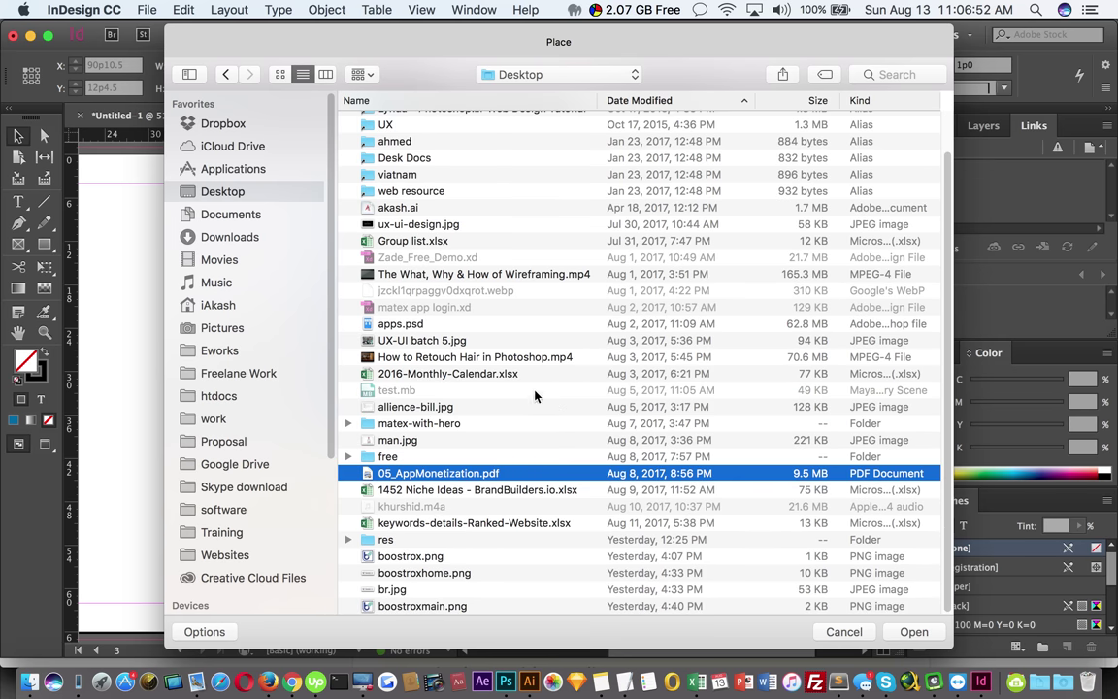
{"action": "left_click", "coordinate": [398, 439]}
{"action": "left_click", "coordinate": [913, 632]}
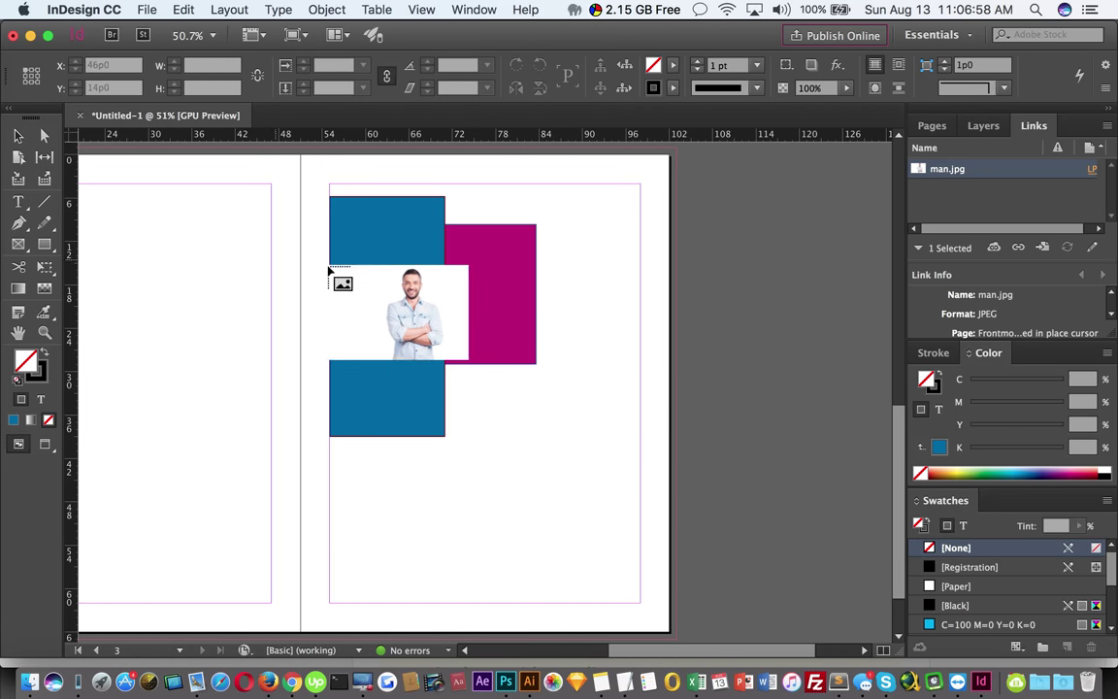
{"action": "left_click", "coordinate": [566, 206]}
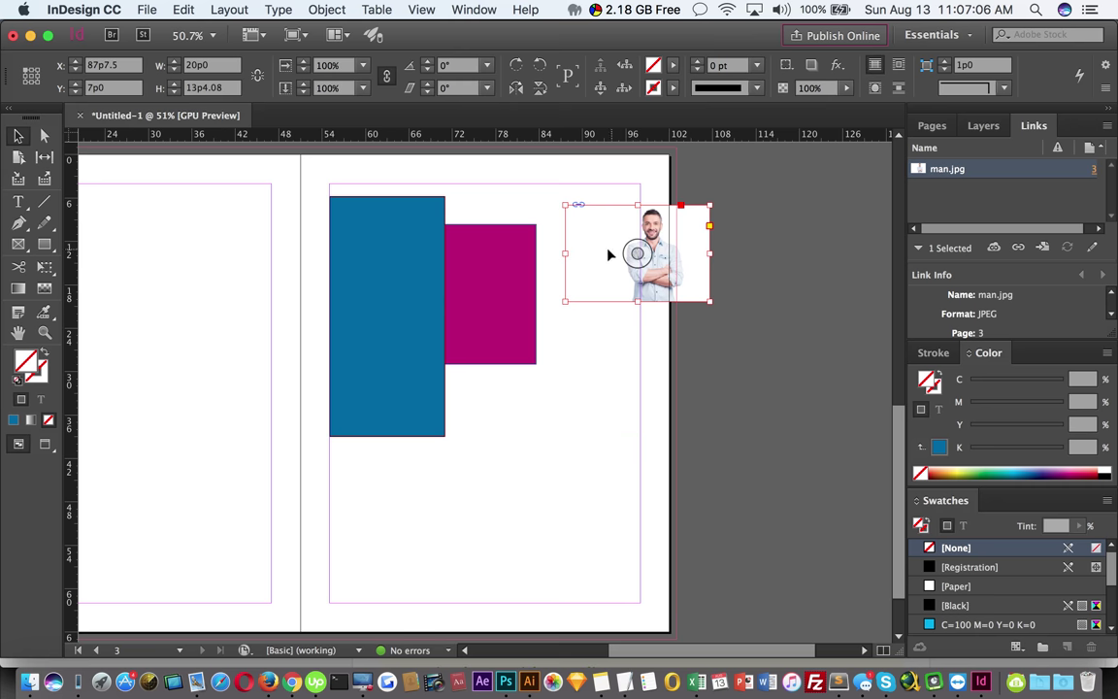
Move the man.jpg image down to X 75p3, Y 37p0 and go to it through its link's page number
{"action": "left_click_drag", "start_coordinate": [594, 242], "coordinate": [506, 460]}
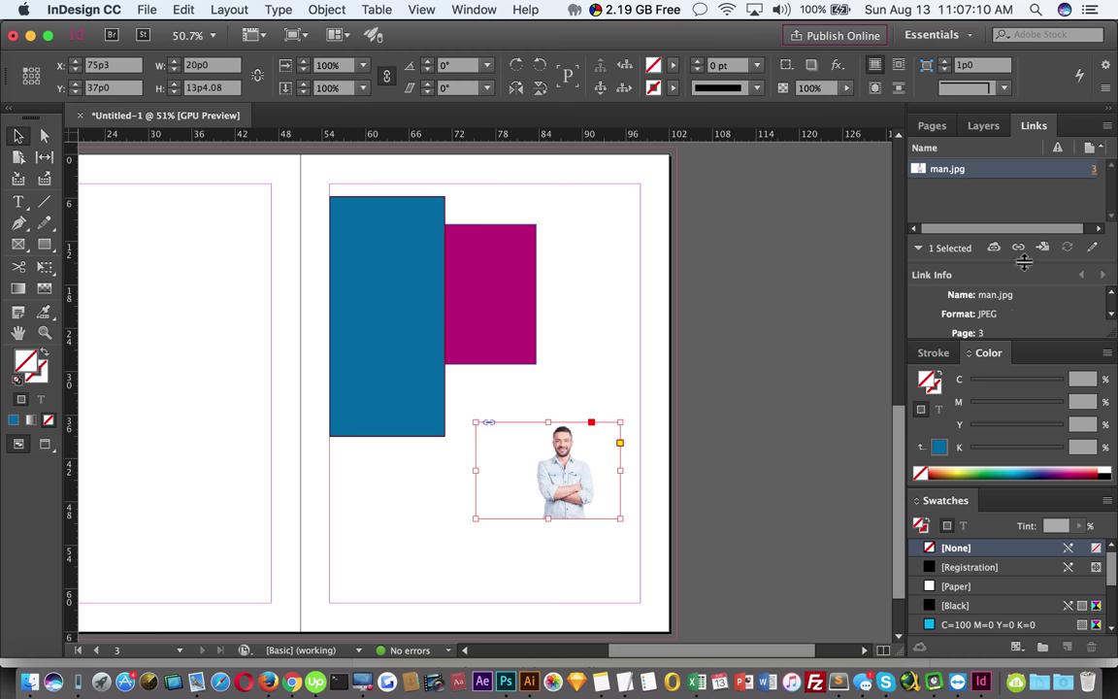
{"action": "left_click", "coordinate": [1094, 171]}
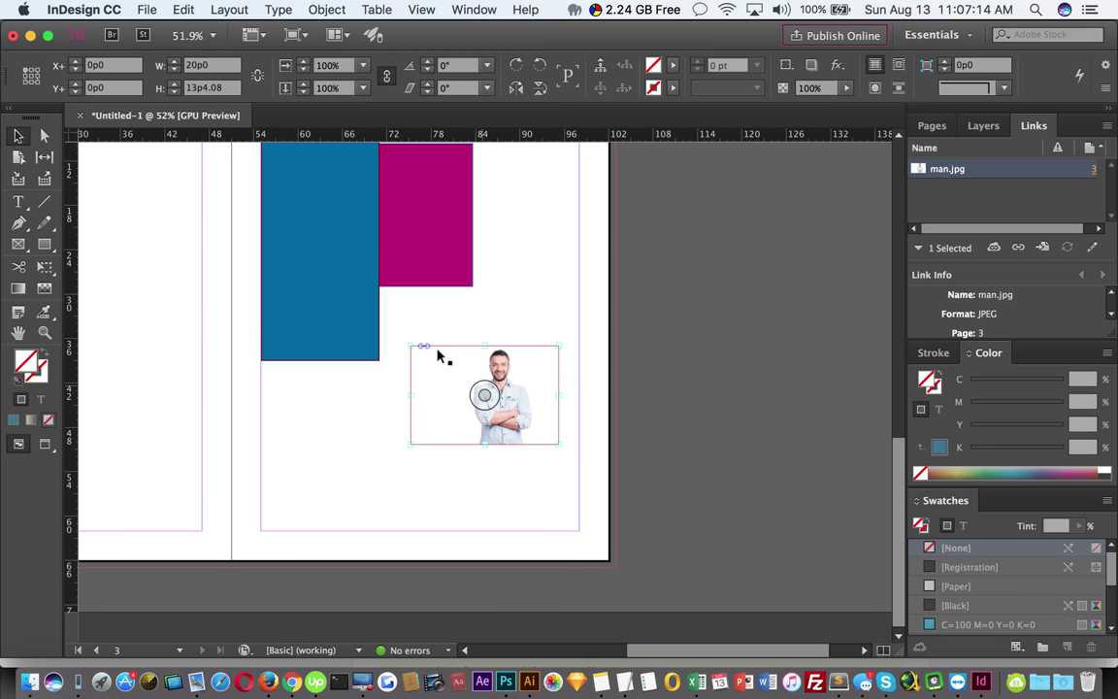
{"action": "left_click", "coordinate": [505, 371]}
{"action": "scroll", "coordinate": [599, 364], "scroll_direction": "up", "scroll_amount": 3}
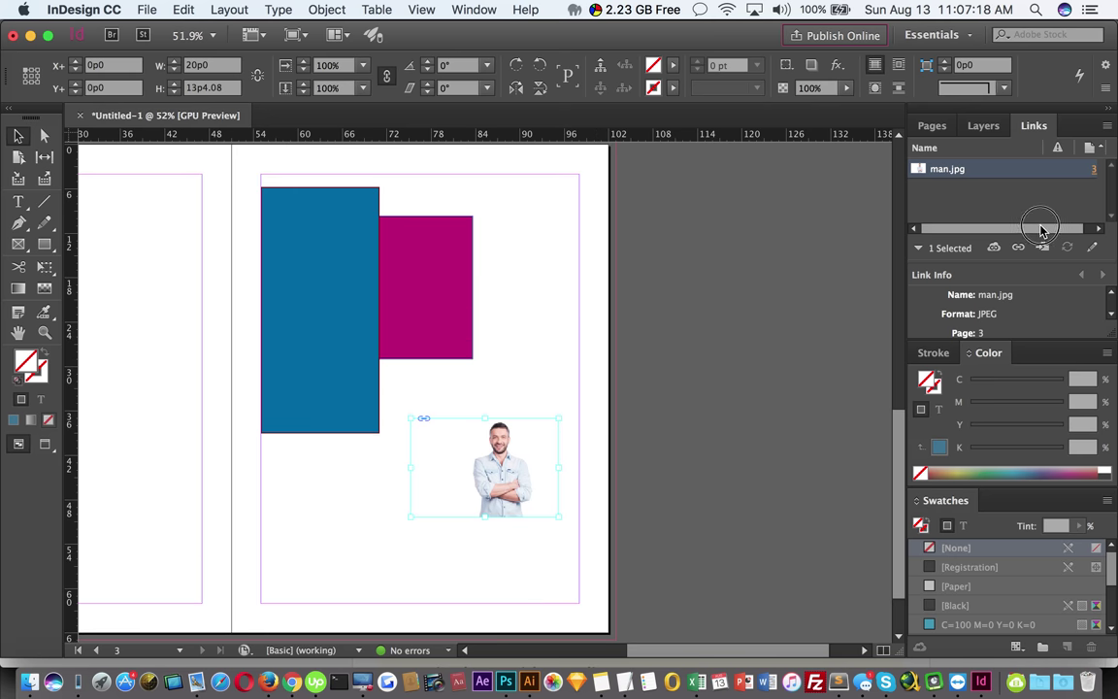
Delete the blue rectangle and arrange the magenta rectangle at X 44p6, Y 11p9 with the image beside it at X 73p3, Y 10p6
{"action": "left_click_drag", "start_coordinate": [517, 492], "coordinate": [560, 361]}
{"action": "left_click", "coordinate": [341, 311]}
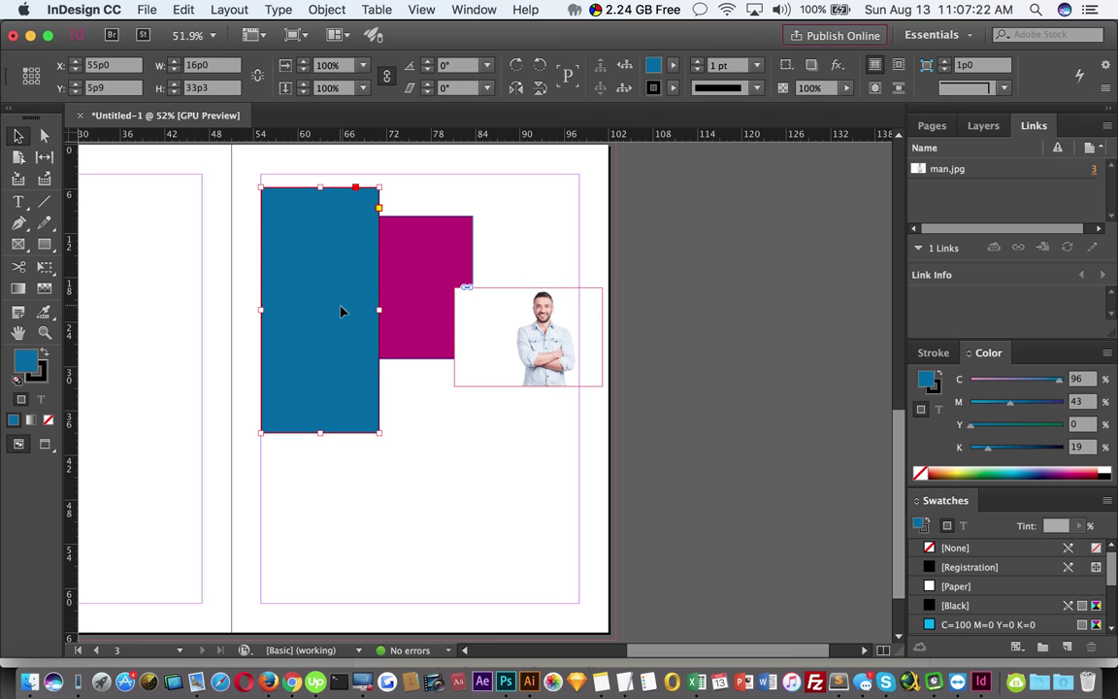
{"action": "key", "text": "Delete"}
{"action": "left_click_drag", "start_coordinate": [327, 309], "coordinate": [234, 325]}
{"action": "left_click_drag", "start_coordinate": [511, 310], "coordinate": [453, 244]}
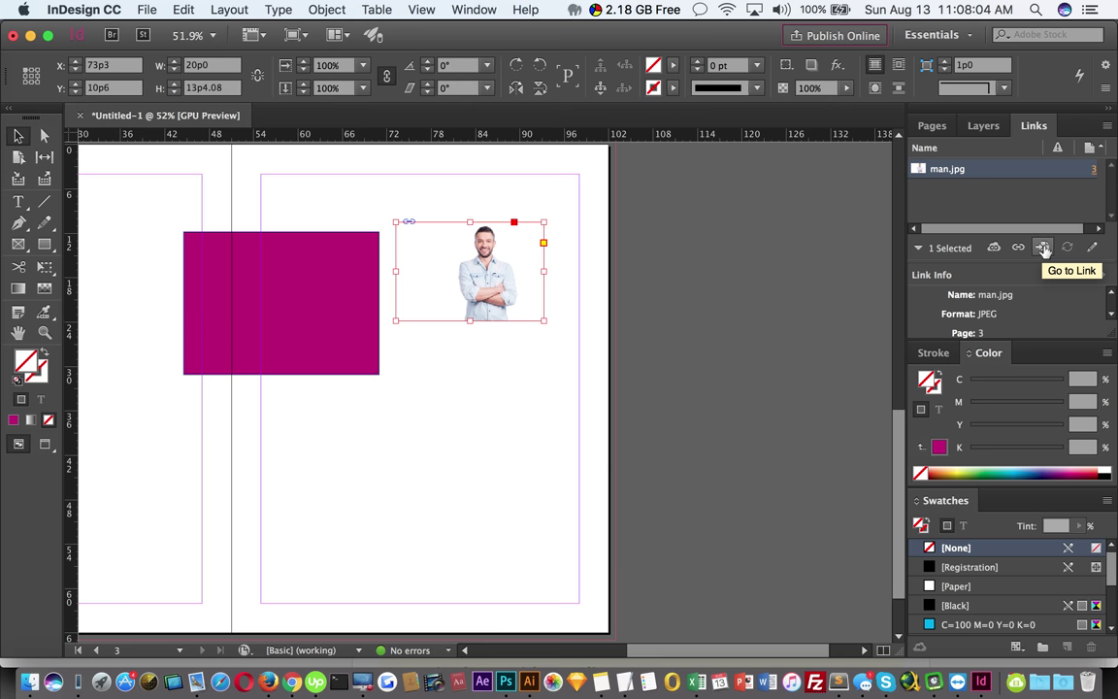
Deselect everything, locate the man.jpg image in the layout with Go to Link, and deselect it again
{"action": "left_click", "coordinate": [619, 346]}
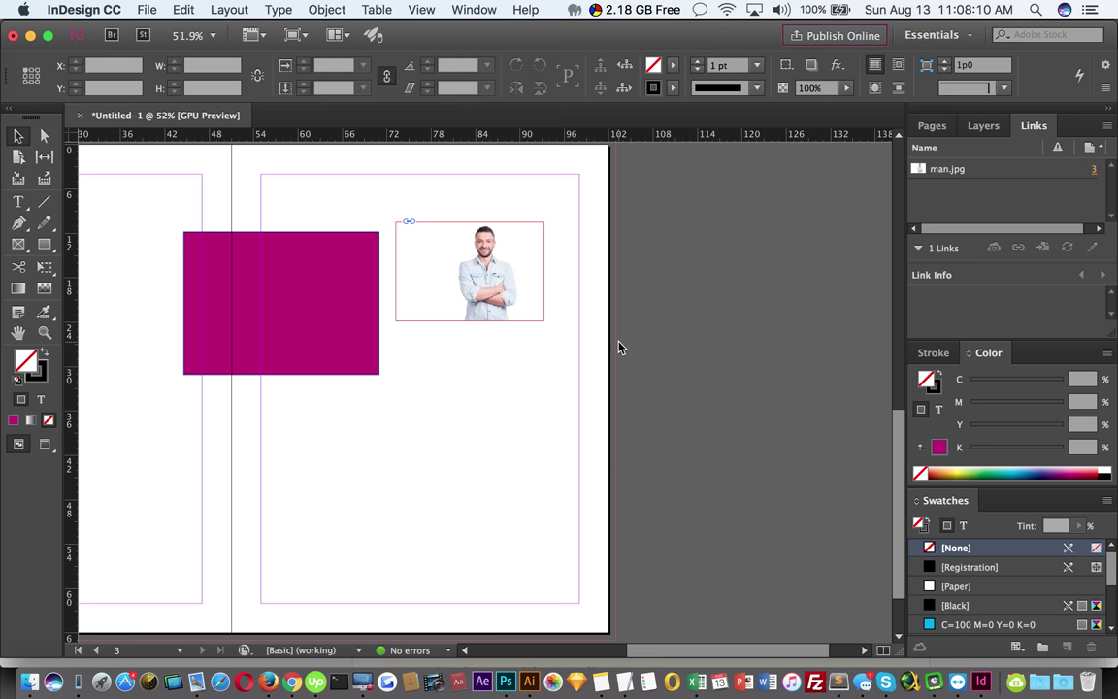
{"action": "left_click", "coordinate": [951, 170]}
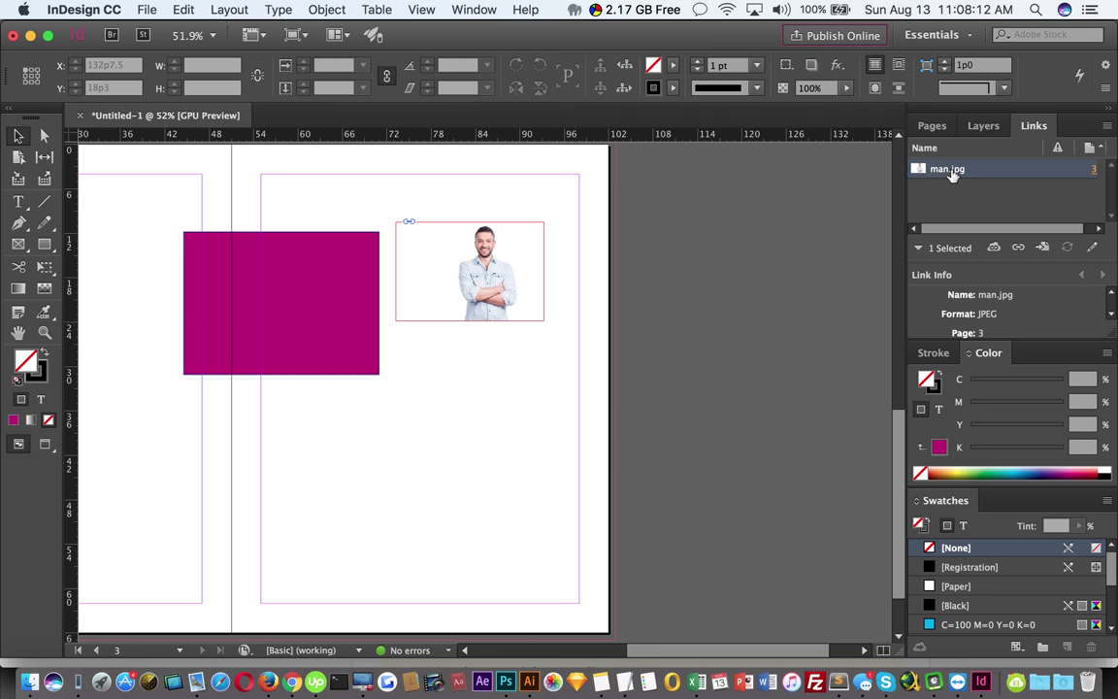
{"action": "left_click", "coordinate": [1043, 249]}
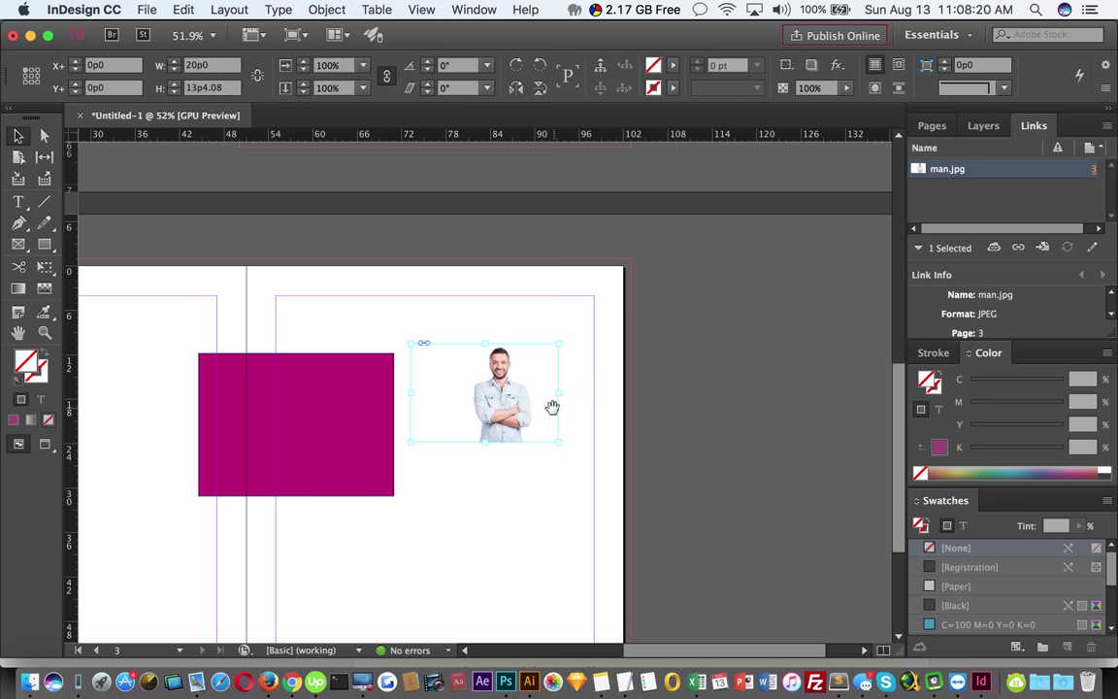
{"action": "left_click", "coordinate": [730, 373]}
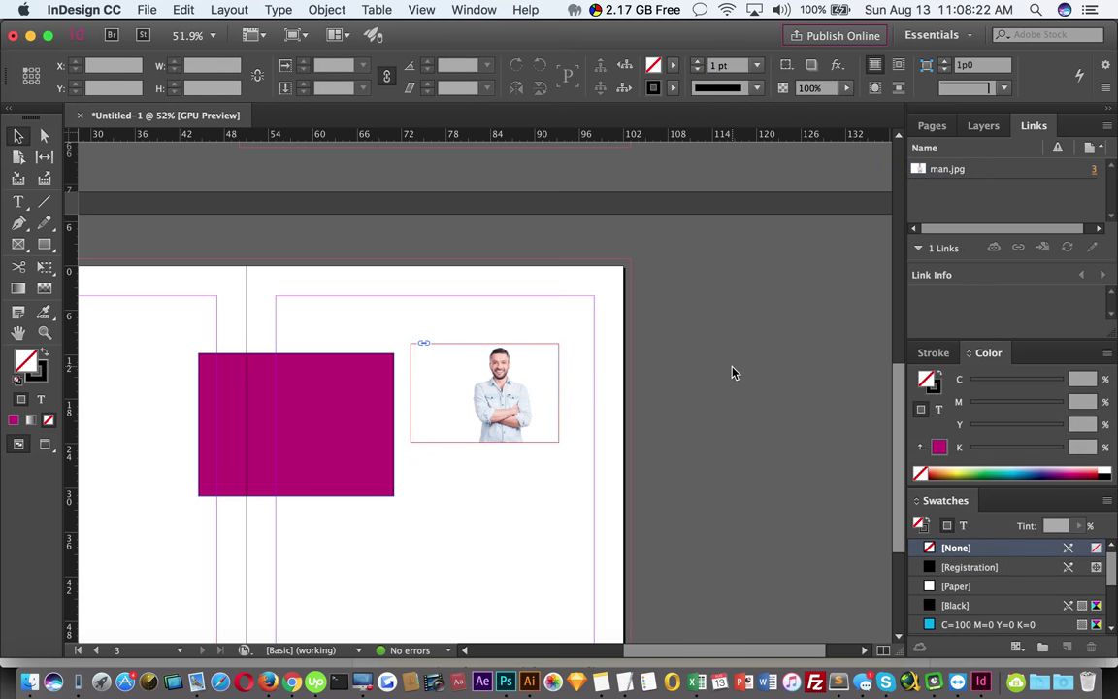
Select the man.jpg image and examine the commands available for its link, such as relinking, embedding and editing the original
{"action": "left_click", "coordinate": [486, 396]}
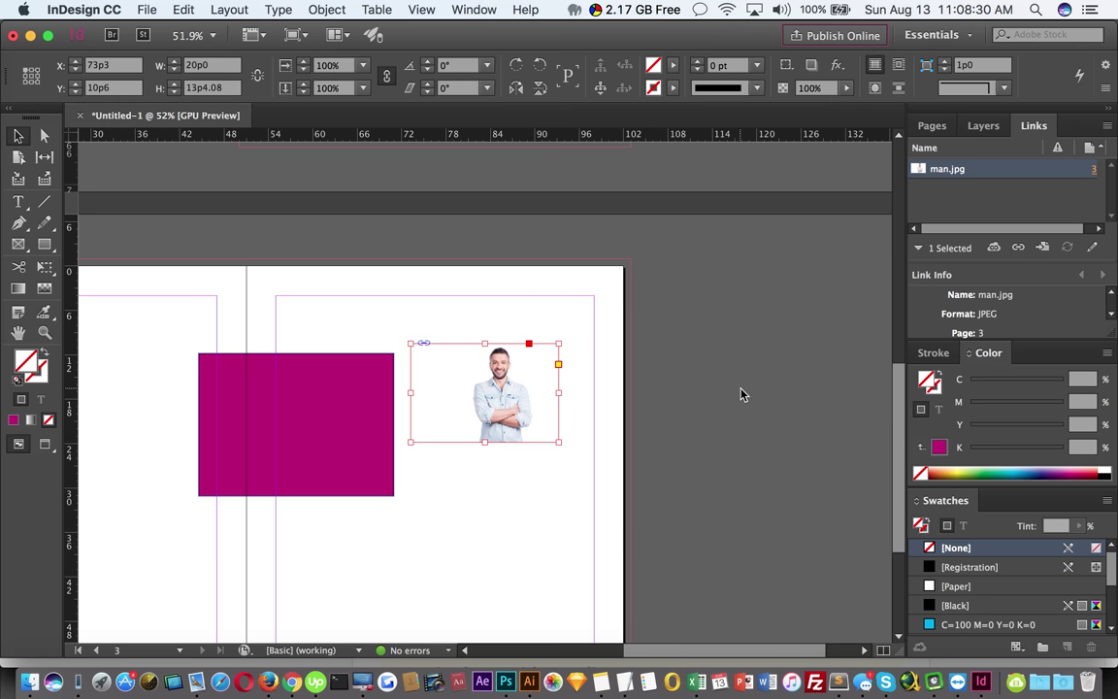
{"action": "left_click", "coordinate": [1093, 248]}
{"action": "left_click", "coordinate": [1106, 126]}
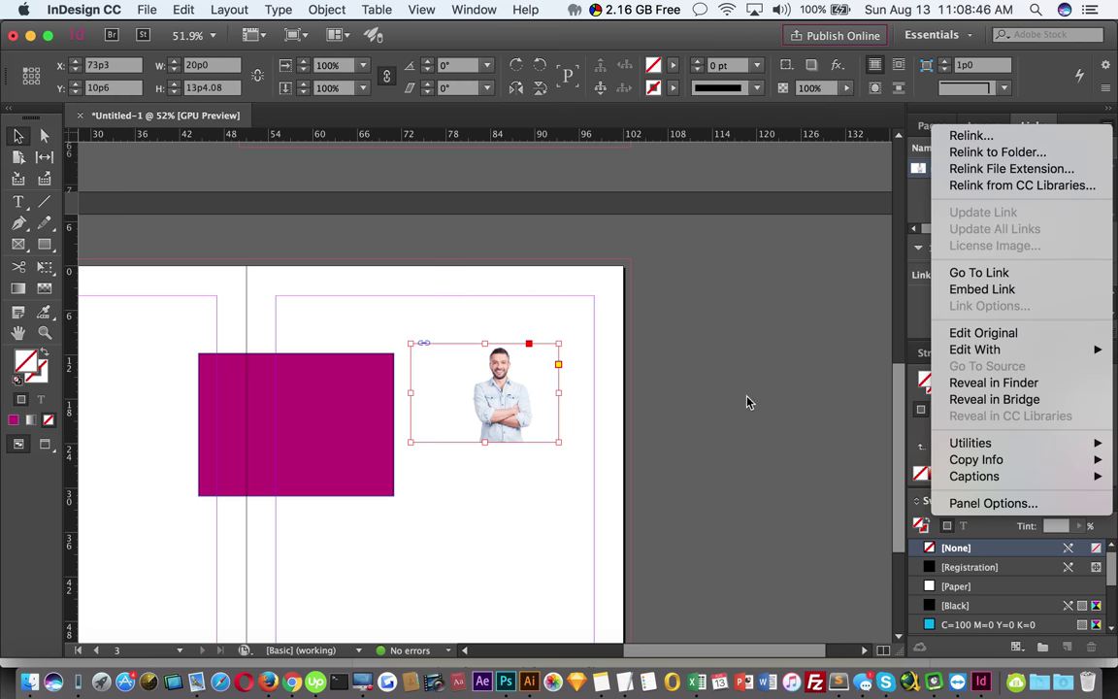
{"action": "left_click", "coordinate": [748, 385]}
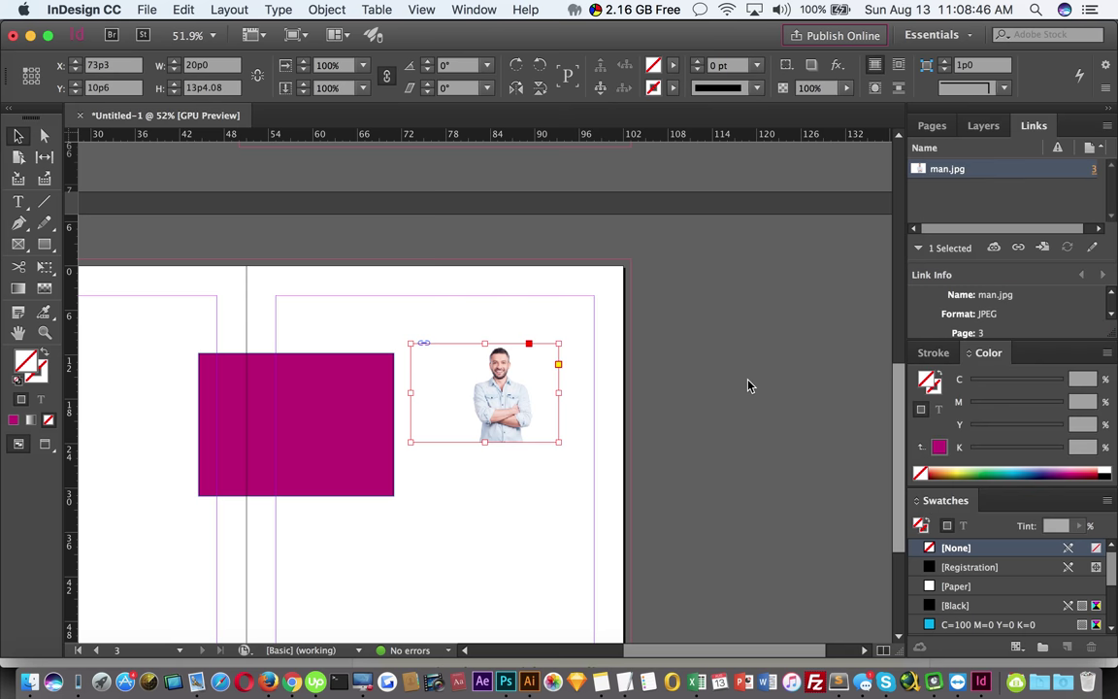
Select the magenta rectangle and examine its stroke settings and the colour modes offered for its fill
{"action": "left_click", "coordinate": [933, 352]}
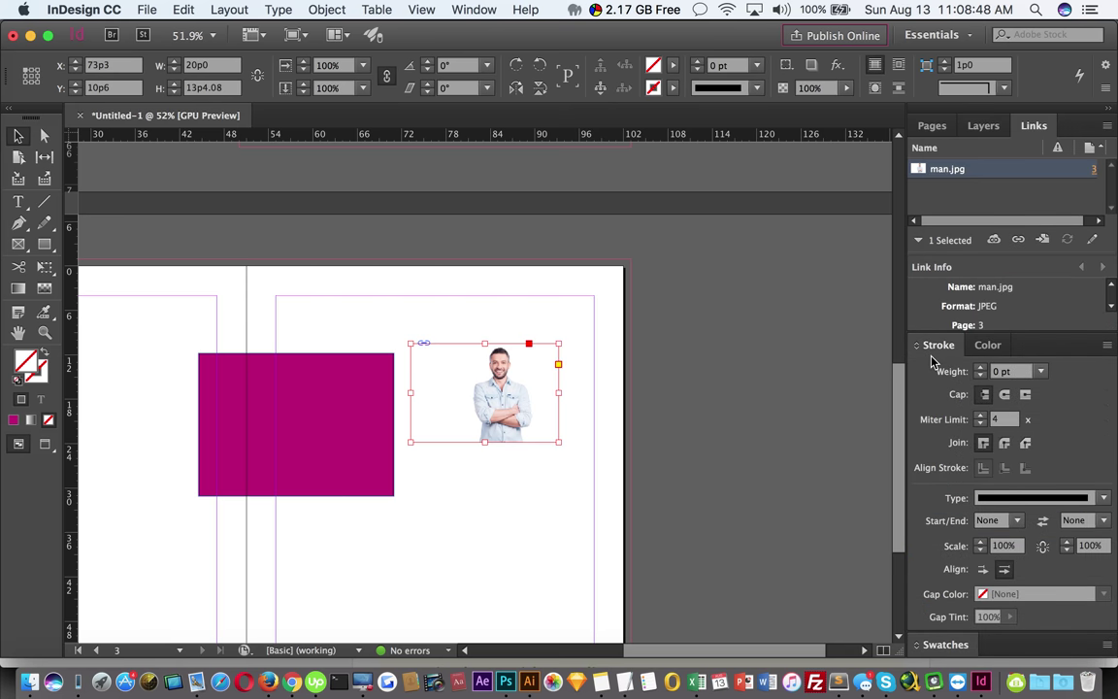
{"action": "left_click", "coordinate": [324, 389]}
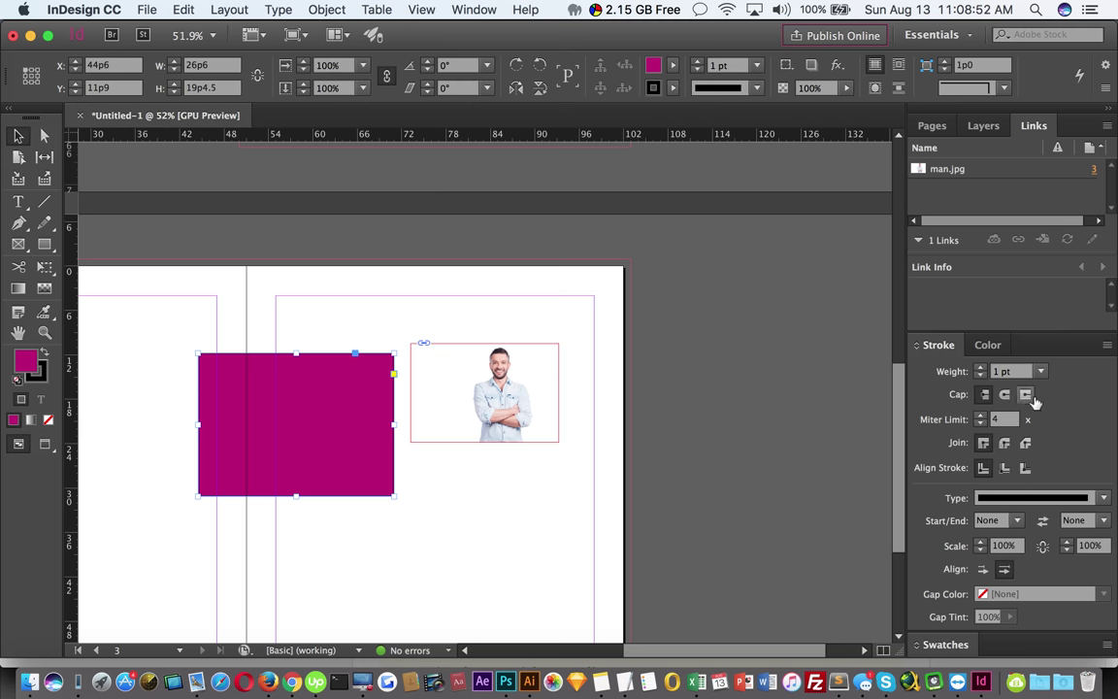
{"action": "left_click", "coordinate": [999, 349]}
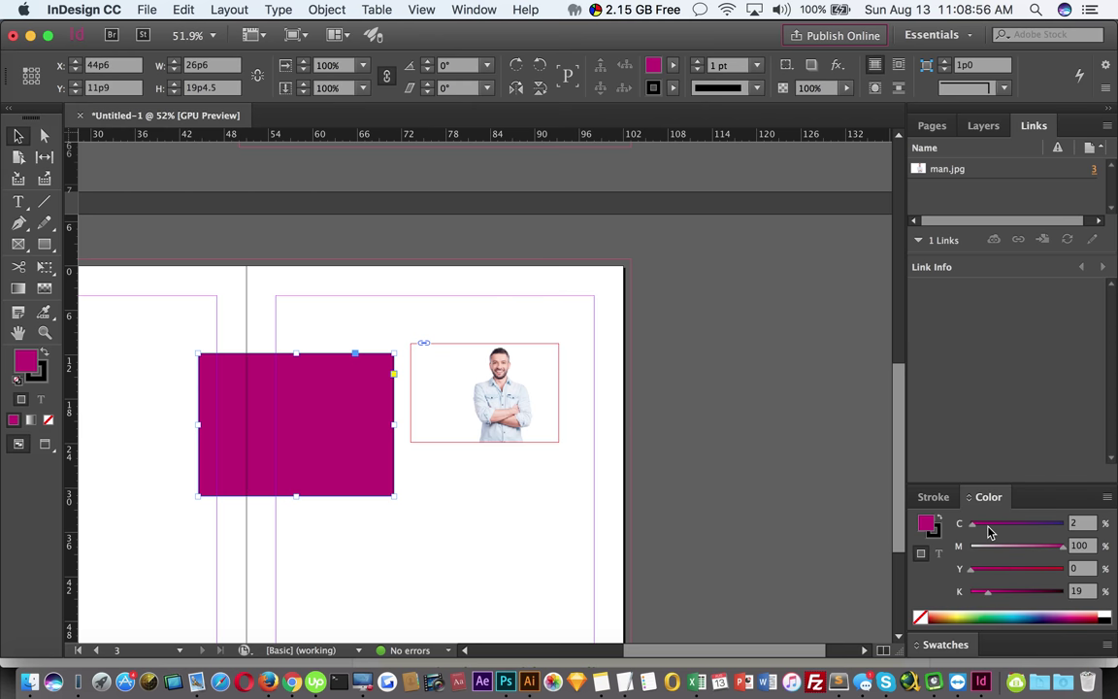
{"action": "left_click", "coordinate": [1107, 496]}
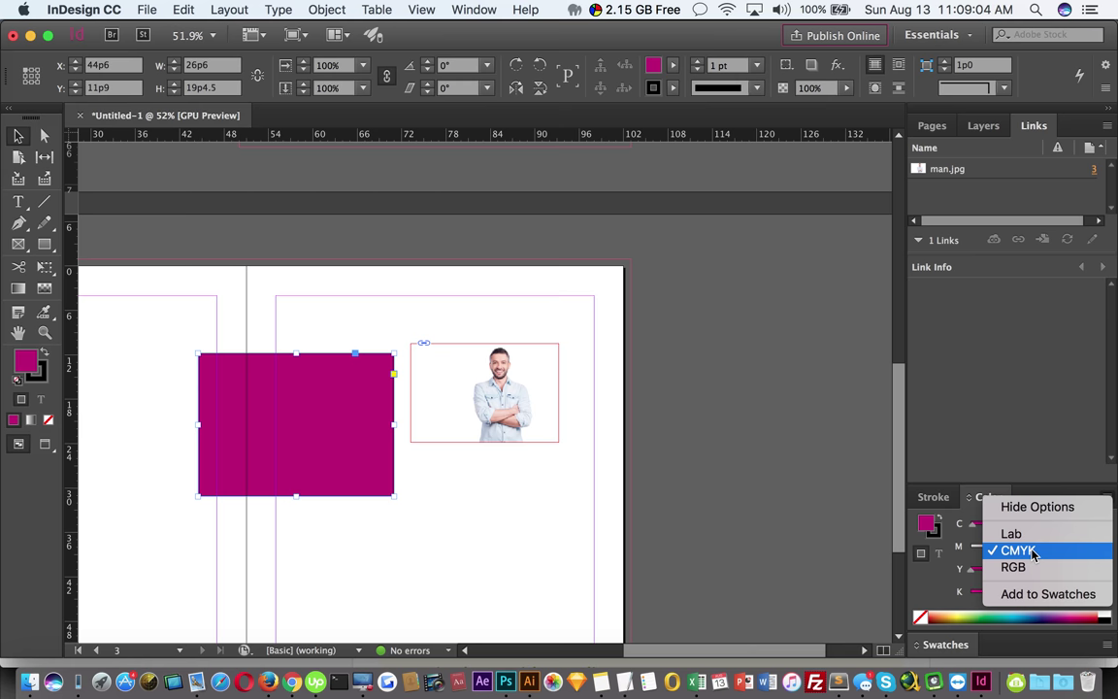
{"action": "left_click", "coordinate": [922, 582]}
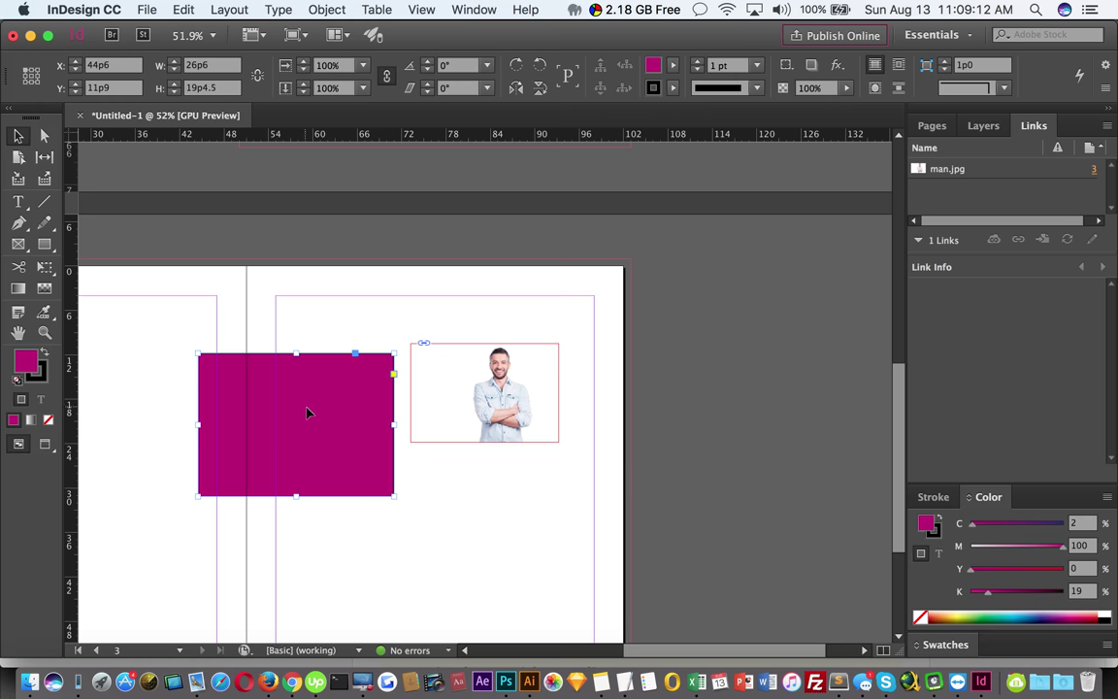
Try yellow, pink, no fill, green and black on the selected rectangle, ending with a purple fill of C=37 M=81 Y=0 K=0
{"action": "left_click", "coordinate": [945, 615]}
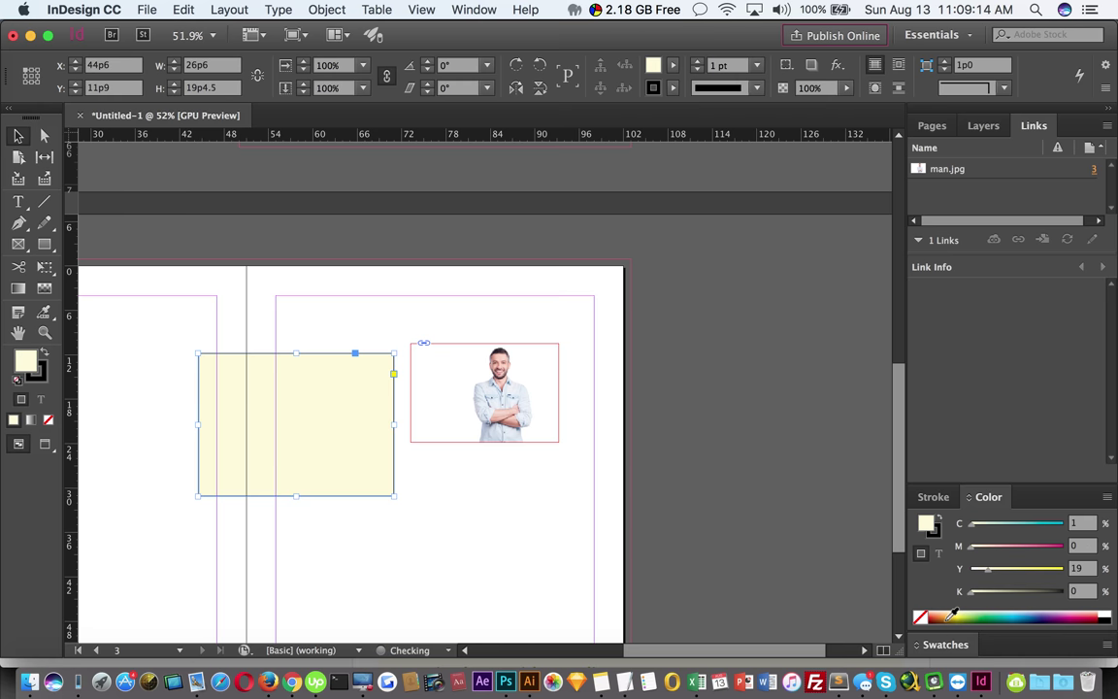
{"action": "left_click_drag", "start_coordinate": [946, 615], "coordinate": [1089, 614]}
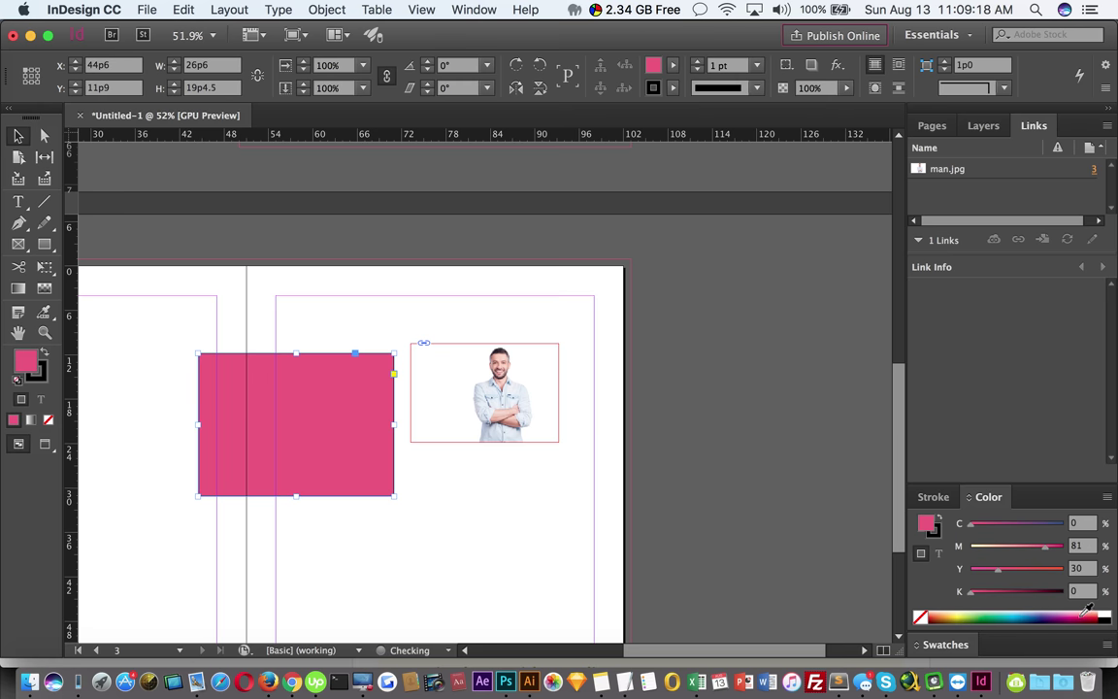
{"action": "left_click", "coordinate": [919, 617]}
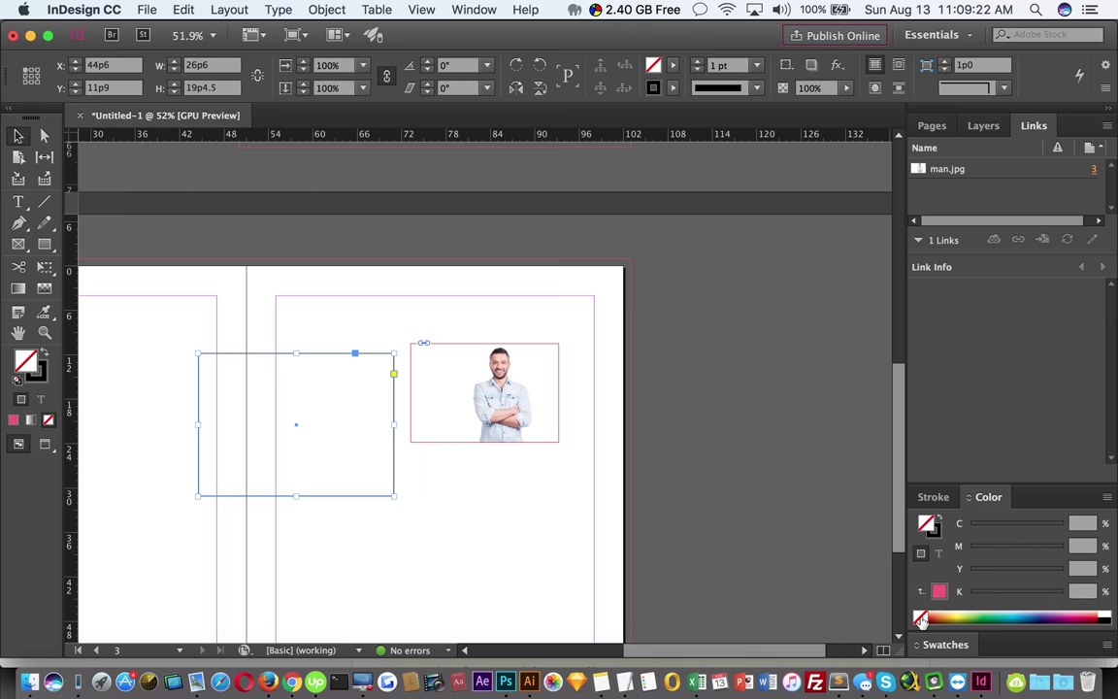
{"action": "left_click", "coordinate": [1009, 617]}
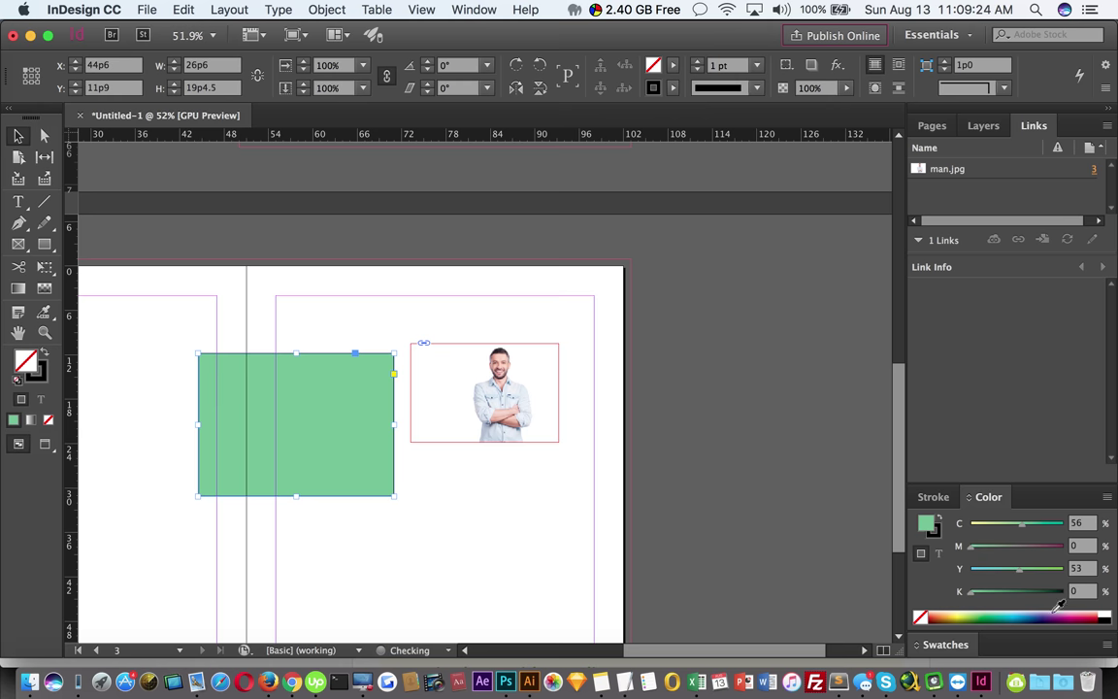
{"action": "left_click", "coordinate": [1106, 616]}
{"action": "left_click", "coordinate": [1109, 615]}
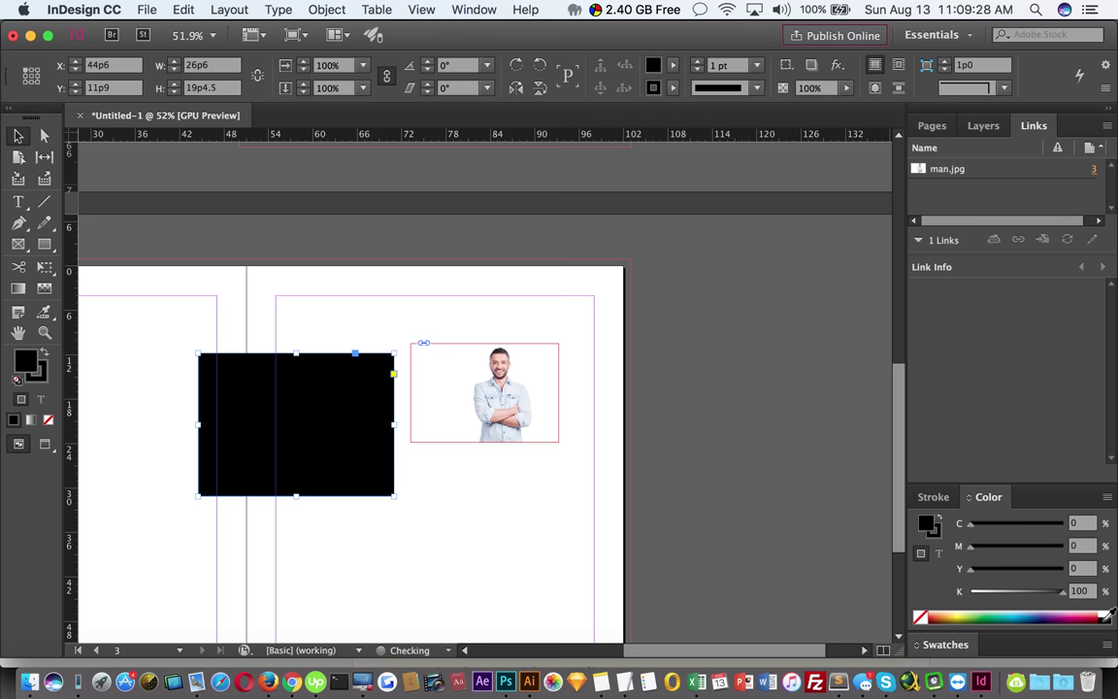
{"action": "left_click", "coordinate": [1053, 616]}
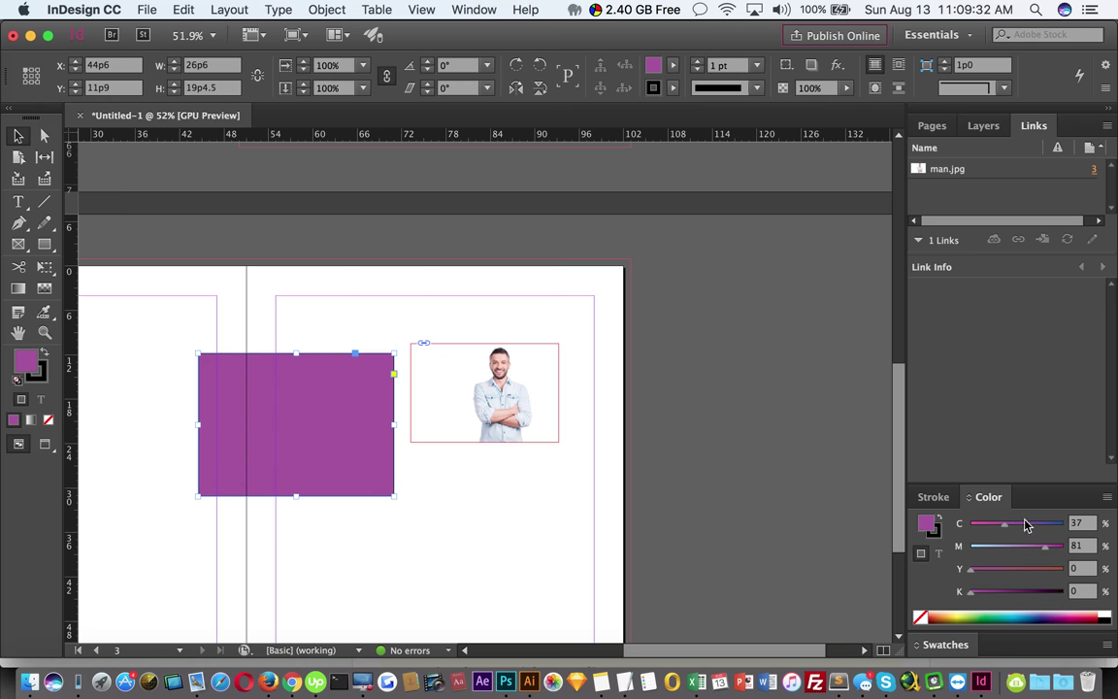
Display the Gradient settings beside the page and select the purple rectangle
{"action": "left_click", "coordinate": [467, 12]}
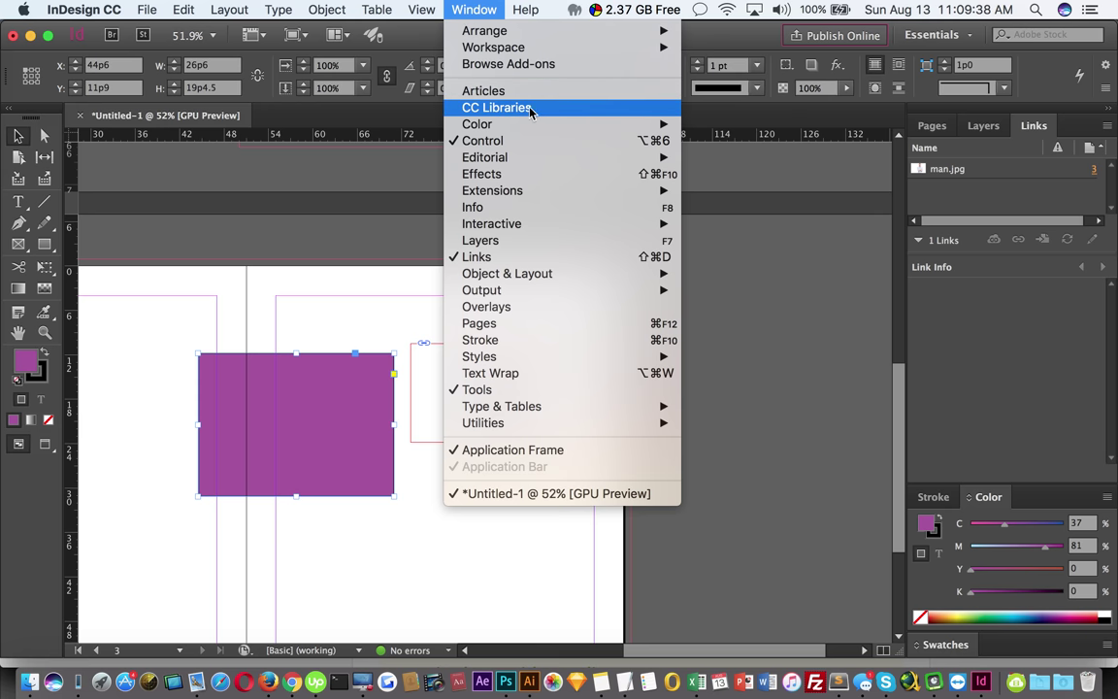
{"action": "mouse_move", "coordinate": [526, 127]}
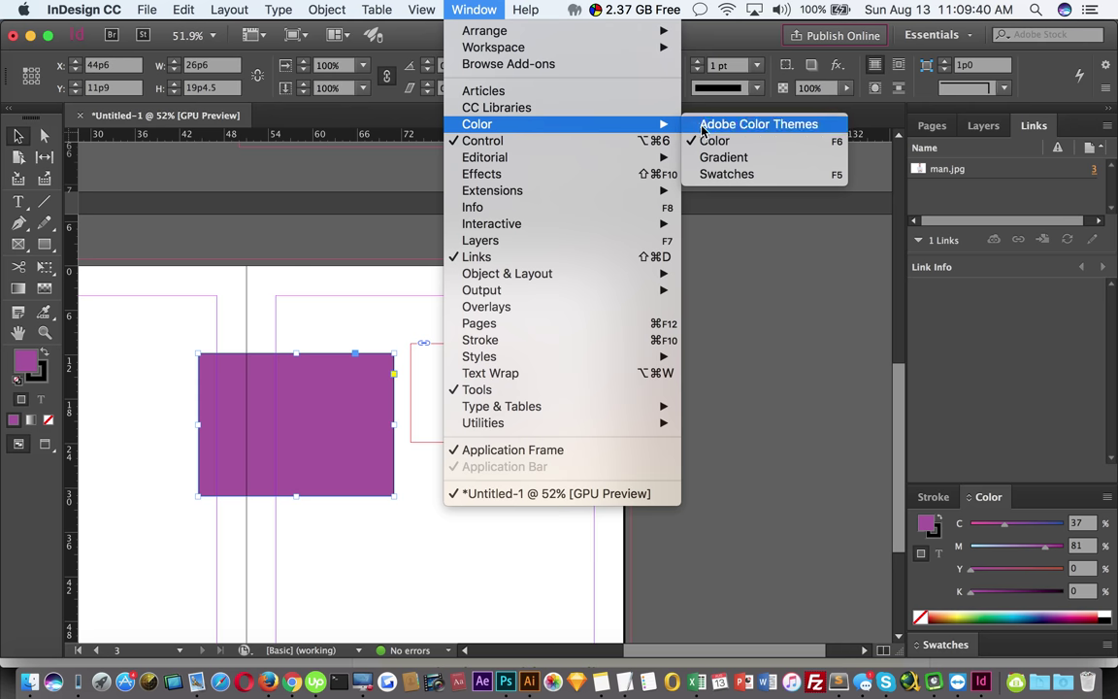
{"action": "left_click", "coordinate": [748, 160]}
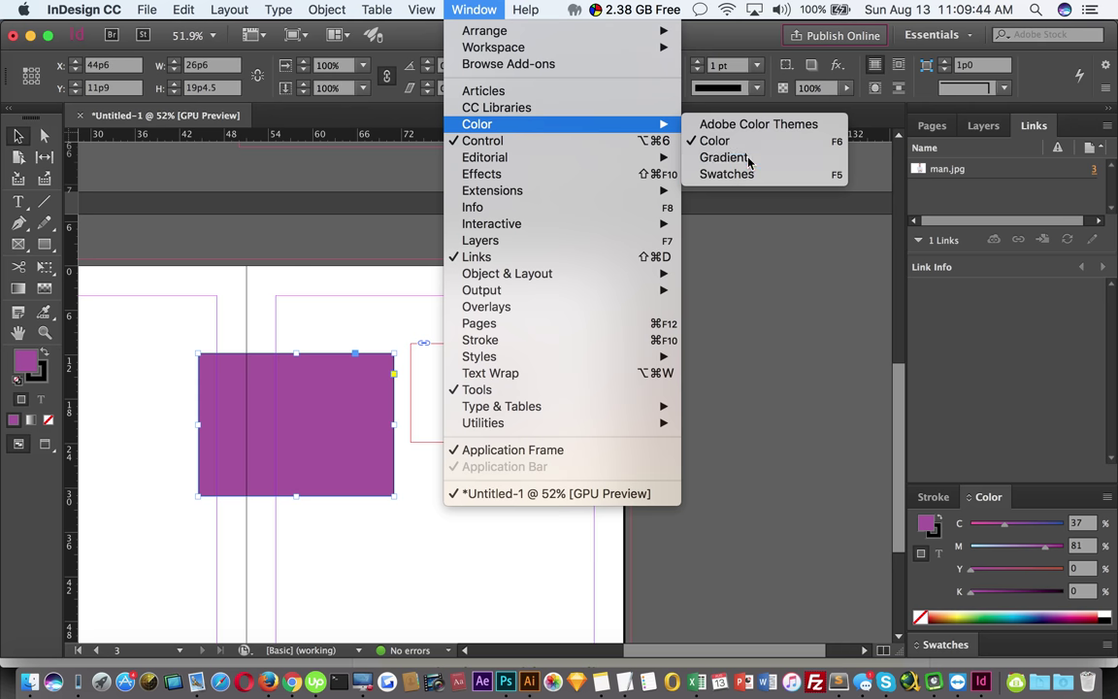
{"action": "left_click_drag", "start_coordinate": [634, 341], "coordinate": [734, 201]}
{"action": "left_click", "coordinate": [380, 507]}
{"action": "left_click", "coordinate": [321, 427]}
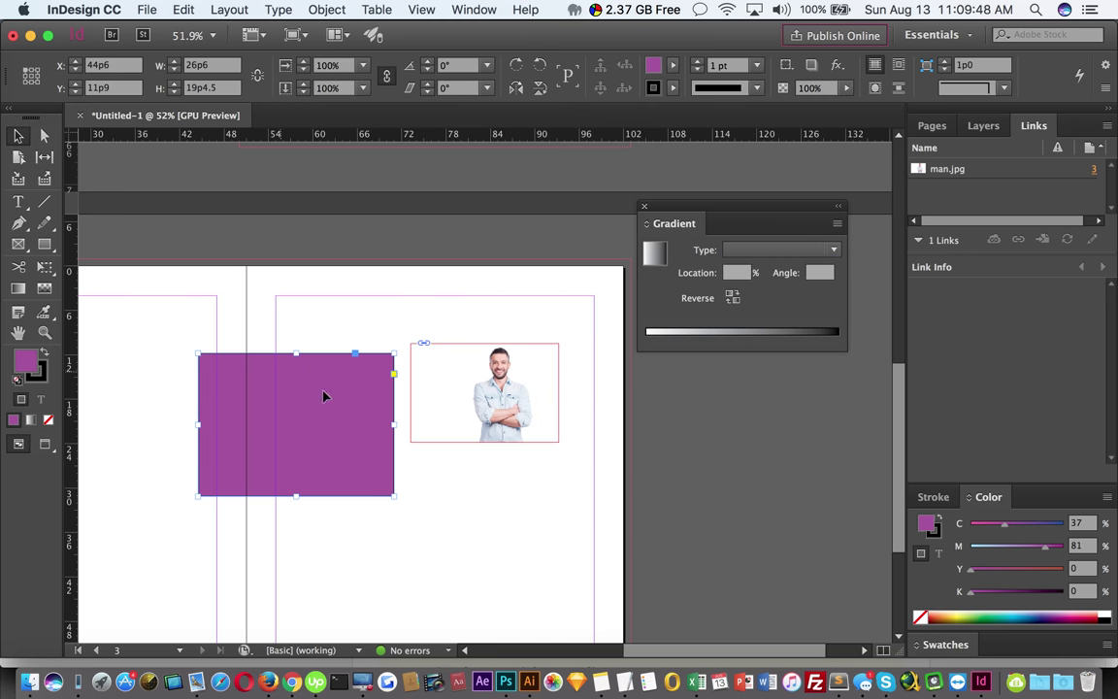
Move the man.jpg image down over the page's outer edge and the purple rectangle to about X 64p6, Y 5p1
{"action": "left_click", "coordinate": [502, 410]}
{"action": "left_click_drag", "start_coordinate": [503, 410], "coordinate": [694, 515]}
{"action": "left_click_drag", "start_coordinate": [337, 445], "coordinate": [469, 394]}
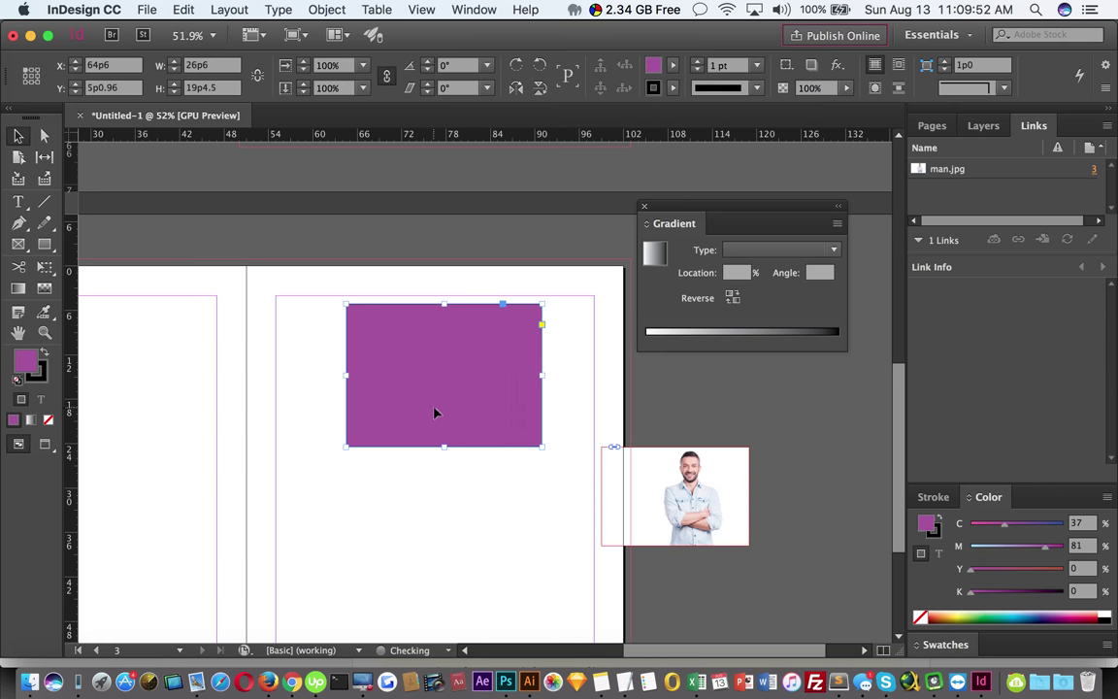
Apply a linear gradient fill to the purple rectangle and set its starting stop to magenta, C=0 M=100 Y=0 K=0
{"action": "left_click", "coordinate": [653, 256]}
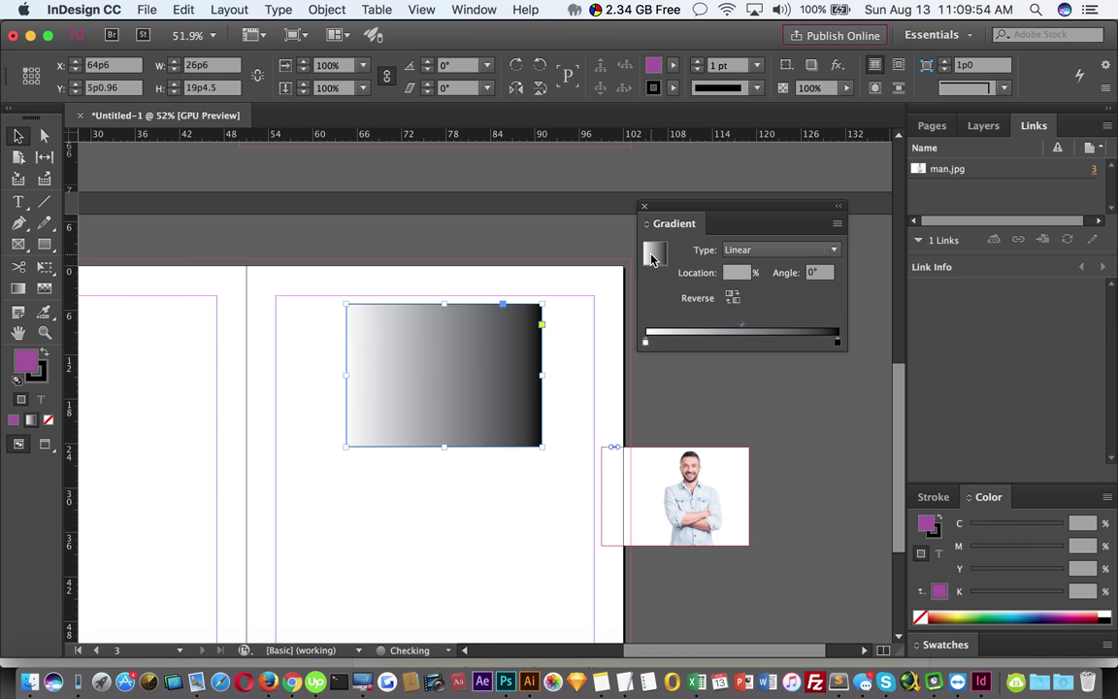
{"action": "left_click", "coordinate": [647, 344]}
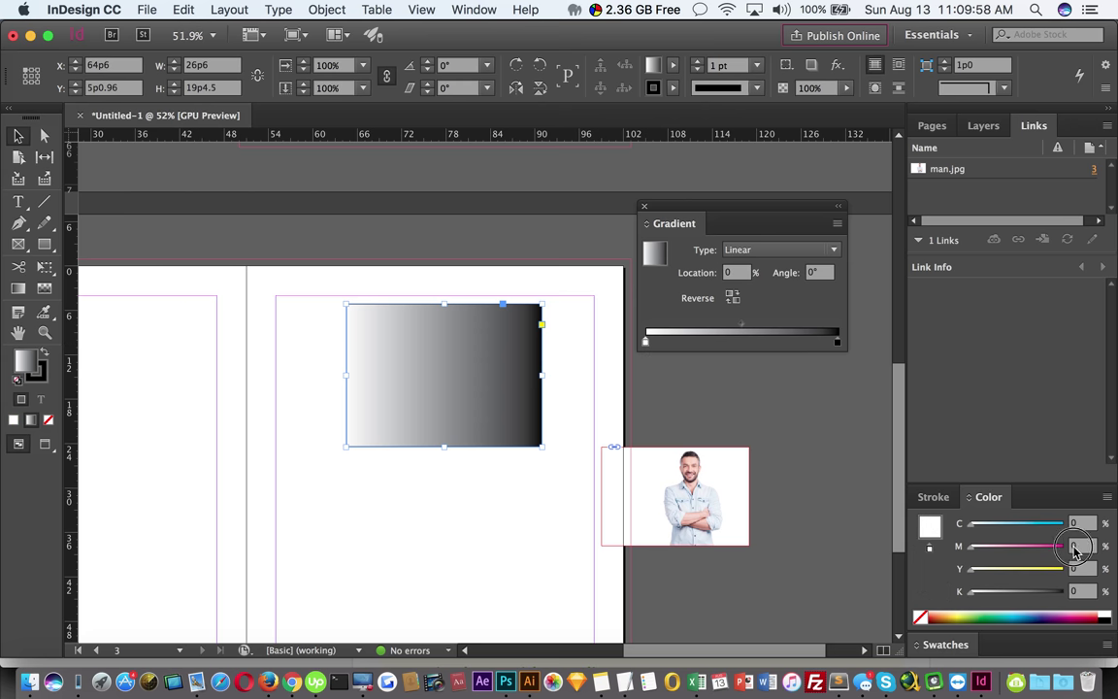
{"action": "left_click_drag", "start_coordinate": [971, 547], "coordinate": [1062, 547]}
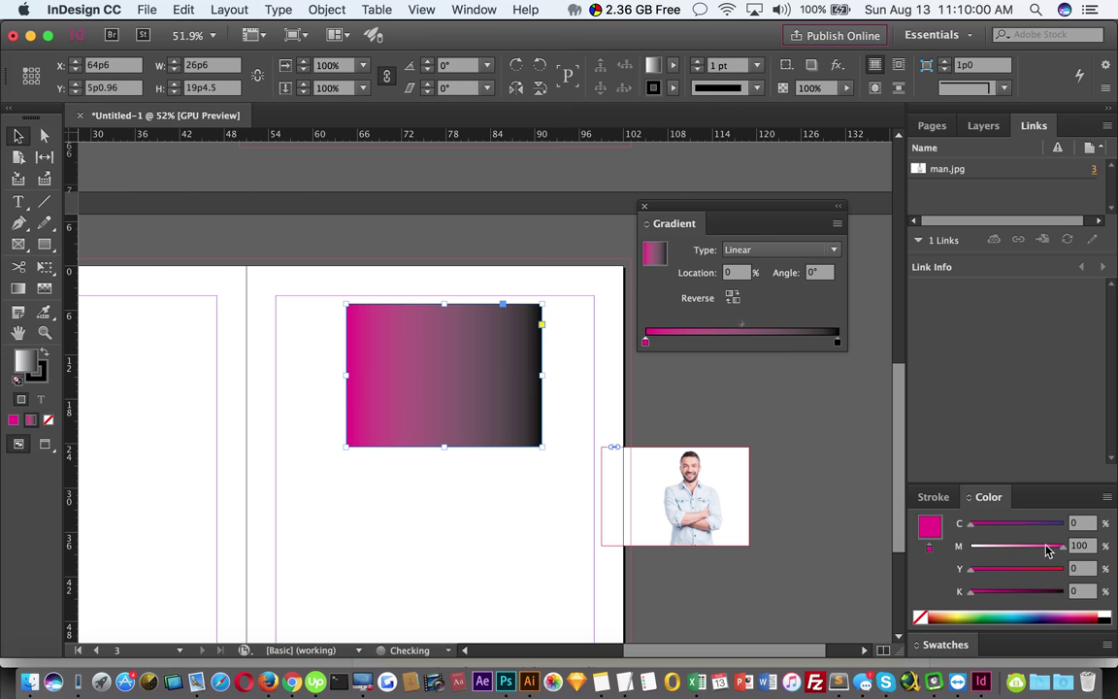
Switch the gradient's end stop to CMYK and colour it orange with C=0 M=47 Y=100 K=0
{"action": "left_click", "coordinate": [838, 344]}
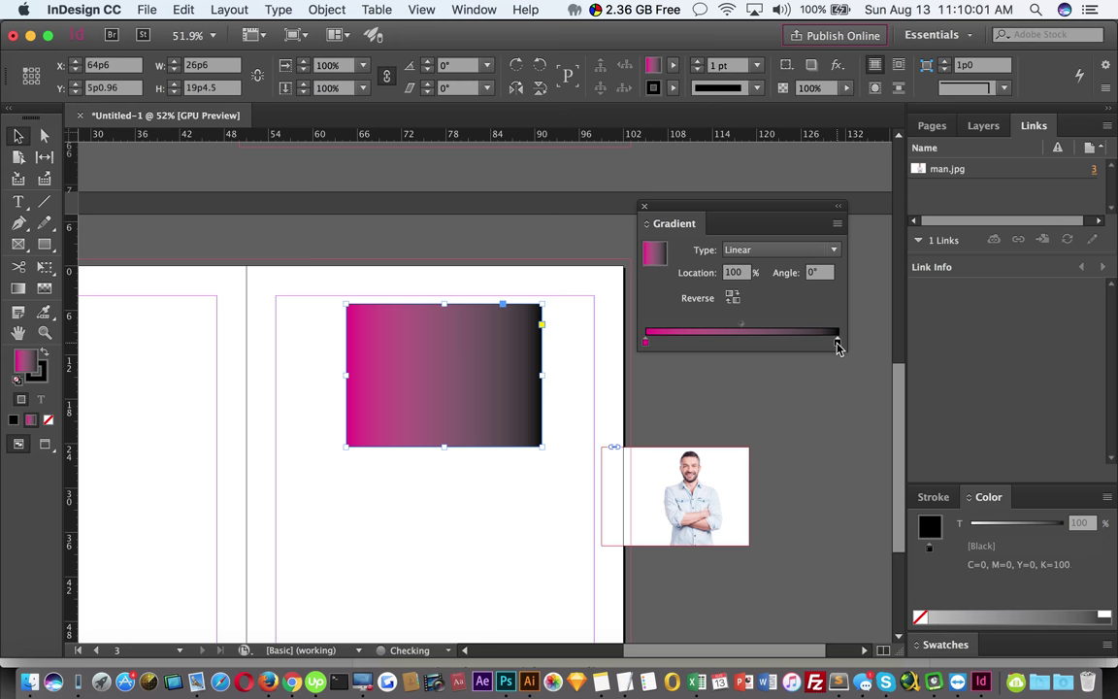
{"action": "left_click", "coordinate": [1107, 496]}
{"action": "left_click", "coordinate": [1040, 549]}
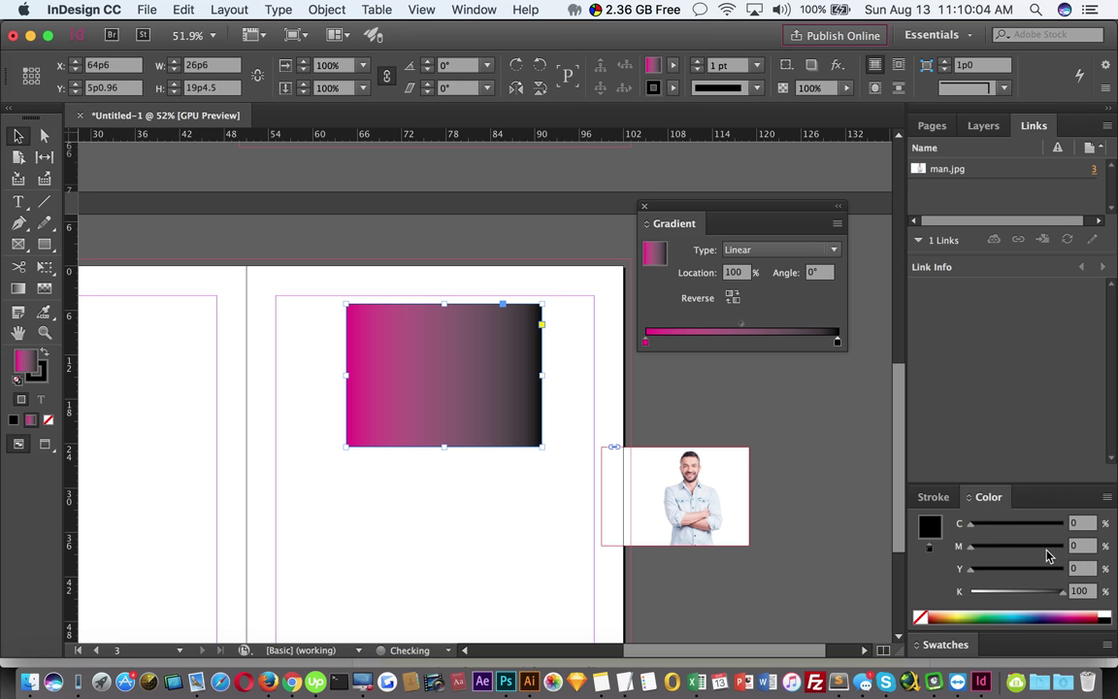
{"action": "left_click_drag", "start_coordinate": [1063, 591], "coordinate": [970, 591]}
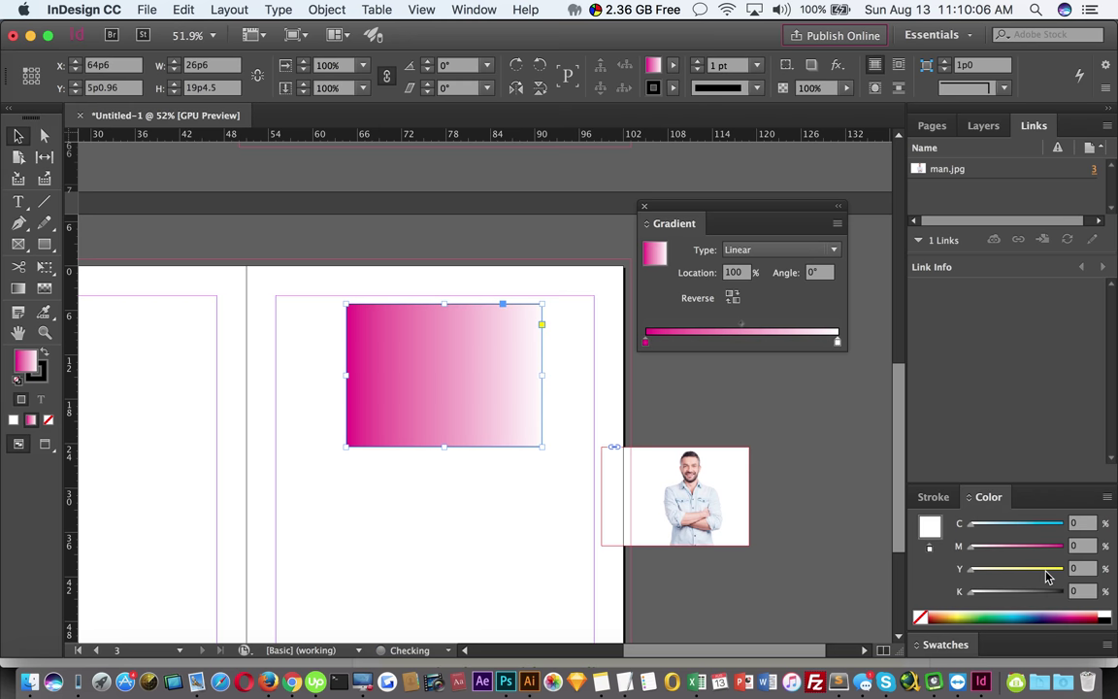
{"action": "left_click_drag", "start_coordinate": [1046, 575], "coordinate": [1063, 570]}
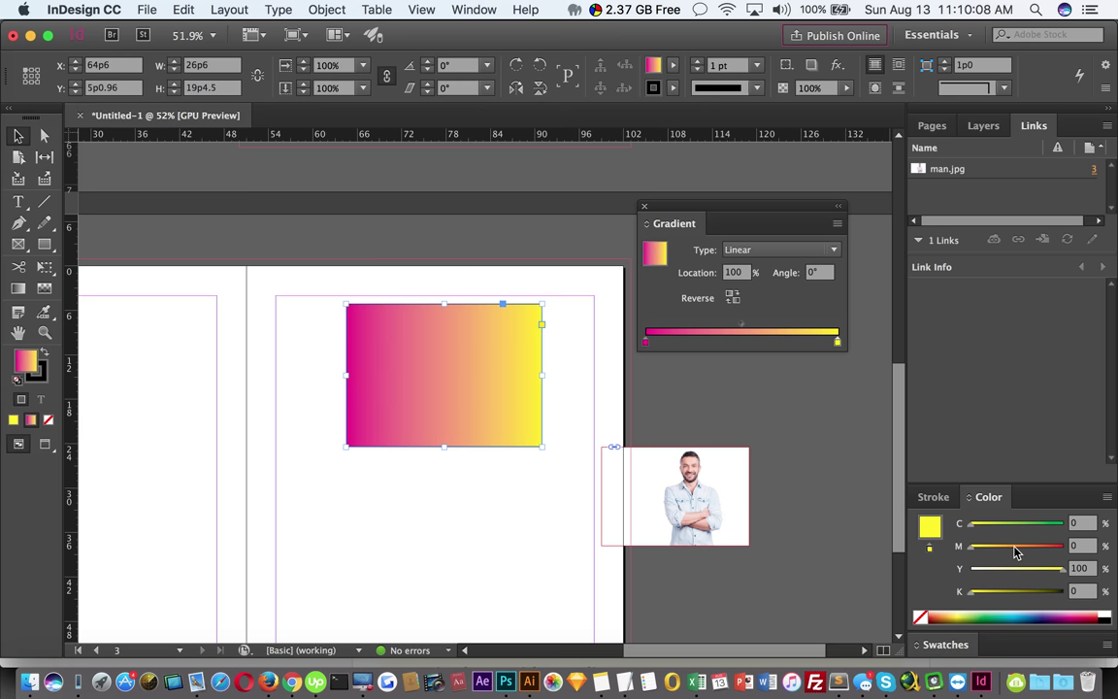
{"action": "left_click_drag", "start_coordinate": [971, 547], "coordinate": [1014, 546]}
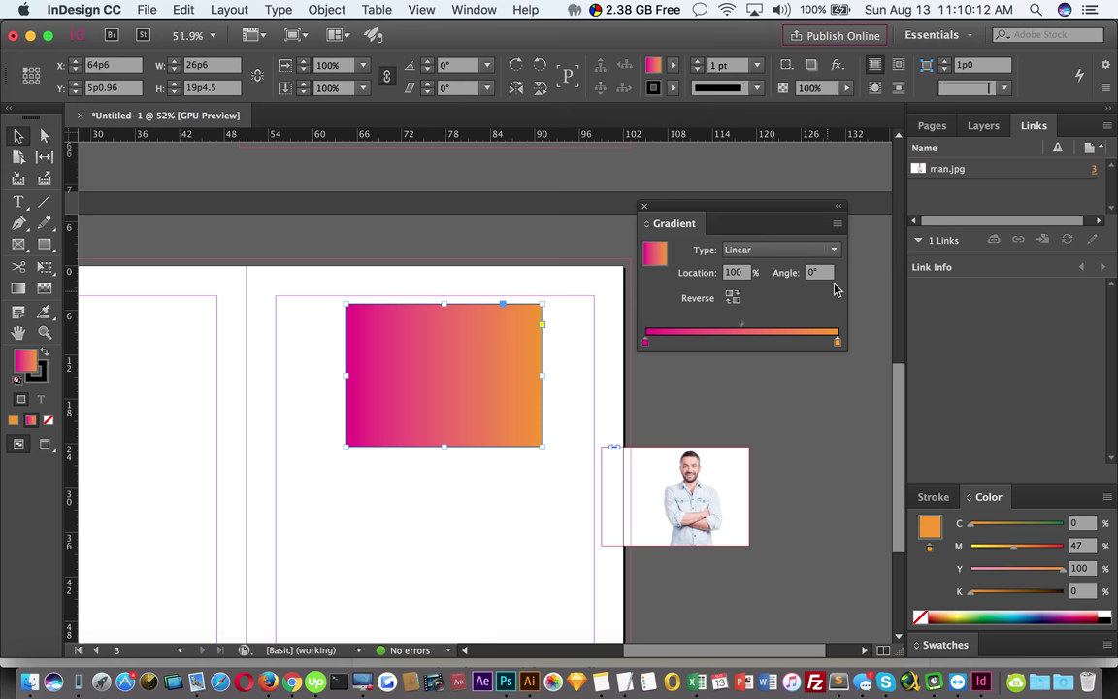
Try the radial type on the rectangle's gradient, then return it to linear
{"action": "left_click", "coordinate": [783, 252]}
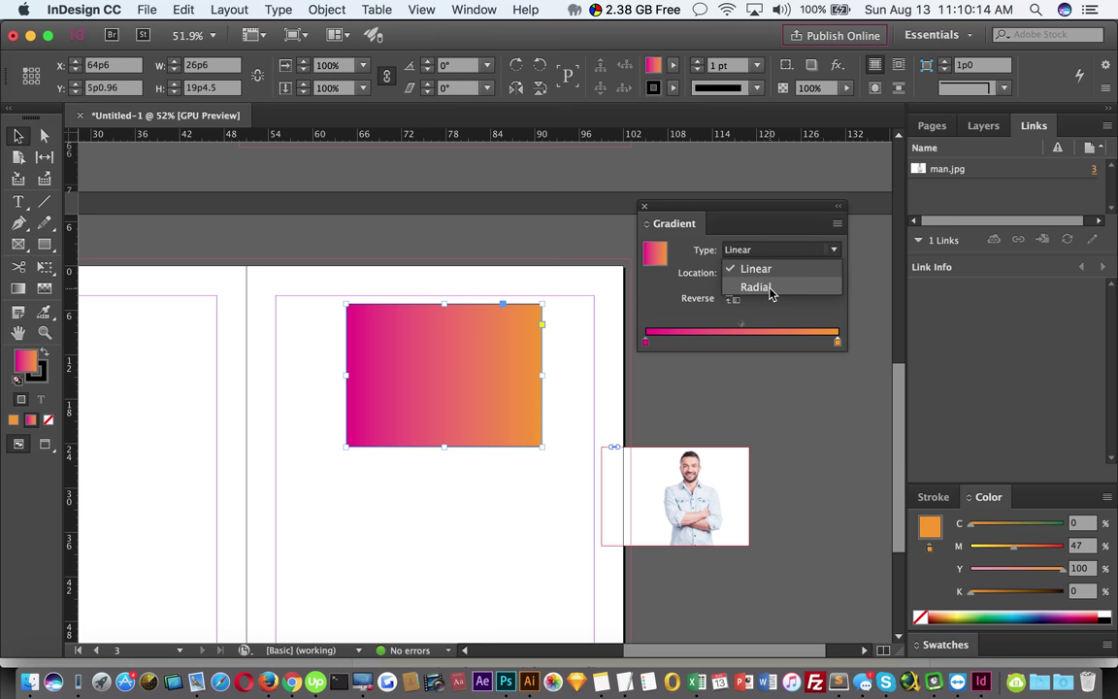
{"action": "left_click", "coordinate": [756, 287]}
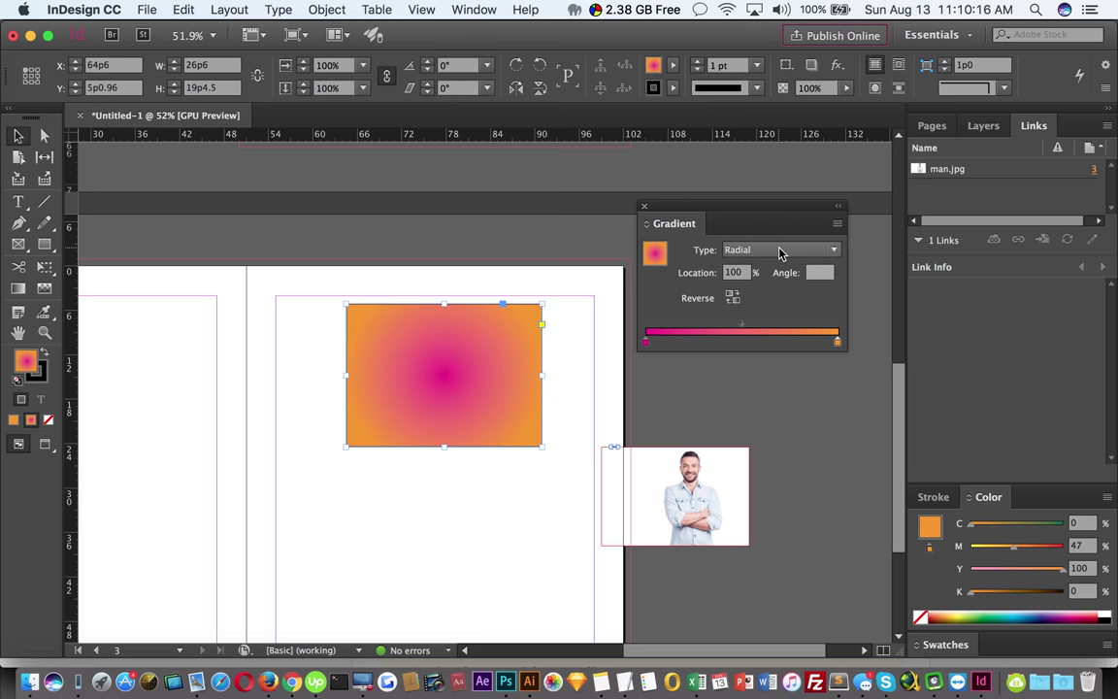
{"action": "left_click", "coordinate": [777, 251]}
{"action": "left_click", "coordinate": [765, 269]}
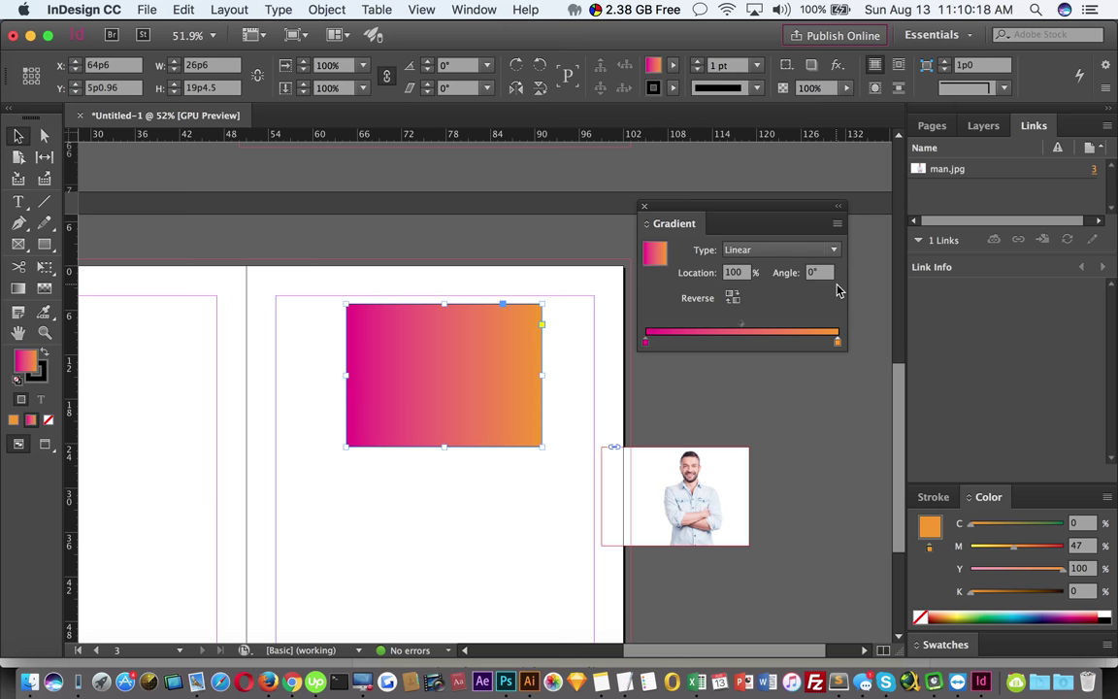
Reverse the gradient's colours while it is radial, then set the gradient type back to linear
{"action": "left_click", "coordinate": [777, 252]}
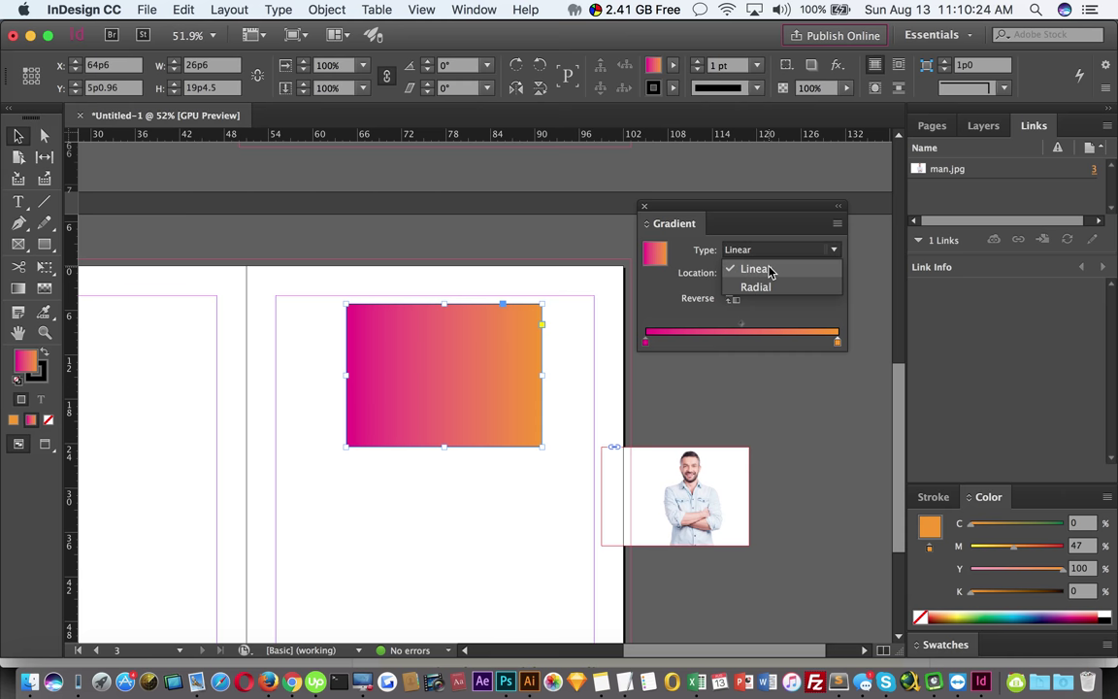
{"action": "left_click", "coordinate": [772, 287]}
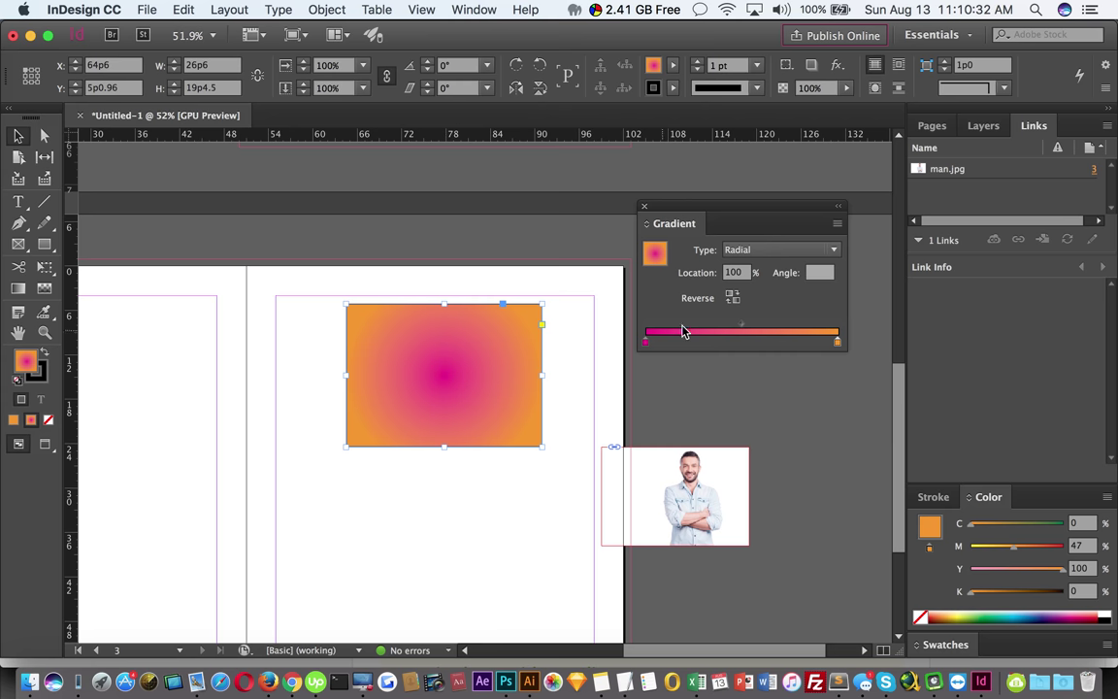
{"action": "left_click", "coordinate": [732, 298]}
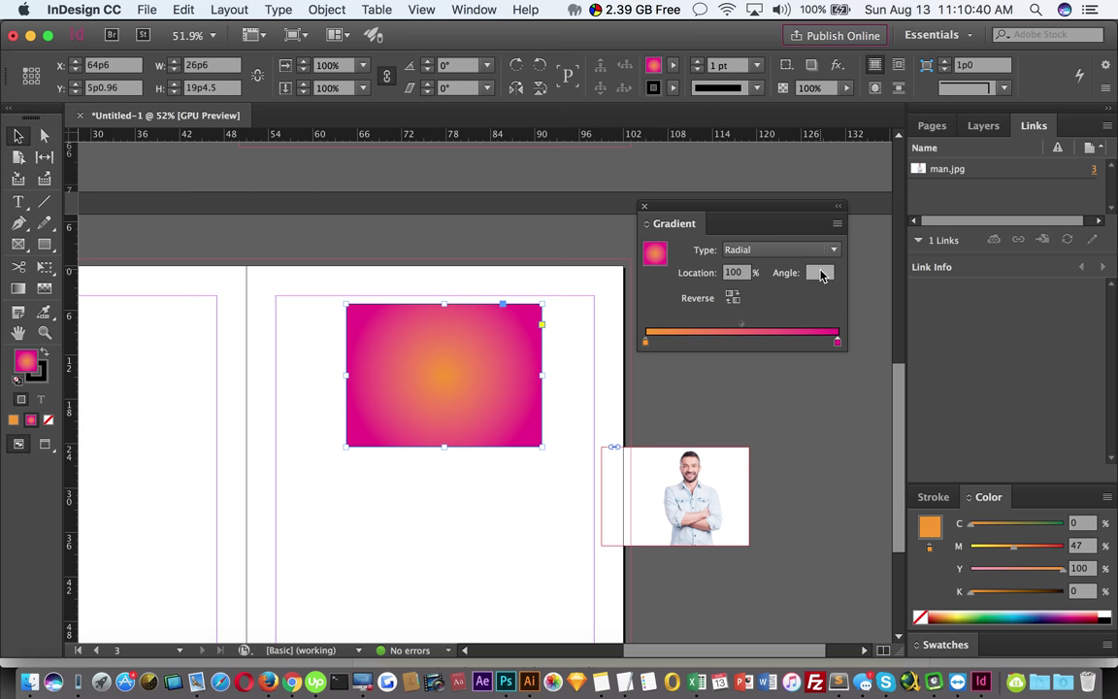
{"action": "left_click", "coordinate": [781, 251]}
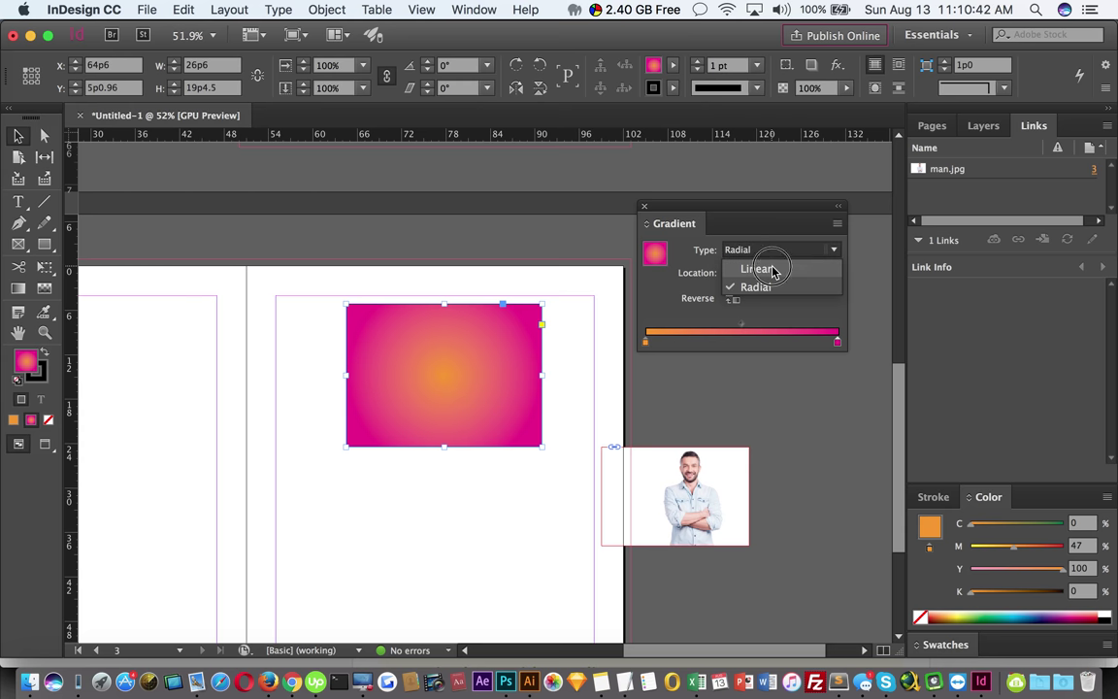
{"action": "left_click", "coordinate": [749, 271]}
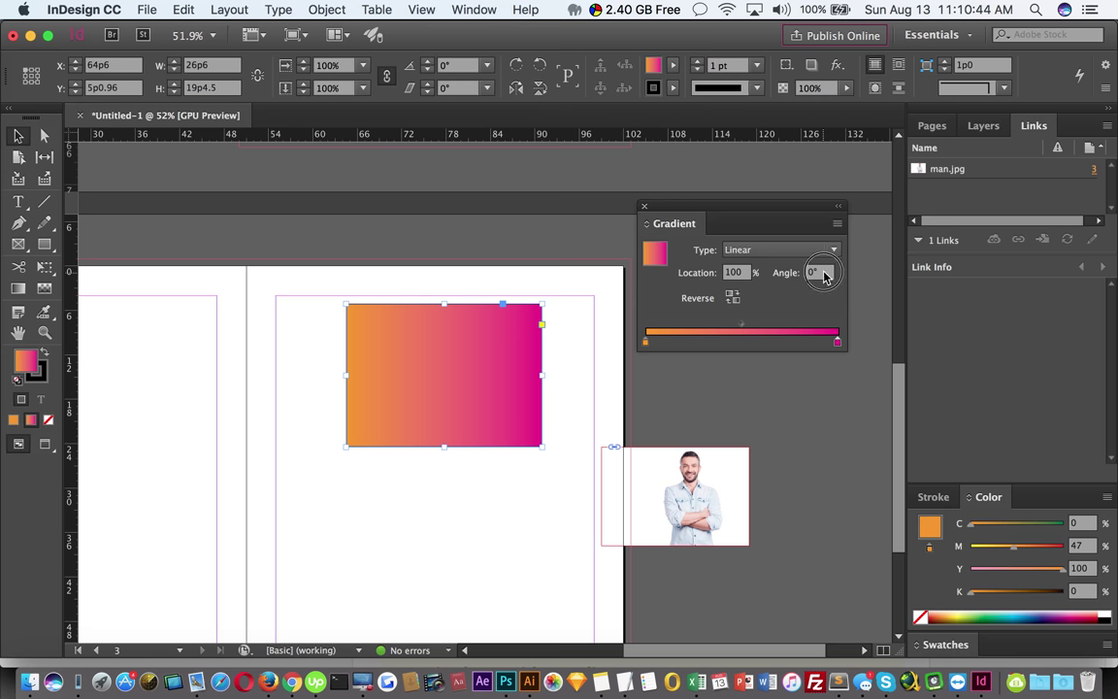
Try a 45° angle on the linear gradient, then set the angle back to 0°
{"action": "left_click", "coordinate": [774, 276]}
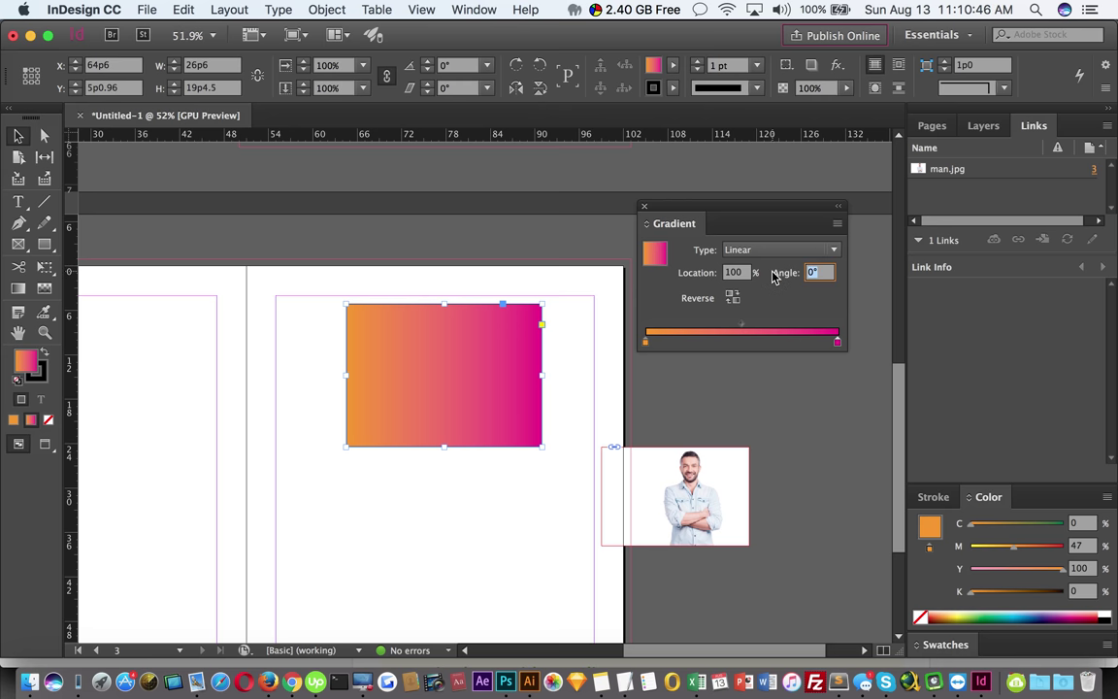
{"action": "type", "text": "45"}
{"action": "key", "text": "Return"}
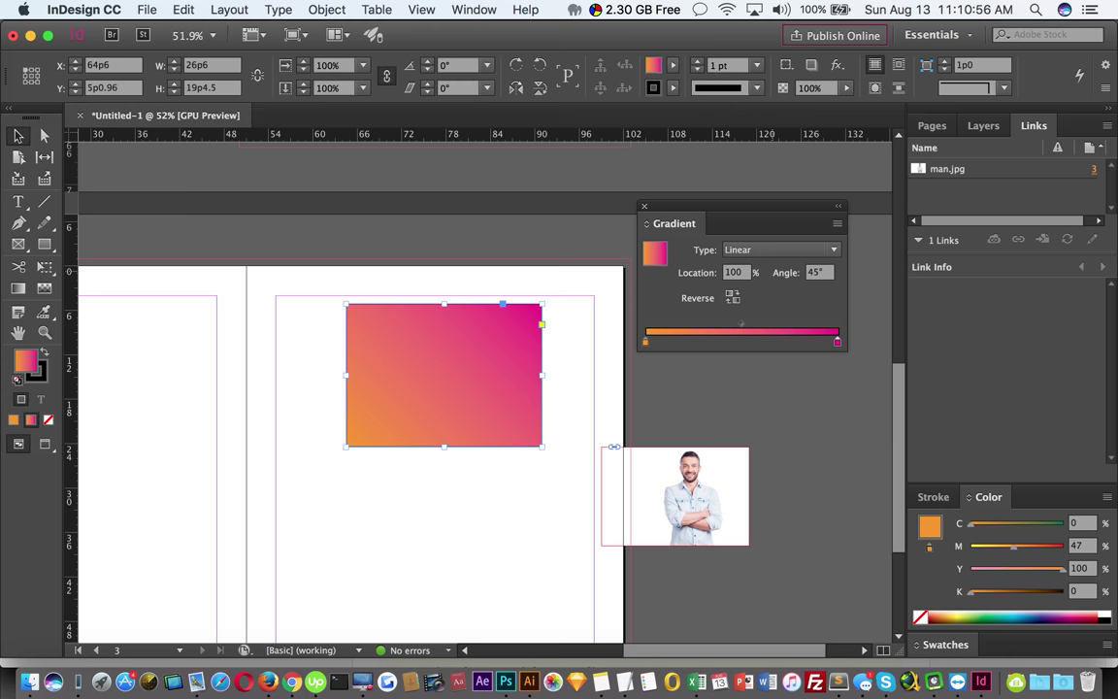
{"action": "double_click", "coordinate": [815, 272]}
{"action": "type", "text": "0"}
{"action": "key", "text": "Return"}
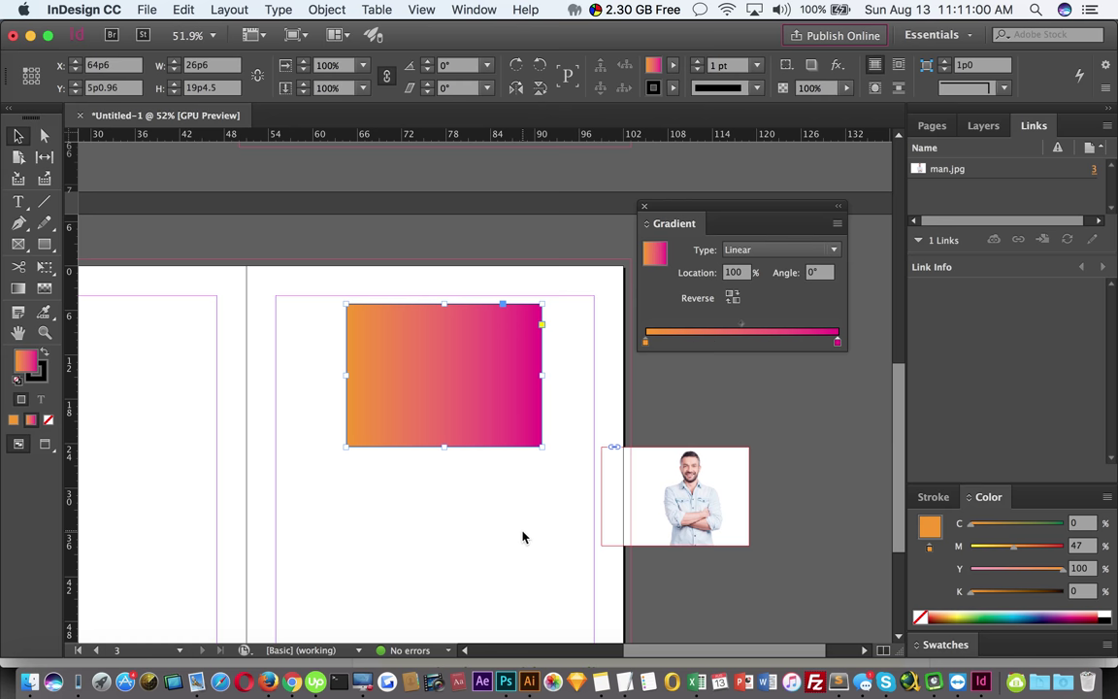
Reselect the gradient rectangle and show the Swatches as a floating panel over the document
{"action": "left_click", "coordinate": [515, 534]}
{"action": "left_click", "coordinate": [499, 386]}
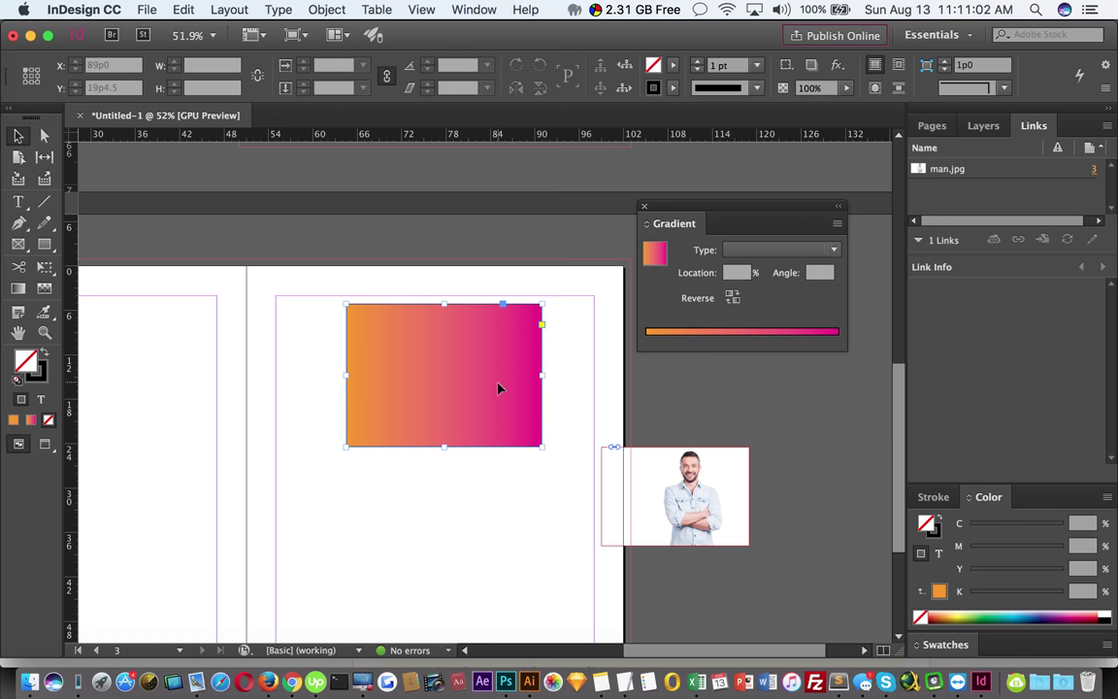
{"action": "left_click", "coordinate": [492, 9]}
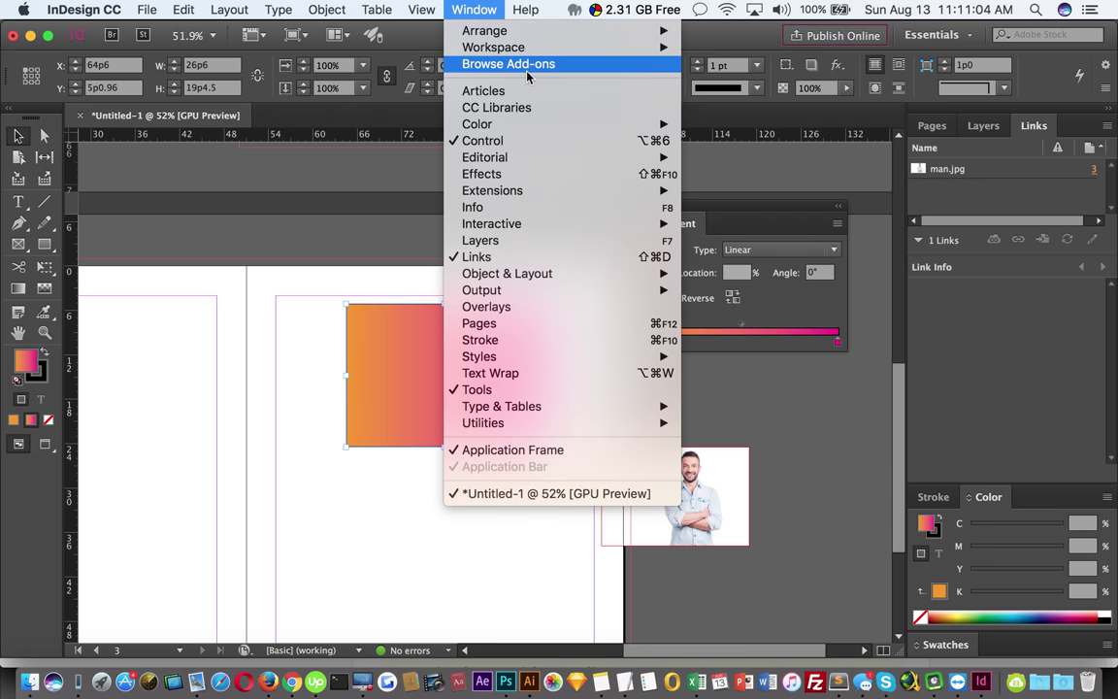
{"action": "mouse_move", "coordinate": [482, 123]}
{"action": "left_click", "coordinate": [762, 175]}
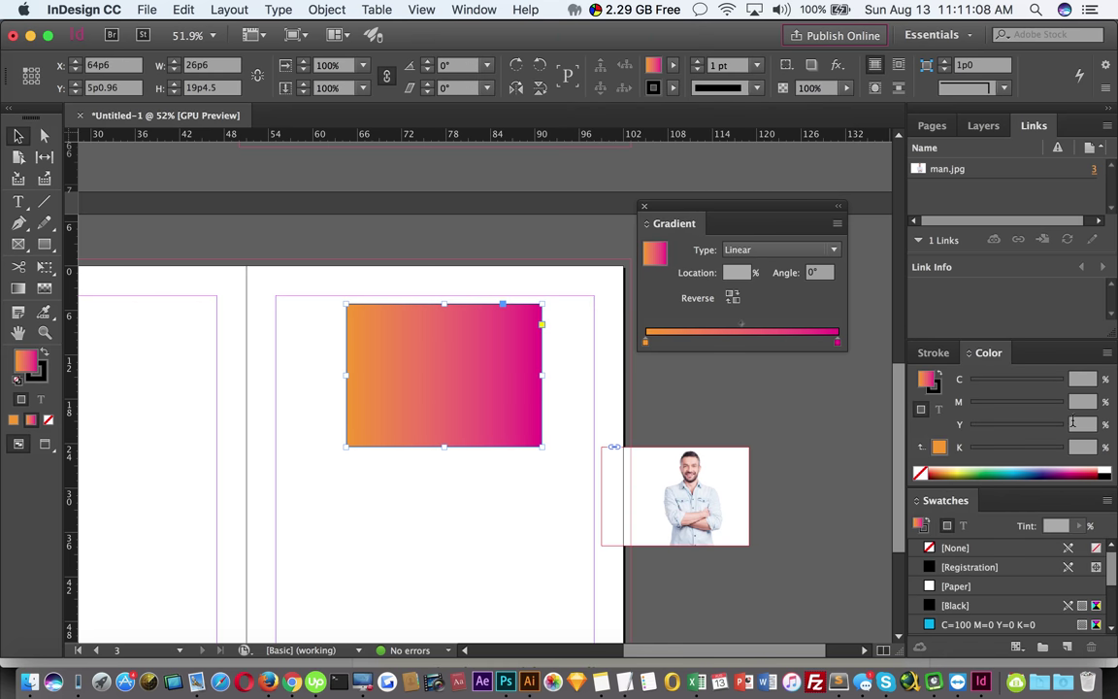
{"action": "left_click_drag", "start_coordinate": [960, 503], "coordinate": [533, 158]}
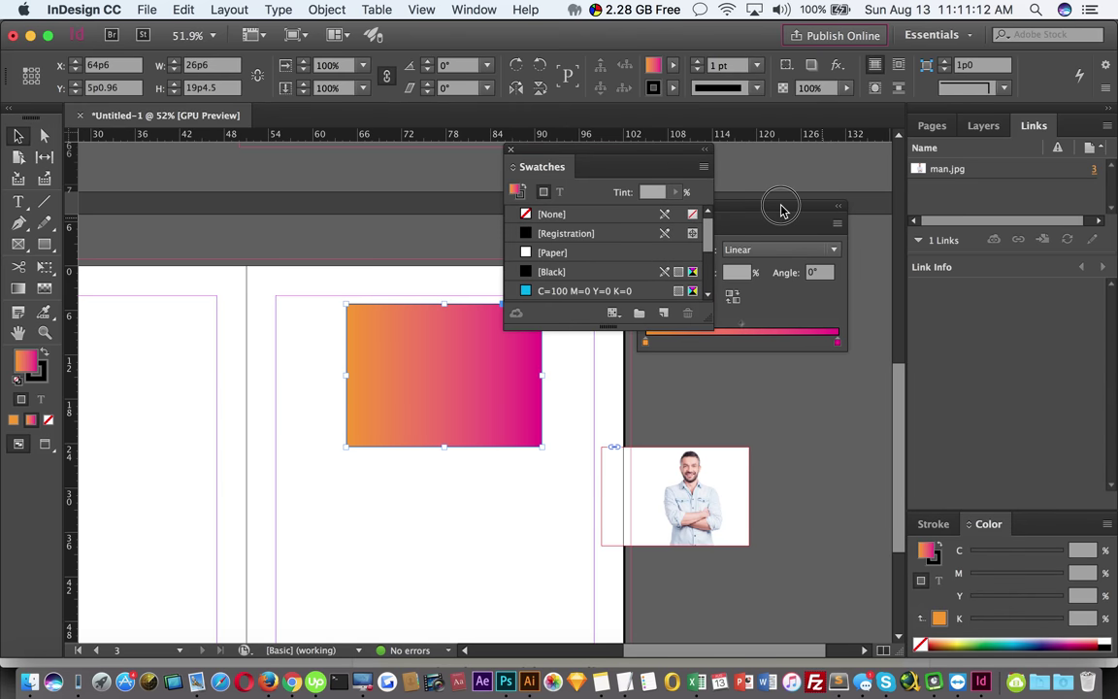
Put away the floating Gradient settings, and enlarge and reposition the Swatches panel so the whole colour list fits
{"action": "left_click_drag", "start_coordinate": [781, 209], "coordinate": [711, 257]}
{"action": "left_click", "coordinate": [723, 259]}
{"action": "left_click_drag", "start_coordinate": [618, 146], "coordinate": [725, 149]}
{"action": "left_click_drag", "start_coordinate": [815, 320], "coordinate": [828, 504]}
{"action": "left_click_drag", "start_coordinate": [704, 160], "coordinate": [753, 156]}
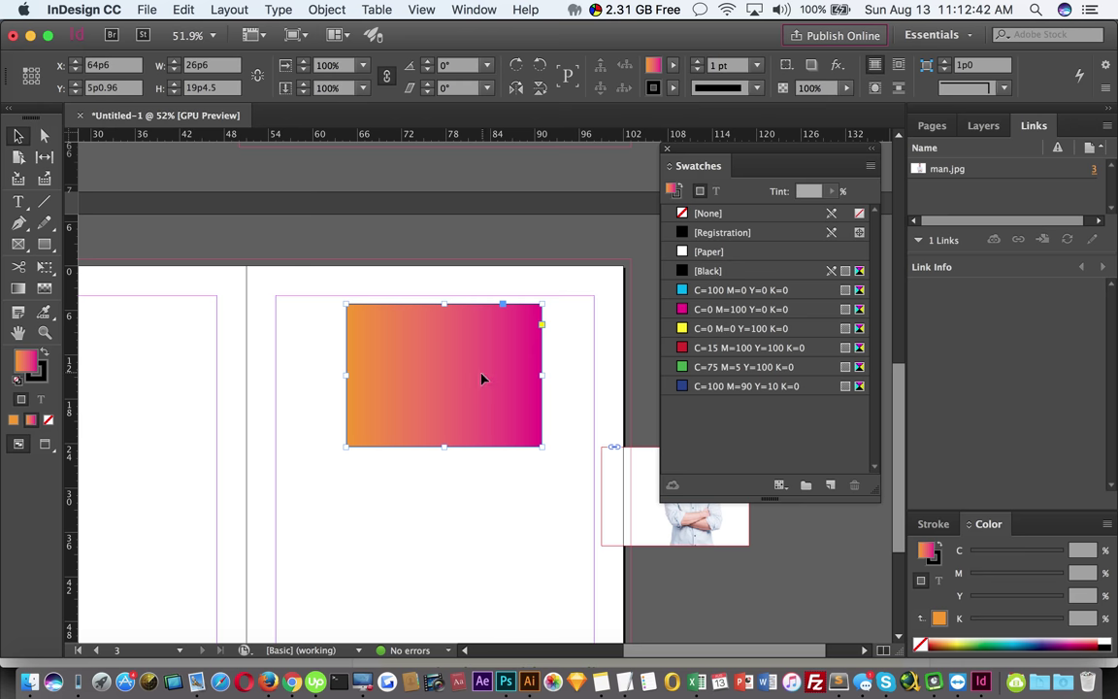
Fill the rectangle with the green swatch C=75 M=5 Y=100 K=0 and create a copy of that swatch
{"action": "left_click", "coordinate": [747, 367]}
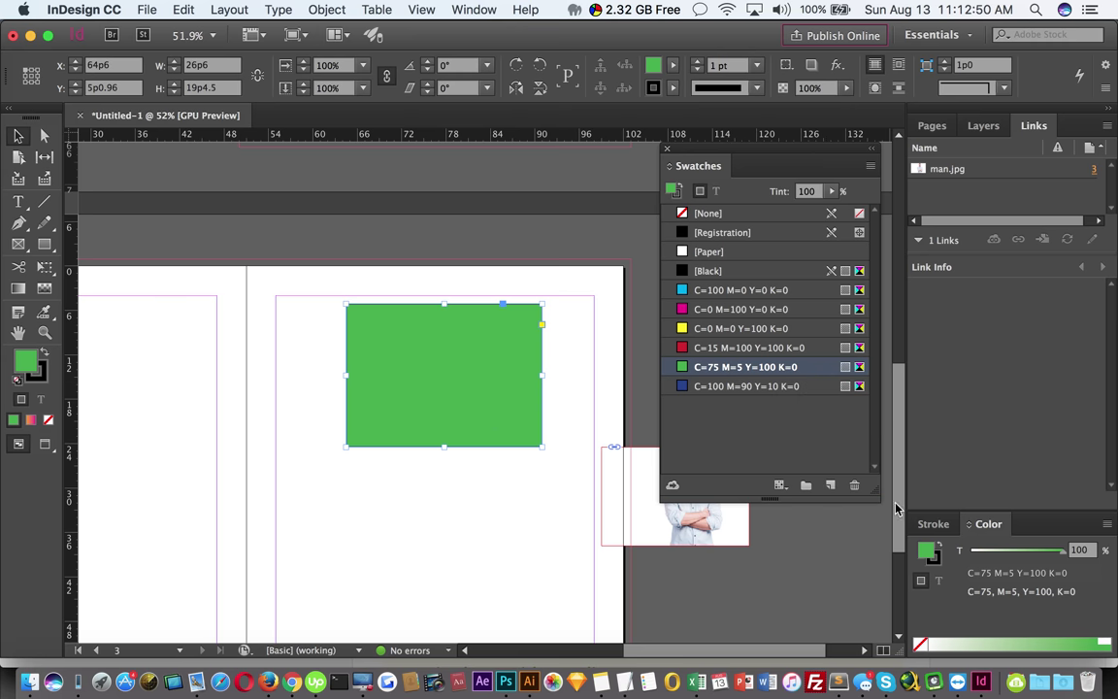
{"action": "left_click", "coordinate": [831, 486]}
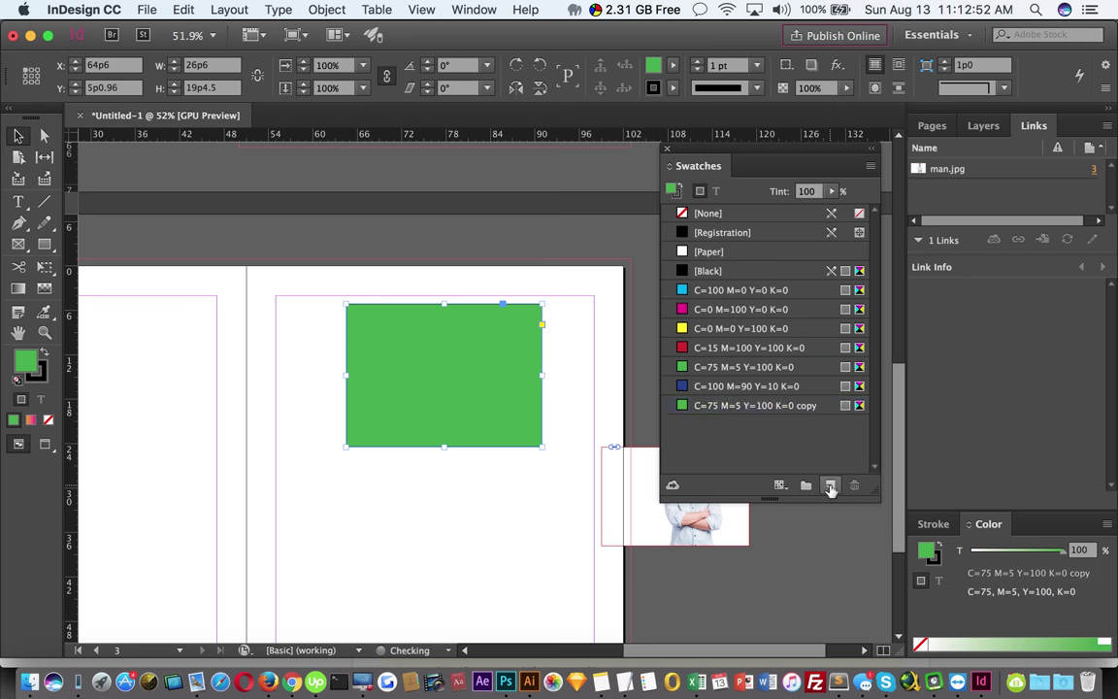
Open the options of the copied green swatch and examine its available color types and color modes, keeping Process and CMYK
{"action": "right_click", "coordinate": [823, 407]}
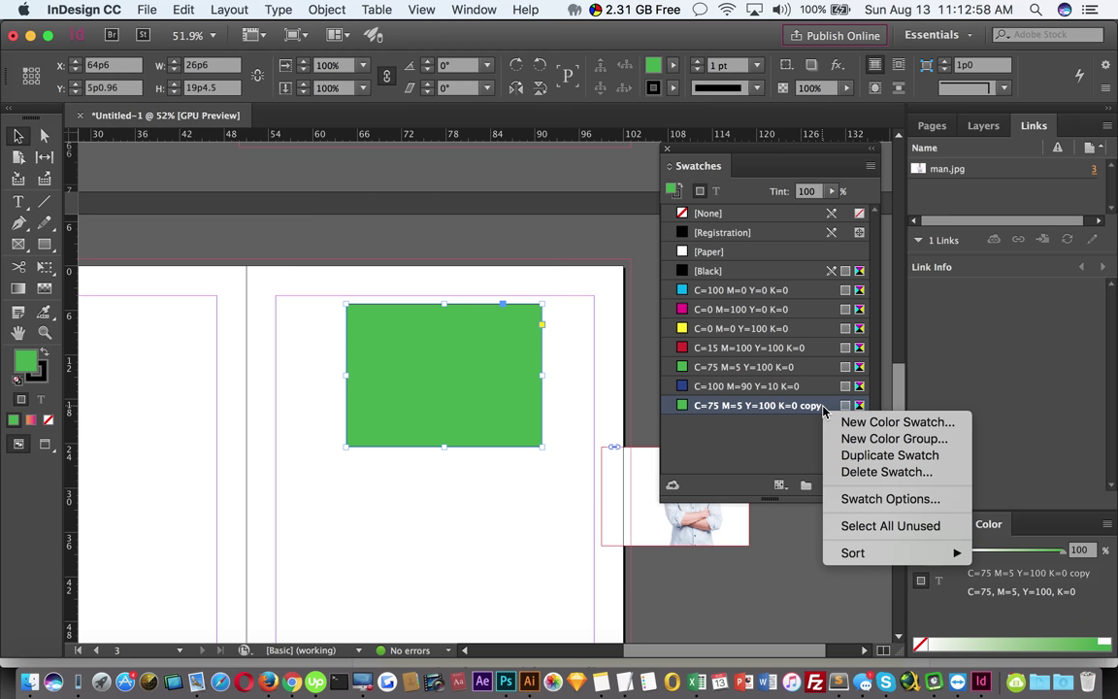
{"action": "left_click", "coordinate": [883, 499]}
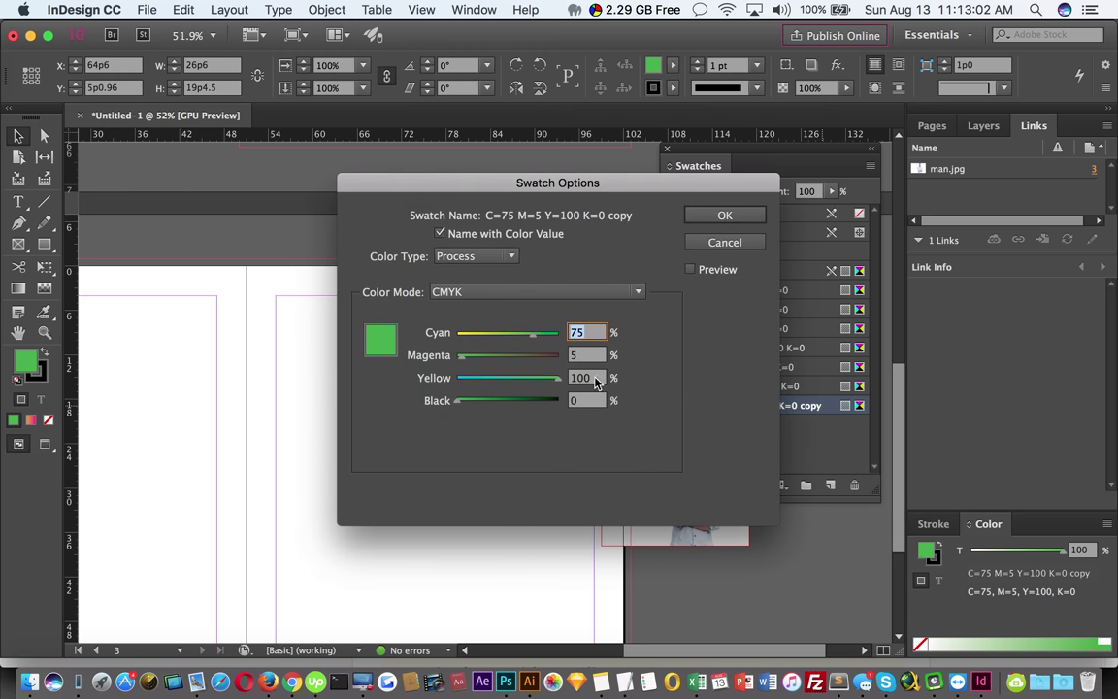
{"action": "left_click", "coordinate": [472, 256]}
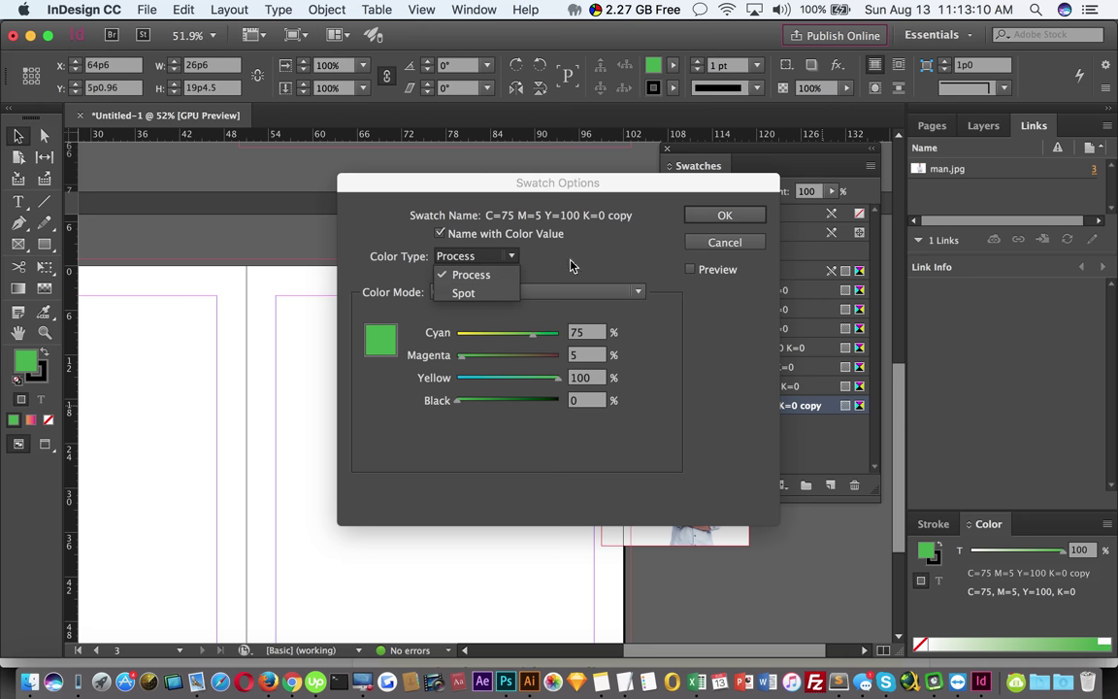
{"action": "left_click", "coordinate": [600, 260]}
{"action": "left_click", "coordinate": [568, 291]}
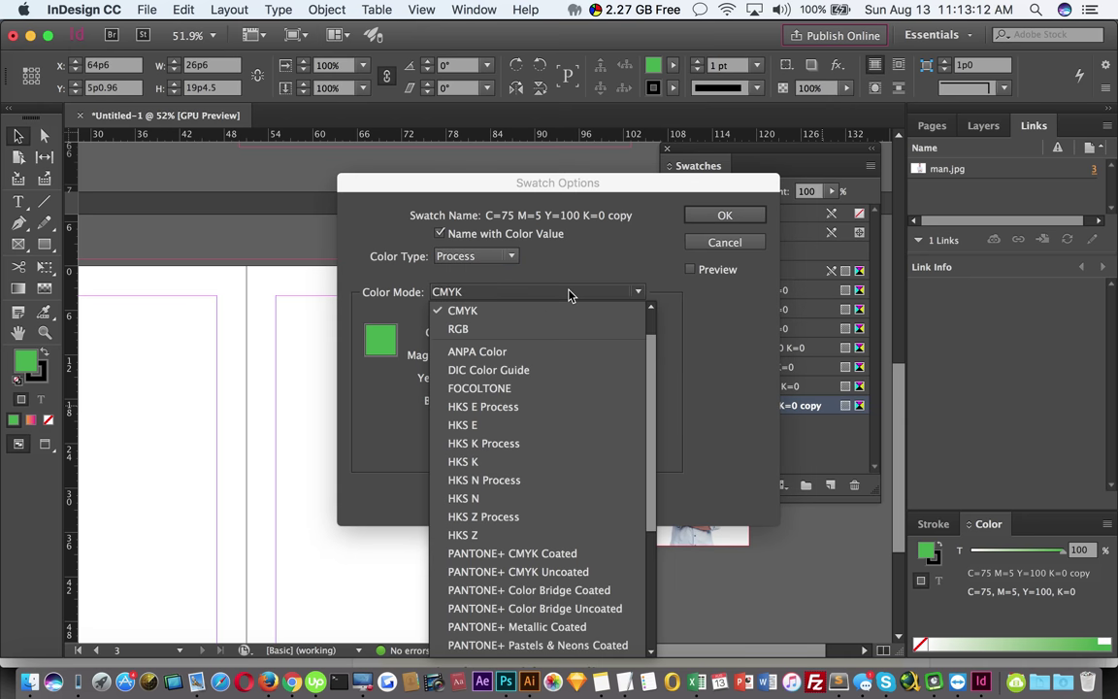
{"action": "scroll", "coordinate": [568, 490], "scroll_direction": "down", "scroll_amount": 5}
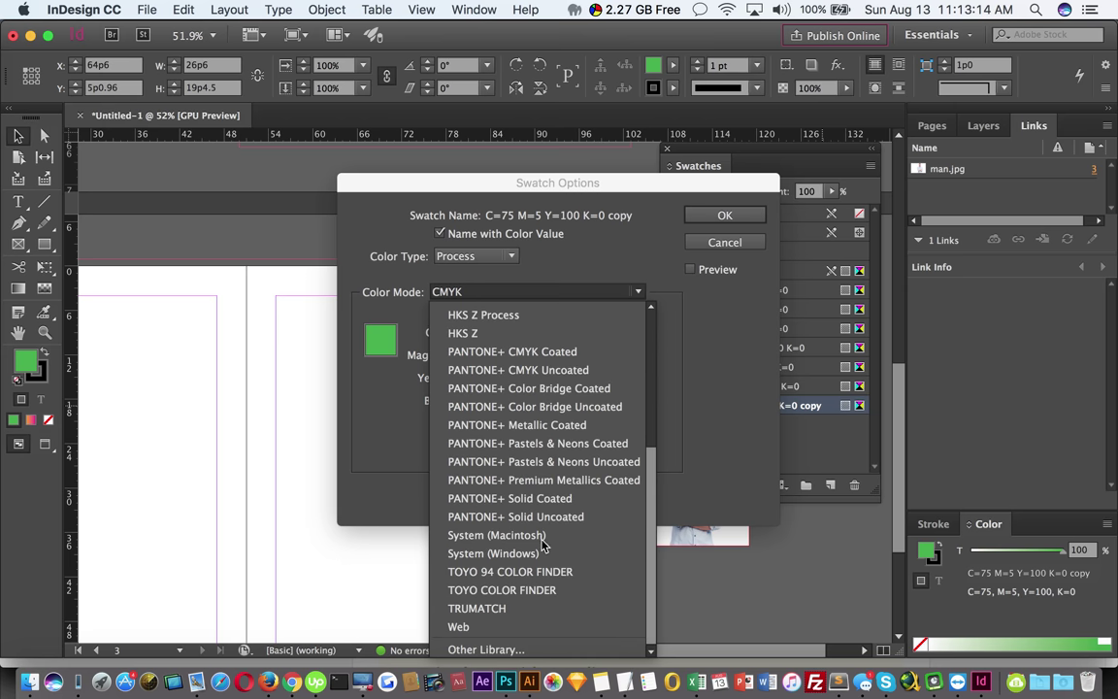
{"action": "scroll", "coordinate": [570, 415], "scroll_direction": "up", "scroll_amount": 5}
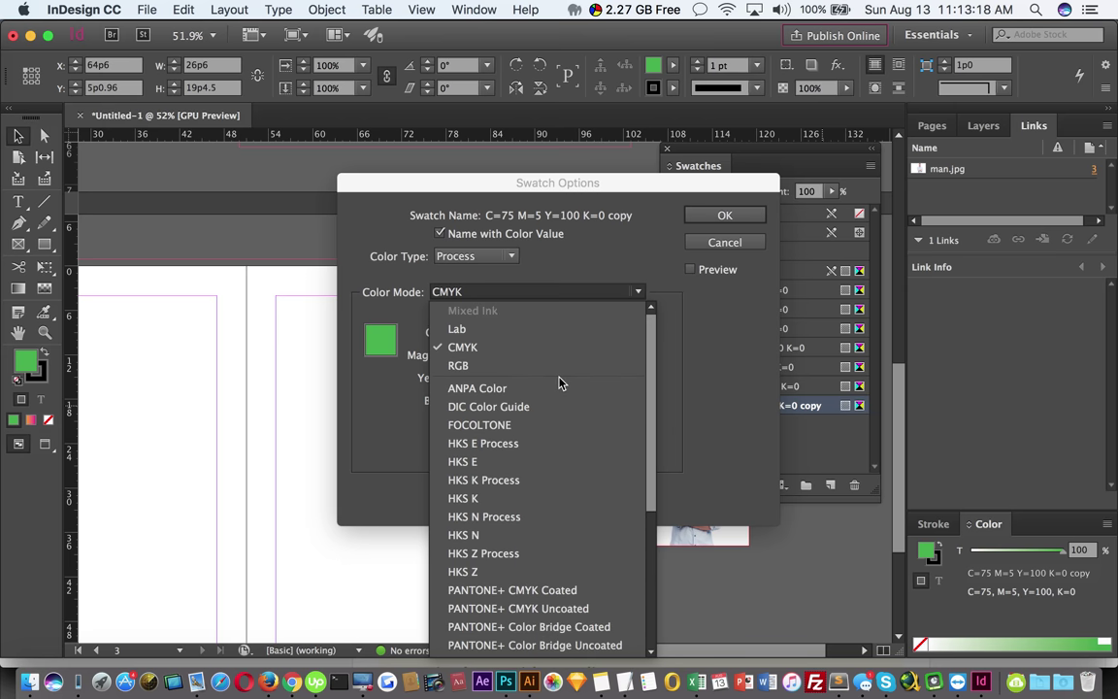
{"action": "scroll", "coordinate": [563, 384], "scroll_direction": "down", "scroll_amount": 5}
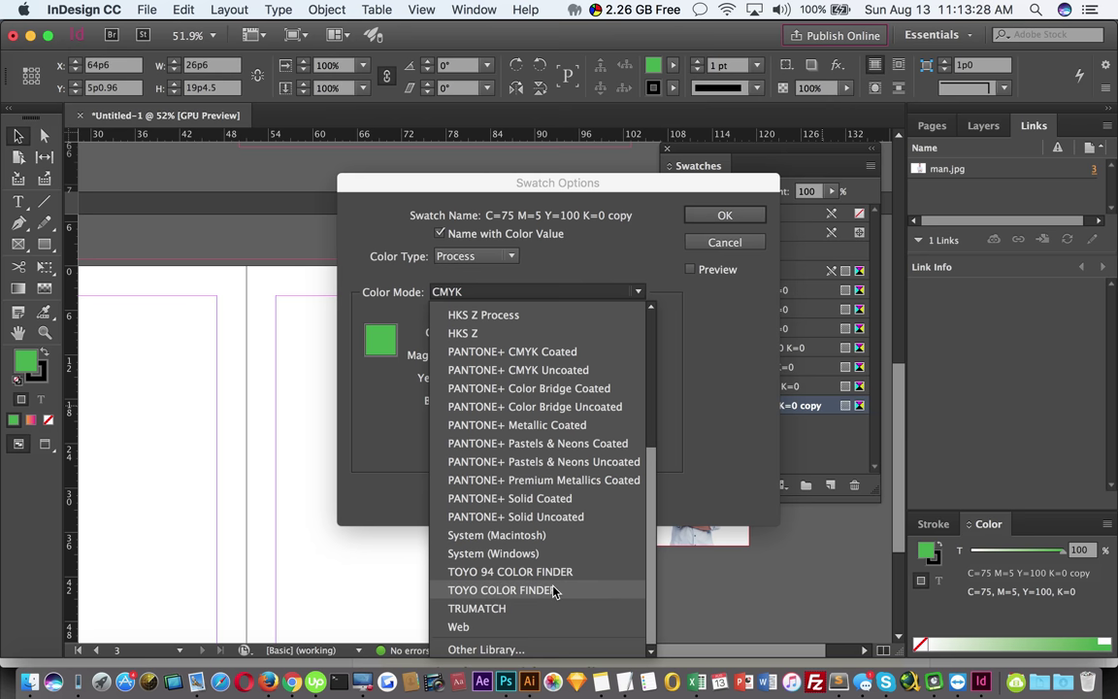
{"action": "scroll", "coordinate": [551, 590], "scroll_direction": "up", "scroll_amount": 2}
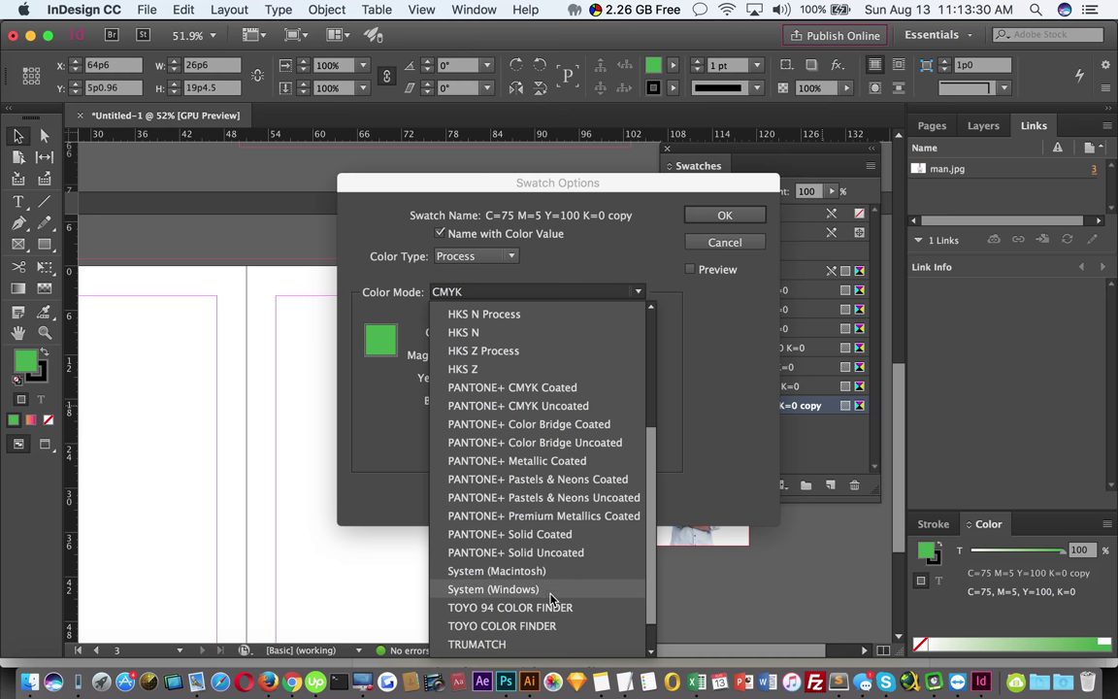
{"action": "scroll", "coordinate": [546, 595], "scroll_direction": "up", "scroll_amount": 6}
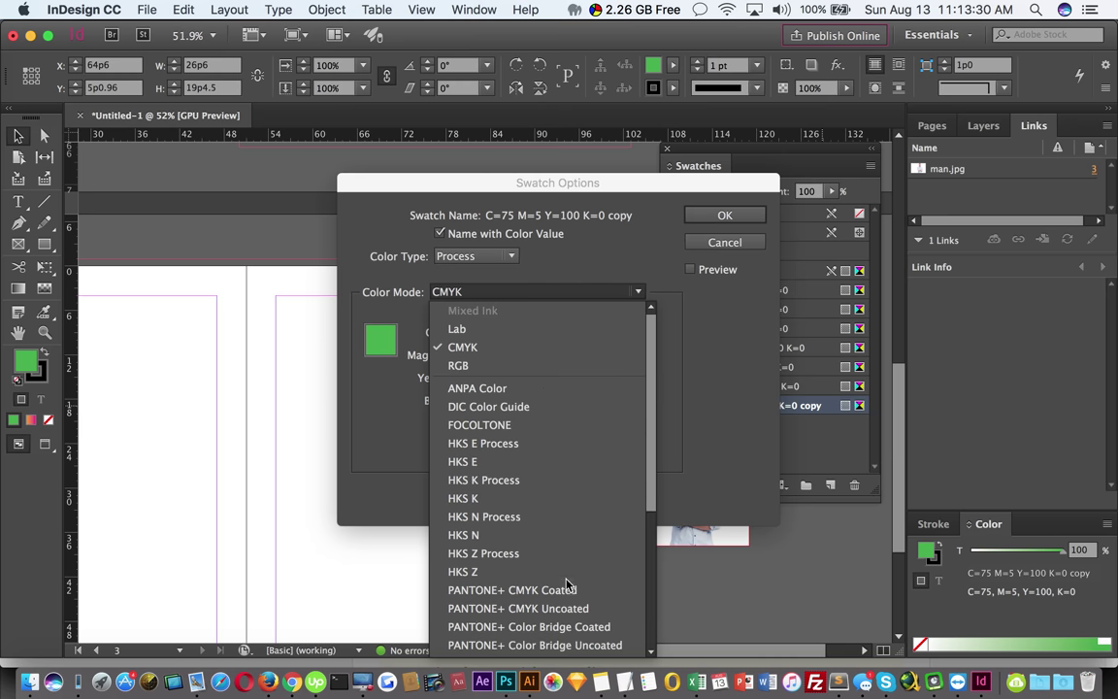
{"action": "left_click", "coordinate": [490, 349]}
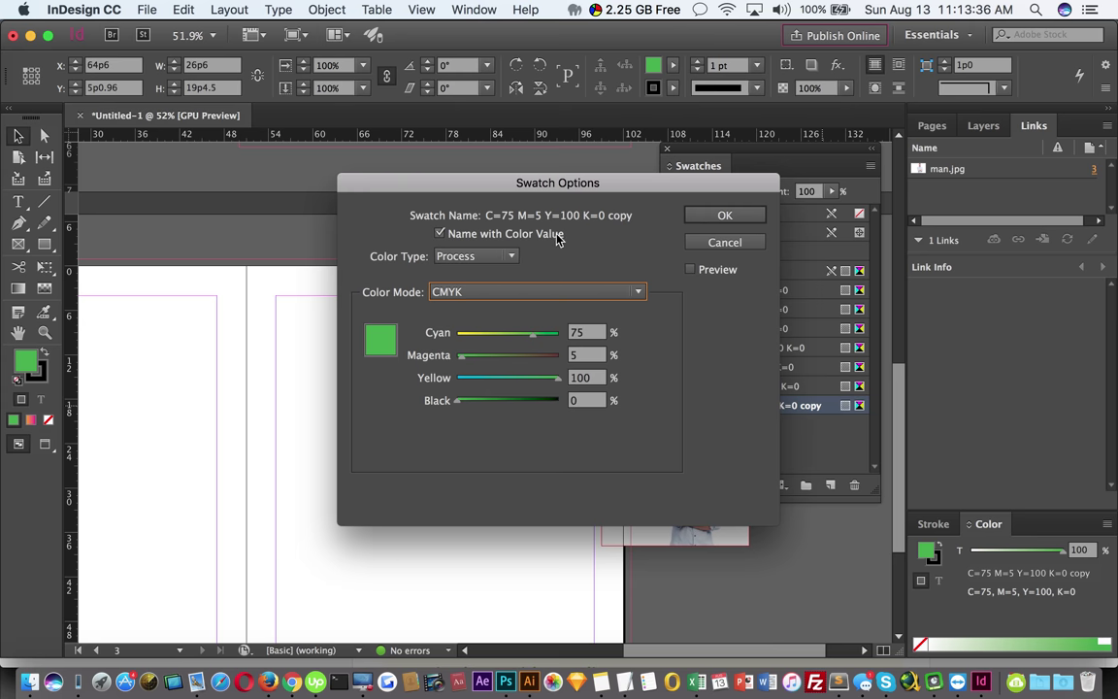
Try a custom name and a previewed mix of 75% cyan, 0% magenta, 48% yellow for the copied swatch, then discard the changes
{"action": "left_click", "coordinate": [440, 234]}
{"action": "left_click", "coordinate": [439, 234]}
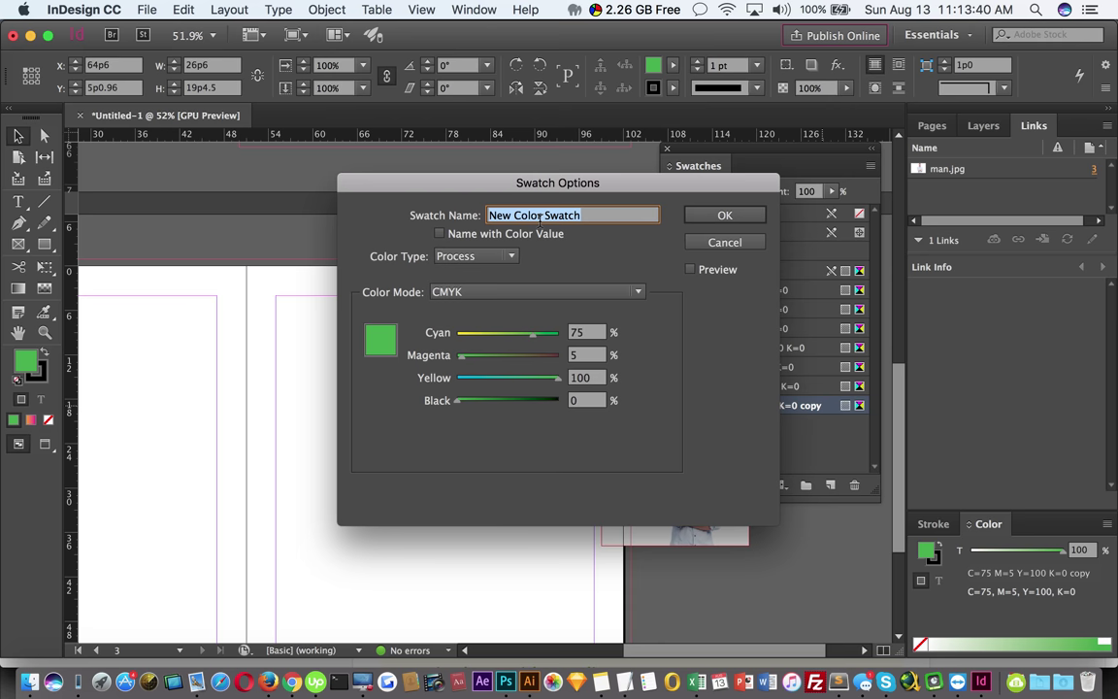
{"action": "left_click", "coordinate": [692, 269]}
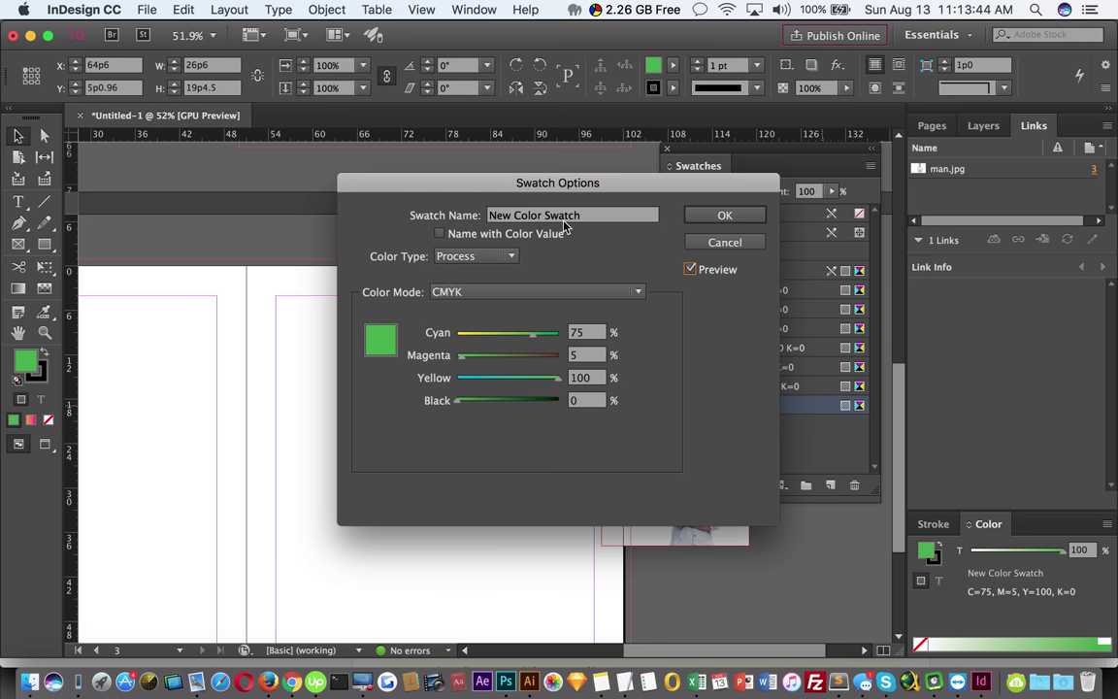
{"action": "left_click_drag", "start_coordinate": [520, 185], "coordinate": [852, 185]}
{"action": "left_click_drag", "start_coordinate": [793, 356], "coordinate": [837, 379]}
{"action": "left_click", "coordinate": [813, 379]}
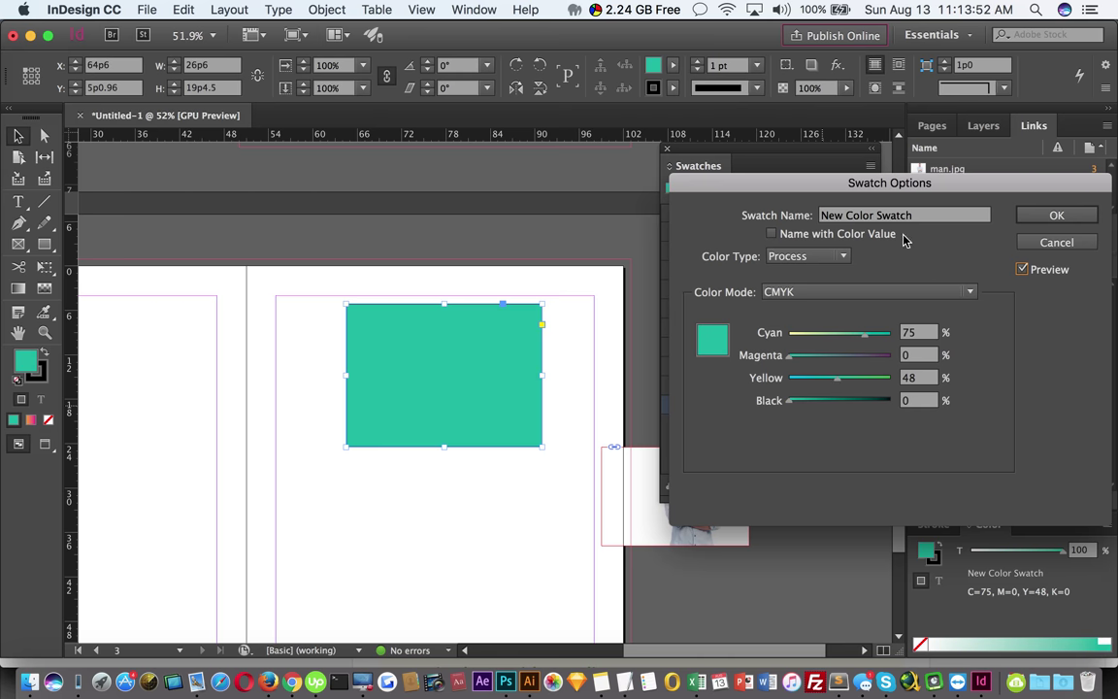
{"action": "left_click", "coordinate": [862, 218]}
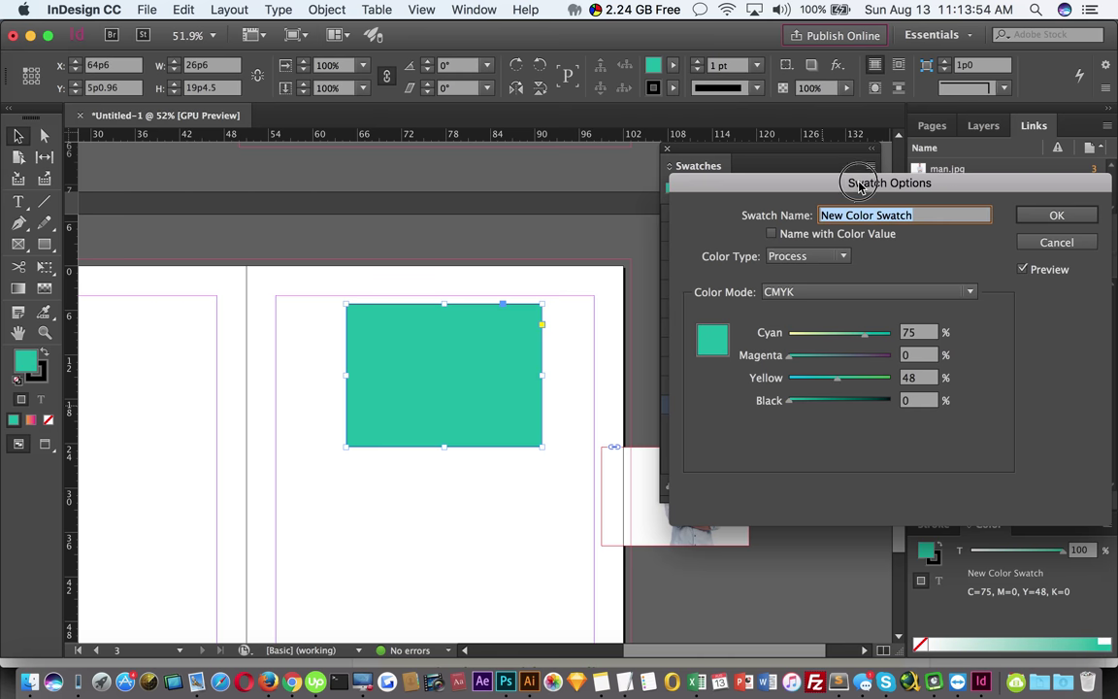
{"action": "left_click_drag", "start_coordinate": [859, 185], "coordinate": [779, 191]}
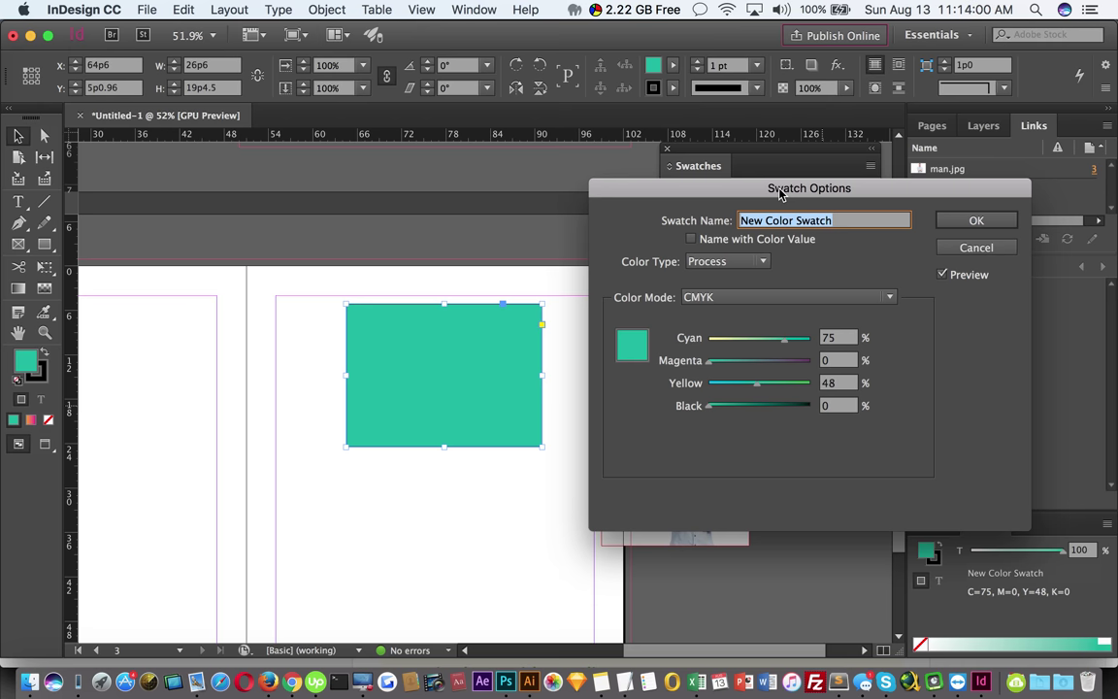
{"action": "left_click", "coordinate": [988, 247]}
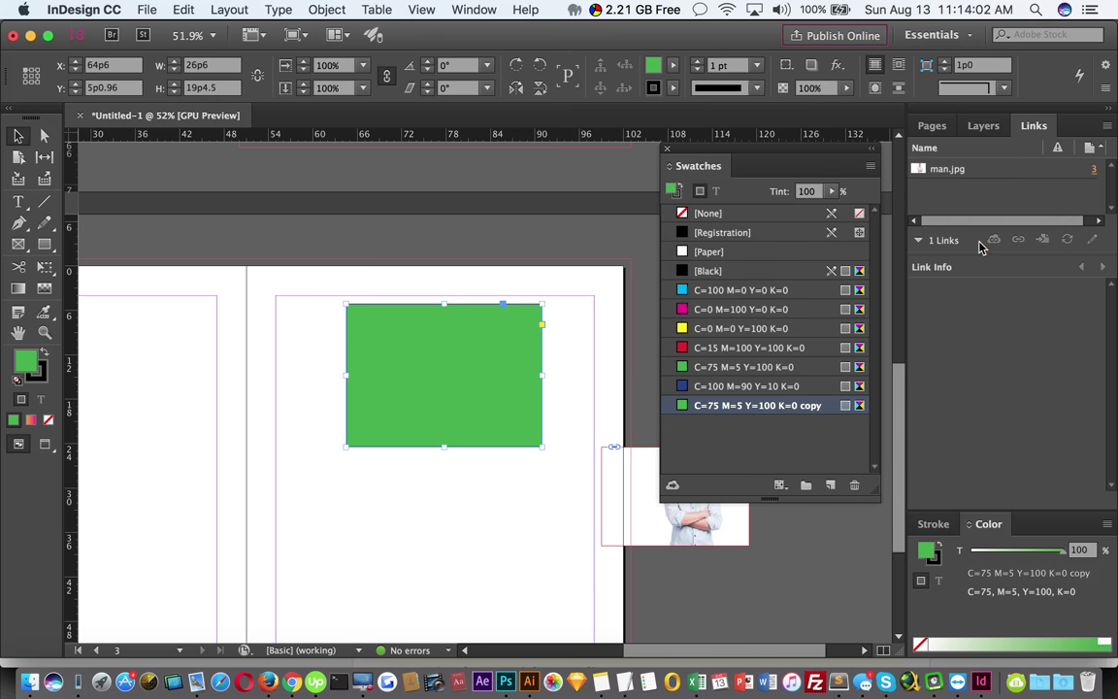
Show the Info panel over the page and compare its details with nothing selected and with the green rectangle selected
{"action": "left_click", "coordinate": [473, 9]}
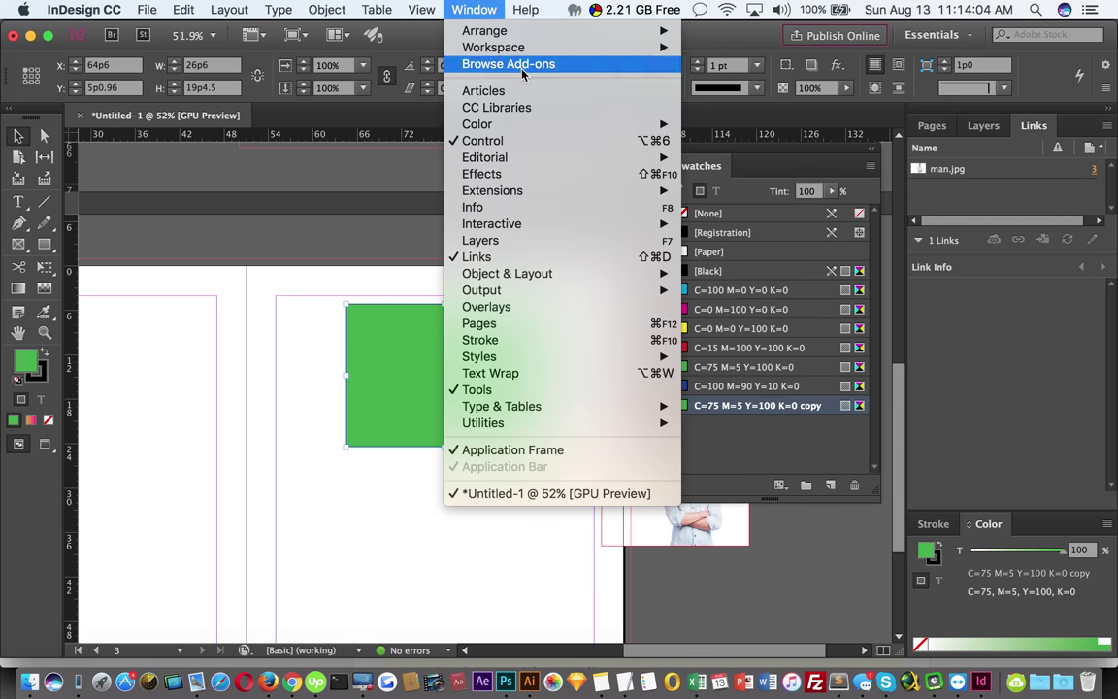
{"action": "mouse_move", "coordinate": [523, 161]}
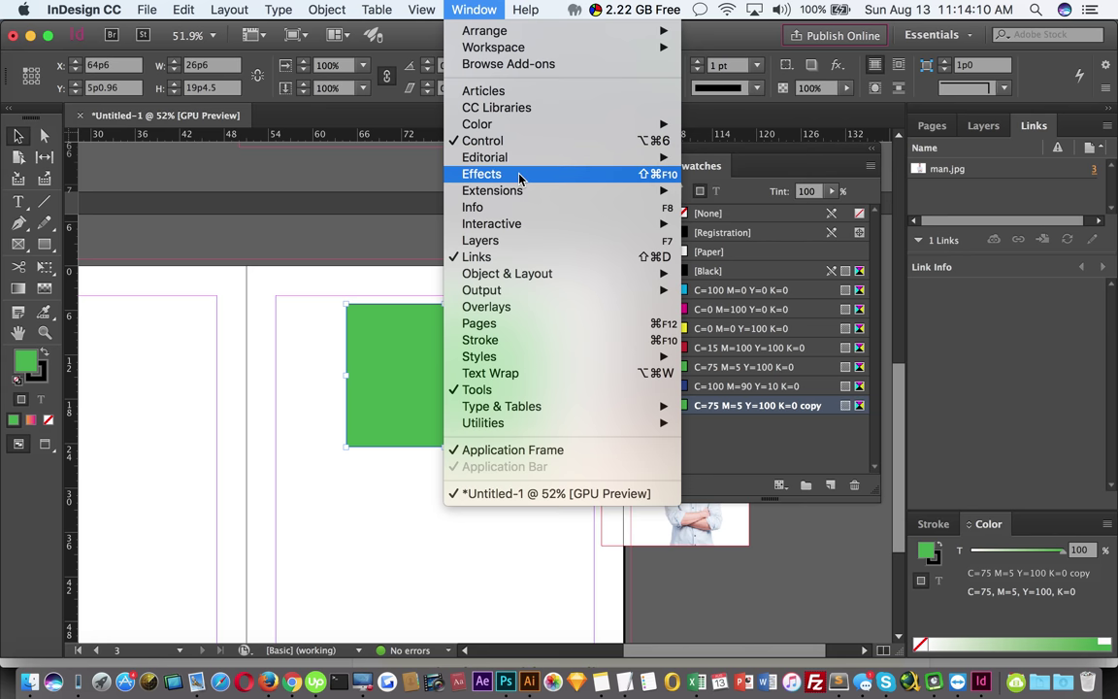
{"action": "mouse_move", "coordinate": [521, 193]}
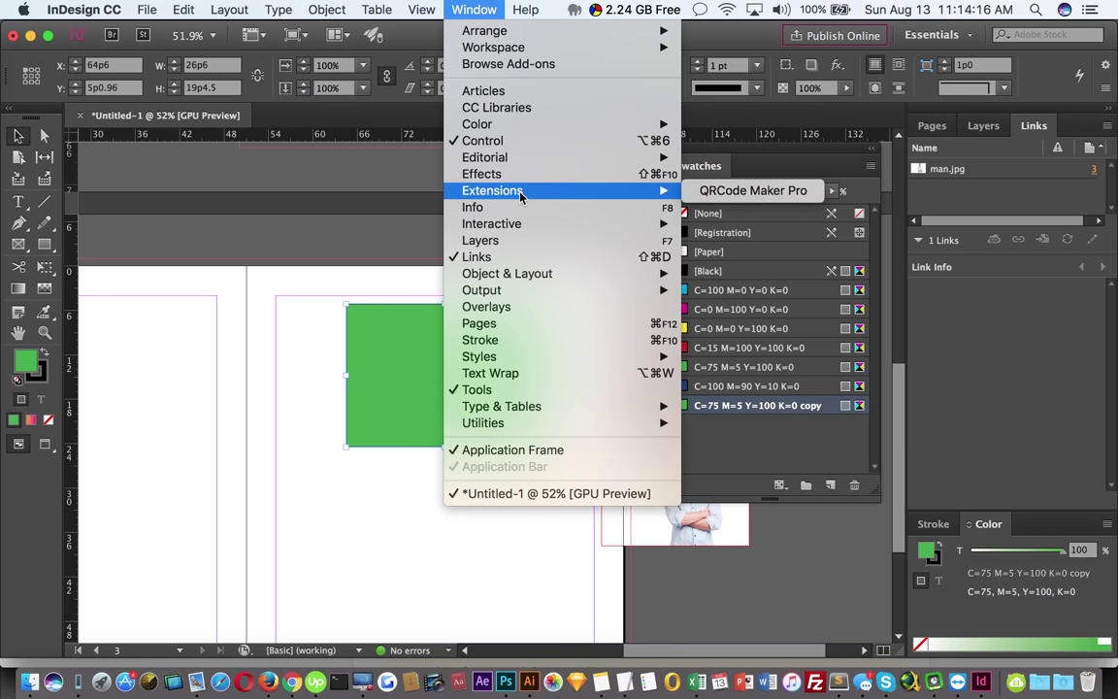
{"action": "left_click", "coordinate": [524, 207]}
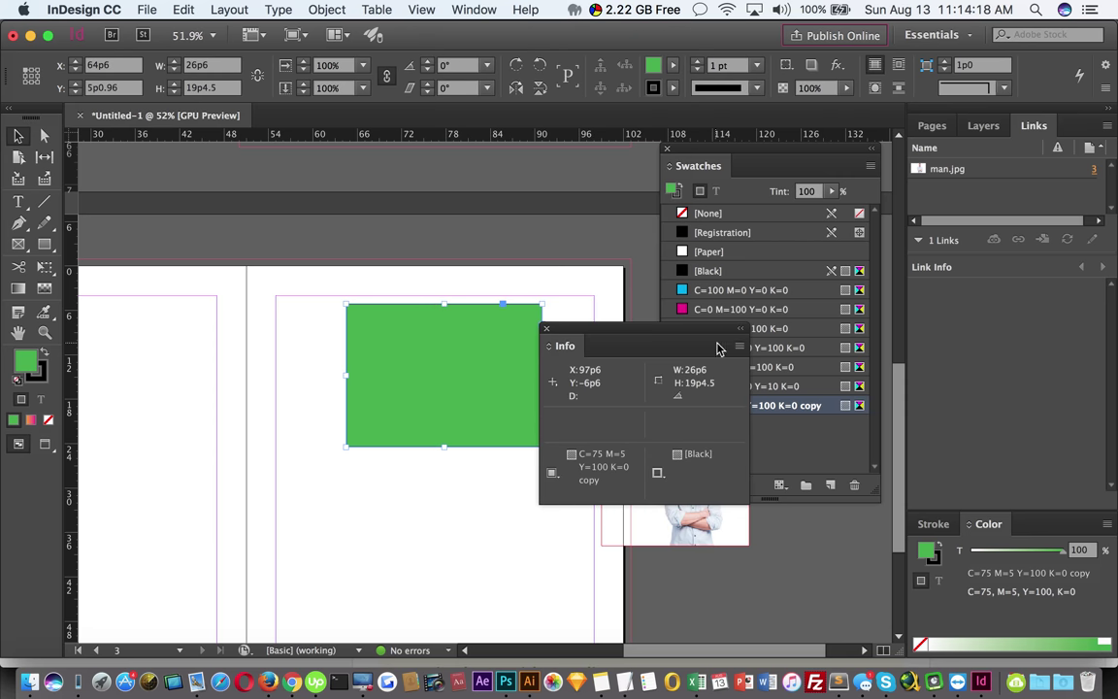
{"action": "left_click_drag", "start_coordinate": [599, 342], "coordinate": [467, 231]}
{"action": "left_click", "coordinate": [395, 460]}
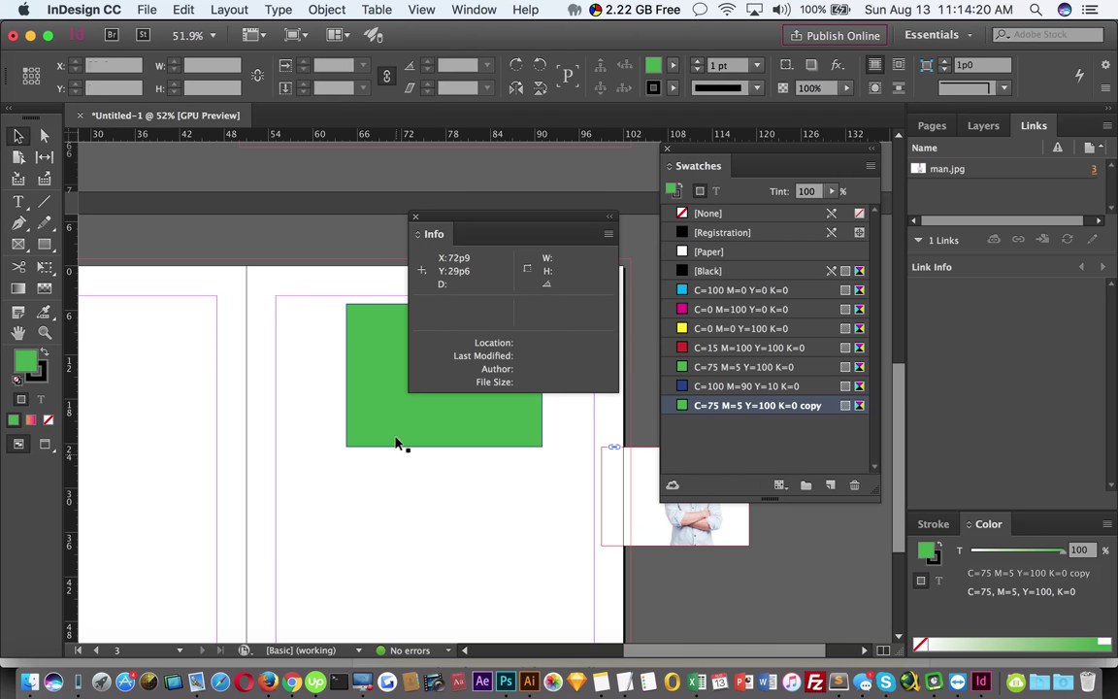
{"action": "key", "text": "slash"}
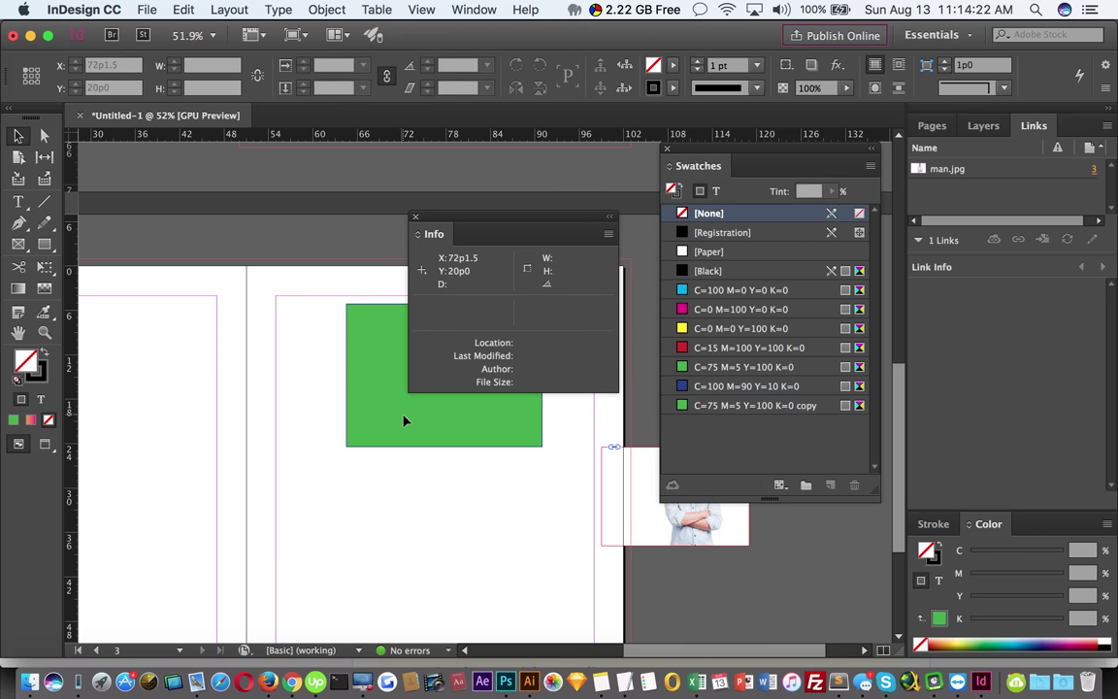
{"action": "left_click", "coordinate": [403, 419]}
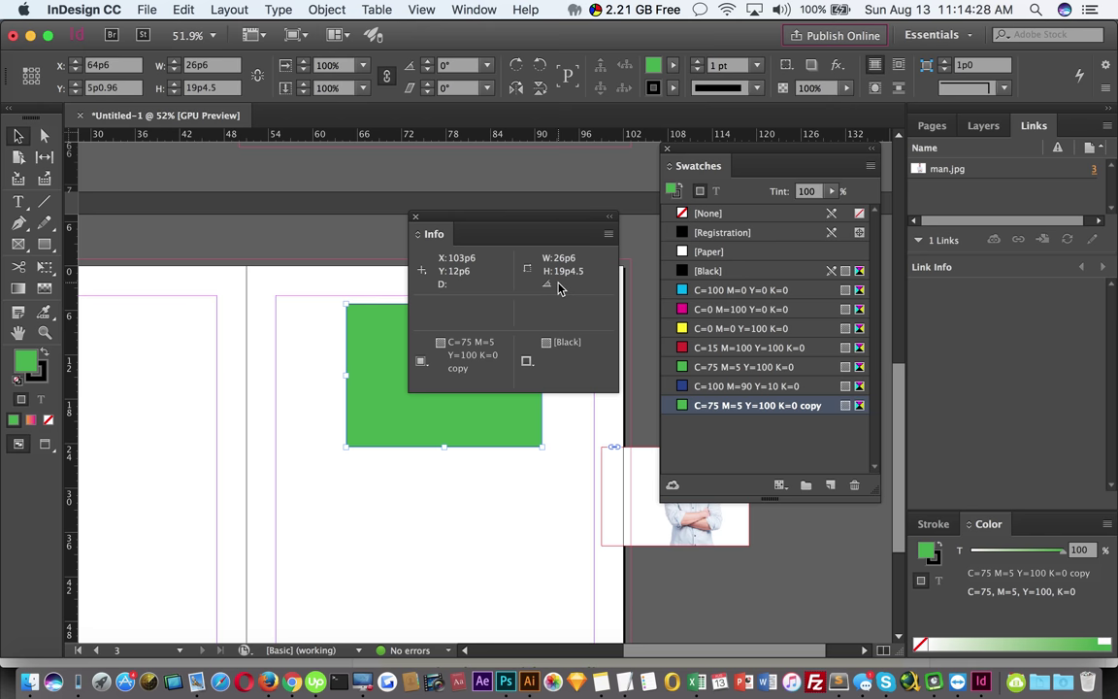
Try centimeters on the horizontal ruler, then set both the horizontal and vertical rulers to inches
{"action": "right_click", "coordinate": [297, 141]}
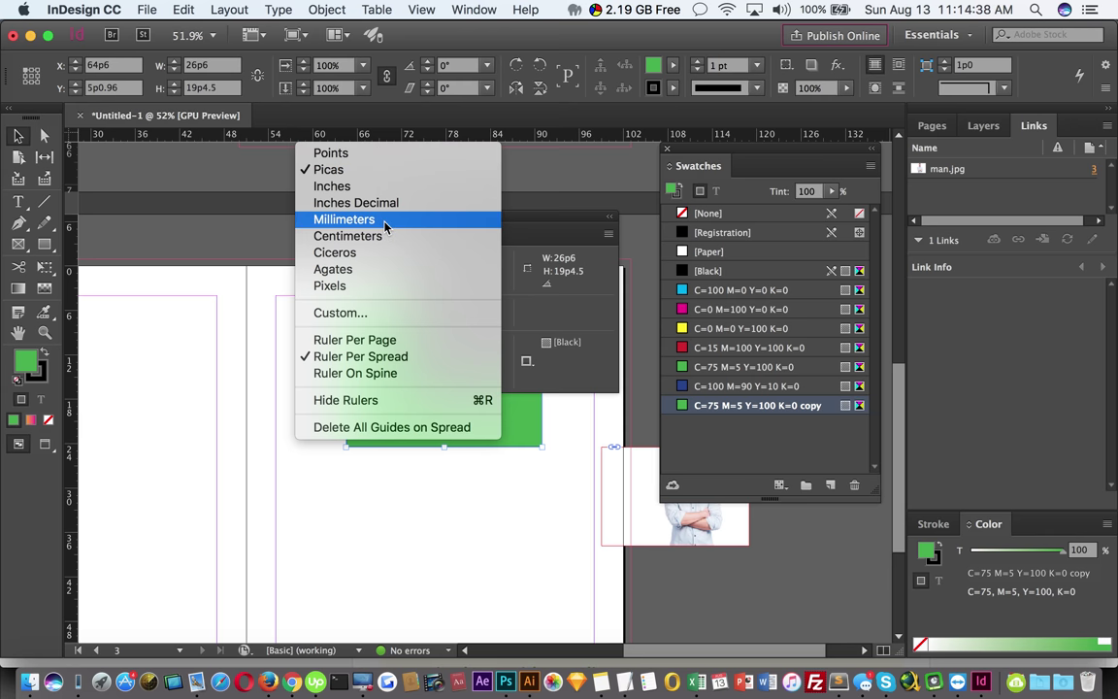
{"action": "left_click", "coordinate": [386, 235]}
{"action": "right_click", "coordinate": [339, 141]}
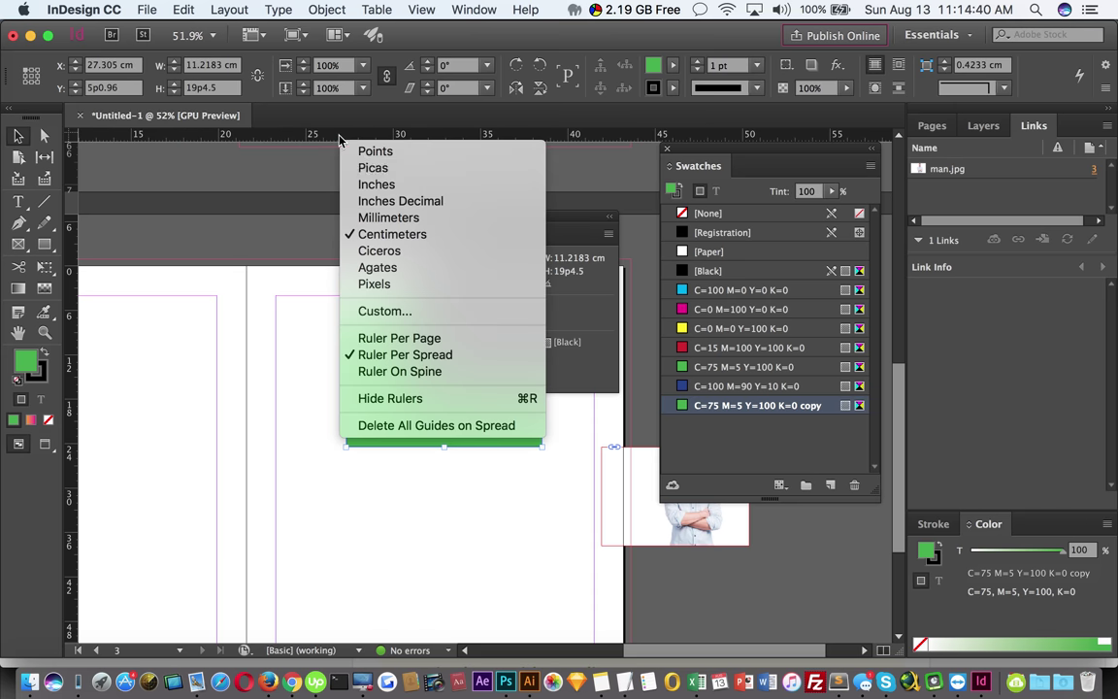
{"action": "left_click", "coordinate": [418, 184]}
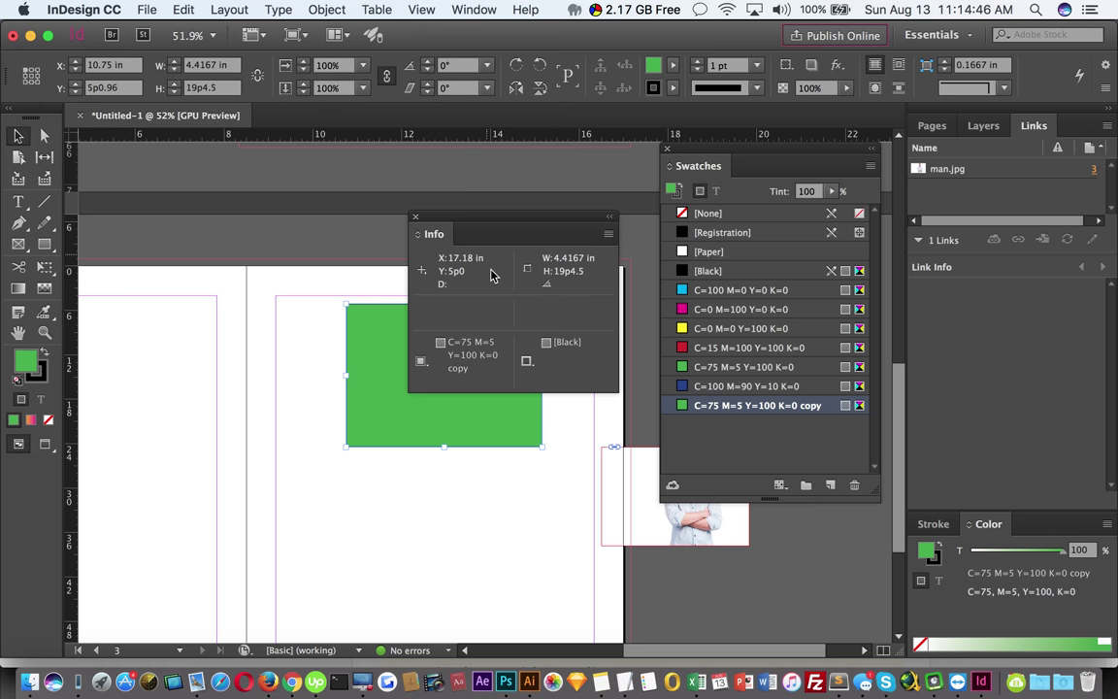
{"action": "right_click", "coordinate": [71, 241]}
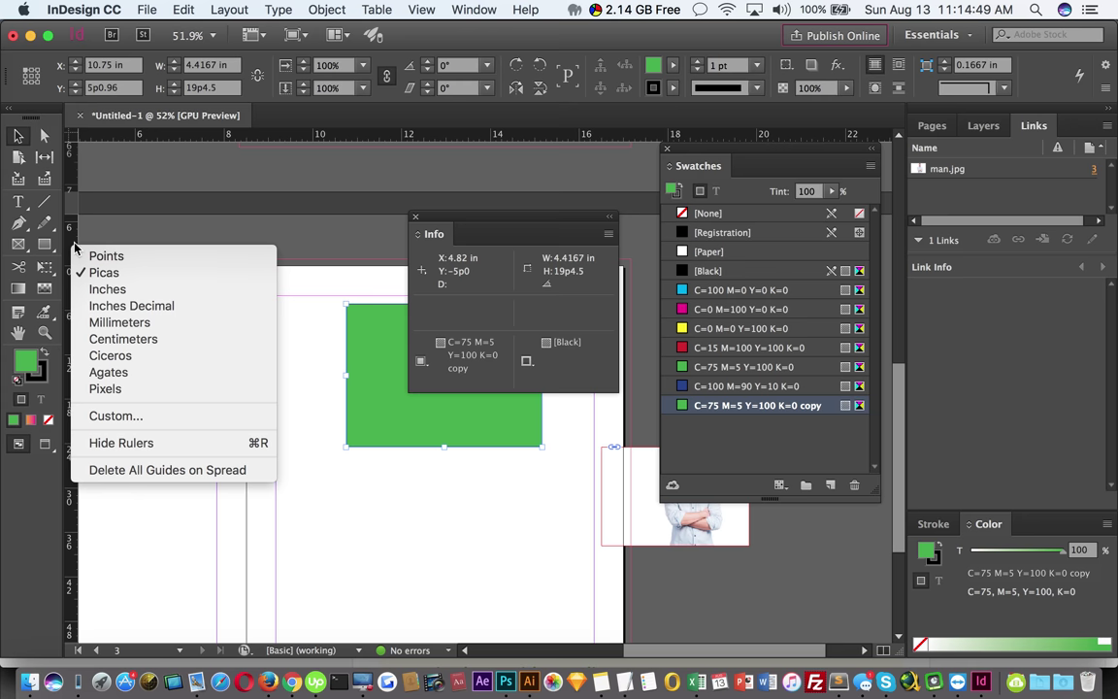
{"action": "left_click", "coordinate": [150, 289]}
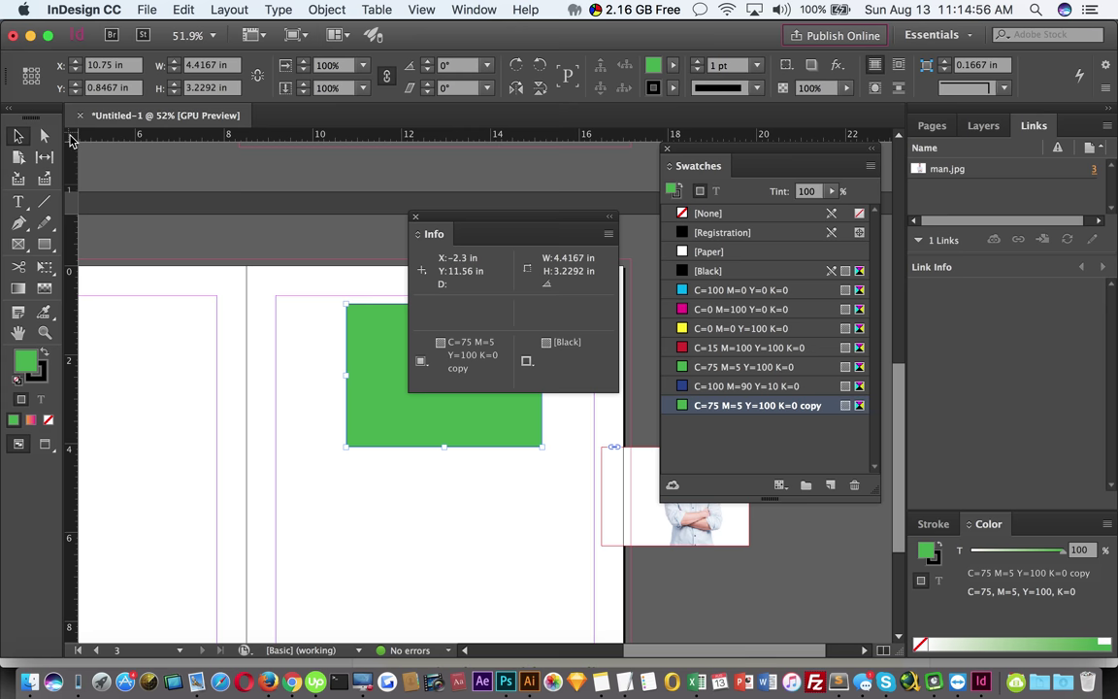
Try a ruler zero point just outside the green rectangle's upper-left corner, then reset the origin to its default
{"action": "left_click_drag", "start_coordinate": [68, 138], "coordinate": [309, 309]}
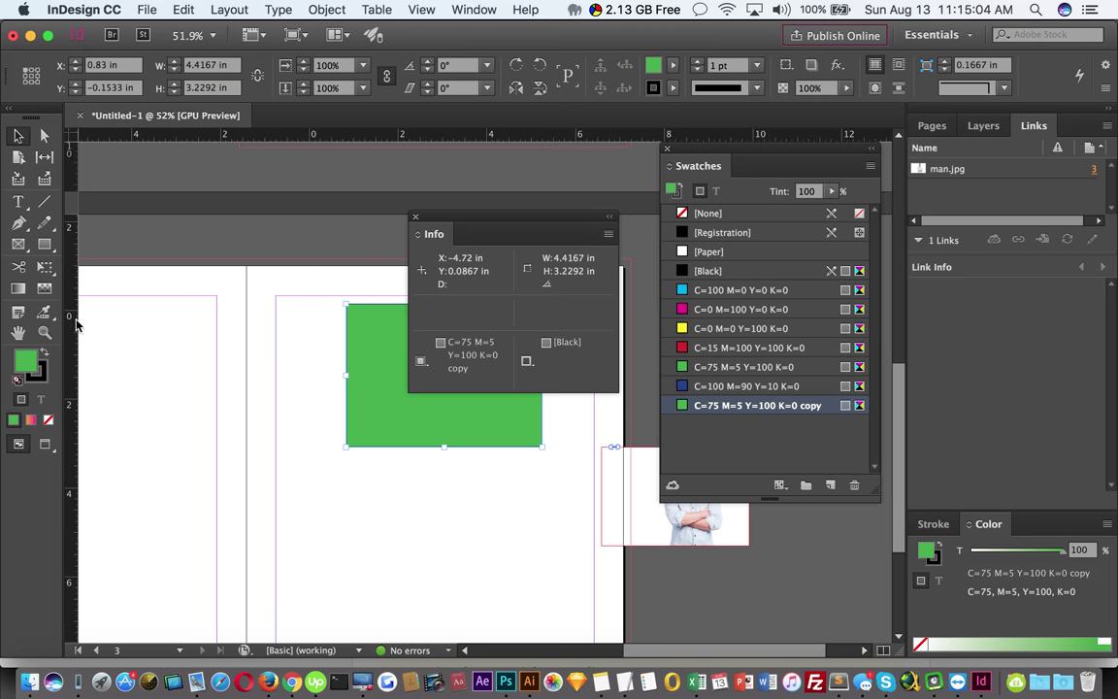
{"action": "double_click", "coordinate": [70, 136]}
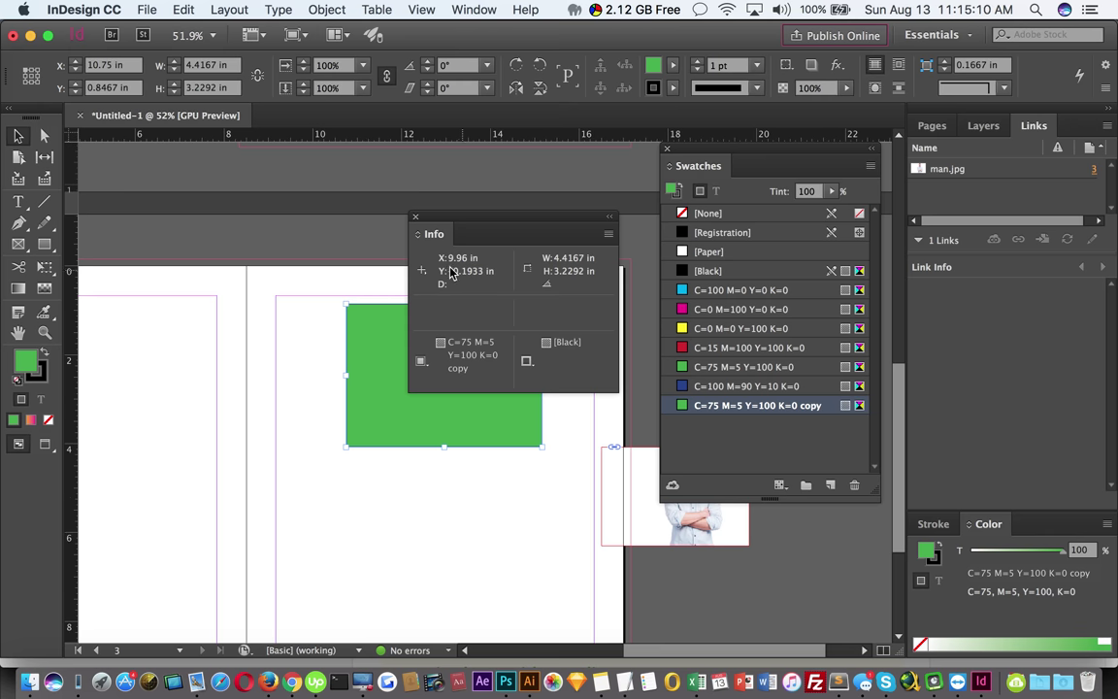
Move the green rectangle to about X 9.78 in, Y 2.73 in, then select the man.jpg image to read its file details
{"action": "left_click_drag", "start_coordinate": [391, 395], "coordinate": [349, 478]}
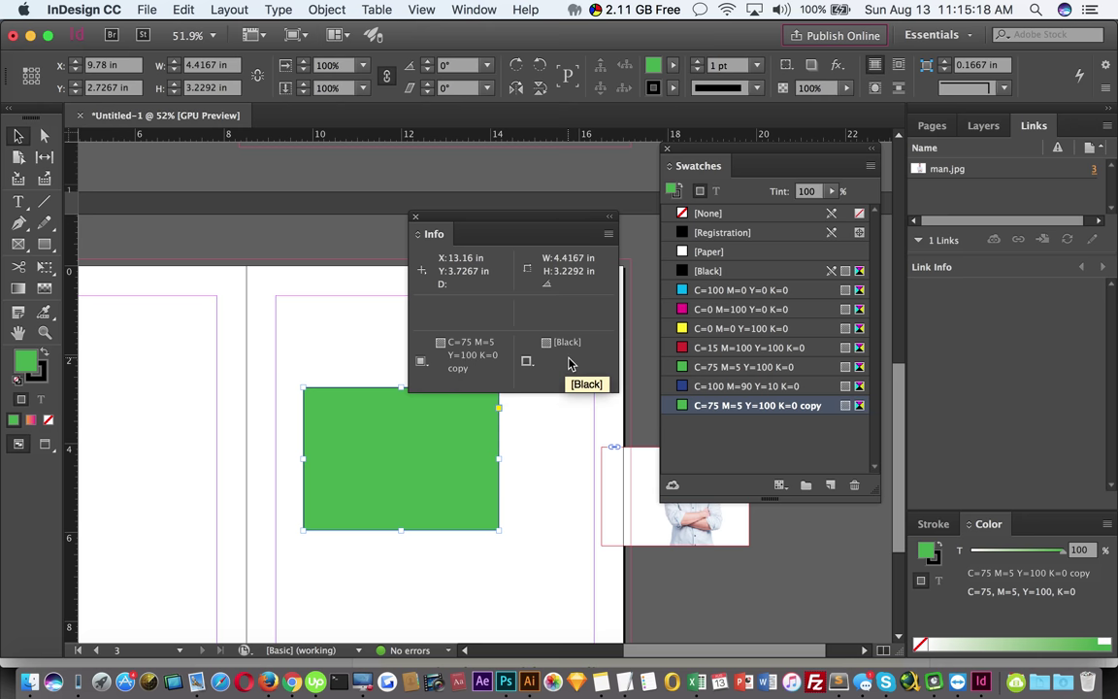
{"action": "left_click", "coordinate": [630, 504]}
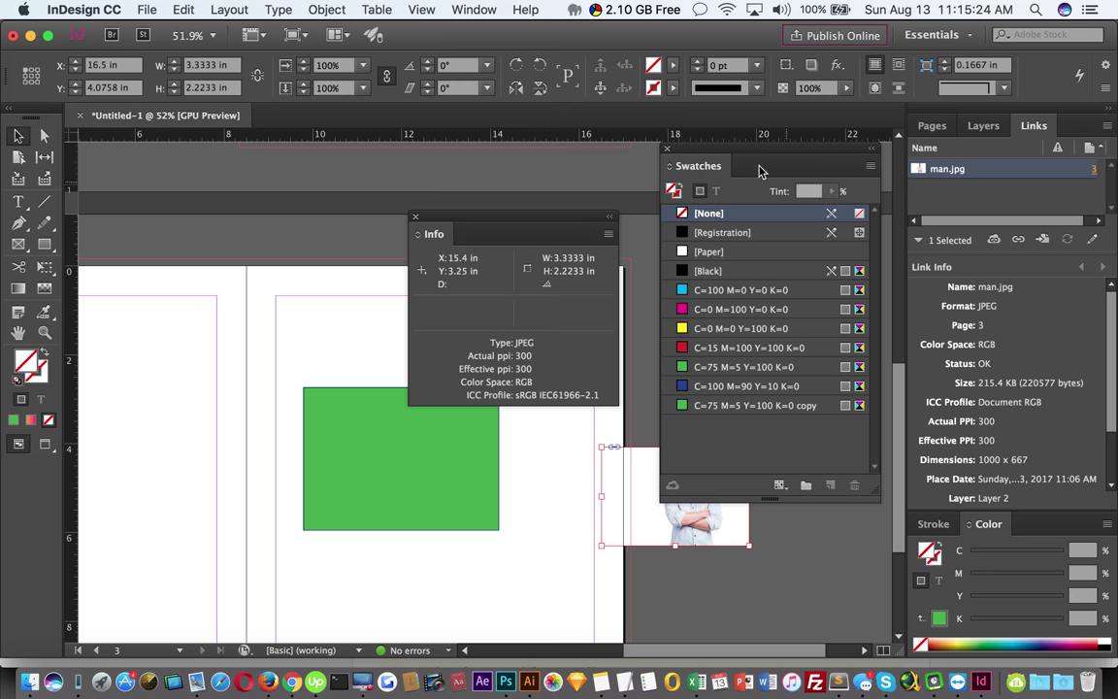
Close the floating Swatches and Info panels to clear the view of the page
{"action": "left_click", "coordinate": [667, 149]}
{"action": "left_click_drag", "start_coordinate": [443, 233], "coordinate": [569, 180]}
{"action": "left_click", "coordinate": [541, 164]}
Bring up the Align options from the Object & Layout group and place them beside the page
{"action": "left_click", "coordinate": [480, 11]}
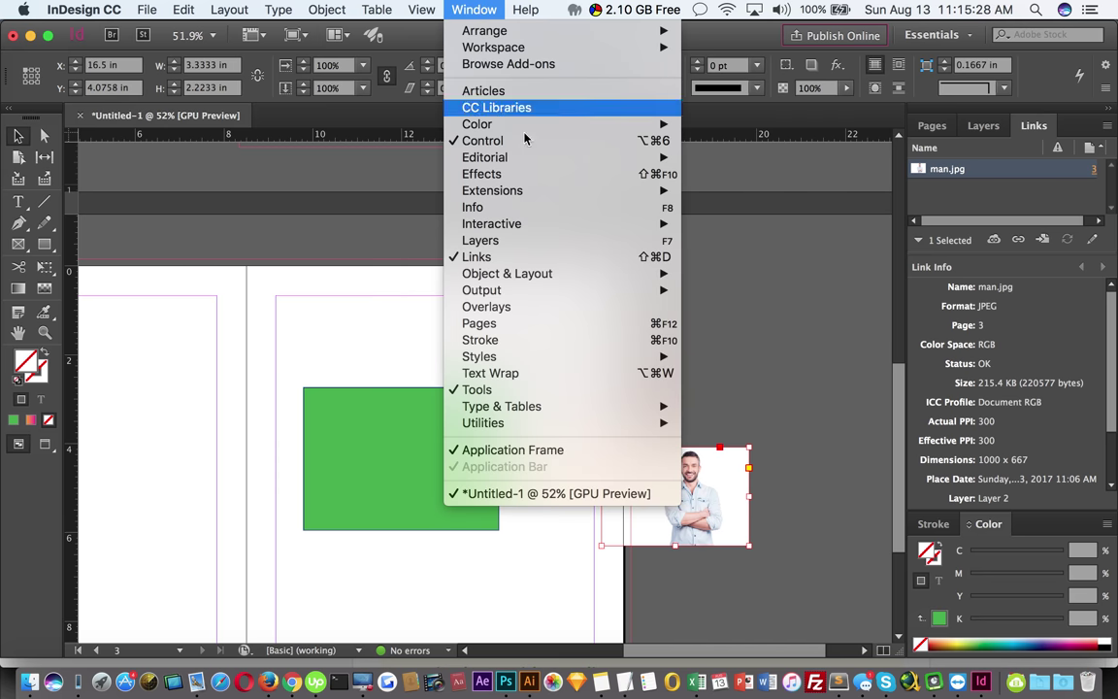
{"action": "mouse_move", "coordinate": [559, 233]}
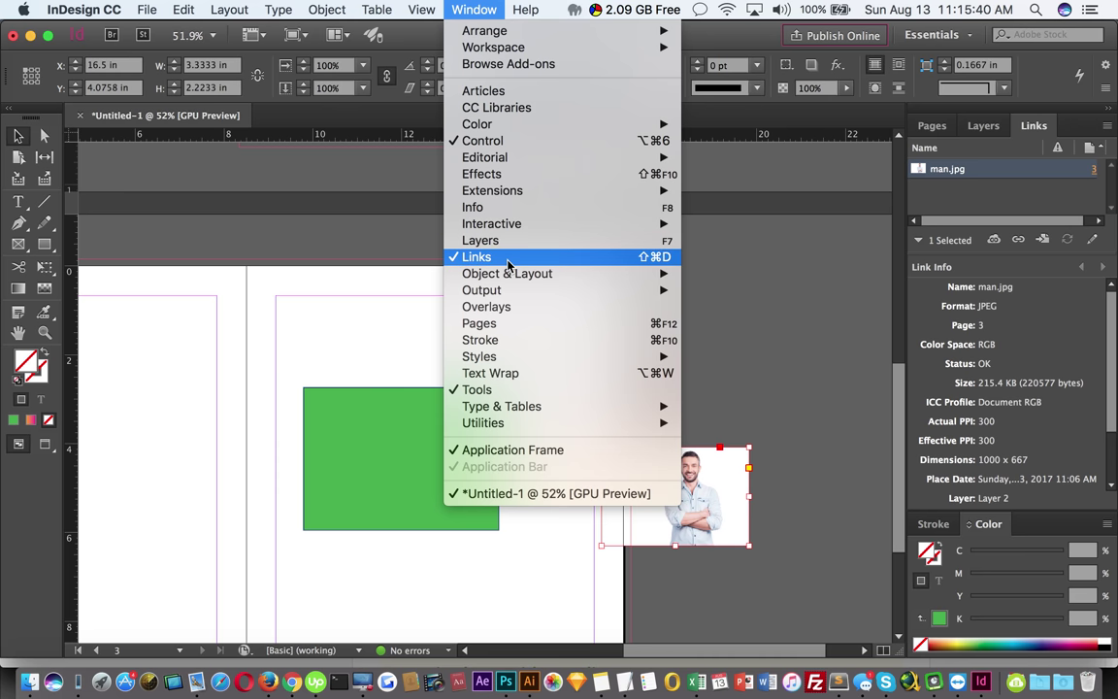
{"action": "mouse_move", "coordinate": [540, 281]}
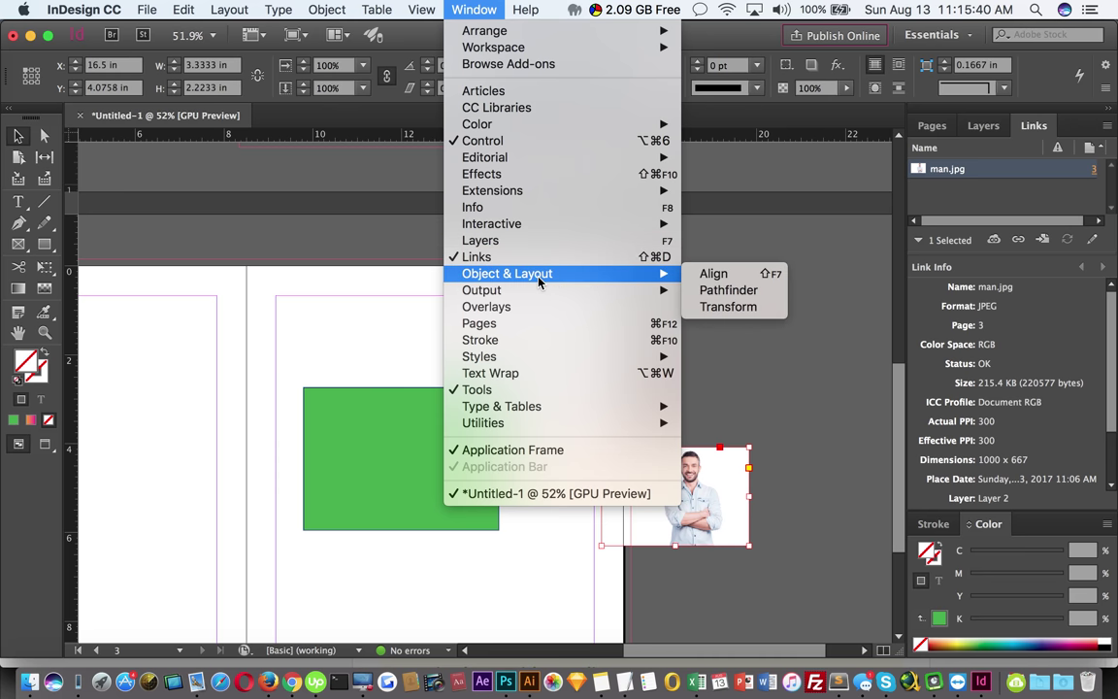
{"action": "left_click", "coordinate": [738, 277]}
{"action": "left_click_drag", "start_coordinate": [641, 308], "coordinate": [803, 207]}
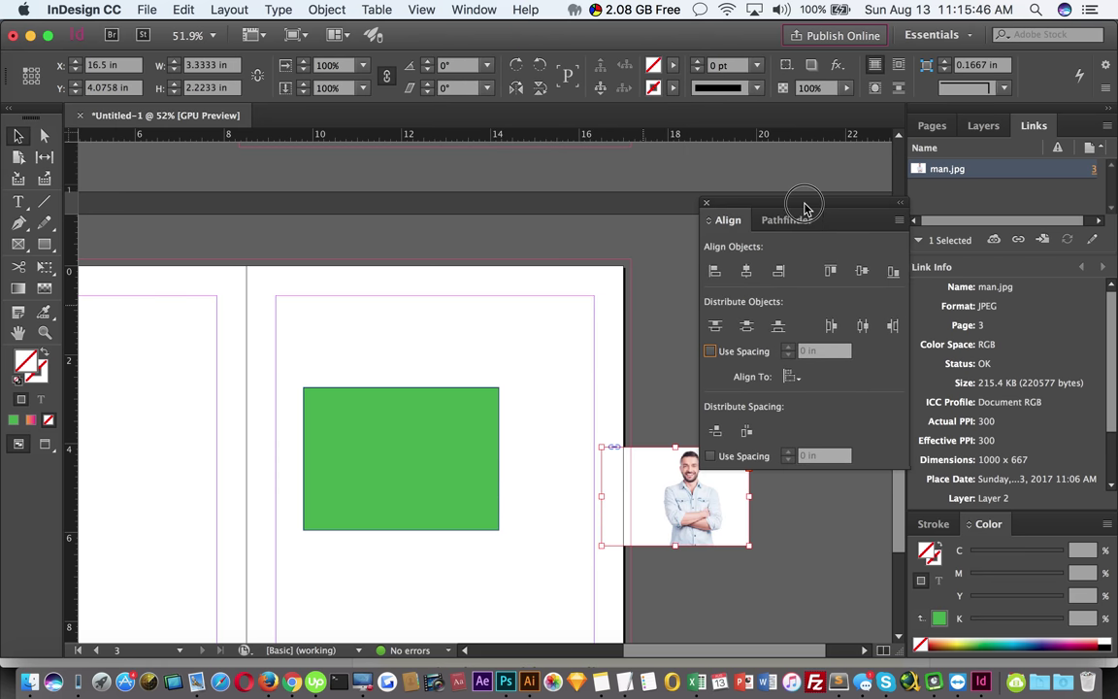
Delete the man.jpg image and draw a gradient-filled rectangle about 3 × 1.24 in above the green rectangle
{"action": "left_click_drag", "start_coordinate": [669, 478], "coordinate": [573, 299]}
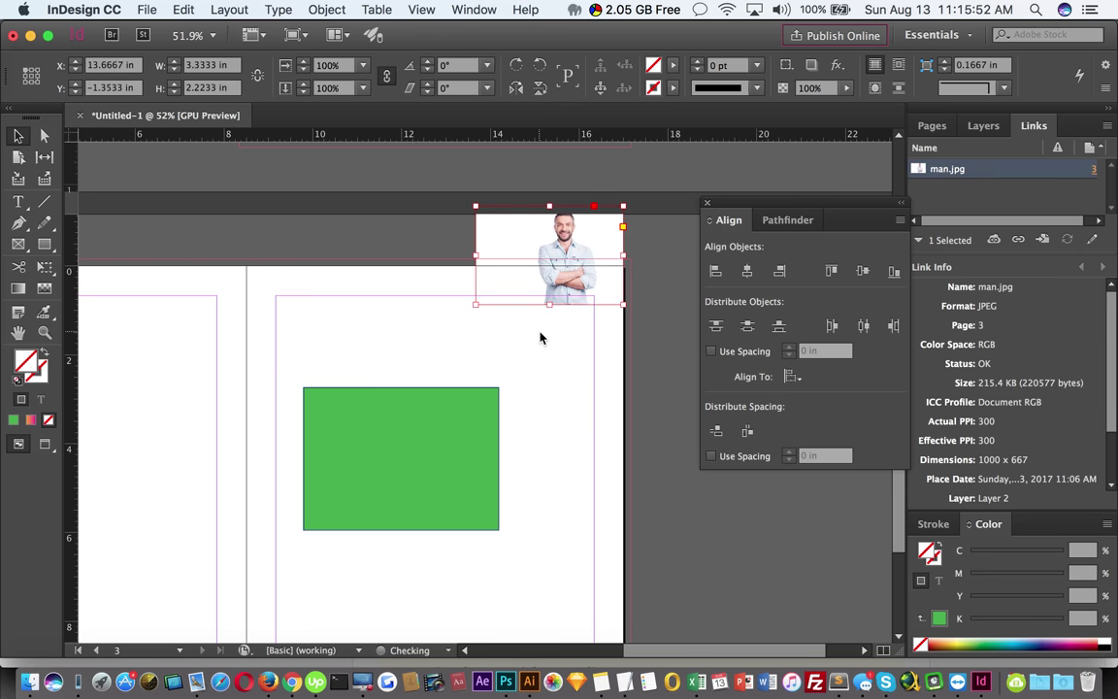
{"action": "key", "text": "BackSpace"}
{"action": "left_click", "coordinate": [43, 243]}
{"action": "left_click_drag", "start_coordinate": [310, 313], "coordinate": [446, 369]}
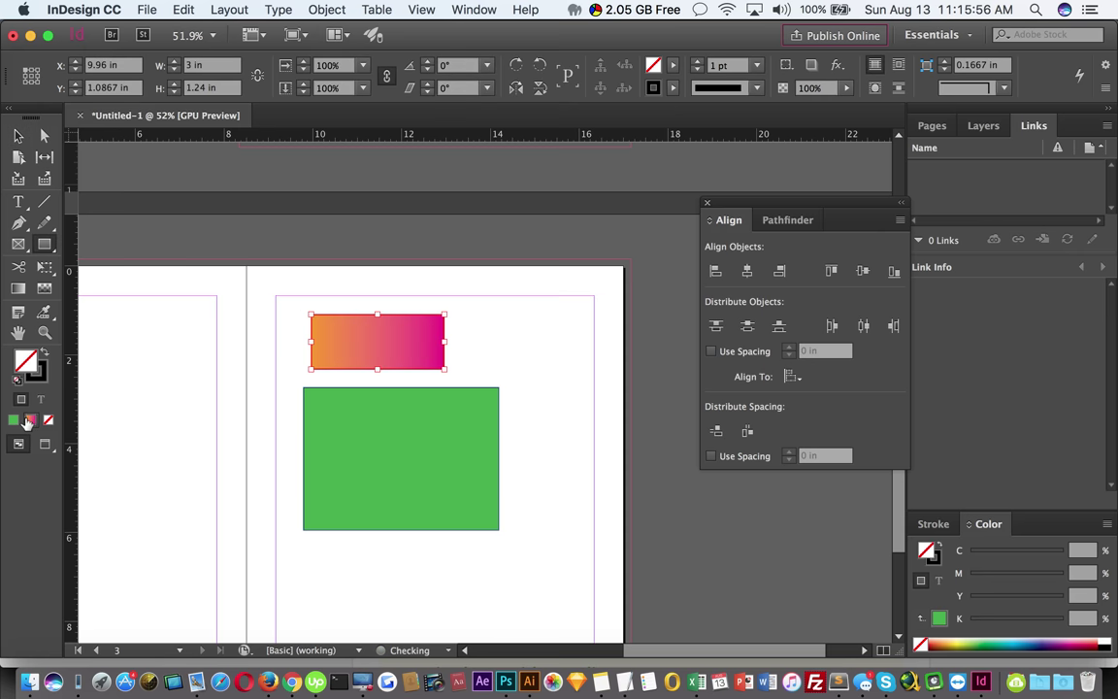
{"action": "key", "text": "period"}
Nudge the gradient rectangle, then try left-edge and horizontal-center alignment with the green rectangle before aligning both by their right edges
{"action": "left_click", "coordinate": [18, 136]}
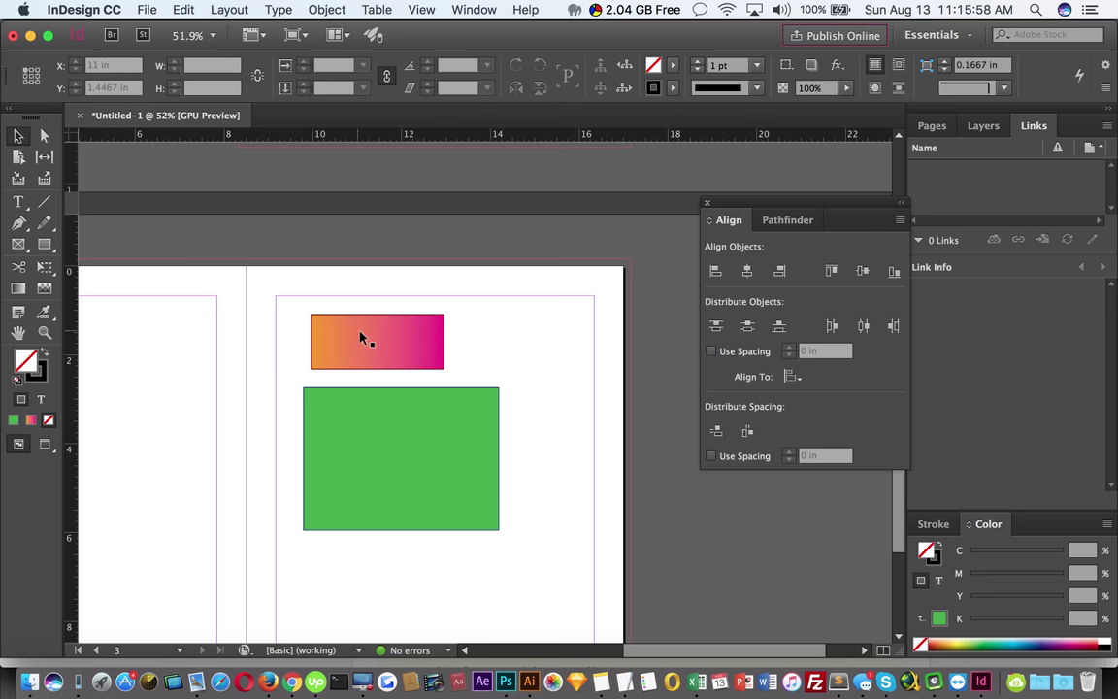
{"action": "left_click_drag", "start_coordinate": [362, 335], "coordinate": [375, 339]}
{"action": "left_click_drag", "start_coordinate": [264, 274], "coordinate": [357, 477]}
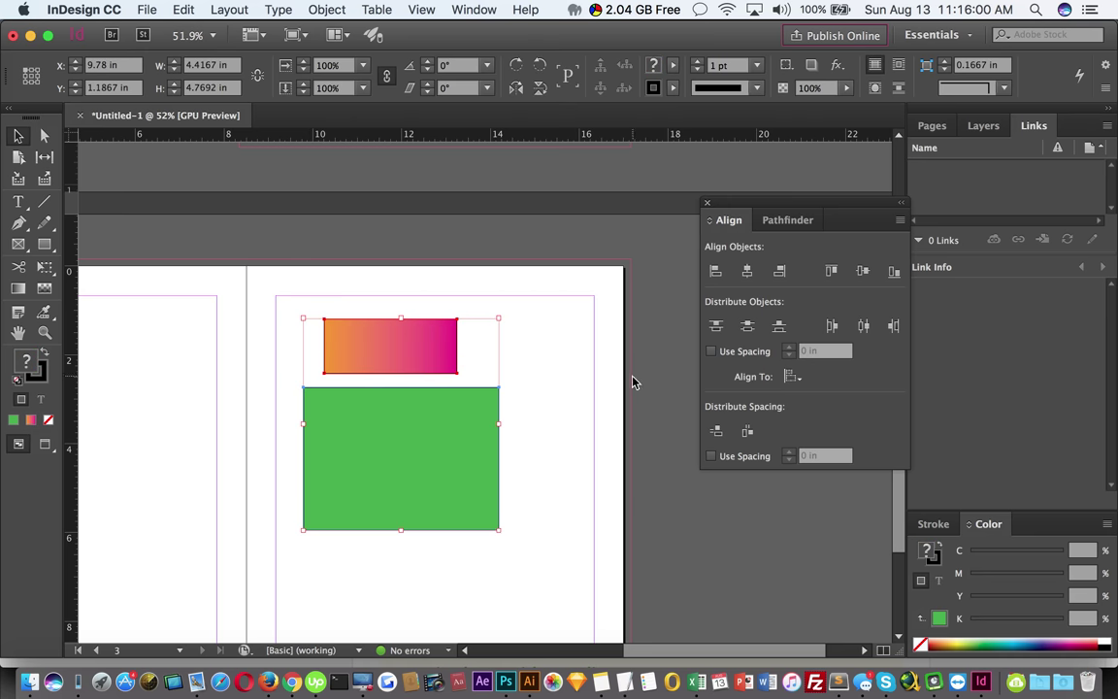
{"action": "left_click", "coordinate": [715, 271]}
{"action": "left_click", "coordinate": [747, 271]}
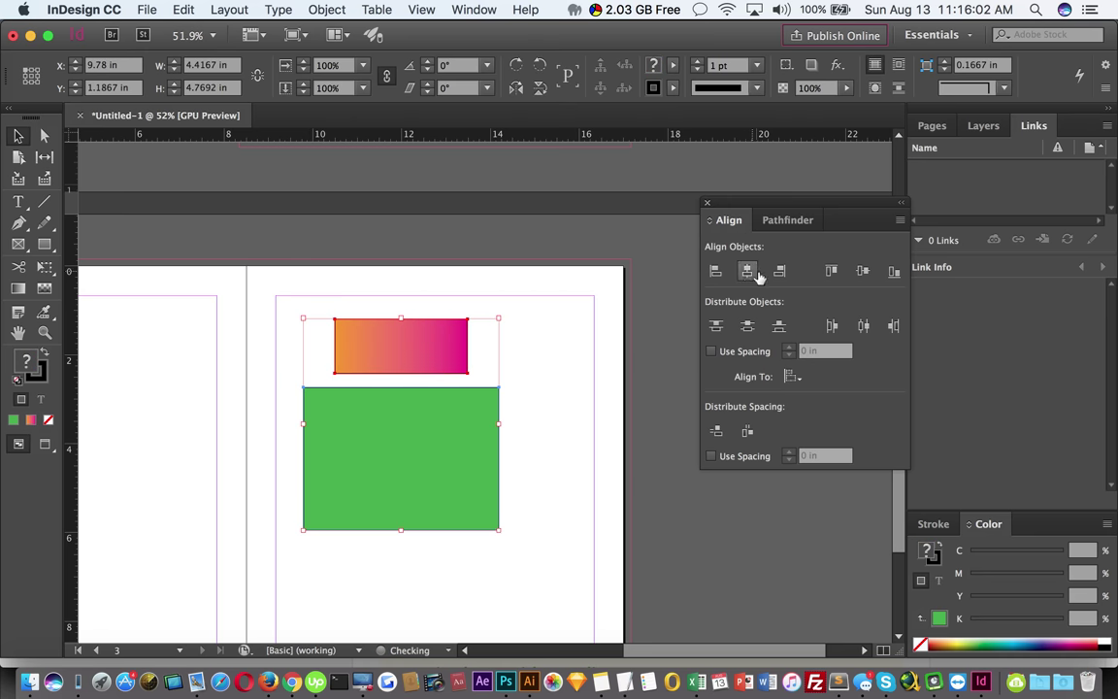
{"action": "left_click", "coordinate": [778, 272]}
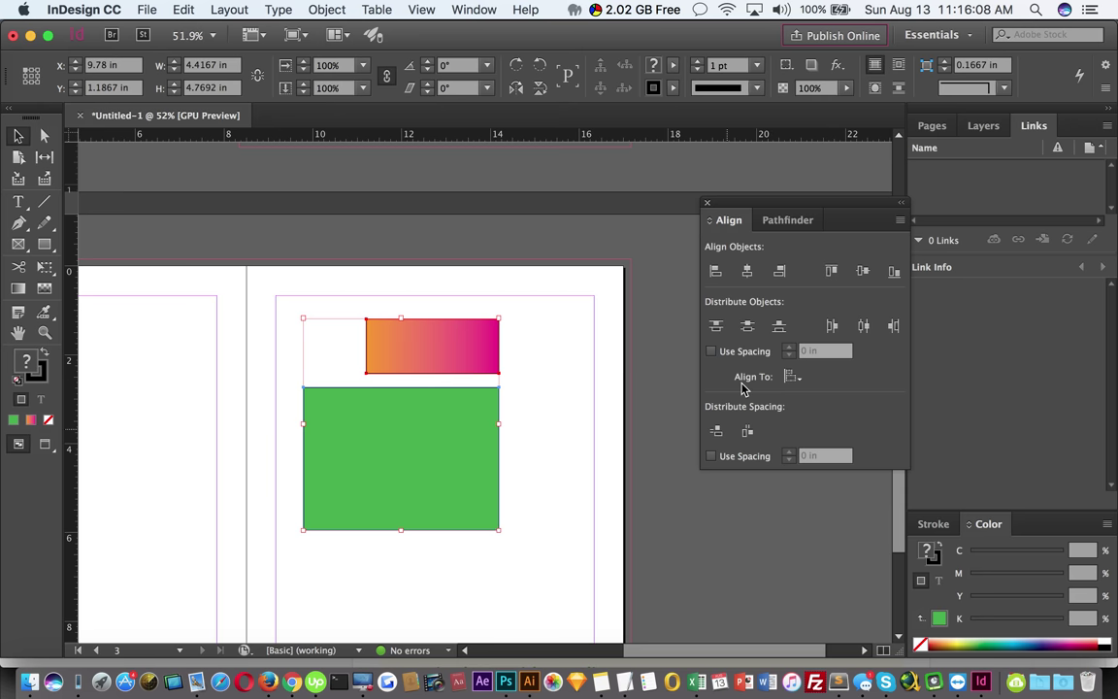
{"action": "left_click", "coordinate": [557, 361]}
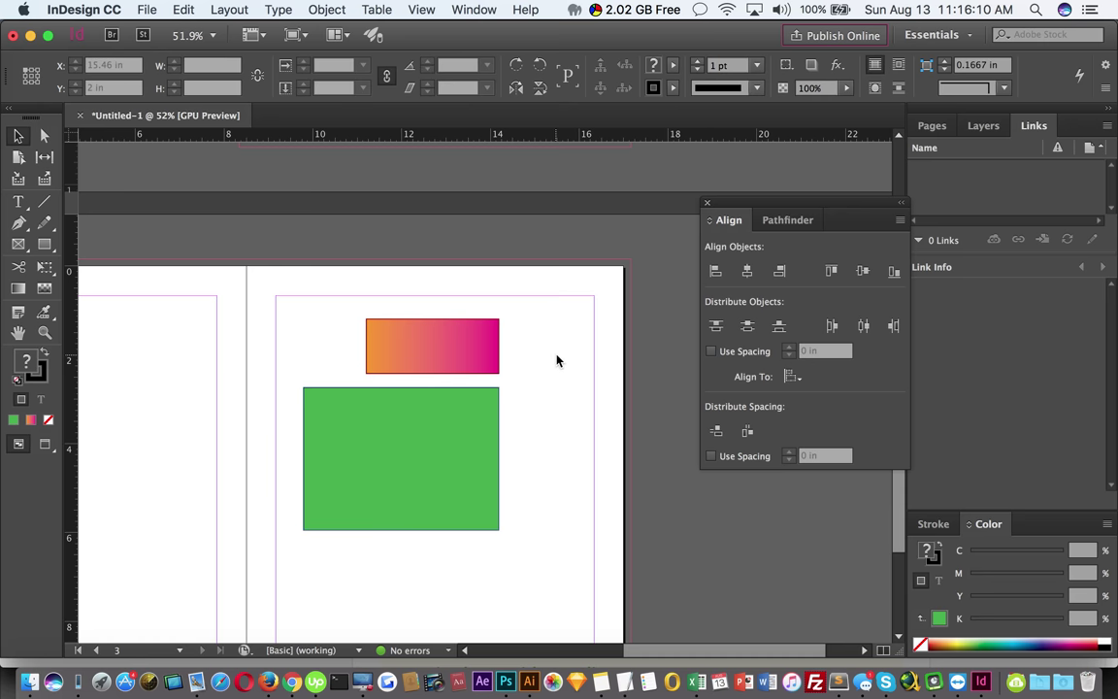
Show the Pathfinder options for combining and converting shapes
{"action": "left_click", "coordinate": [787, 220]}
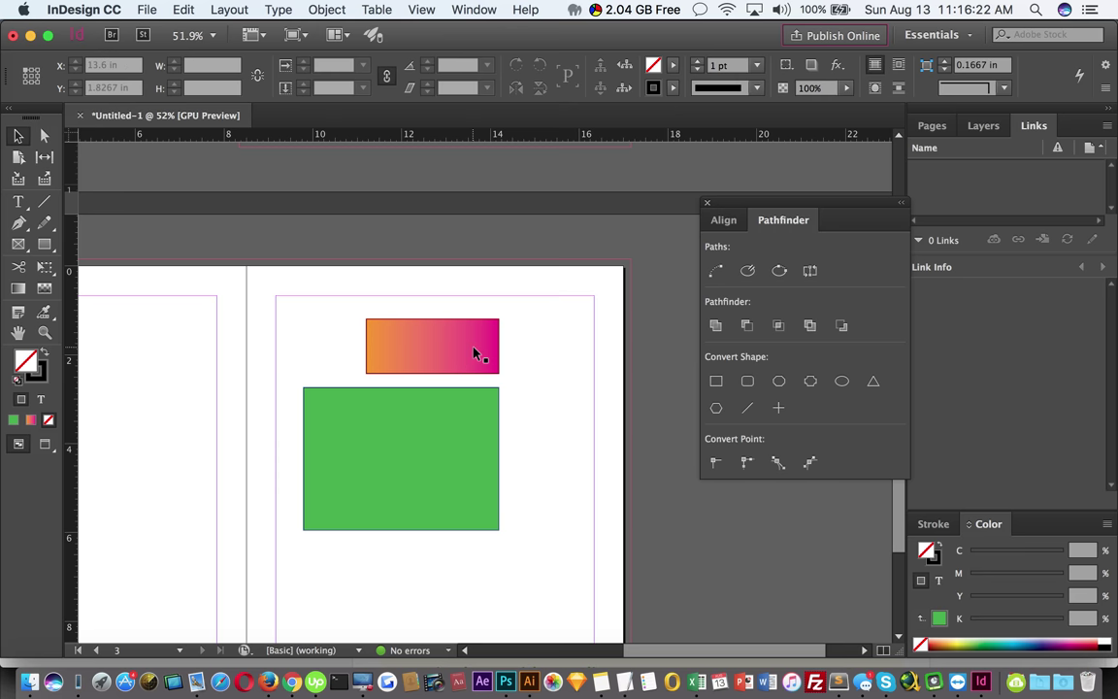
Overlap the gradient rectangle on the green rectangle's upper-right corner, try combining both with Pathfinder Add, and undo the union
{"action": "left_click_drag", "start_coordinate": [481, 351], "coordinate": [508, 390]}
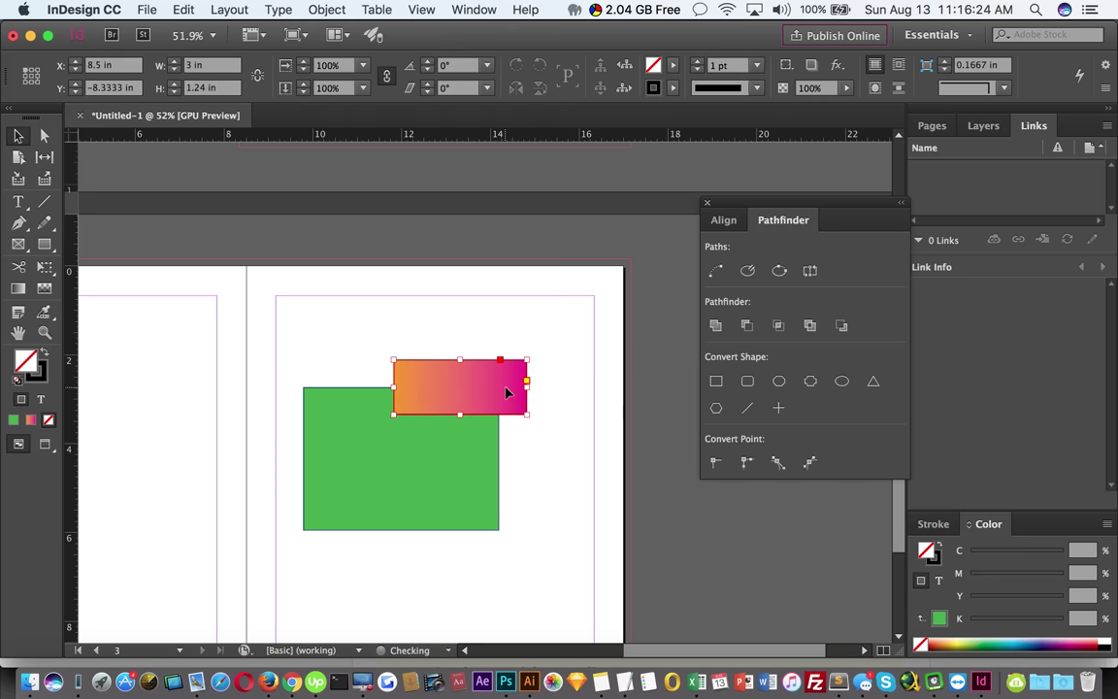
{"action": "left_click", "coordinate": [451, 462], "text": "shift"}
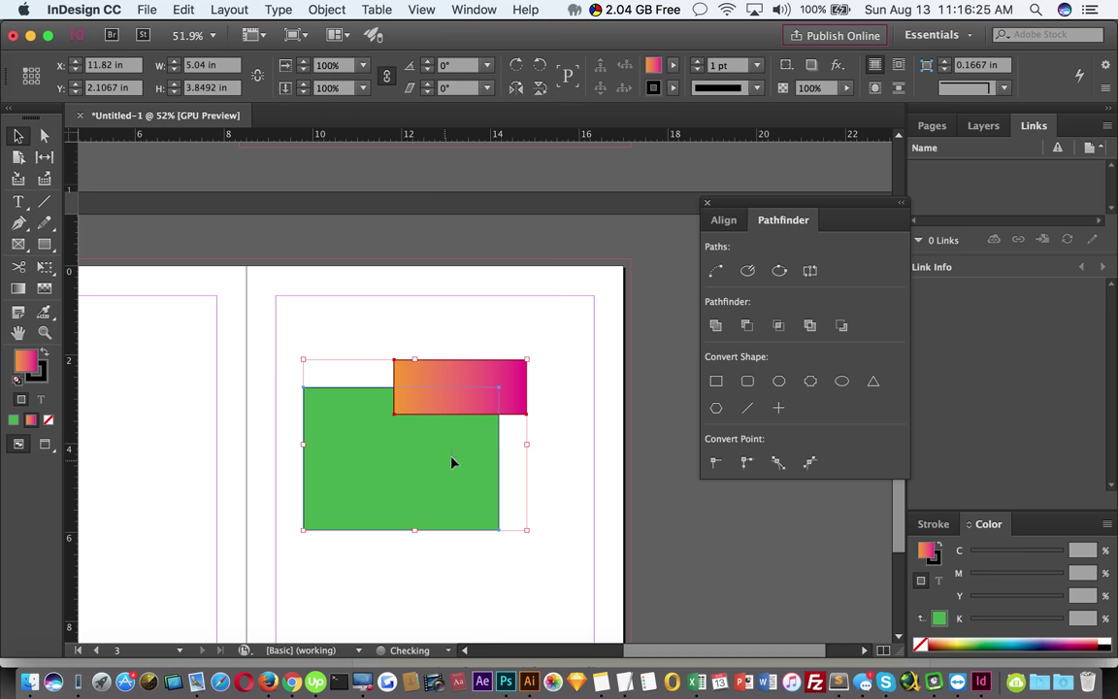
{"action": "left_click", "coordinate": [715, 326]}
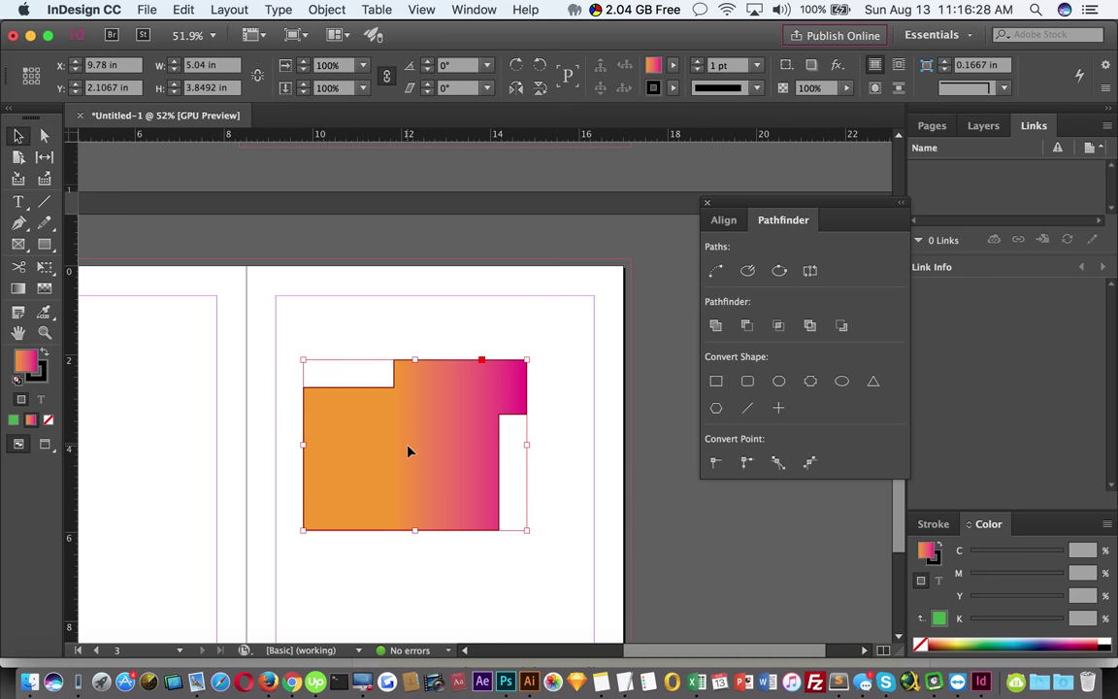
{"action": "key", "text": "super+z"}
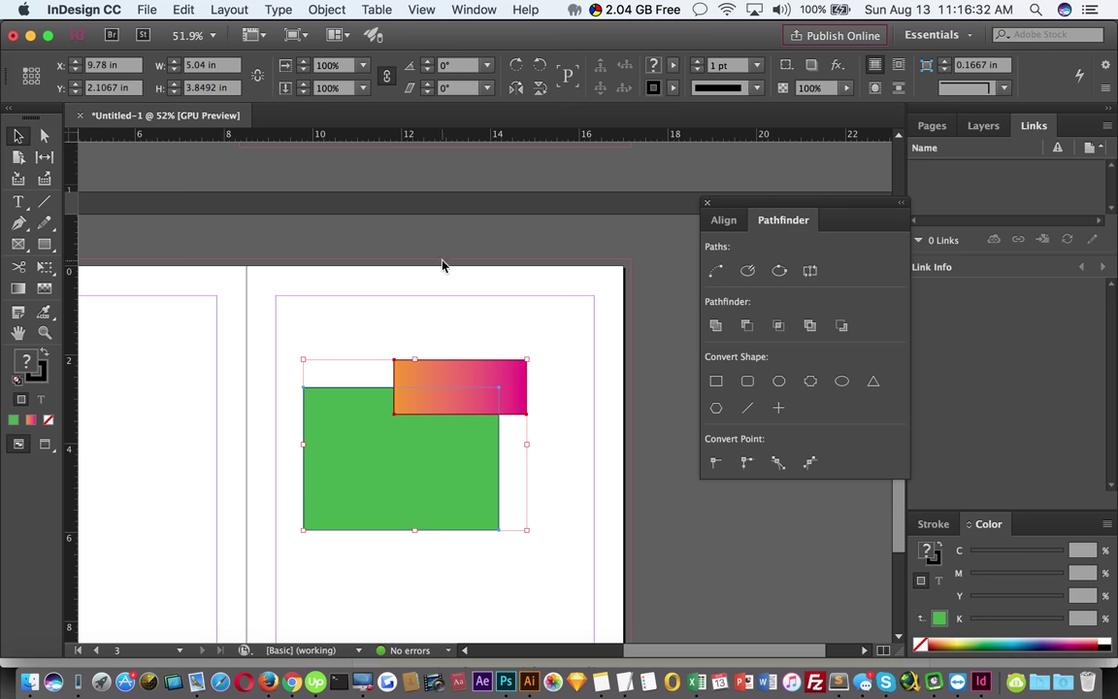
View the program's About information to check the release version and build, and close it
{"action": "left_click", "coordinate": [85, 10]}
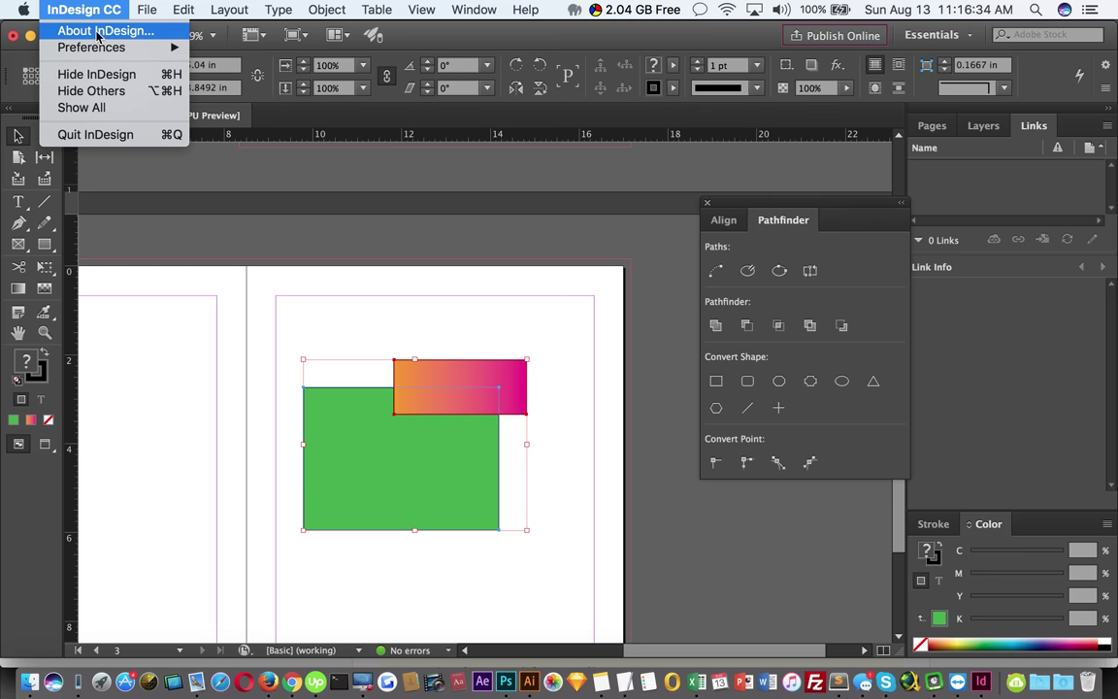
{"action": "left_click", "coordinate": [89, 27]}
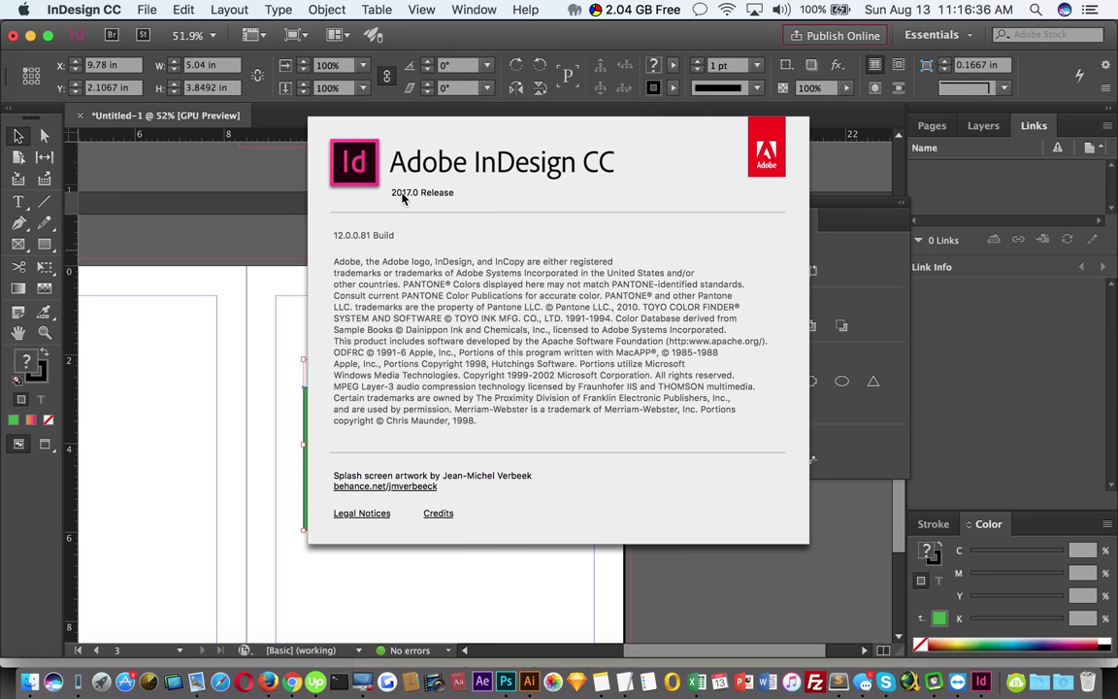
{"action": "left_click", "coordinate": [546, 221]}
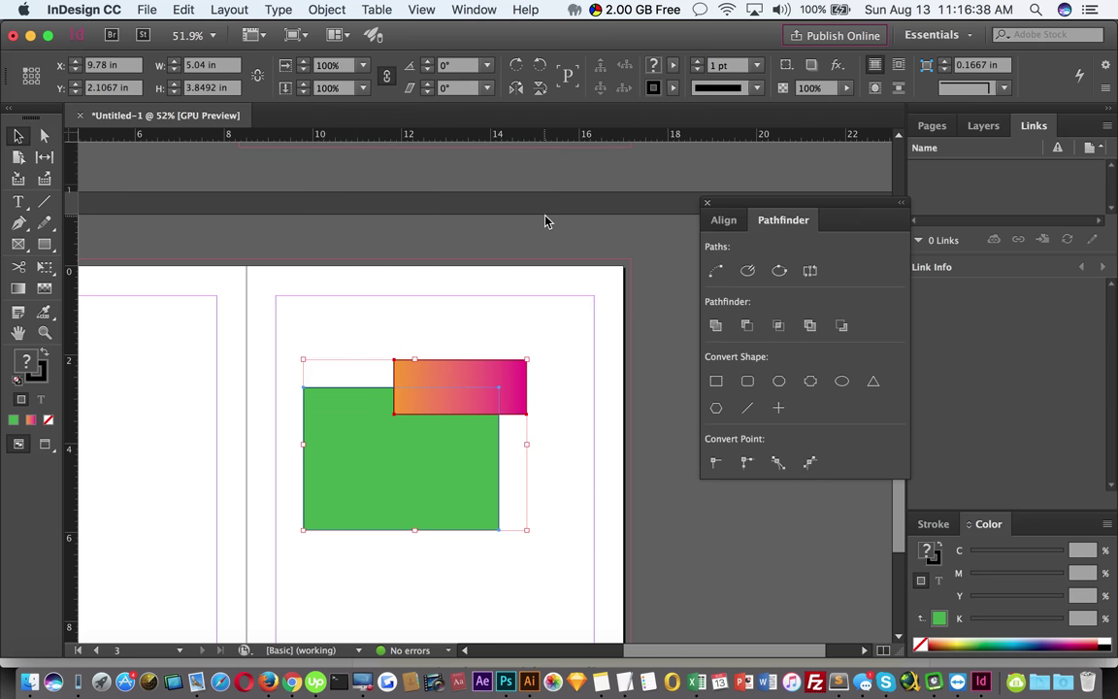
{"action": "left_click", "coordinate": [86, 10]}
{"action": "left_click", "coordinate": [90, 27]}
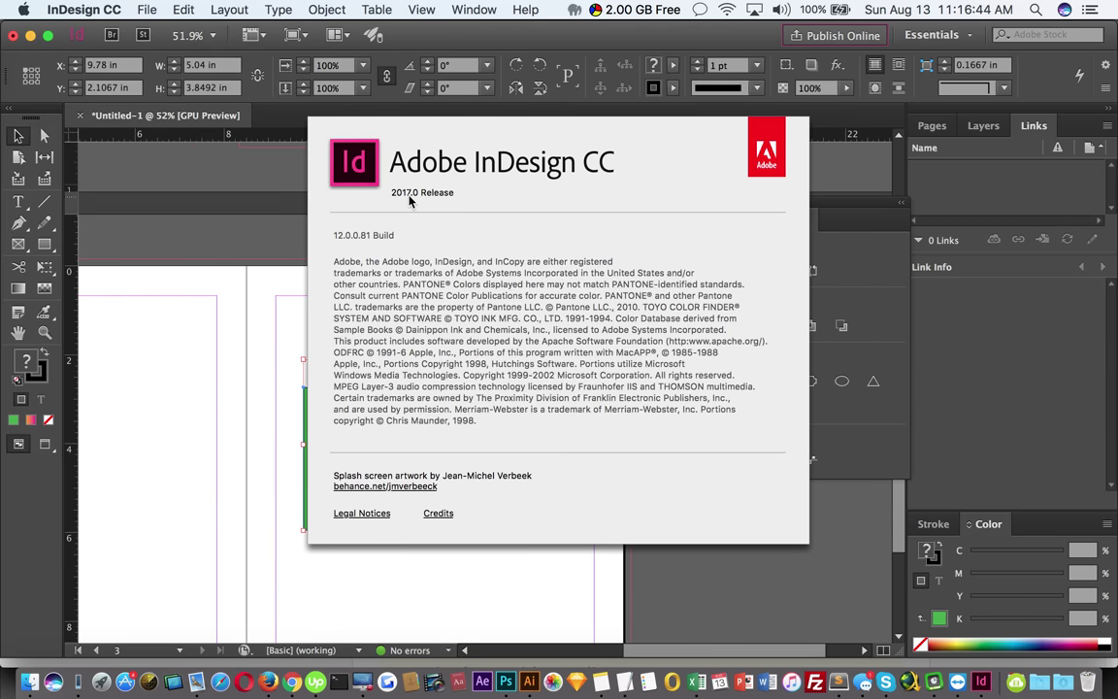
{"action": "left_click", "coordinate": [579, 275]}
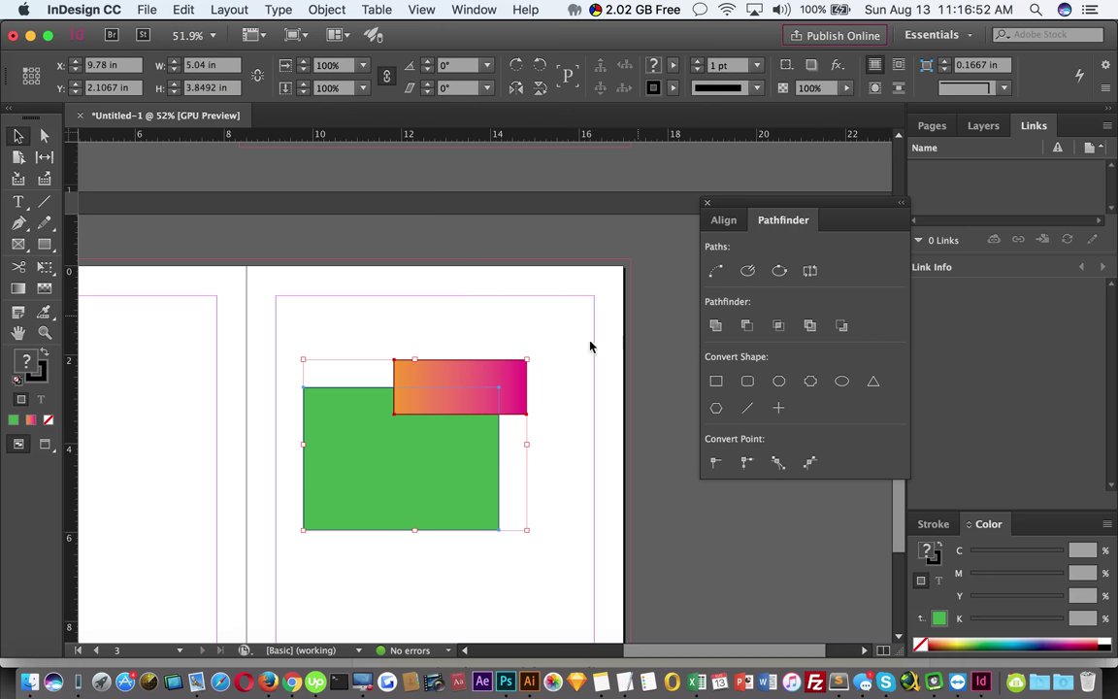
Display the Transform options beside the page, close the Pathfinder options and clear the selection
{"action": "left_click", "coordinate": [541, 323]}
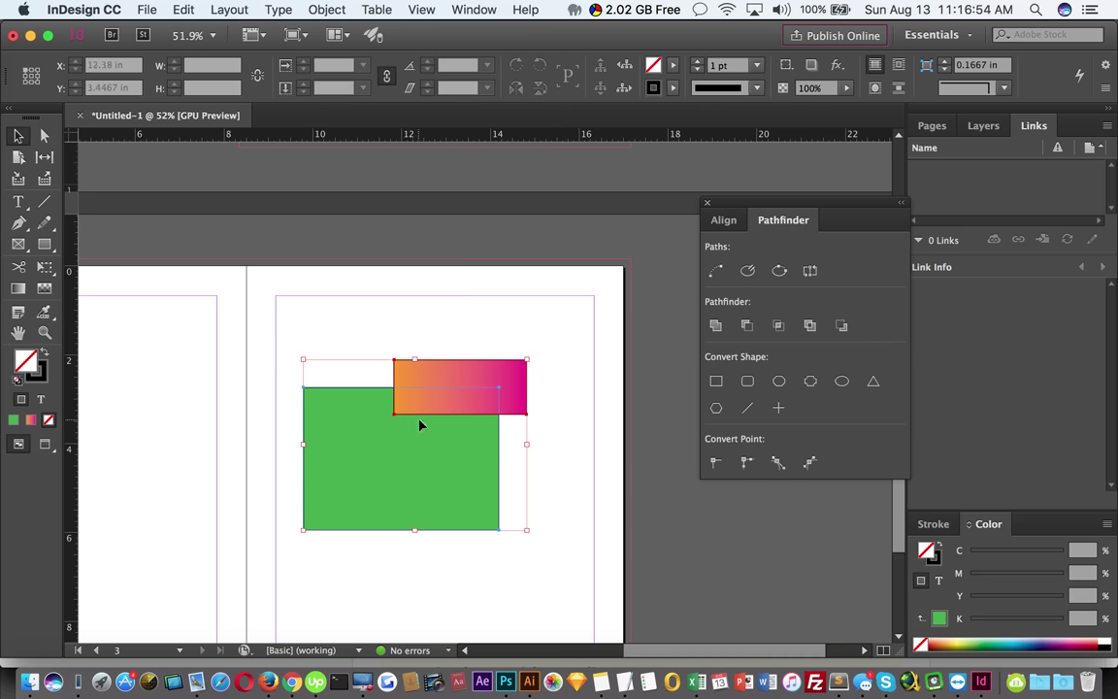
{"action": "left_click", "coordinate": [475, 10]}
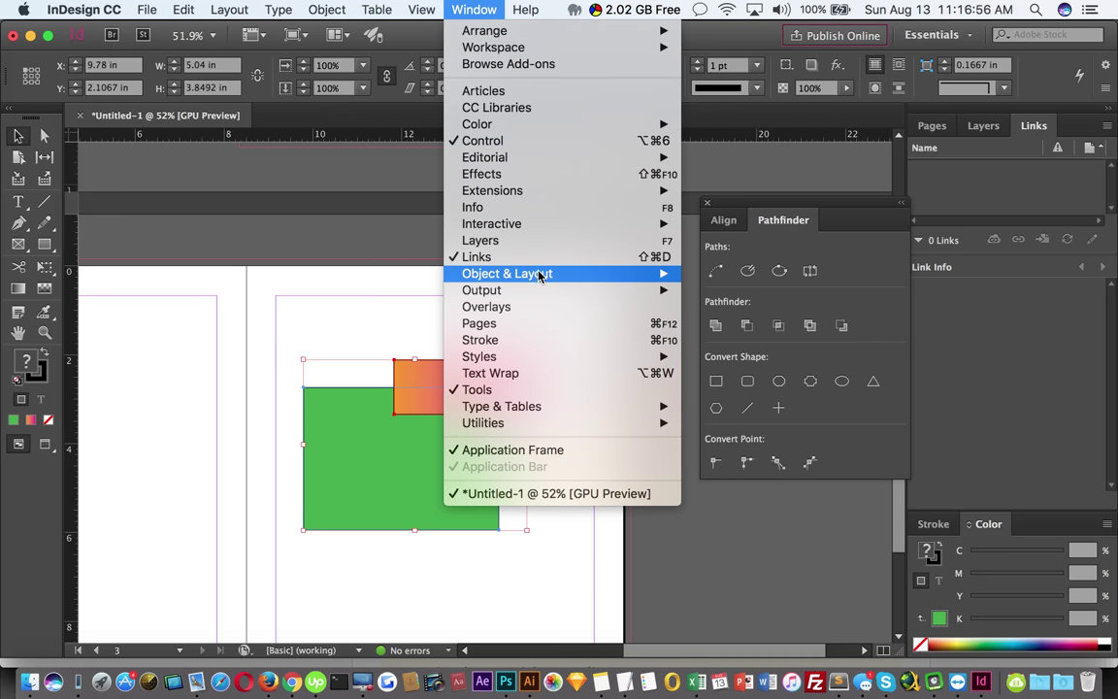
{"action": "mouse_move", "coordinate": [542, 281]}
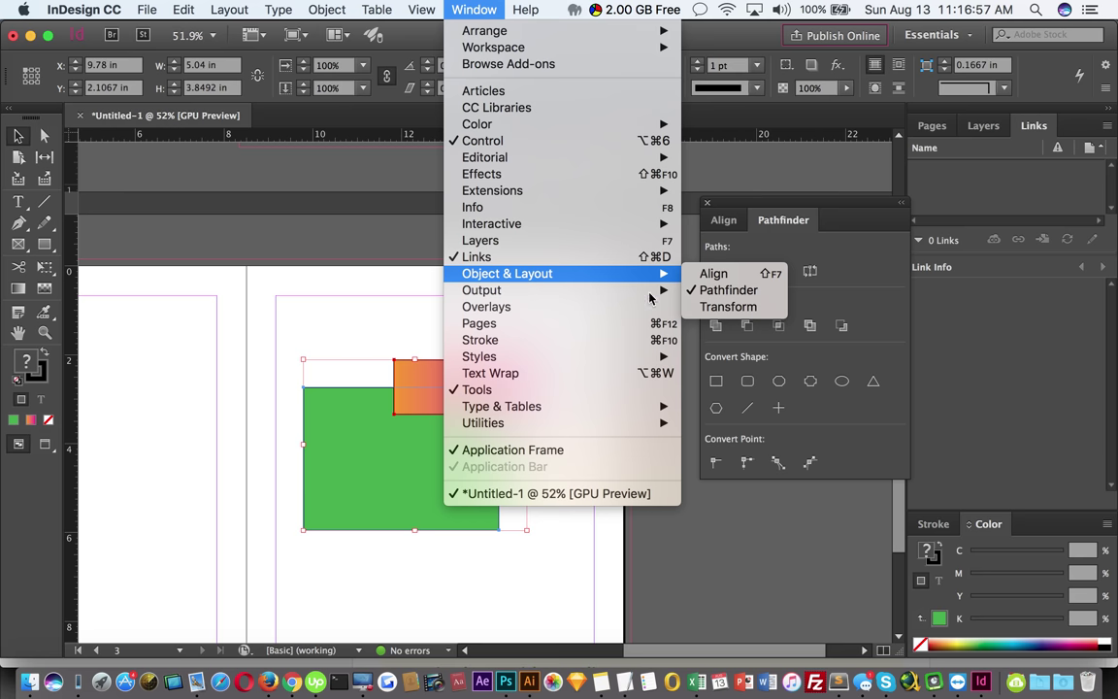
{"action": "left_click", "coordinate": [728, 307]}
{"action": "left_click_drag", "start_coordinate": [641, 347], "coordinate": [687, 234]}
{"action": "left_click", "coordinate": [707, 202]}
{"action": "left_click", "coordinate": [607, 462]}
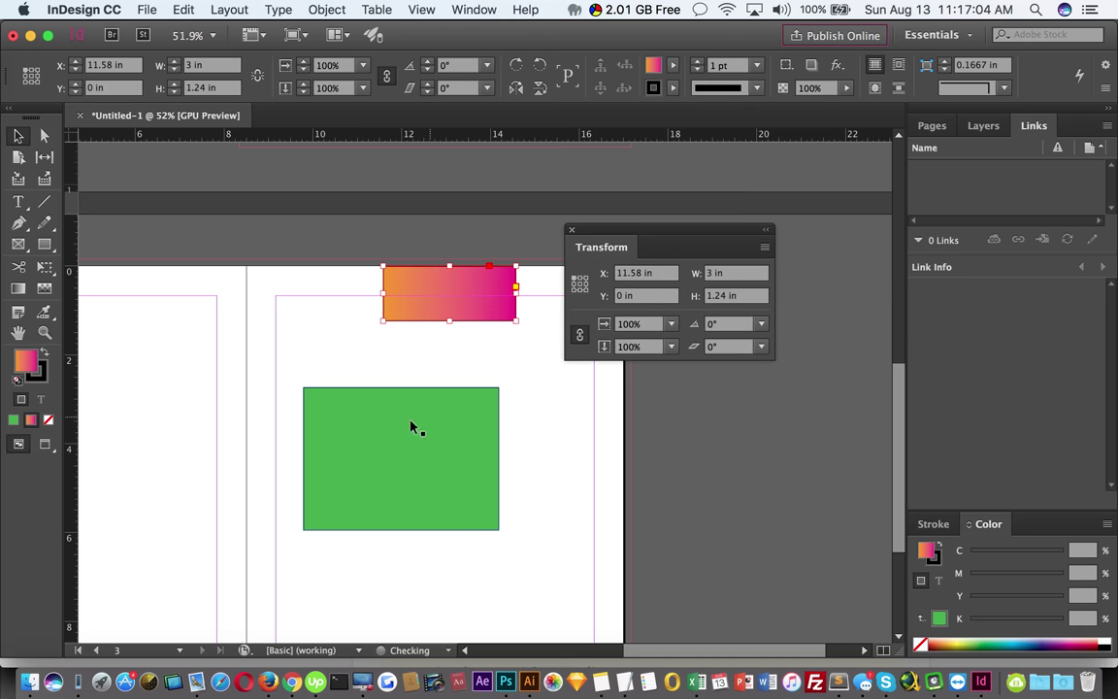
Resize the green rectangle, moved to about X 9.25 in, Y 1.99 in, to 3 in wide by 2 in high and scale it to 125%
{"action": "left_click_drag", "start_coordinate": [399, 464], "coordinate": [372, 437]}
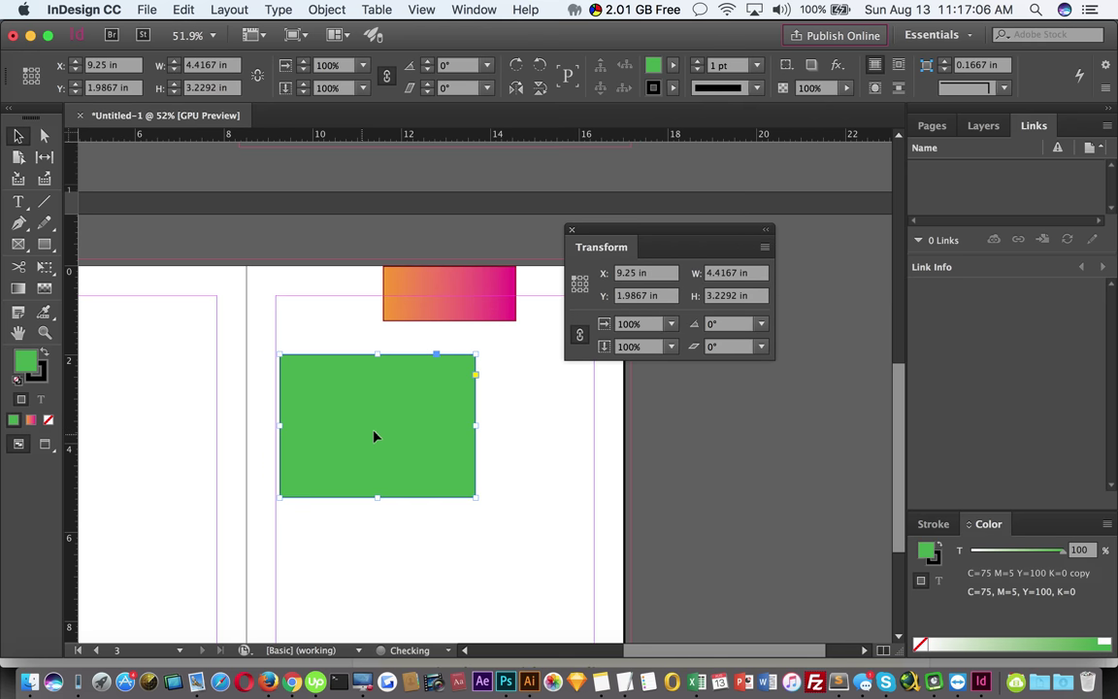
{"action": "left_click", "coordinate": [756, 275]}
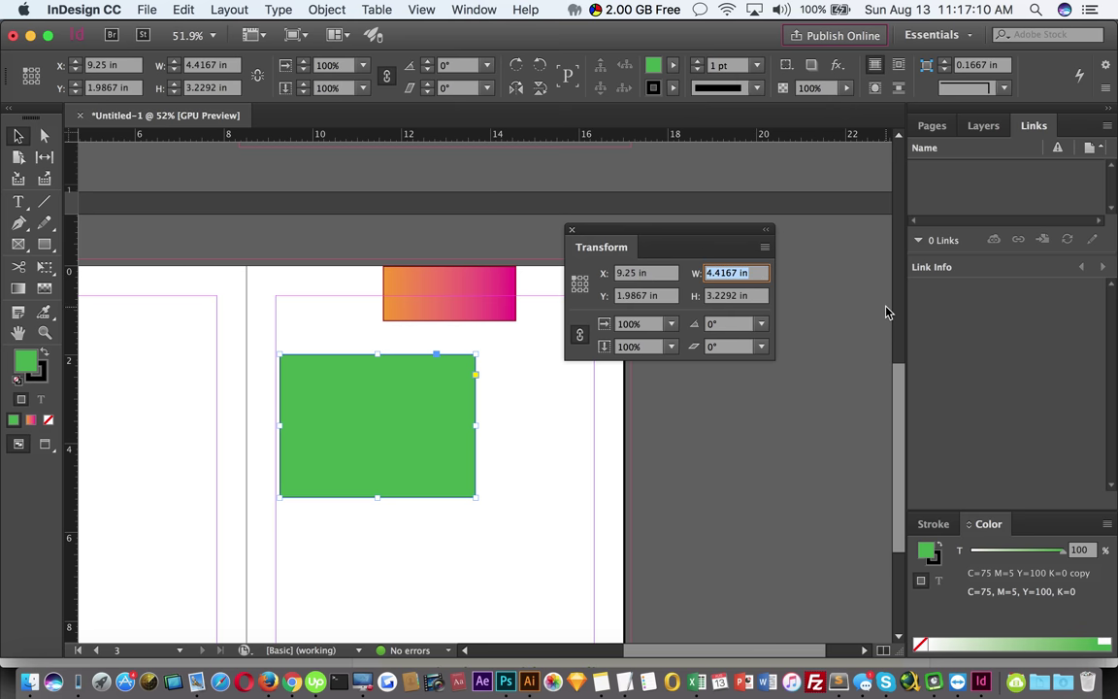
{"action": "type", "text": "3"}
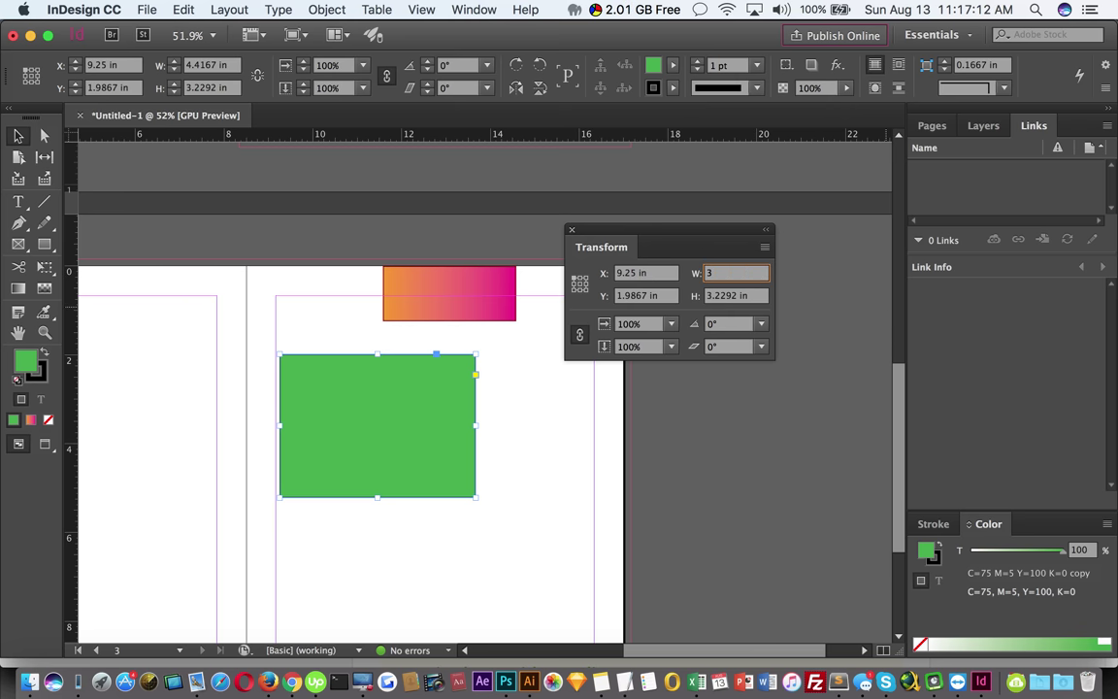
{"action": "key", "text": "Tab"}
{"action": "type", "text": "2"}
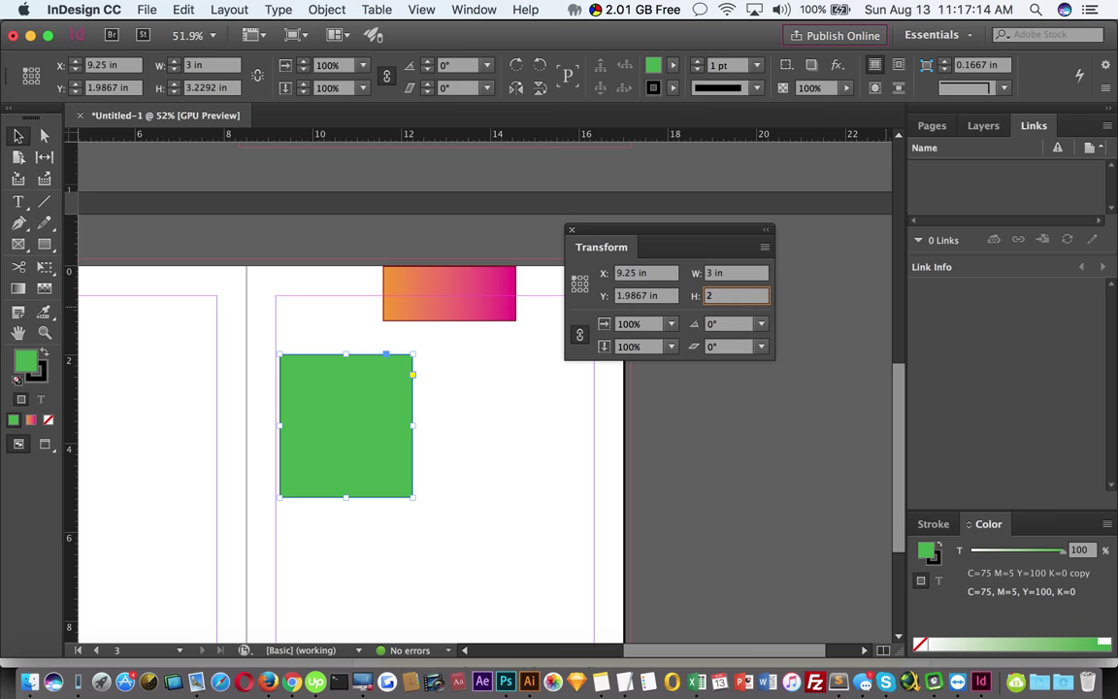
{"action": "key", "text": "Tab"}
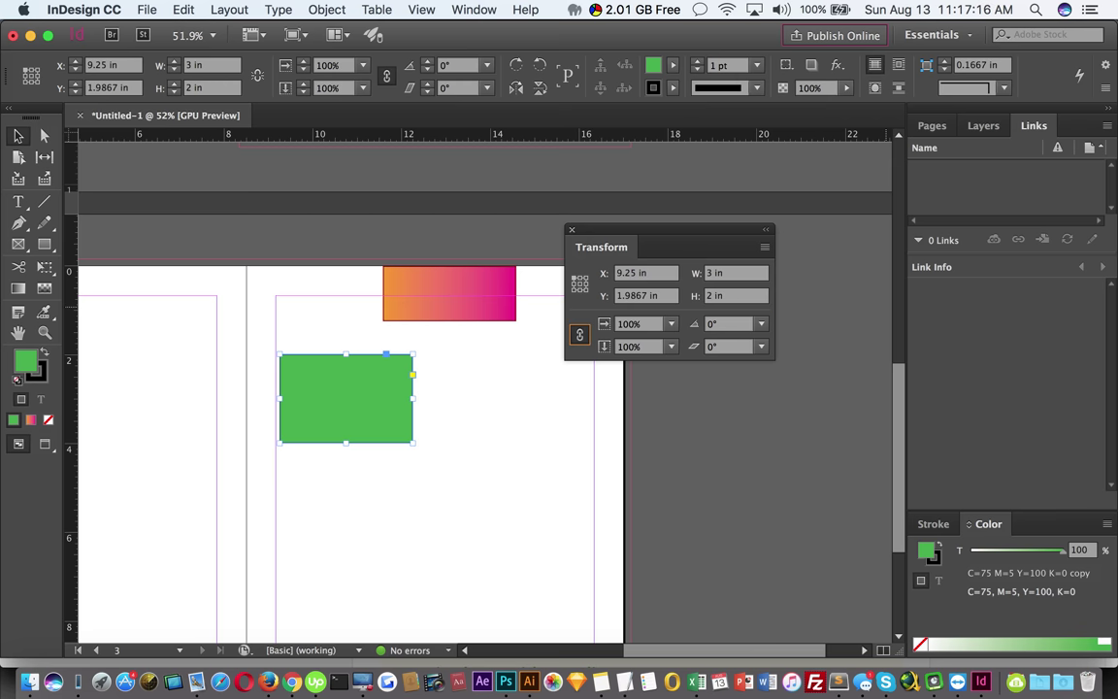
{"action": "left_click", "coordinate": [671, 323]}
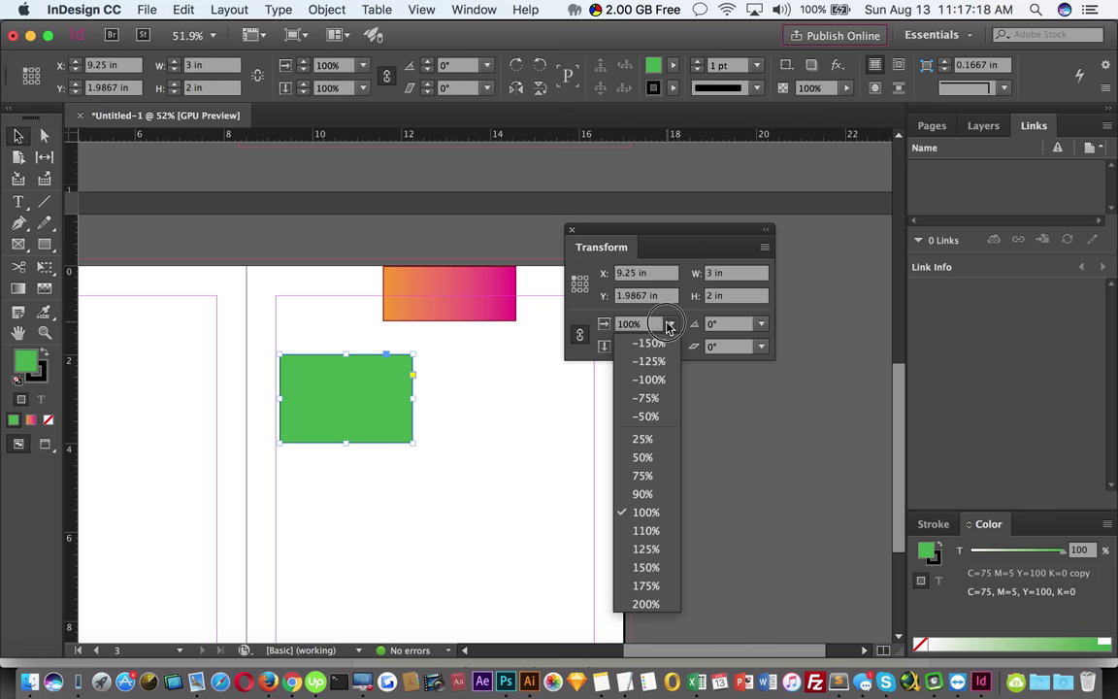
{"action": "left_click", "coordinate": [645, 548]}
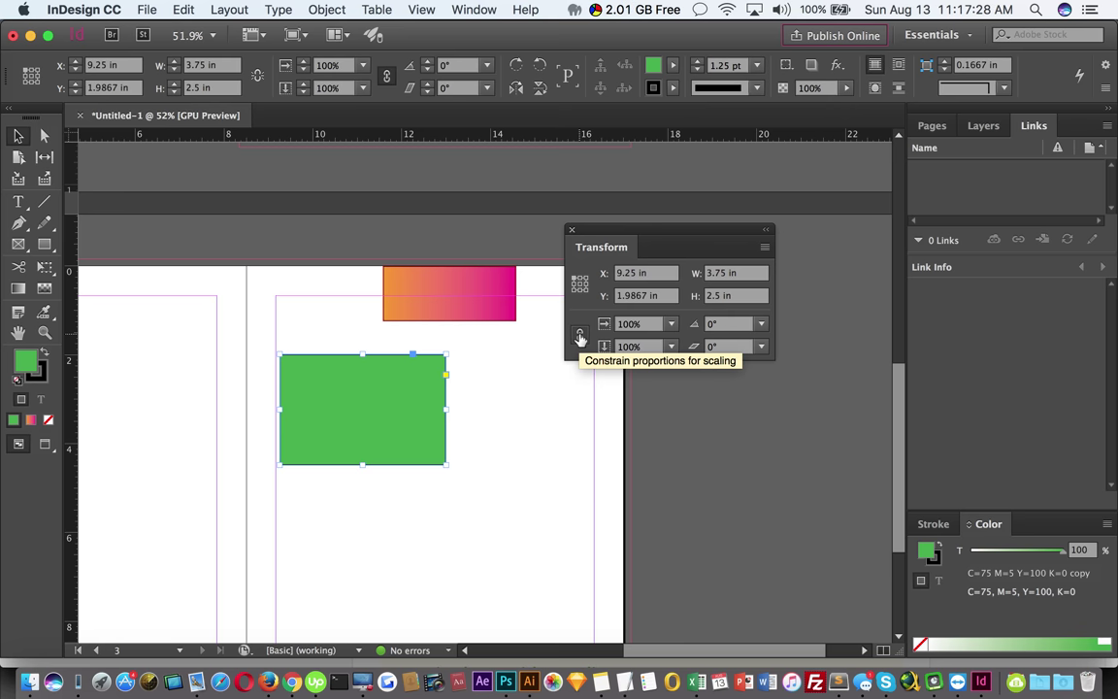
Try rotating the green rectangle to 90° and 60°, reset its rotation to 0° and move it back up inside the margins
{"action": "left_click", "coordinate": [761, 323]}
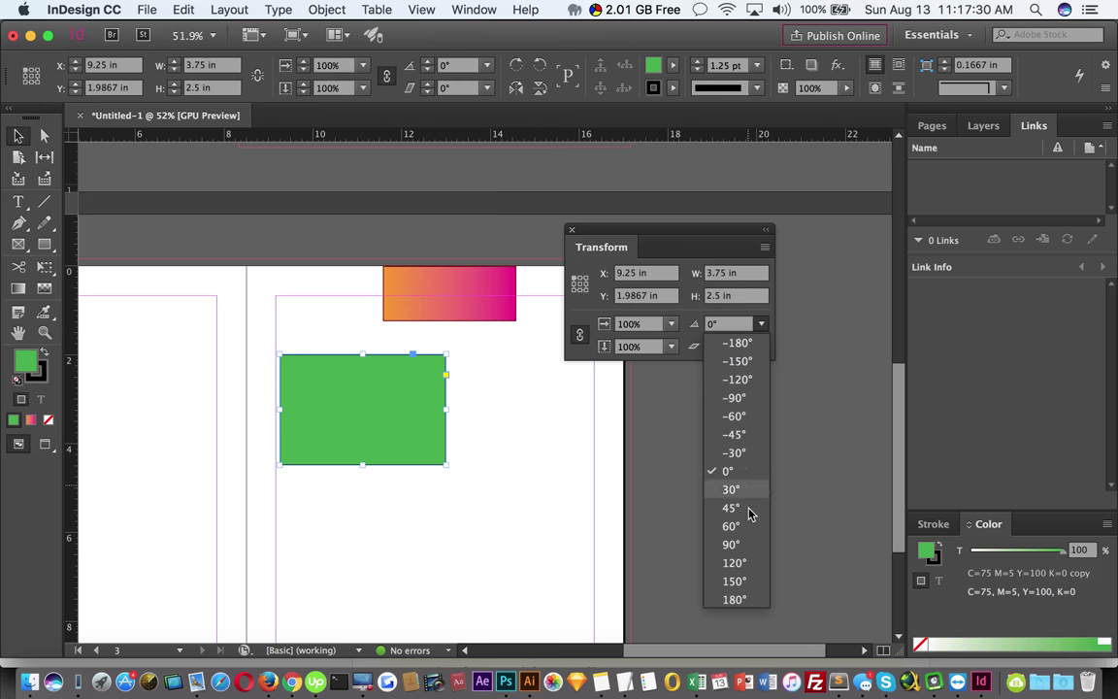
{"action": "left_click", "coordinate": [740, 544]}
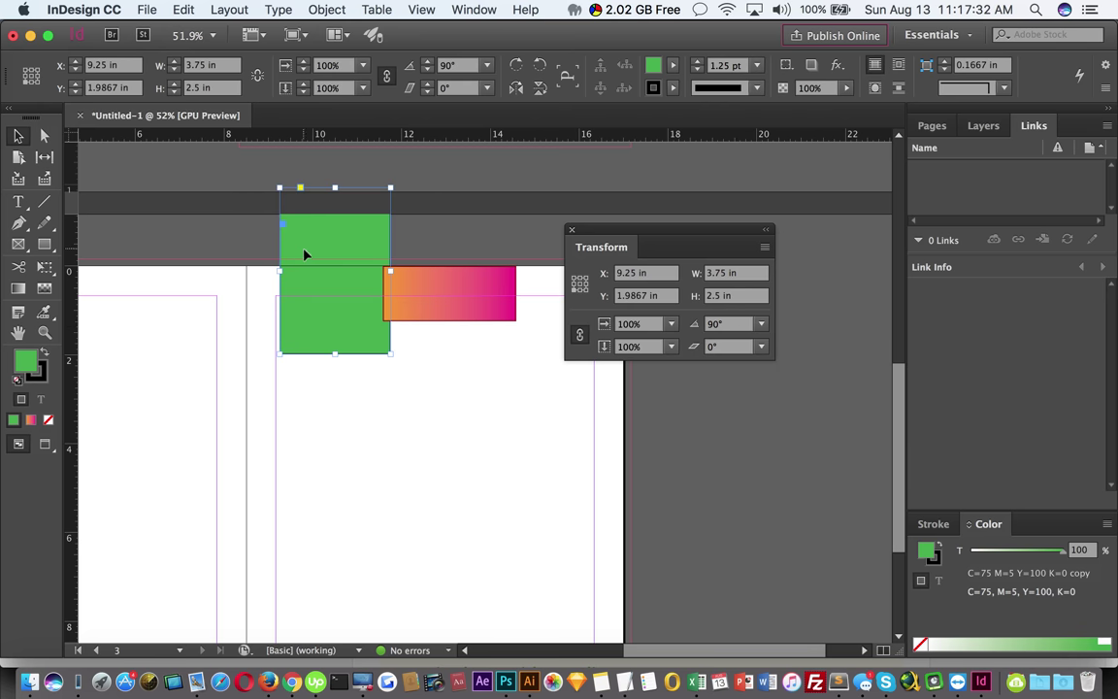
{"action": "left_click_drag", "start_coordinate": [335, 281], "coordinate": [353, 437]}
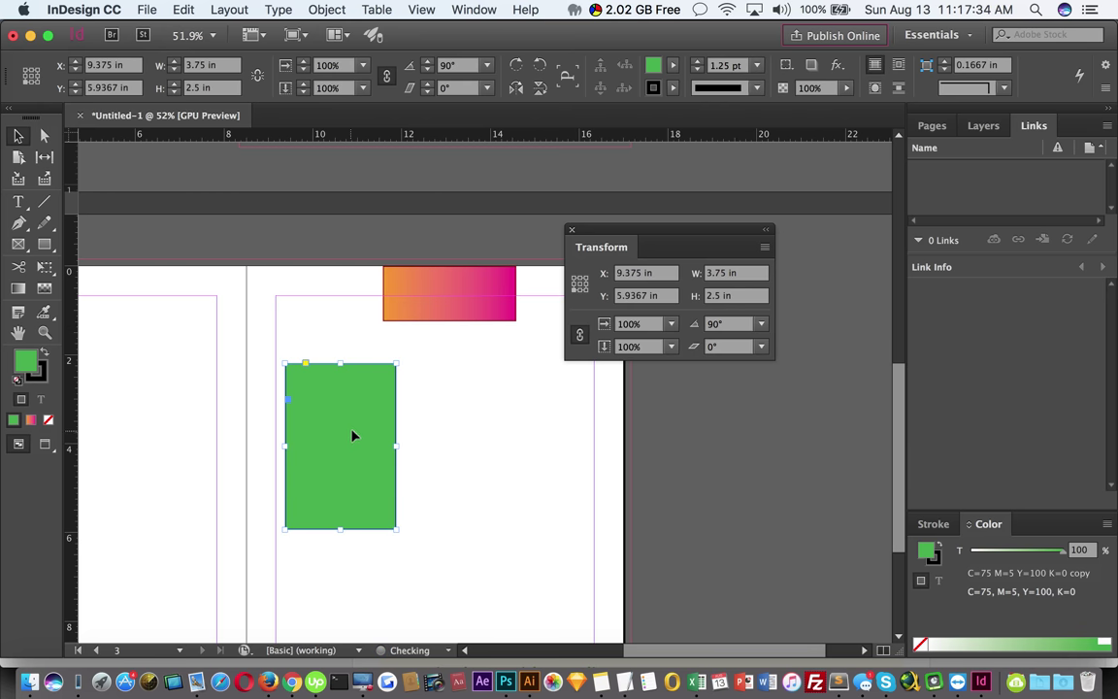
{"action": "left_click", "coordinate": [761, 323]}
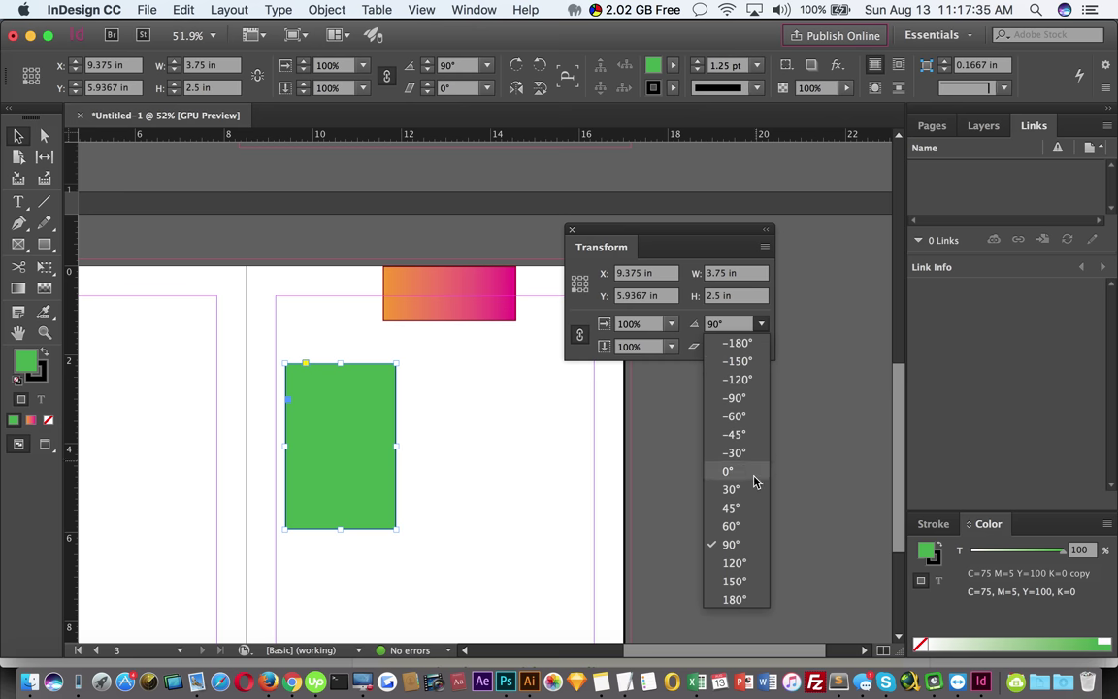
{"action": "left_click", "coordinate": [731, 526]}
{"action": "left_click", "coordinate": [760, 323]}
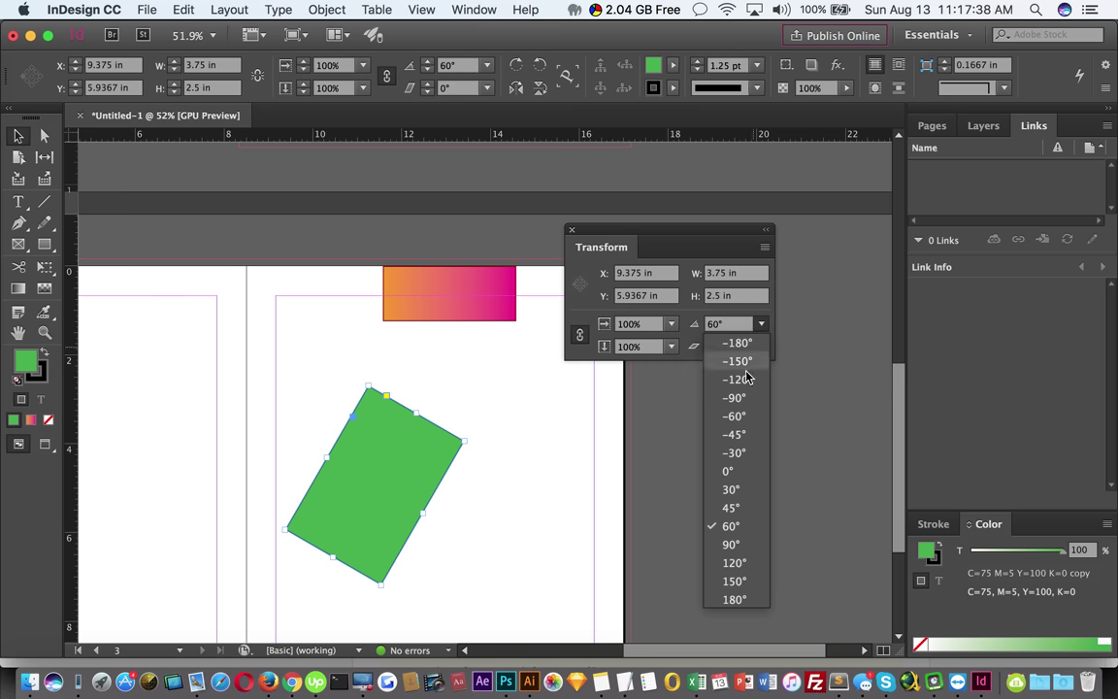
{"action": "left_click", "coordinate": [730, 472]}
{"action": "left_click_drag", "start_coordinate": [341, 569], "coordinate": [373, 455]}
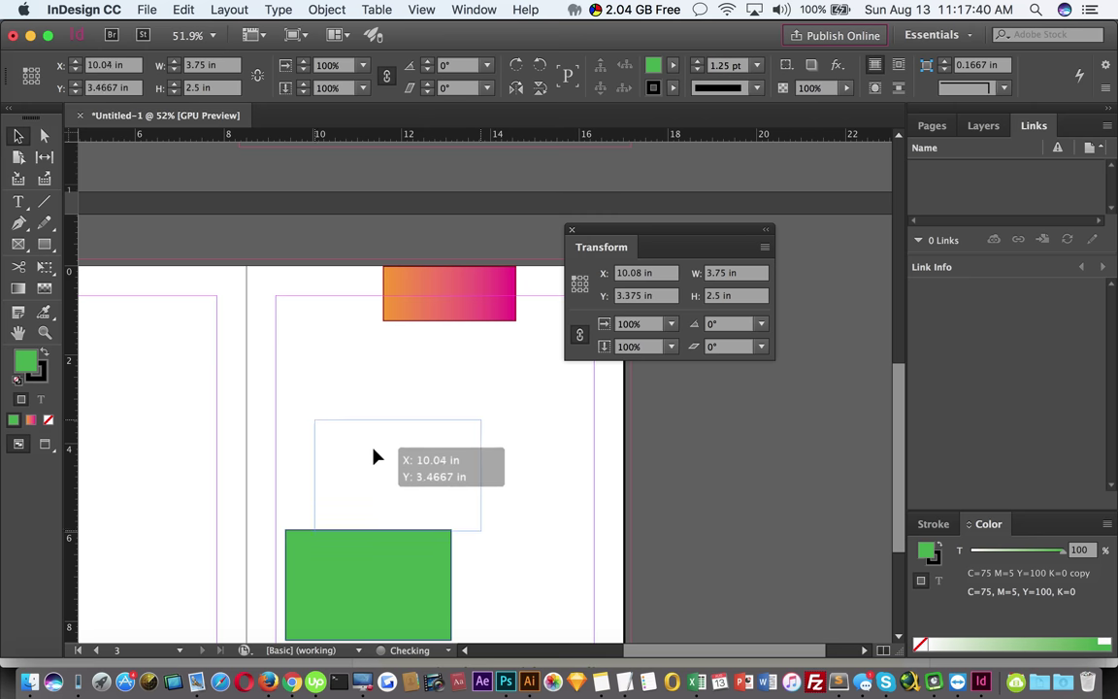
Try shearing the green rectangle by -30° and 20°, and move it to about X 10.43 in, Y 2.83 in
{"action": "left_click", "coordinate": [761, 347]}
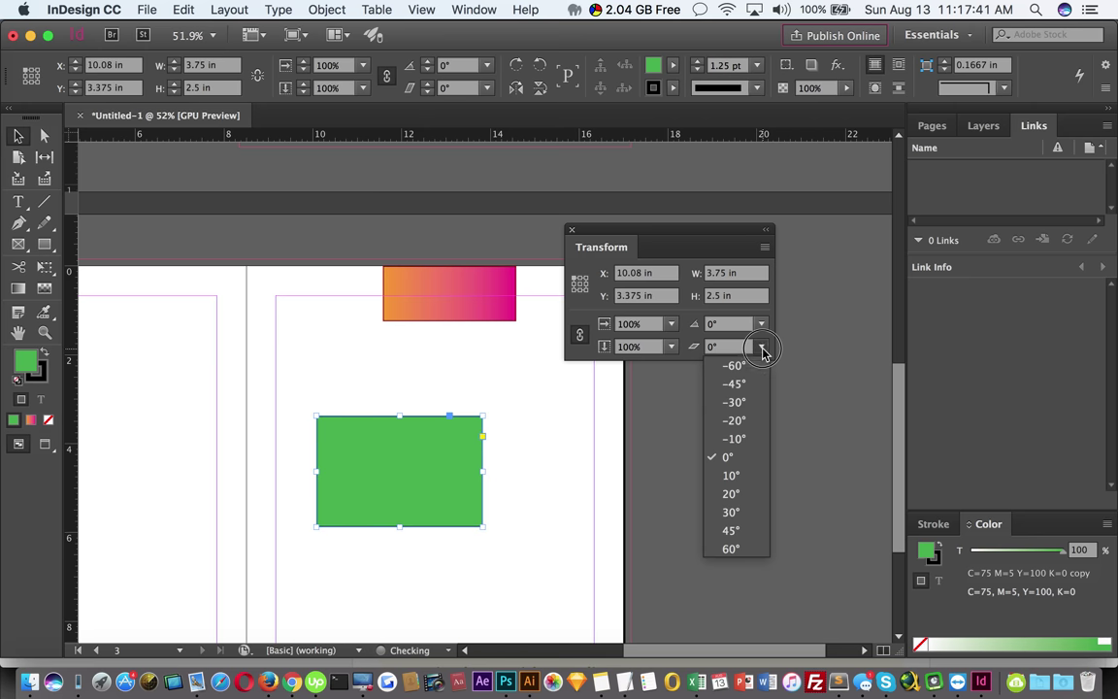
{"action": "left_click", "coordinate": [745, 404]}
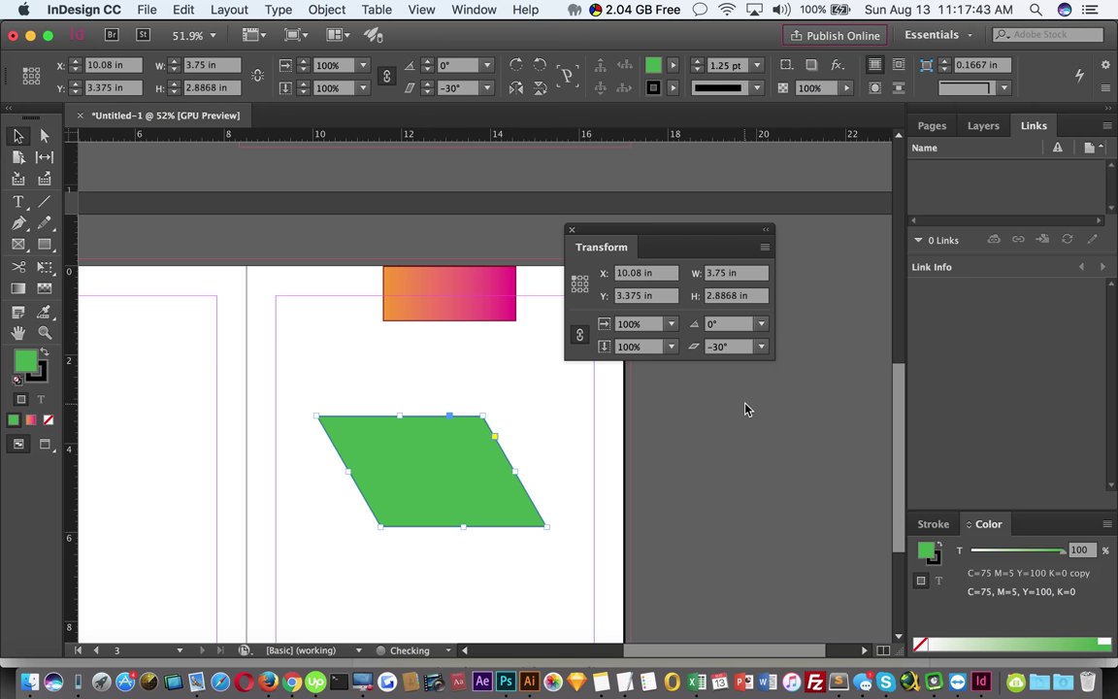
{"action": "left_click", "coordinate": [760, 349]}
{"action": "left_click", "coordinate": [736, 493]}
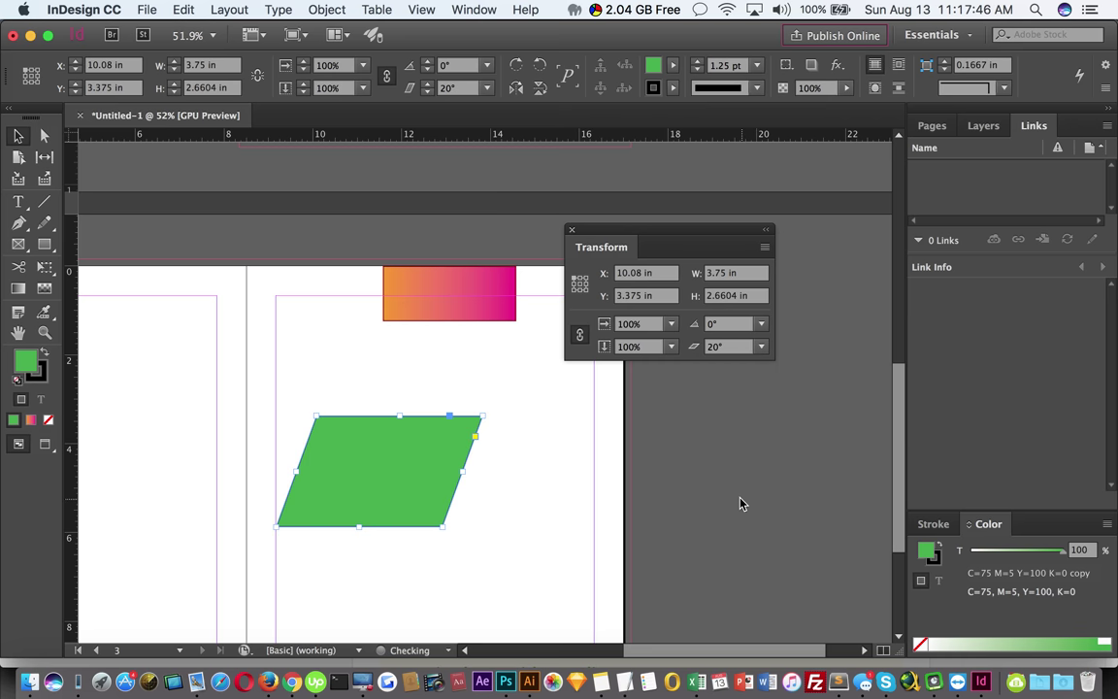
{"action": "left_click_drag", "start_coordinate": [367, 480], "coordinate": [404, 443]}
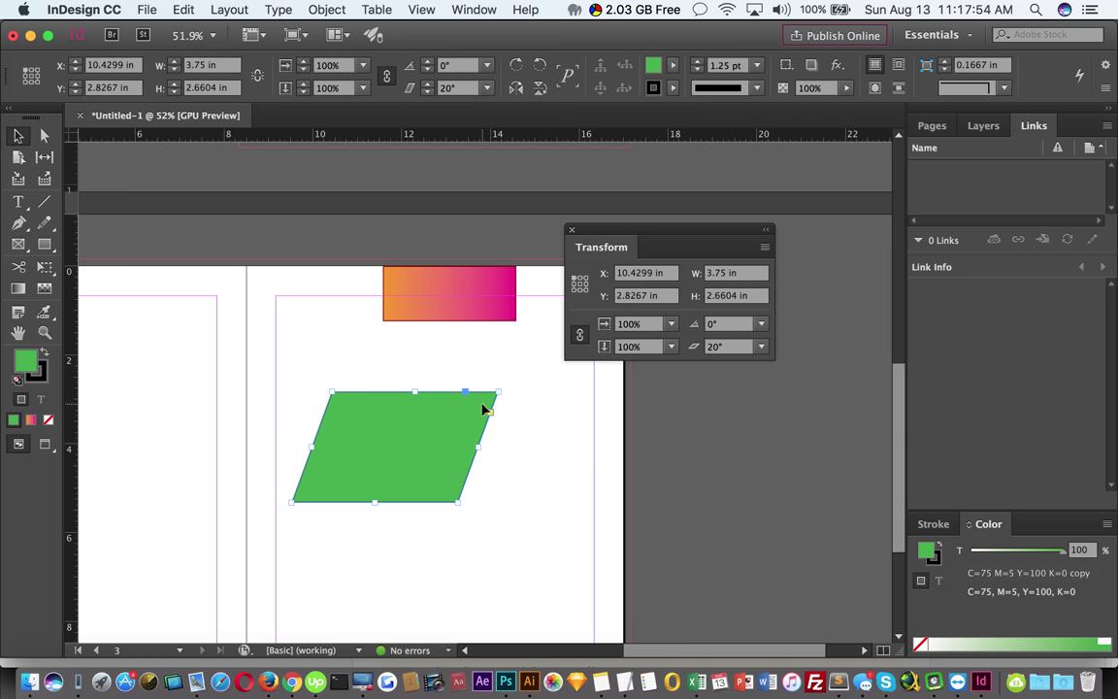
Try a -30° shear on the green shape, set the shear to 45° and move it to about X 11.96 in, Y 2.59 in
{"action": "left_click", "coordinate": [762, 348]}
{"action": "left_click", "coordinate": [734, 402]}
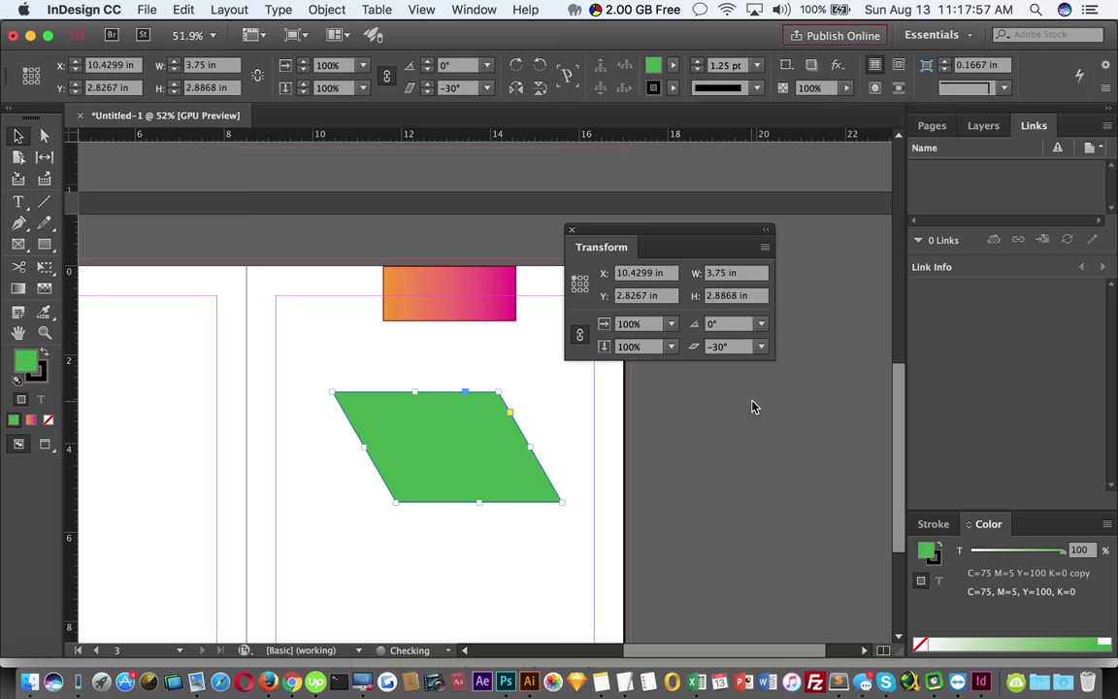
{"action": "left_click", "coordinate": [763, 346]}
{"action": "left_click", "coordinate": [733, 530]}
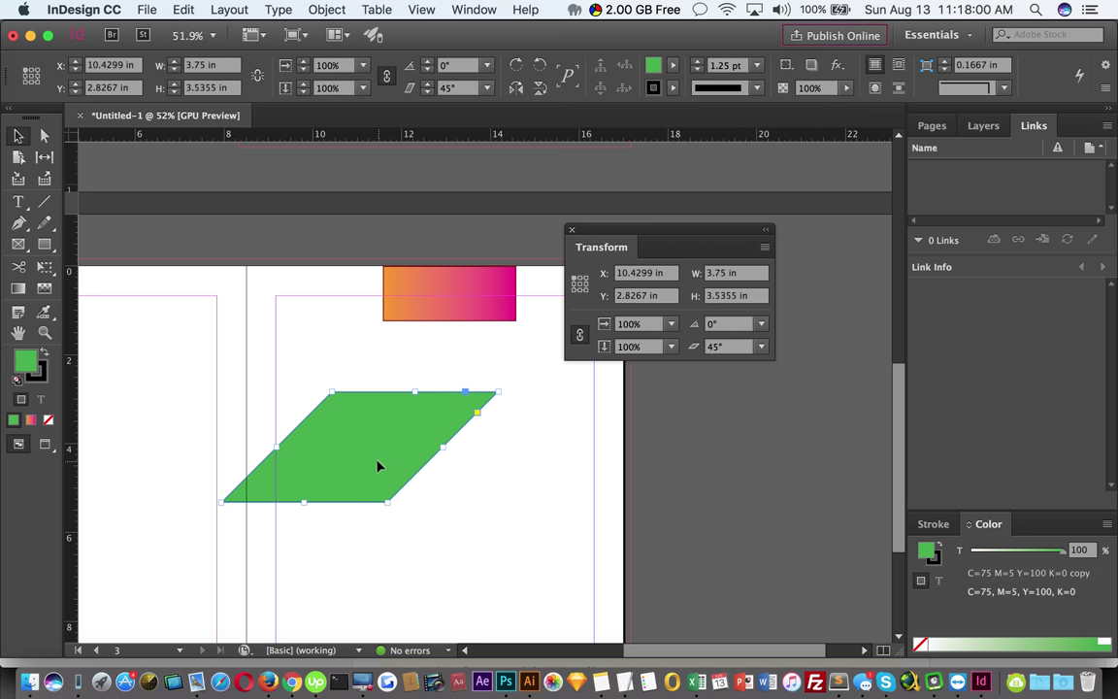
{"action": "left_click_drag", "start_coordinate": [377, 464], "coordinate": [442, 452]}
{"action": "left_click", "coordinate": [728, 388]}
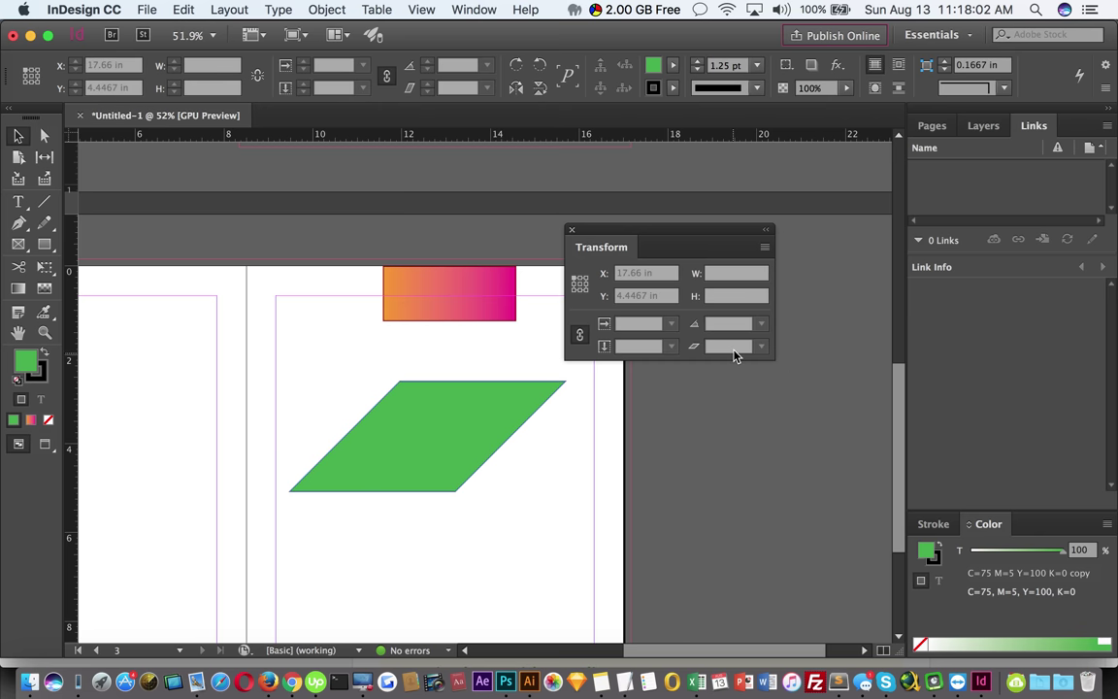
Examine the position, width and height values of the green parallelogram and the gradient rectangle in Transform
{"action": "left_click", "coordinate": [471, 442]}
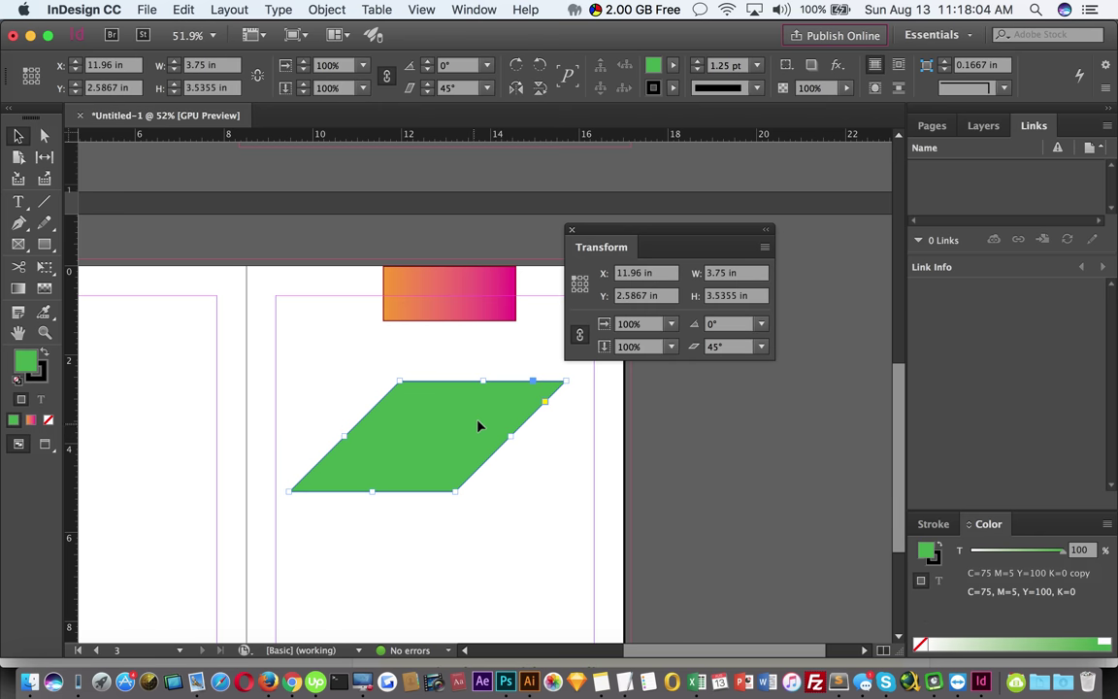
{"action": "left_click", "coordinate": [435, 310]}
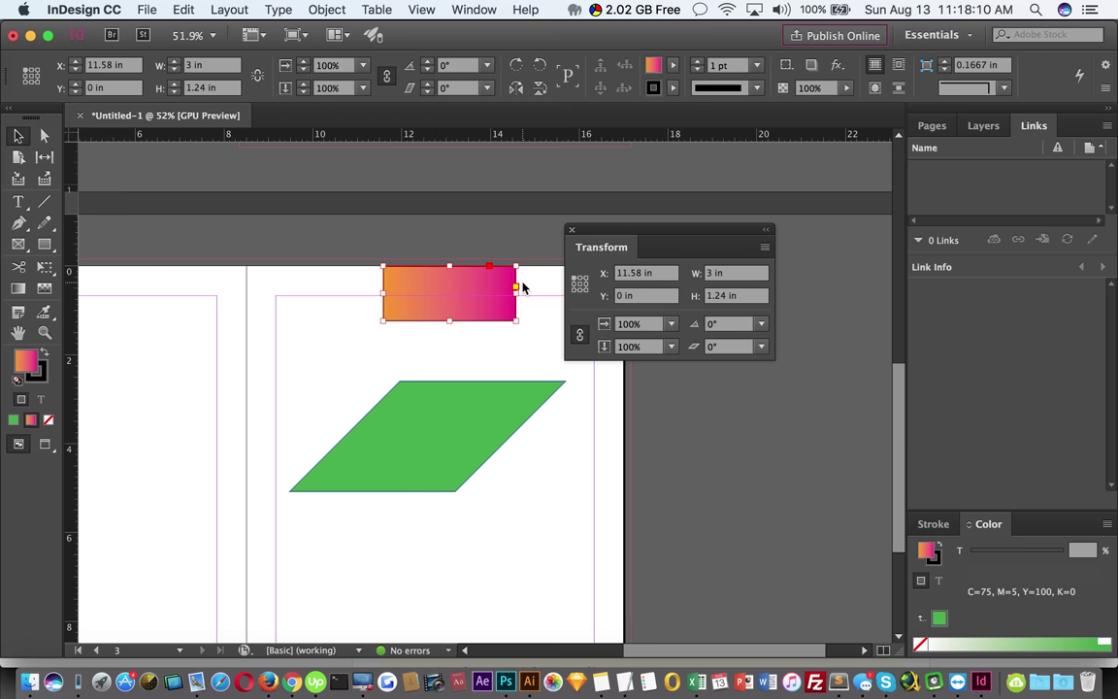
{"action": "left_click", "coordinate": [752, 275]}
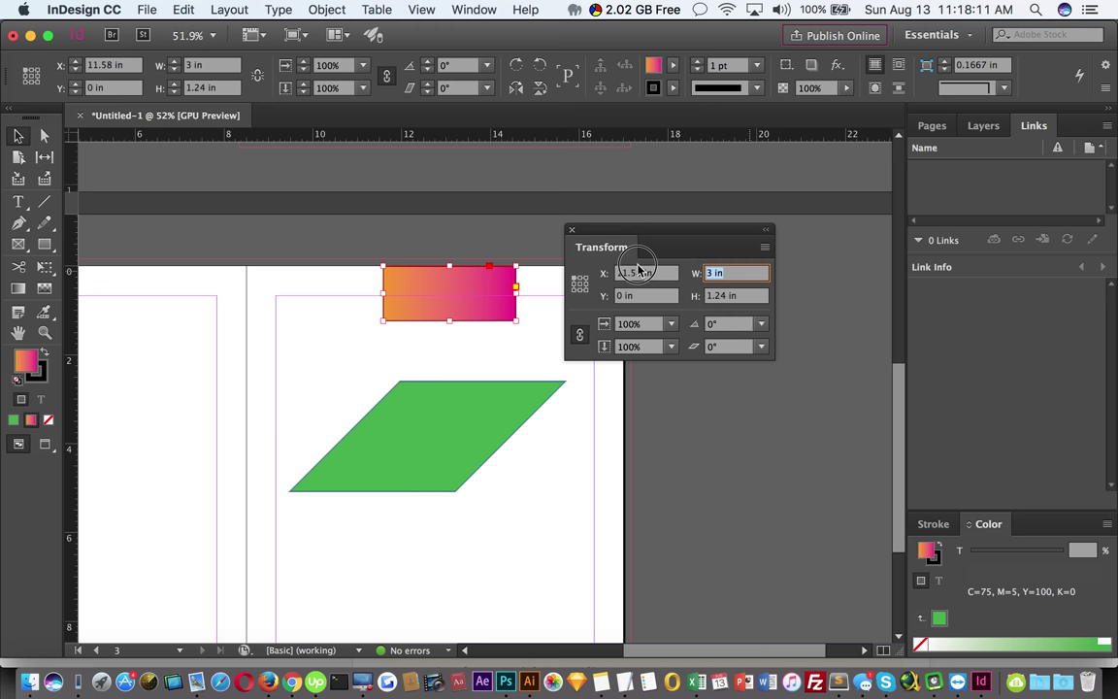
{"action": "left_click", "coordinate": [756, 295]}
{"action": "left_click_drag", "start_coordinate": [649, 230], "coordinate": [690, 274]}
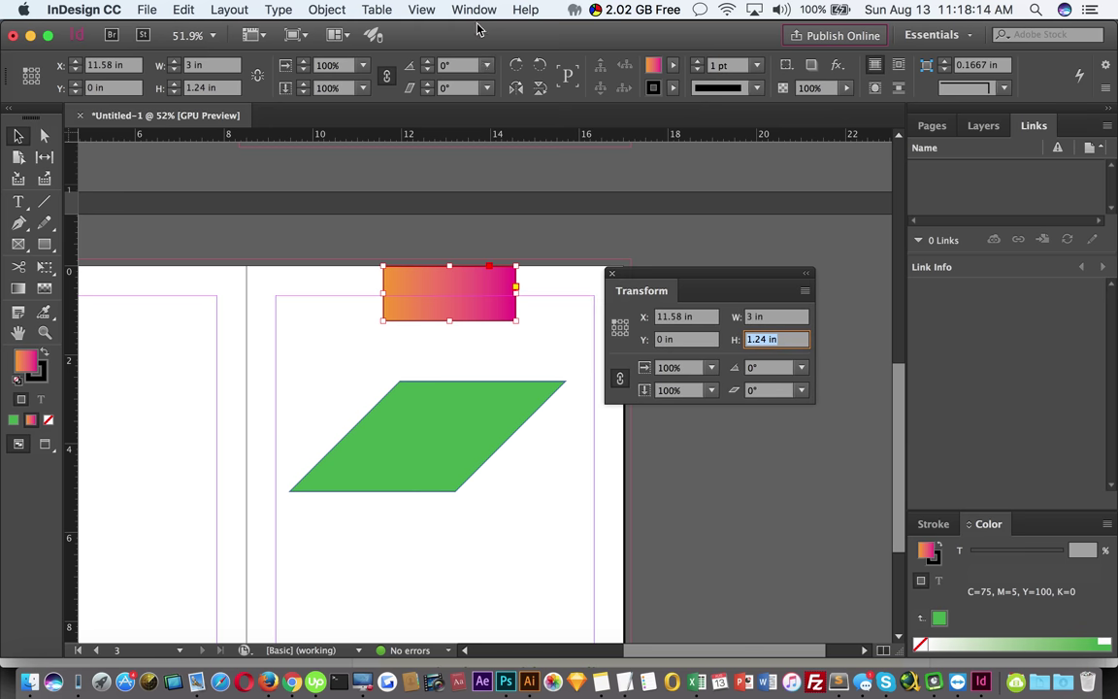
Display the Overlays options for a look, closing both the Transform and the Overlays windows
{"action": "left_click", "coordinate": [474, 10]}
{"action": "mouse_move", "coordinate": [543, 291]}
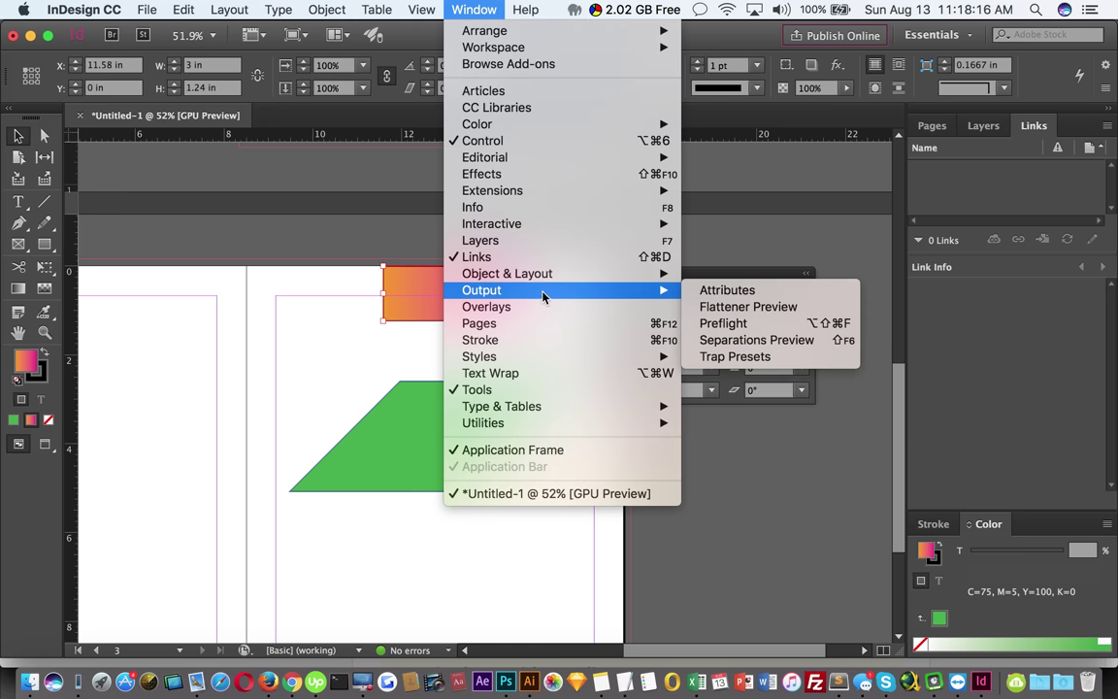
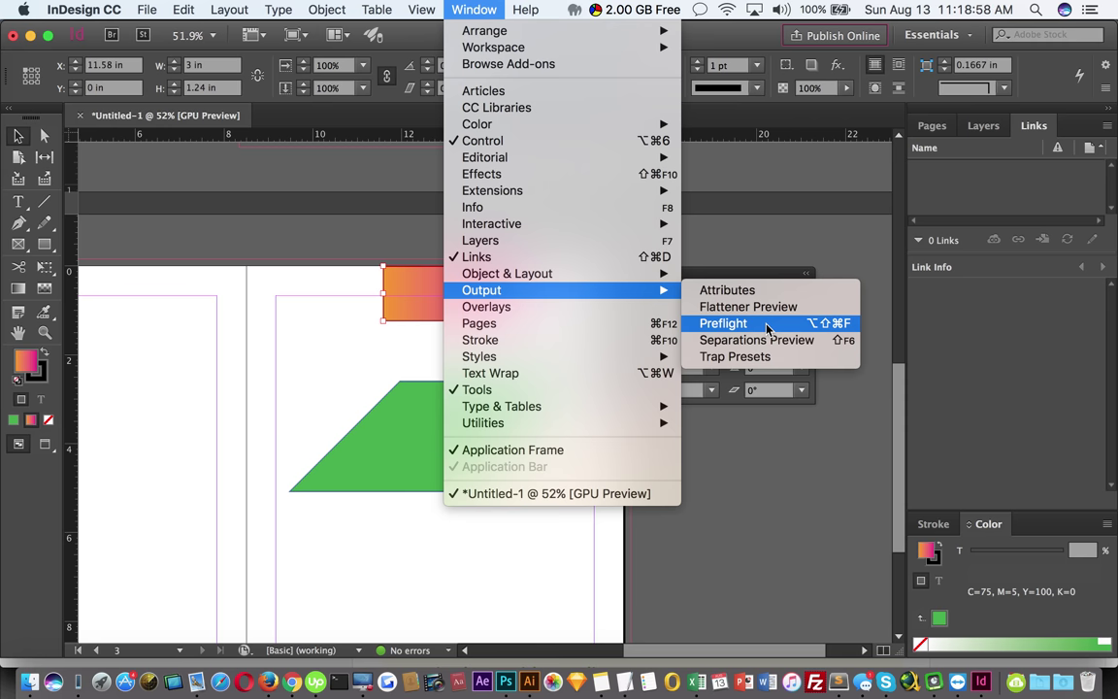
{"action": "left_click", "coordinate": [537, 312]}
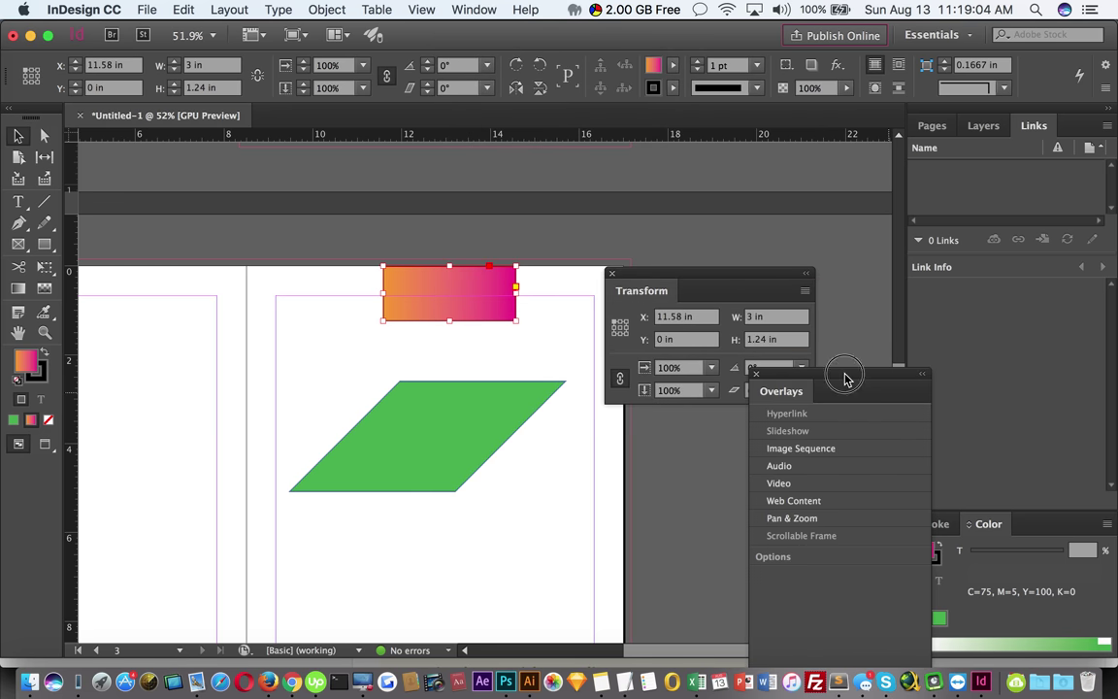
{"action": "left_click_drag", "start_coordinate": [843, 380], "coordinate": [838, 282]}
{"action": "left_click", "coordinate": [613, 276]}
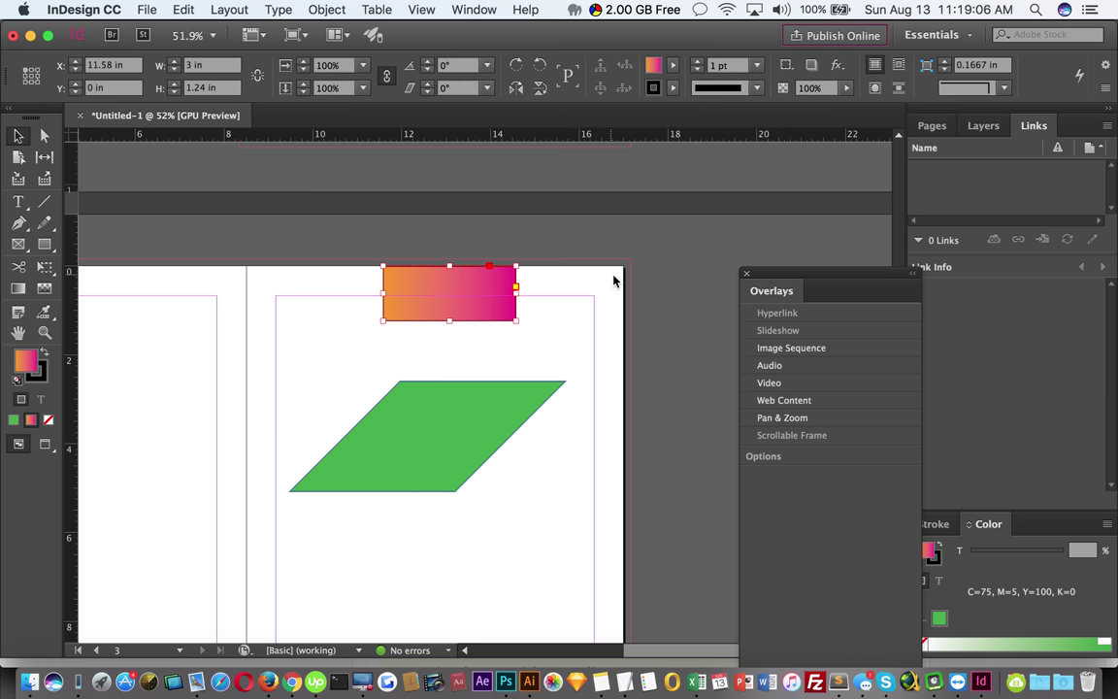
{"action": "left_click_drag", "start_coordinate": [818, 282], "coordinate": [800, 213]}
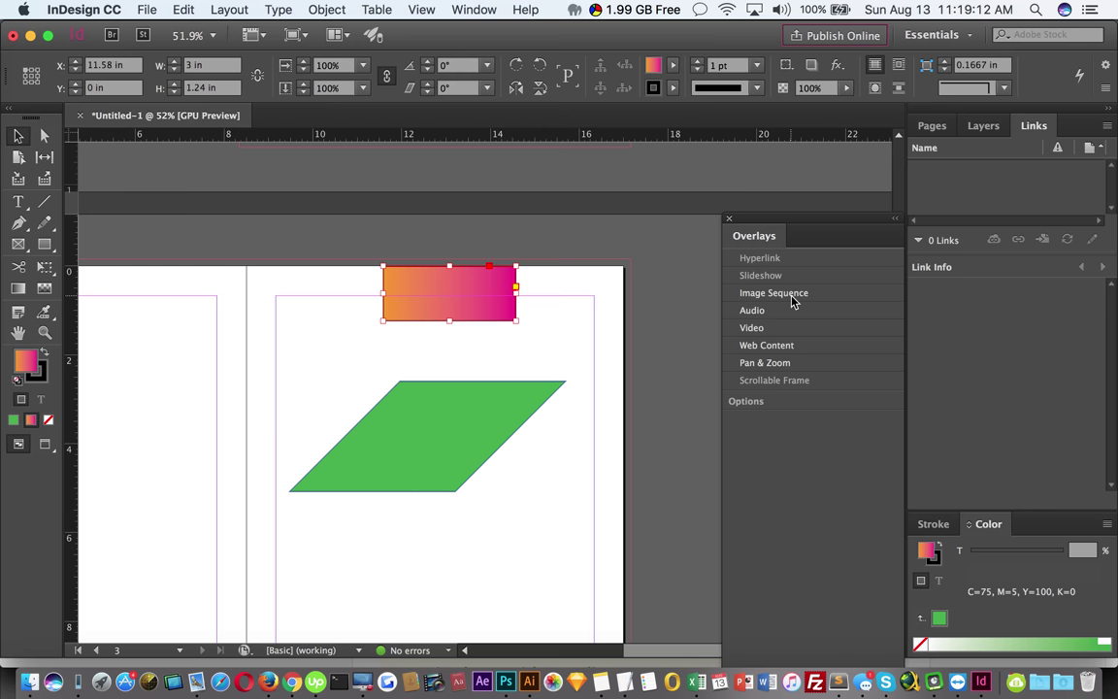
{"action": "left_click", "coordinate": [730, 221]}
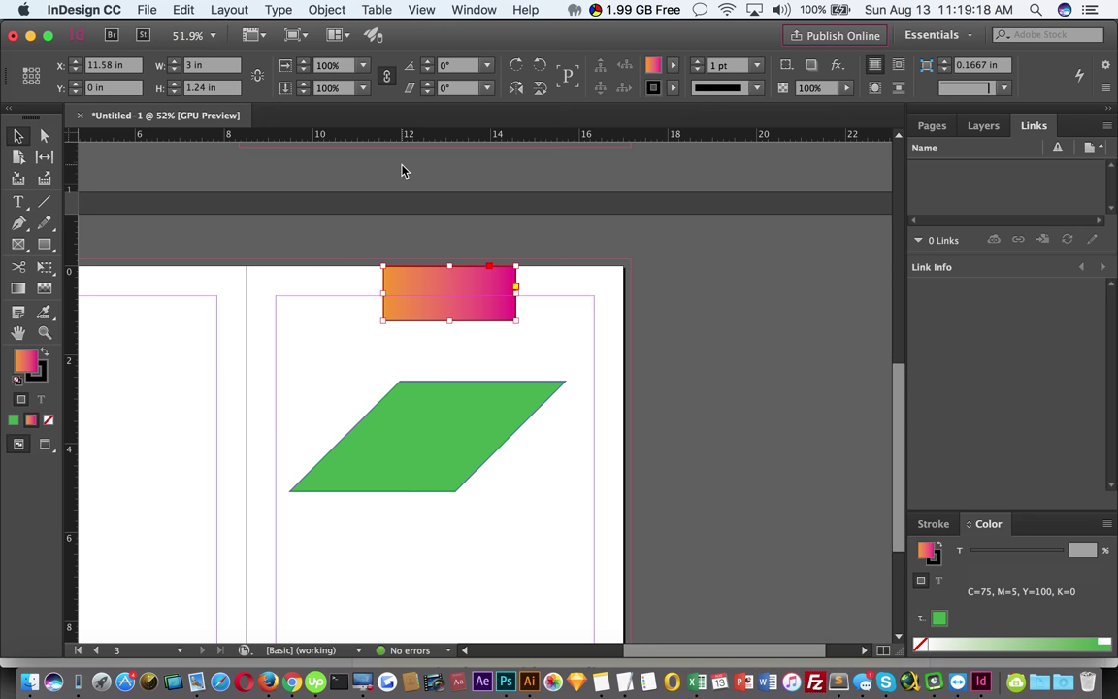
{"action": "left_click", "coordinate": [629, 381]}
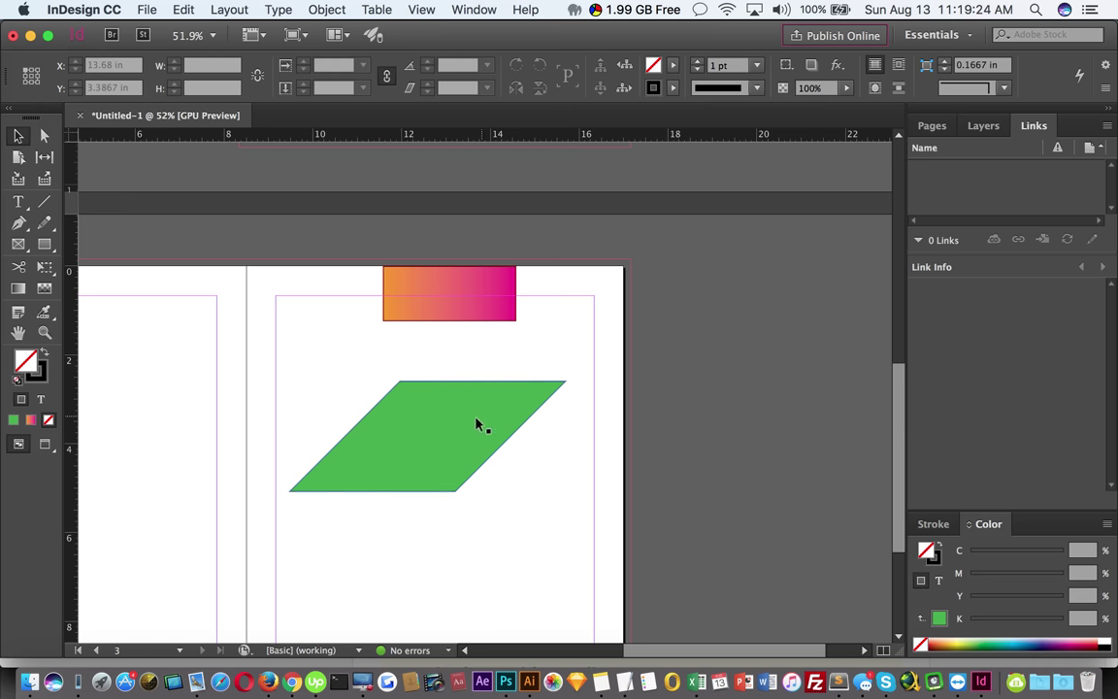
{"action": "left_click", "coordinate": [486, 423]}
{"action": "left_click", "coordinate": [592, 452]}
{"action": "left_click", "coordinate": [474, 413]}
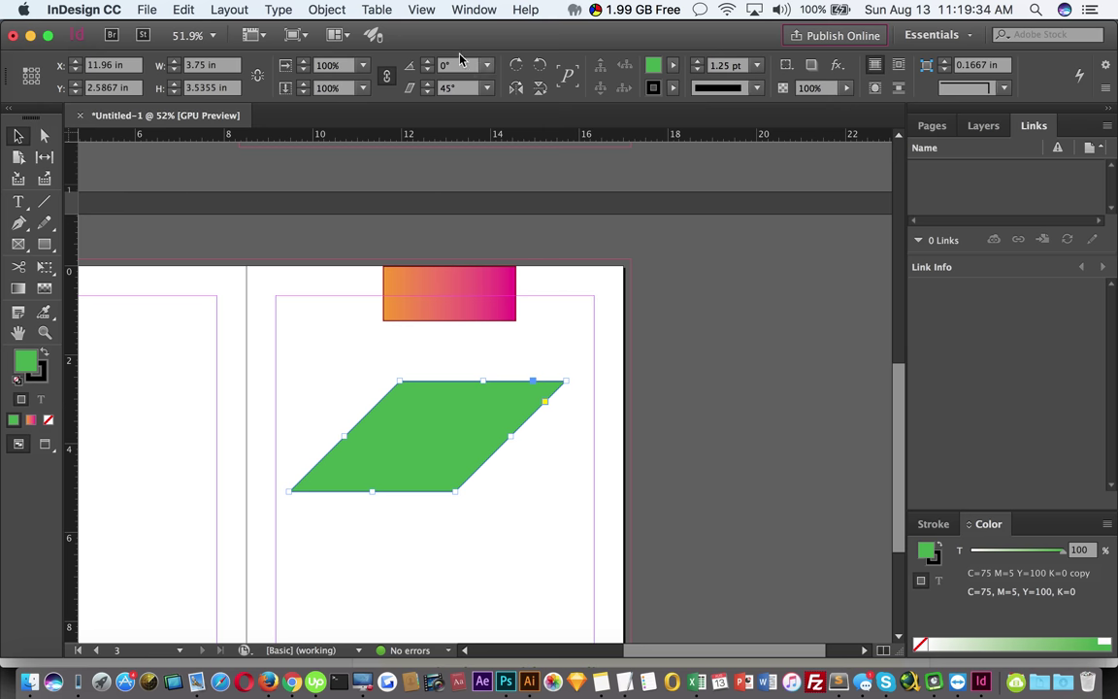
Open the Paragraph Styles and Character Styles, place them beside the page and show the Paragraph Styles
{"action": "left_click", "coordinate": [473, 9]}
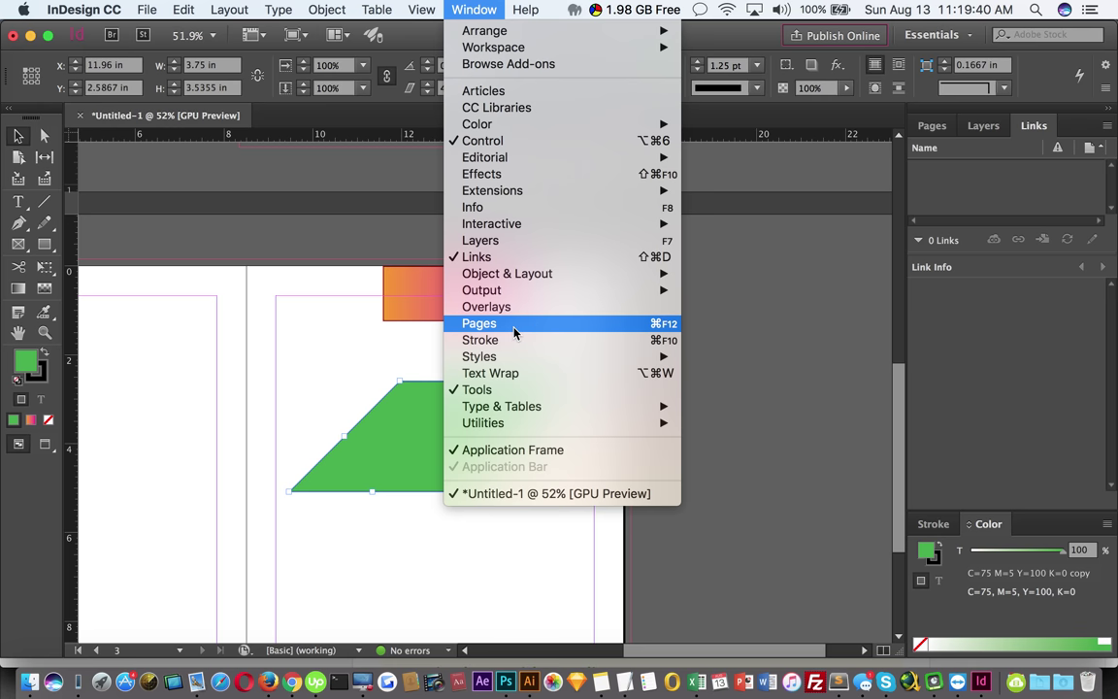
{"action": "mouse_move", "coordinate": [511, 361]}
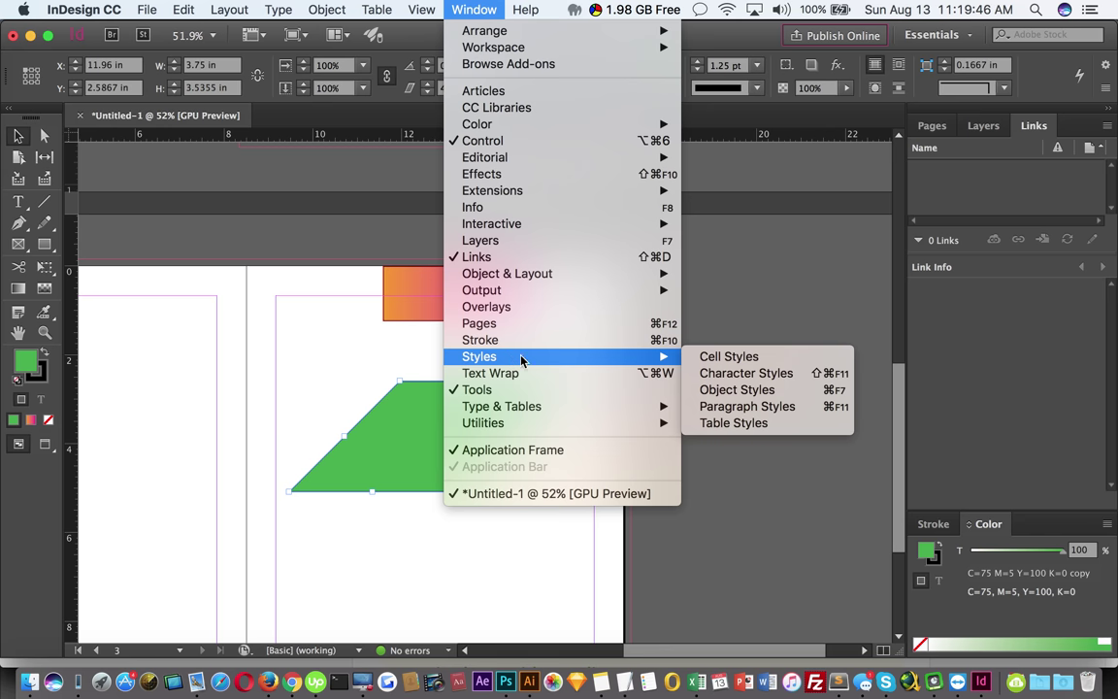
{"action": "left_click", "coordinate": [790, 405]}
{"action": "left_click_drag", "start_coordinate": [1084, 357], "coordinate": [806, 233]}
{"action": "left_click", "coordinate": [759, 248]}
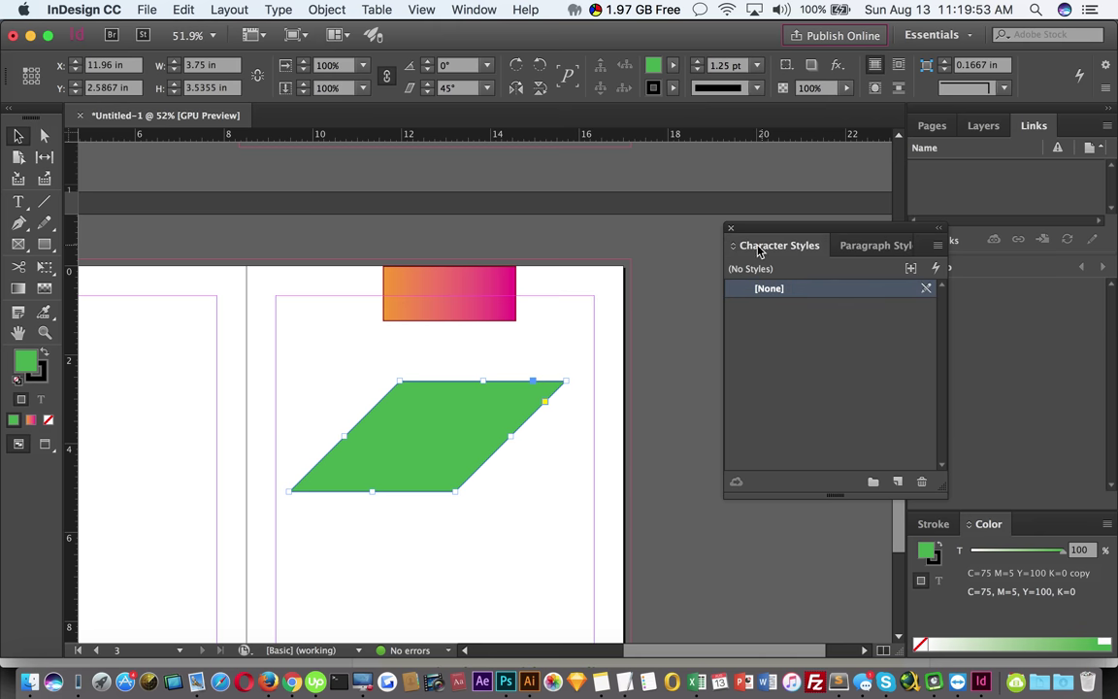
{"action": "left_click", "coordinate": [876, 245]}
Delete the gradient rectangle and the green parallelogram from the page
{"action": "left_click_drag", "start_coordinate": [528, 498], "coordinate": [340, 189]}
{"action": "scroll", "coordinate": [340, 189], "scroll_direction": "up", "scroll_amount": 2}
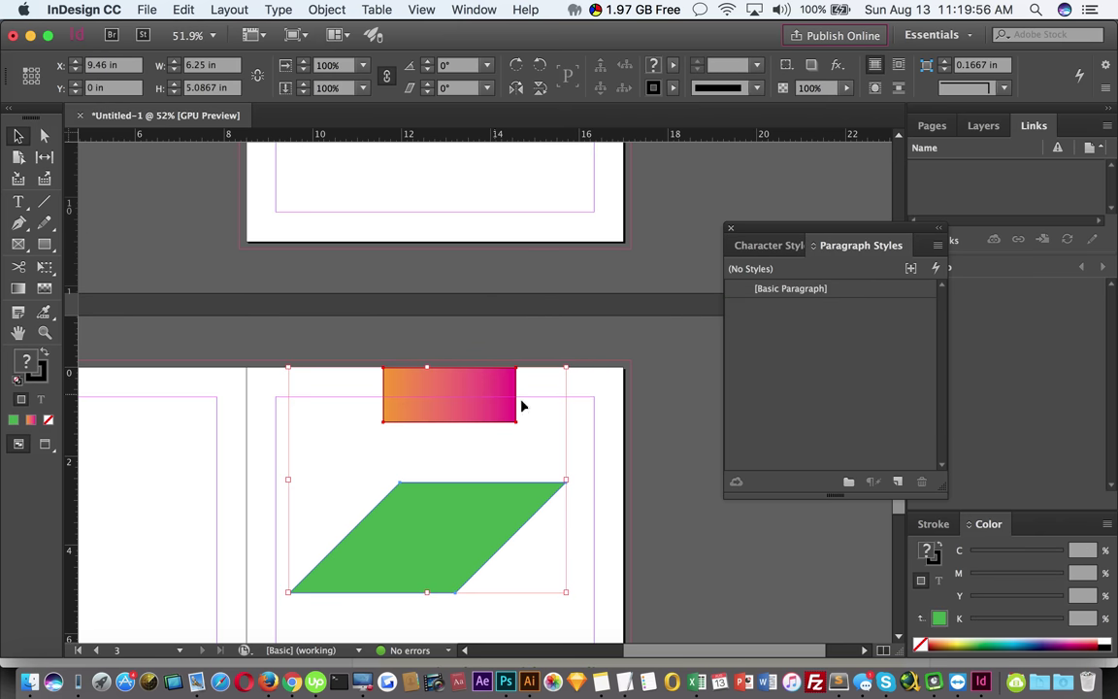
{"action": "key", "text": "Delete"}
Draw a text frame about 4.14 in wide and 2.76 in high on the empty right-hand page and enter "Bangladesh" in it
{"action": "left_click_drag", "start_coordinate": [514, 451], "coordinate": [559, 292]}
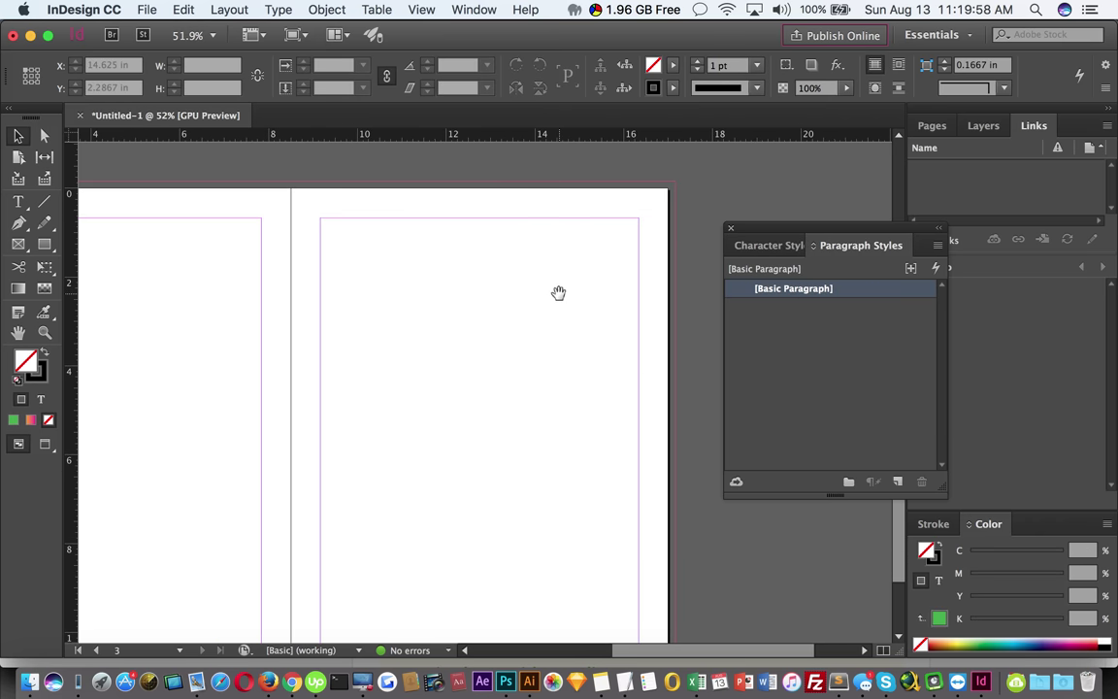
{"action": "left_click", "coordinate": [471, 288], "text": "super"}
{"action": "left_click_drag", "start_coordinate": [543, 401], "coordinate": [519, 382]}
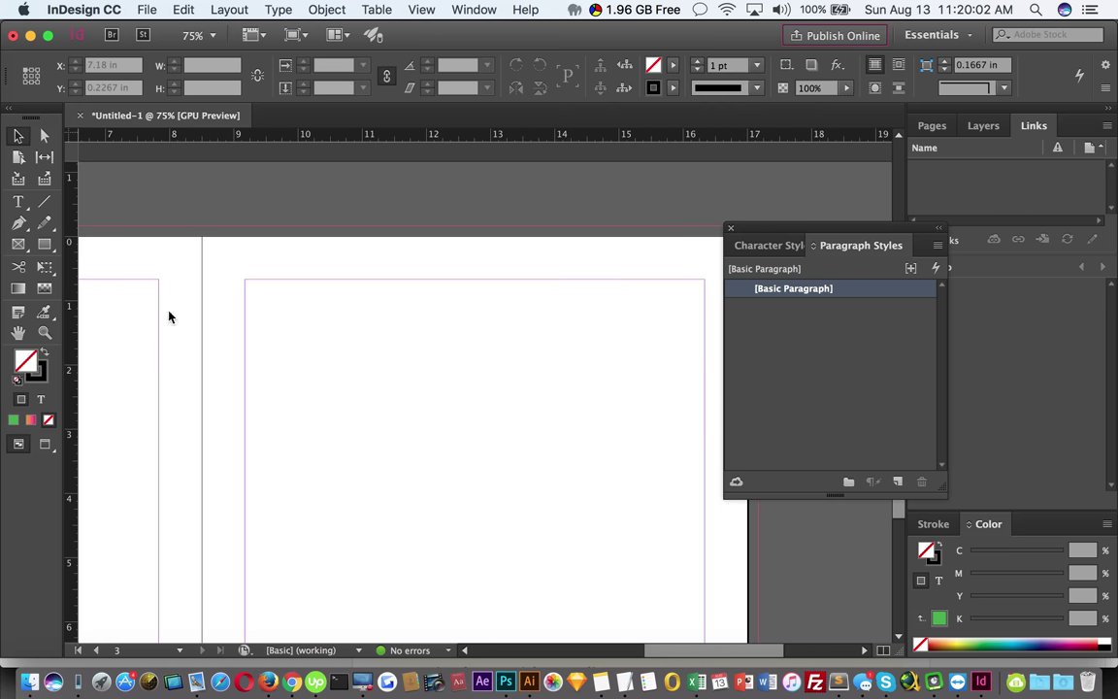
{"action": "key", "text": "t"}
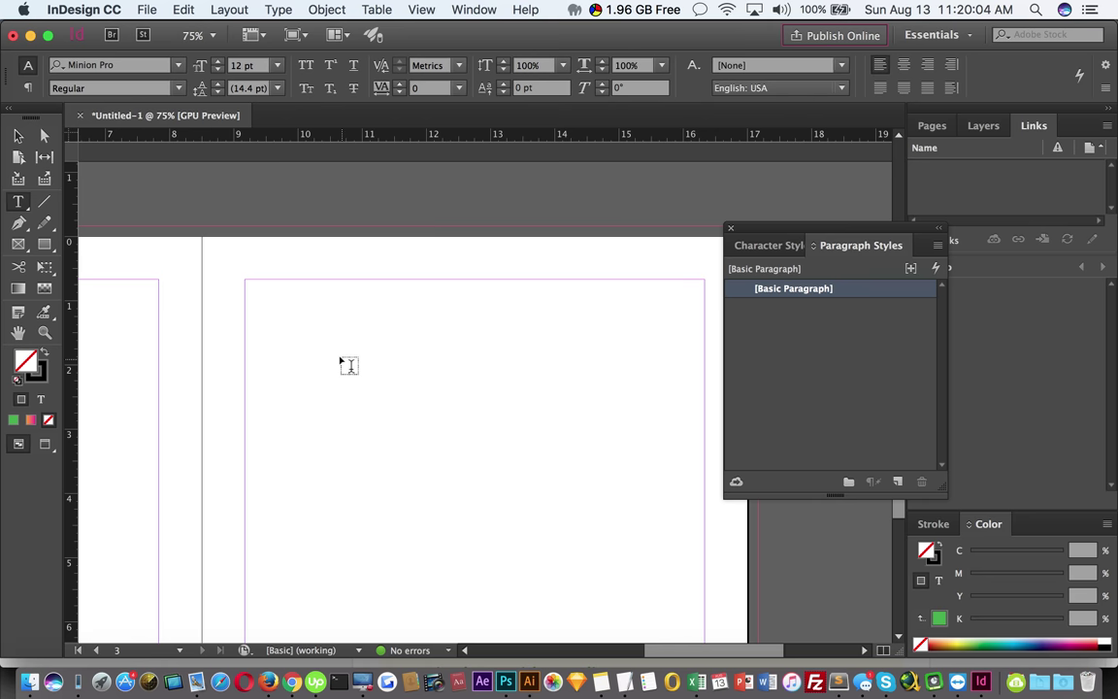
{"action": "left_click_drag", "start_coordinate": [295, 322], "coordinate": [561, 500]}
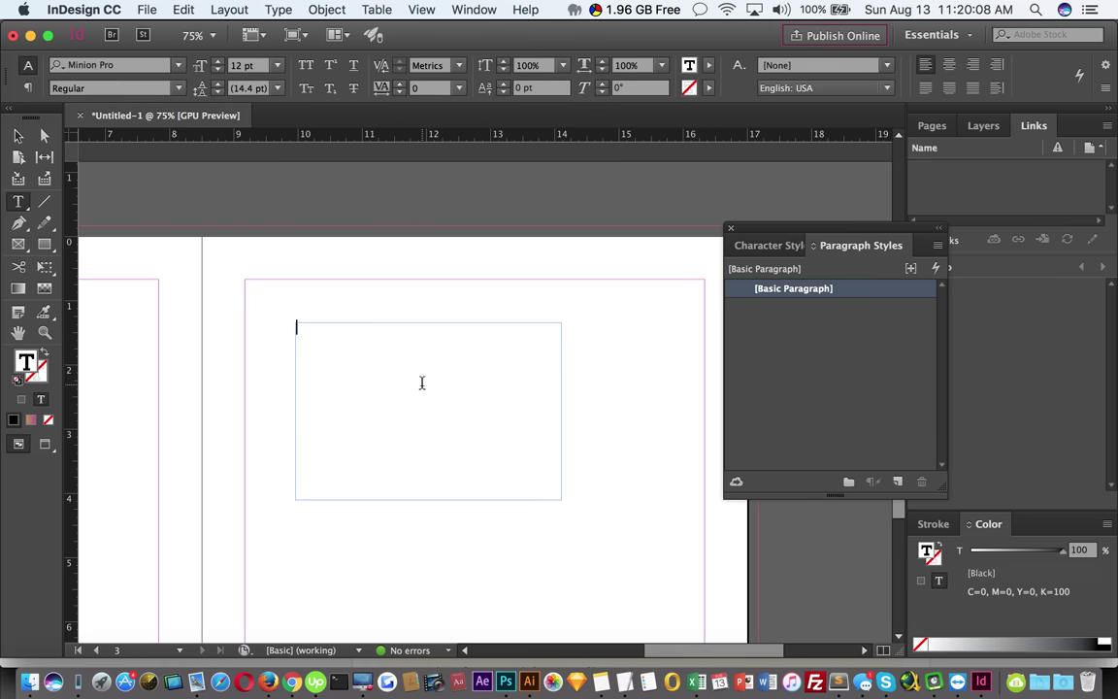
{"action": "type", "text": "Bangladesh"}
Format the word Bangladesh in the Antonio font at 30 pt with 36 pt leading
{"action": "left_click_drag", "start_coordinate": [361, 330], "coordinate": [281, 326]}
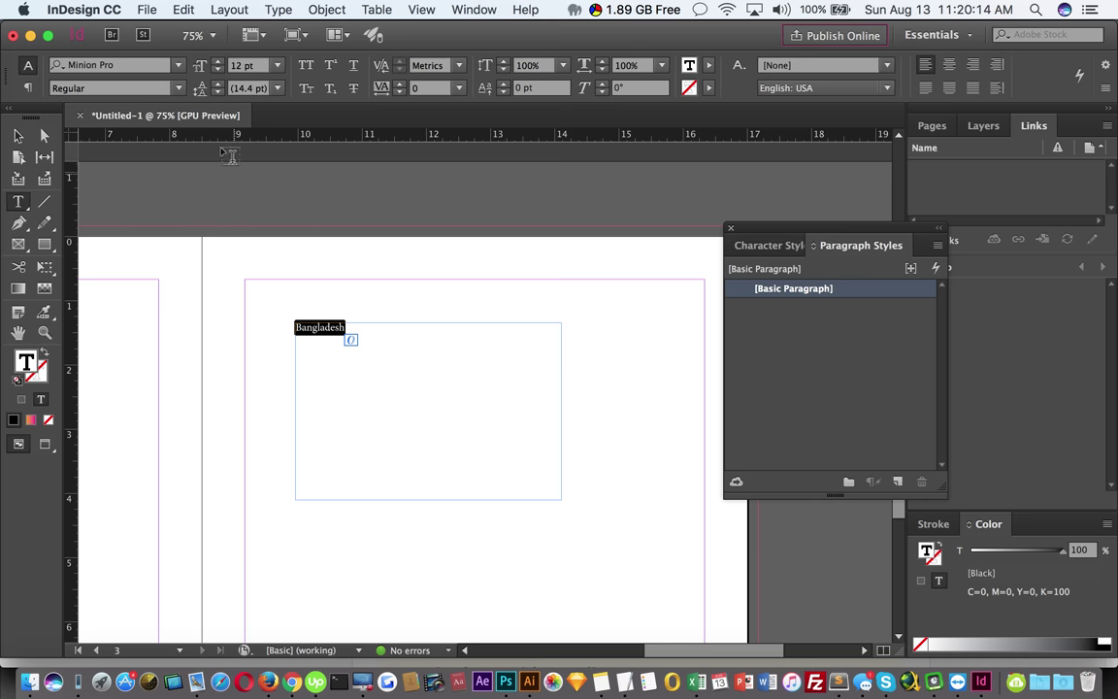
{"action": "left_click", "coordinate": [178, 65]}
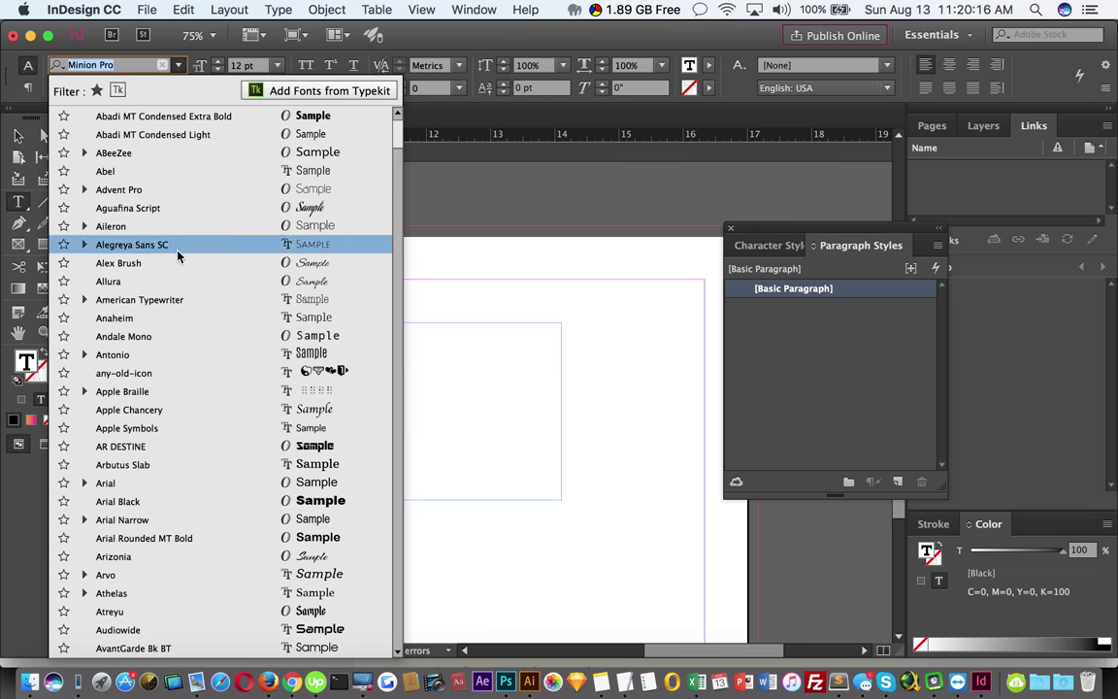
{"action": "left_click", "coordinate": [195, 355]}
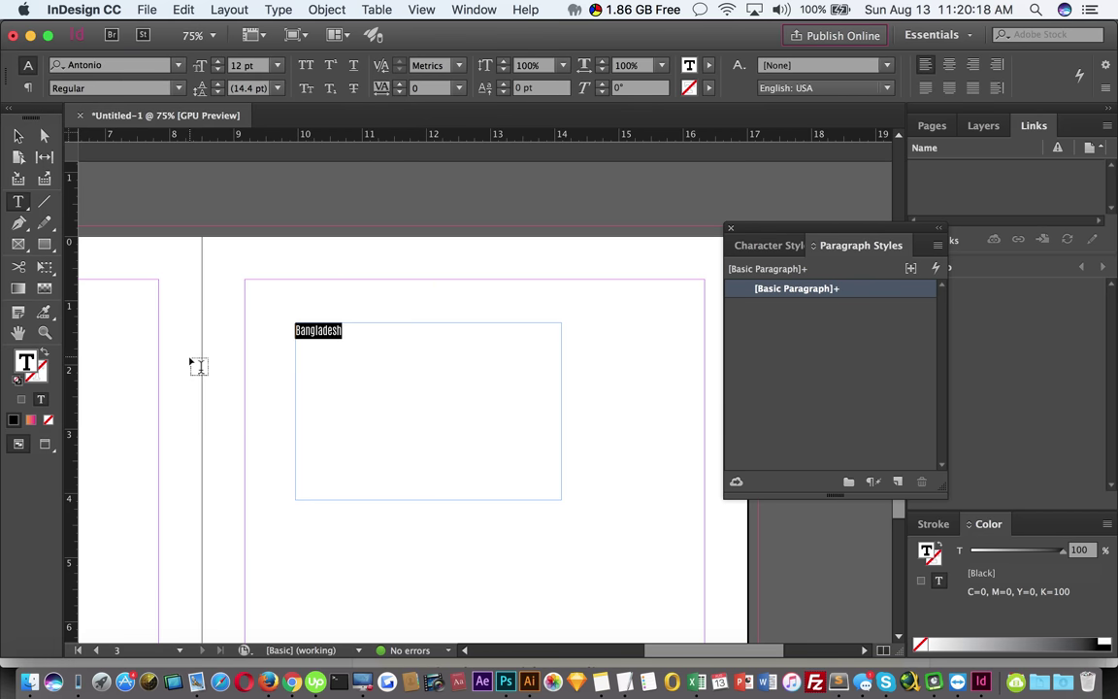
{"action": "left_click", "coordinate": [279, 65]}
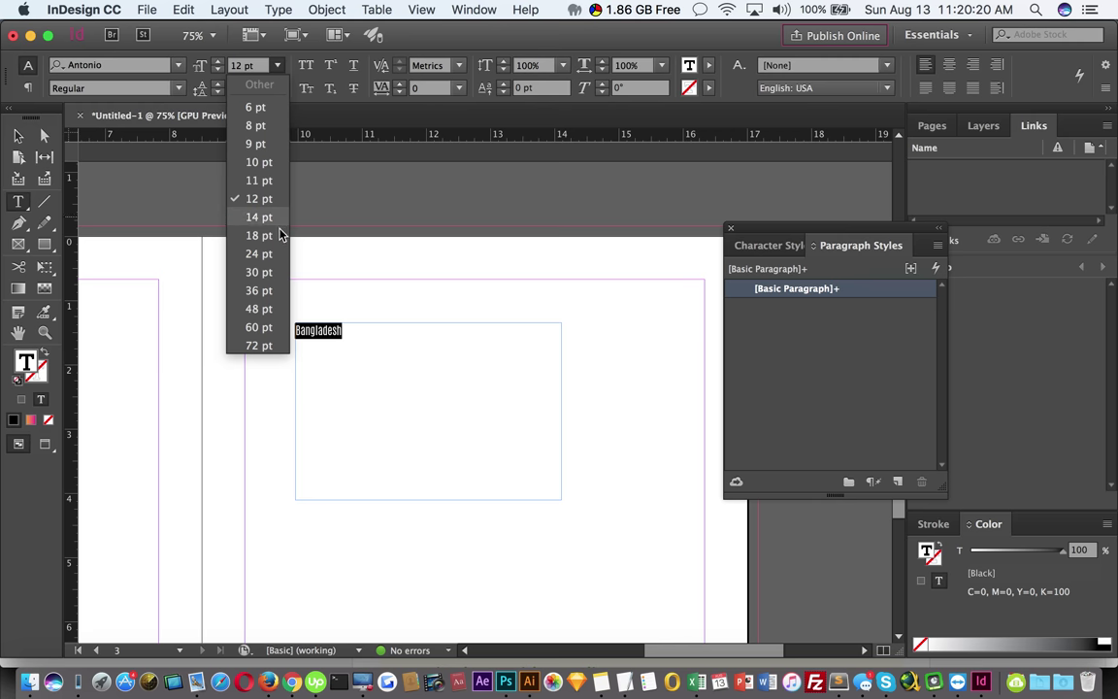
{"action": "left_click", "coordinate": [260, 271]}
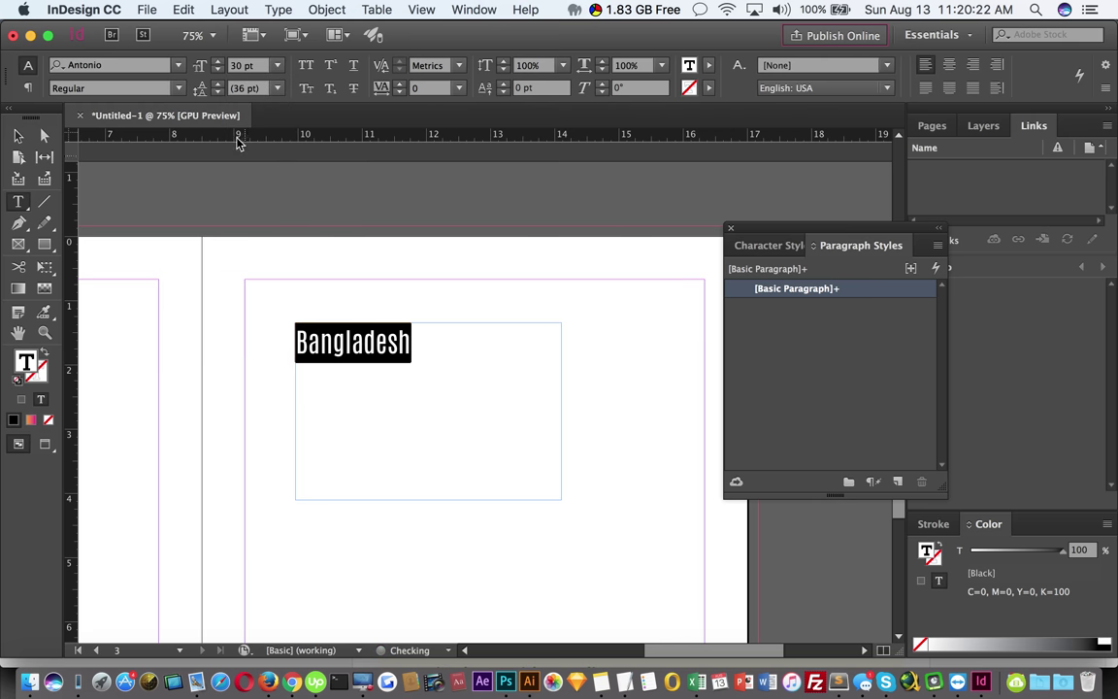
{"action": "left_click", "coordinate": [279, 88]}
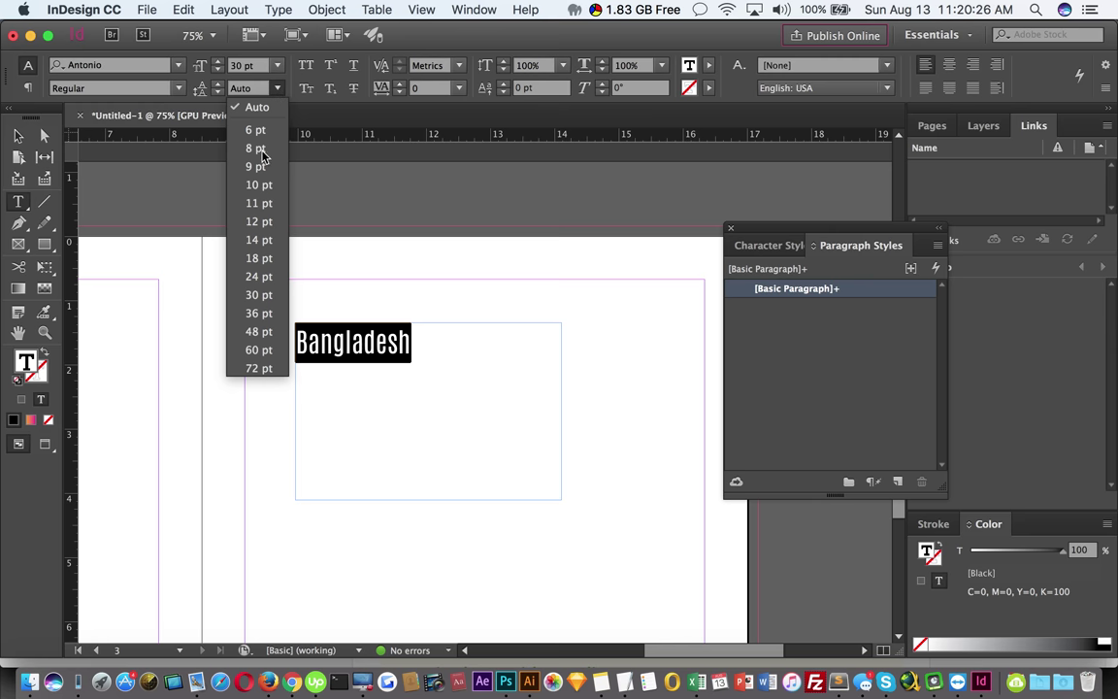
{"action": "left_click", "coordinate": [271, 313]}
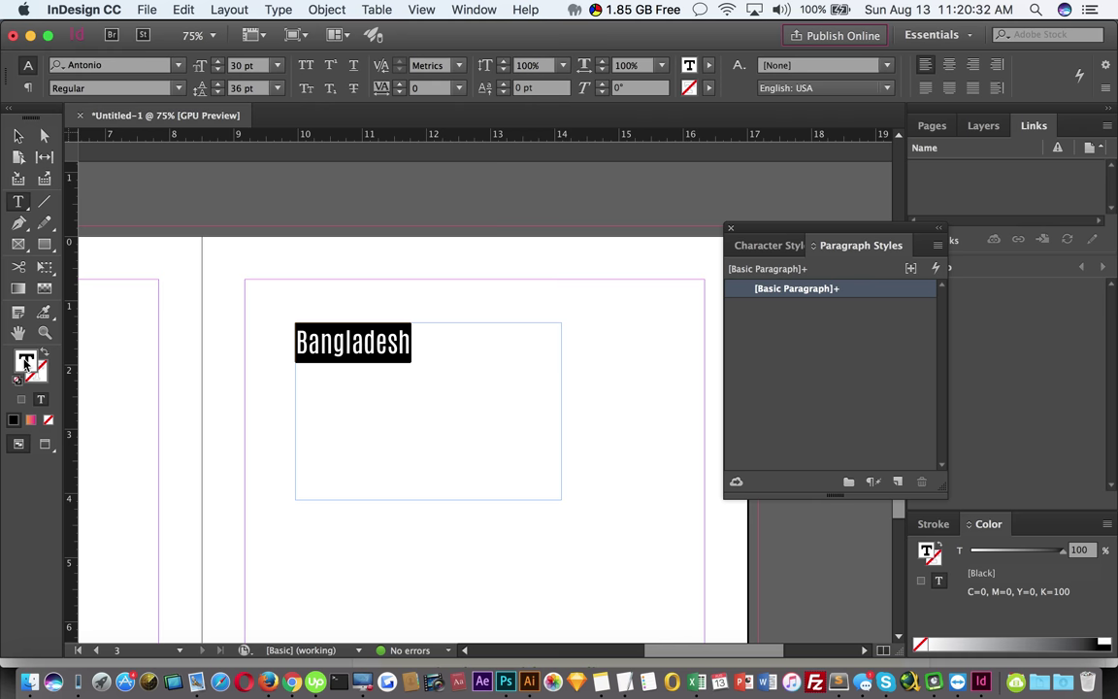
Colour the Bangladesh text with the CMYK mix C 100, M 100, Y 0, K 0
{"action": "left_click", "coordinate": [1106, 524]}
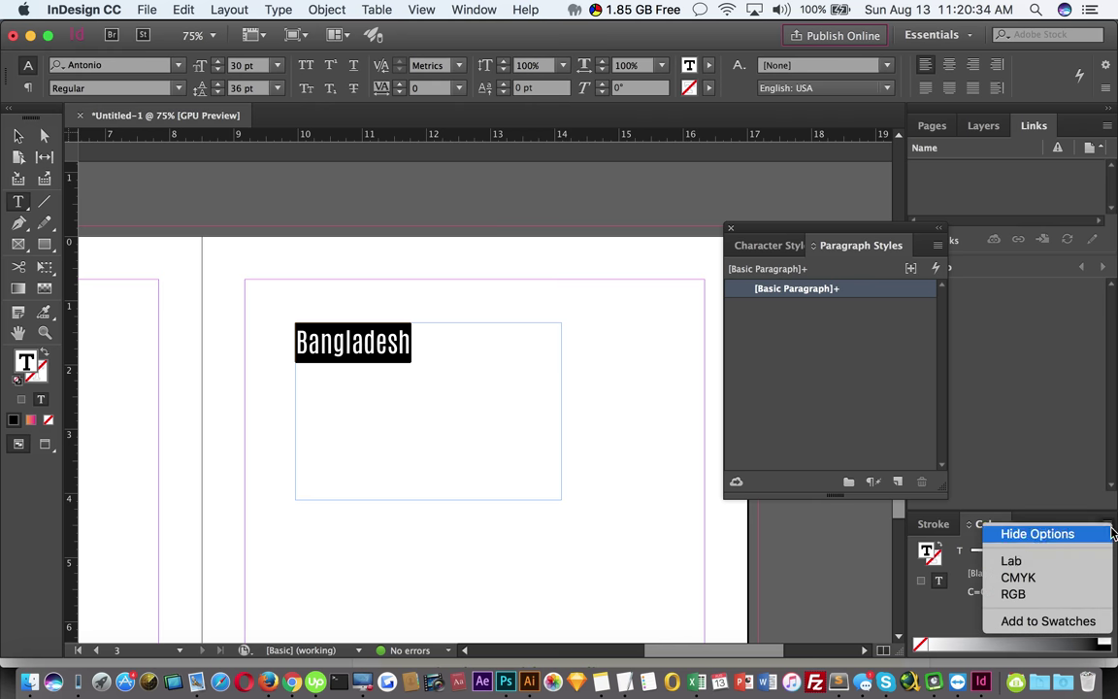
{"action": "left_click", "coordinate": [1017, 577]}
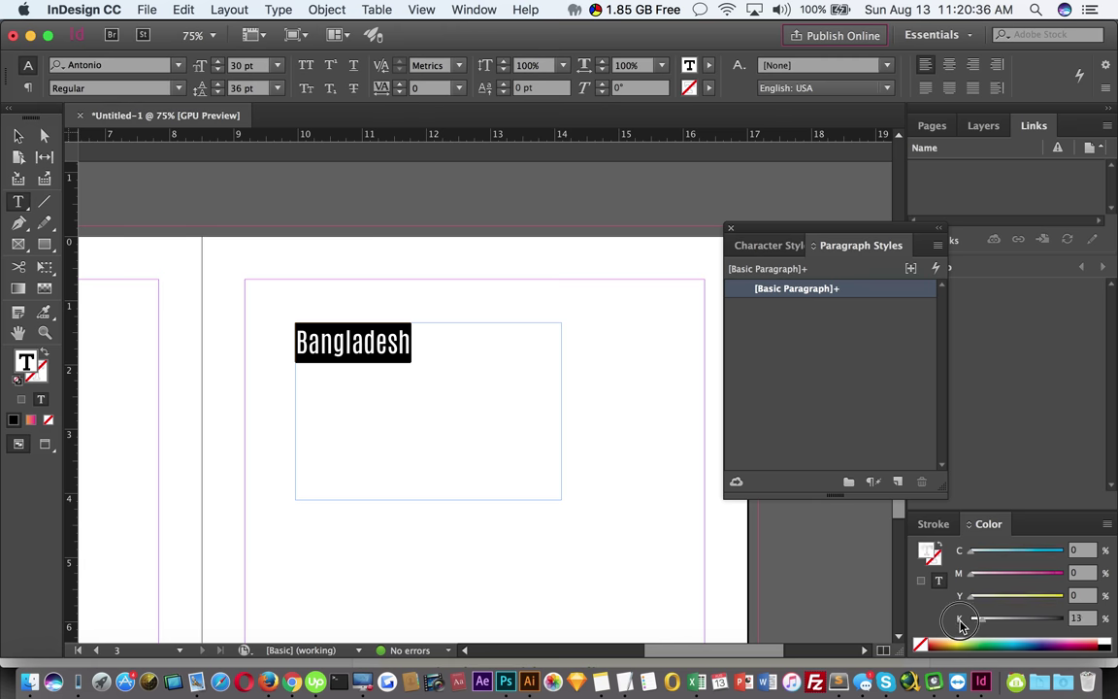
{"action": "left_click", "coordinate": [1058, 573]}
{"action": "left_click", "coordinate": [1058, 551]}
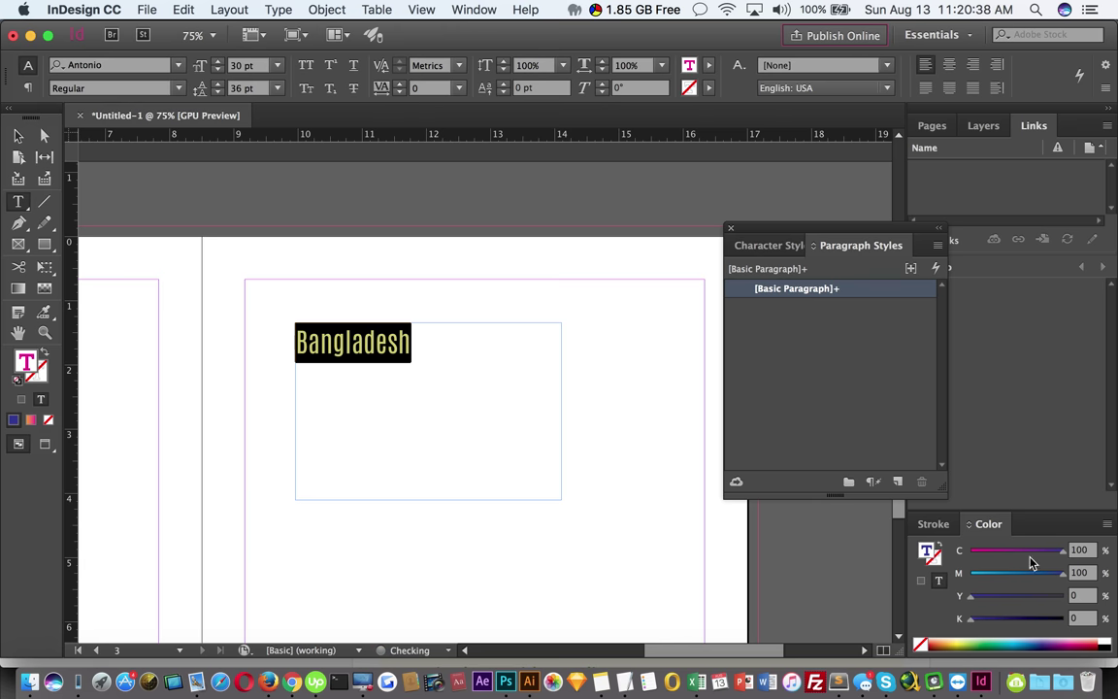
{"action": "key", "text": "Escape"}
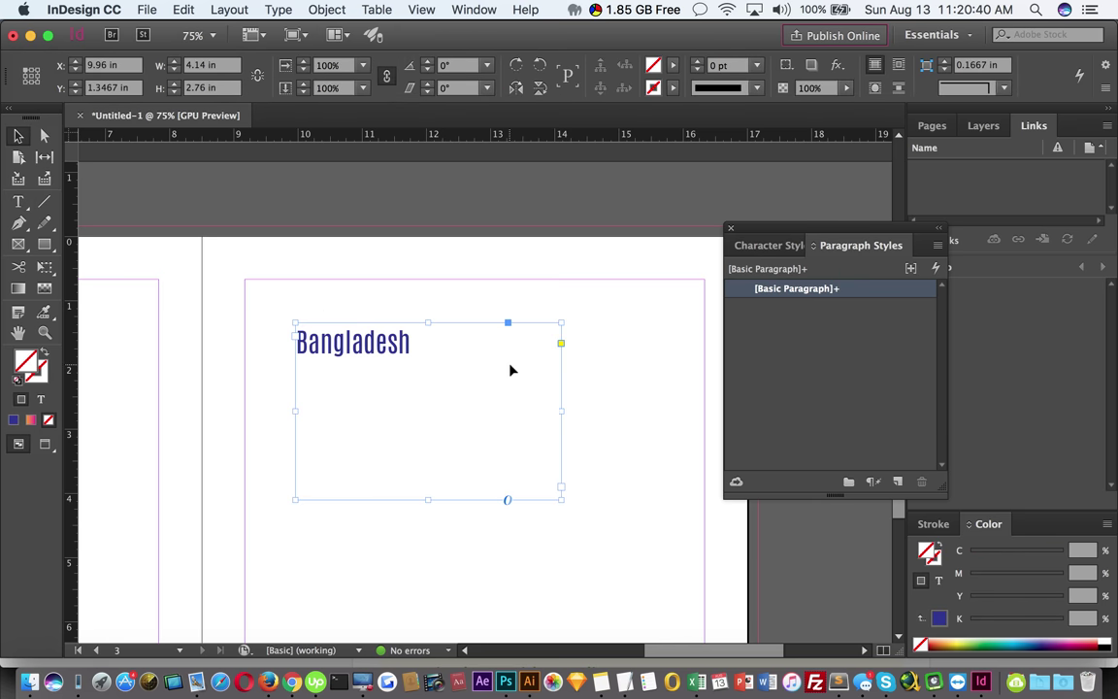
Move the Bangladesh text frame to about X 9.68 in, Y 0.99 in and create a new paragraph style from its formatting
{"action": "left_click_drag", "start_coordinate": [345, 327], "coordinate": [327, 304]}
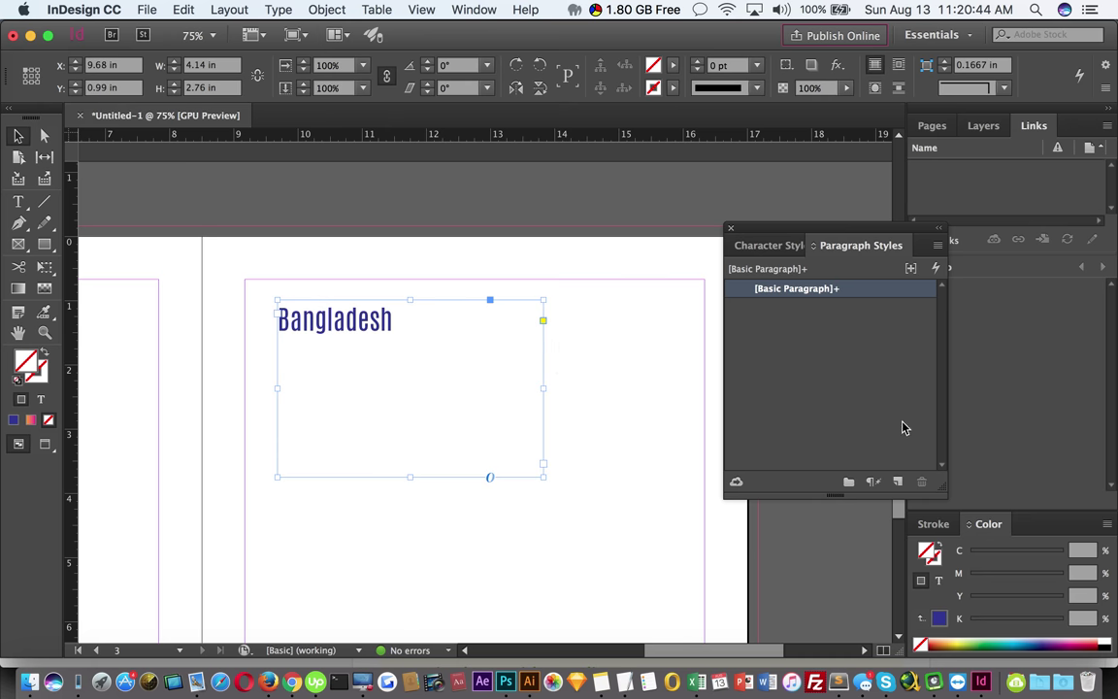
{"action": "left_click", "coordinate": [899, 481]}
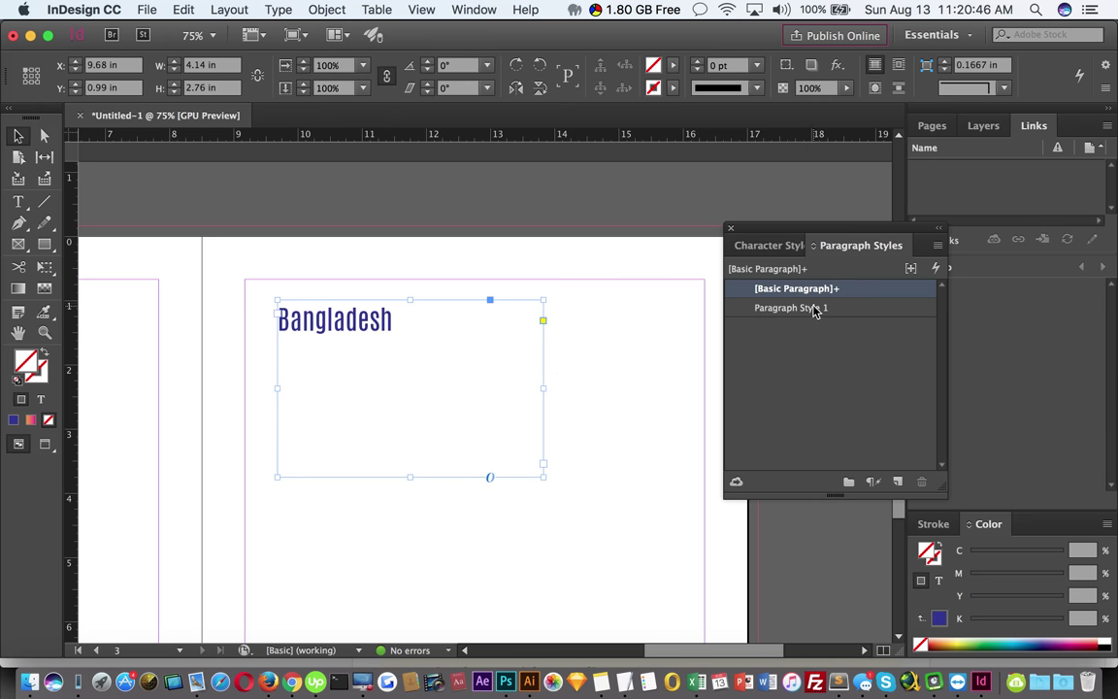
{"action": "left_click", "coordinate": [911, 269]}
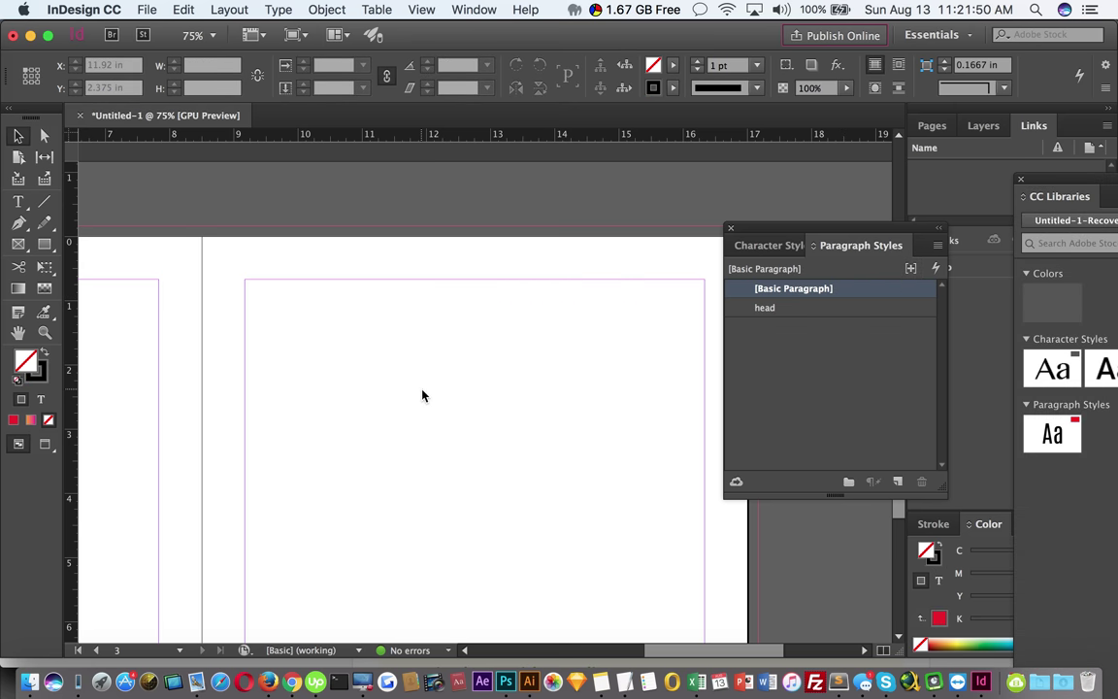
Draw a text frame on the empty right-hand page, apply the head paragraph style and enter "dfsdfsdf" in it
{"action": "key", "text": "t"}
{"action": "left_click_drag", "start_coordinate": [288, 325], "coordinate": [593, 499]}
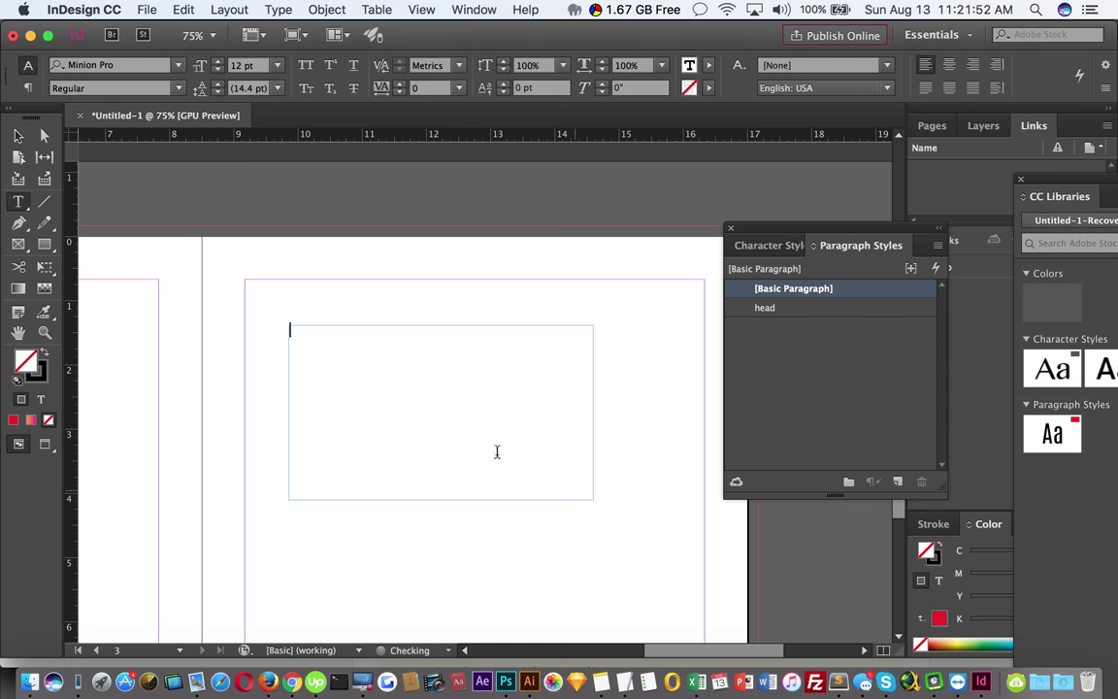
{"action": "left_click", "coordinate": [773, 309]}
{"action": "type", "text": "dfsdfsdf"}
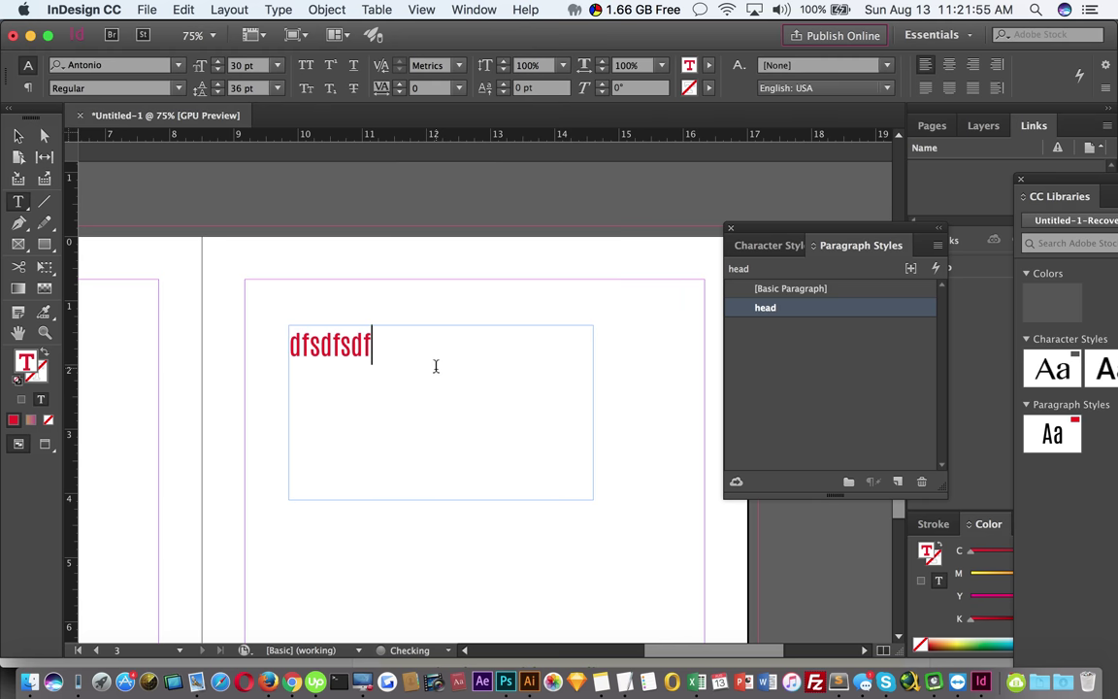
Replace the sample text in the frame with "Dhaka" and delete the text frame
{"action": "left_click_drag", "start_coordinate": [434, 367], "coordinate": [241, 323]}
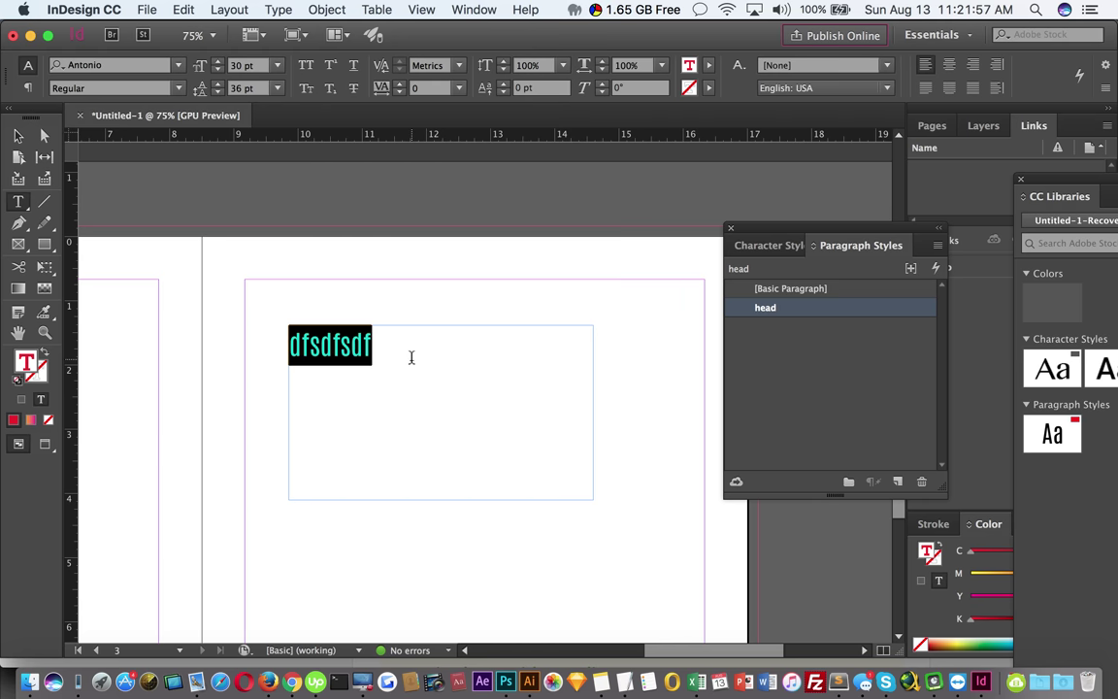
{"action": "type", "text": "Dhaka"}
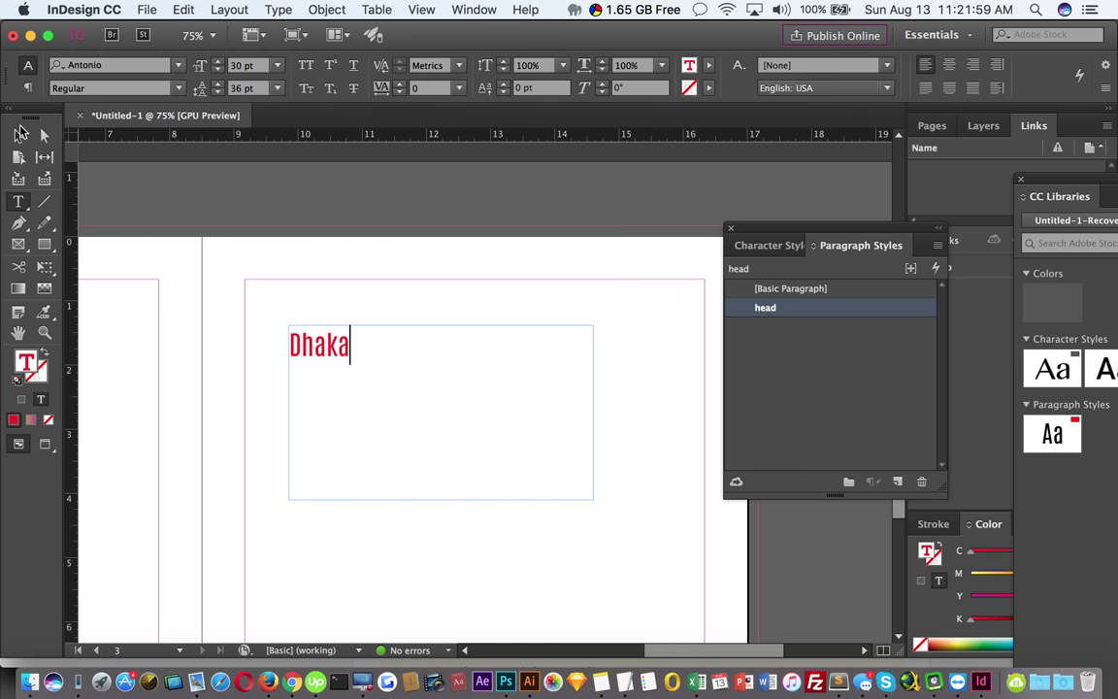
{"action": "key", "text": "Escape"}
{"action": "key", "text": "Delete"}
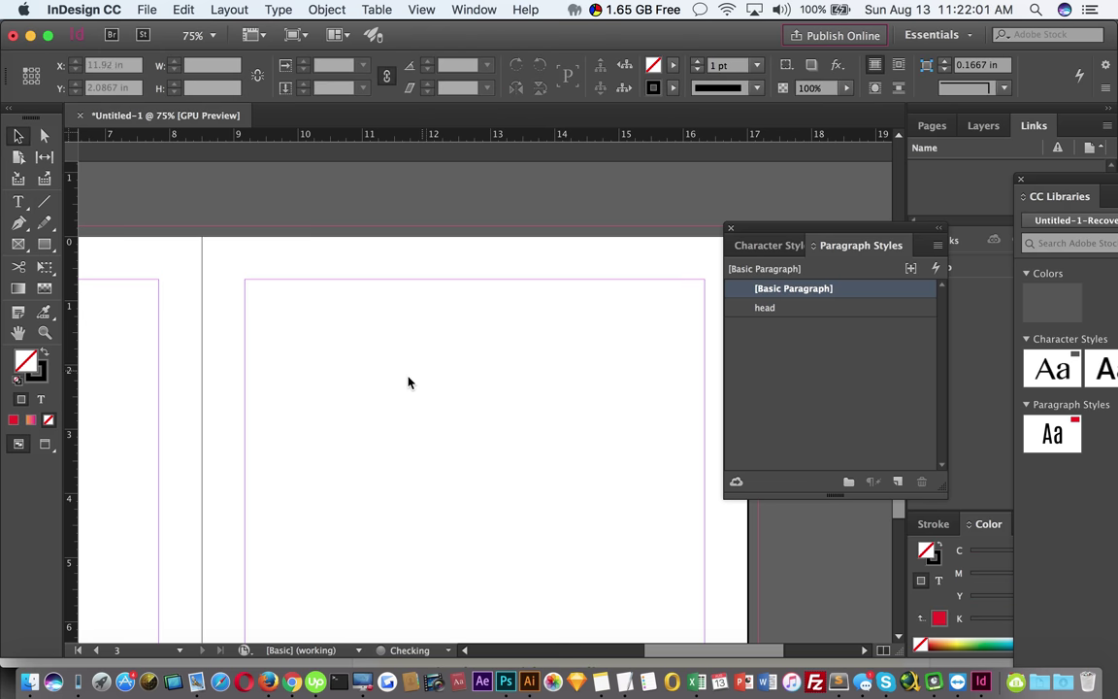
Draw a new text frame about 4.17 in wide and 2.46 in high on the right-hand page and enter "Subhead" in it
{"action": "key", "text": "t"}
{"action": "left_click_drag", "start_coordinate": [304, 325], "coordinate": [571, 482]}
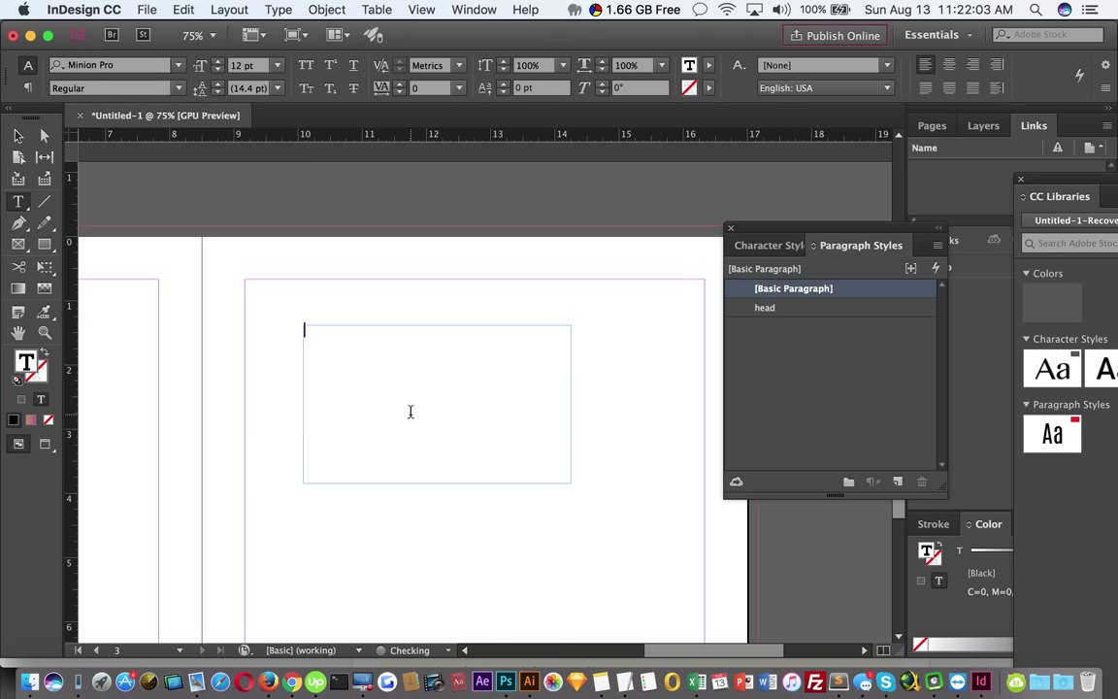
{"action": "type", "text": "f"}
{"action": "type", "text": "Sub"}
{"action": "type", "text": "head"}
Create a new paragraph style from the selected word Subhead and name the style "Subhead"
{"action": "double_click", "coordinate": [338, 331]}
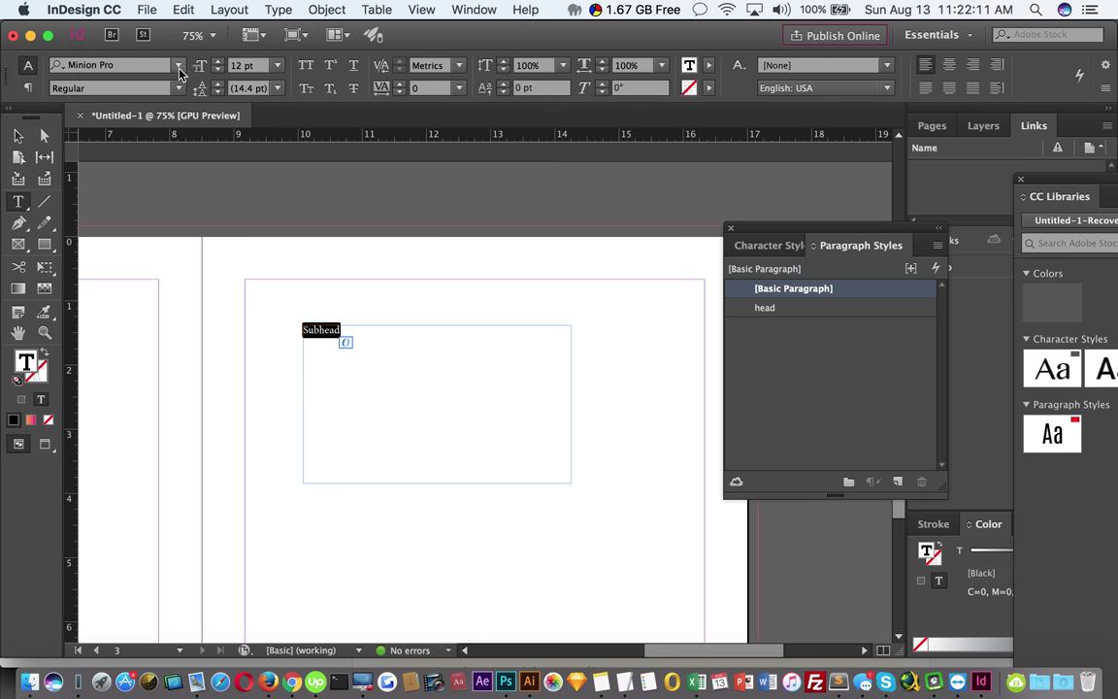
{"action": "left_click", "coordinate": [898, 482]}
{"action": "left_click", "coordinate": [790, 309]}
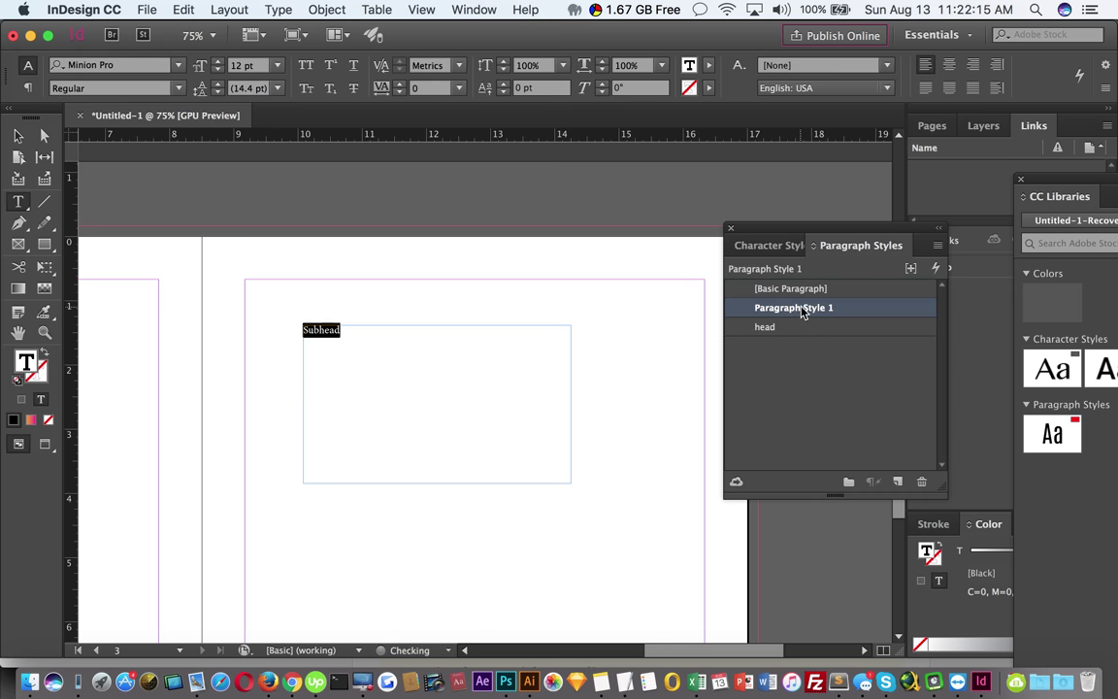
{"action": "left_click", "coordinate": [804, 309]}
{"action": "key", "text": "Return"}
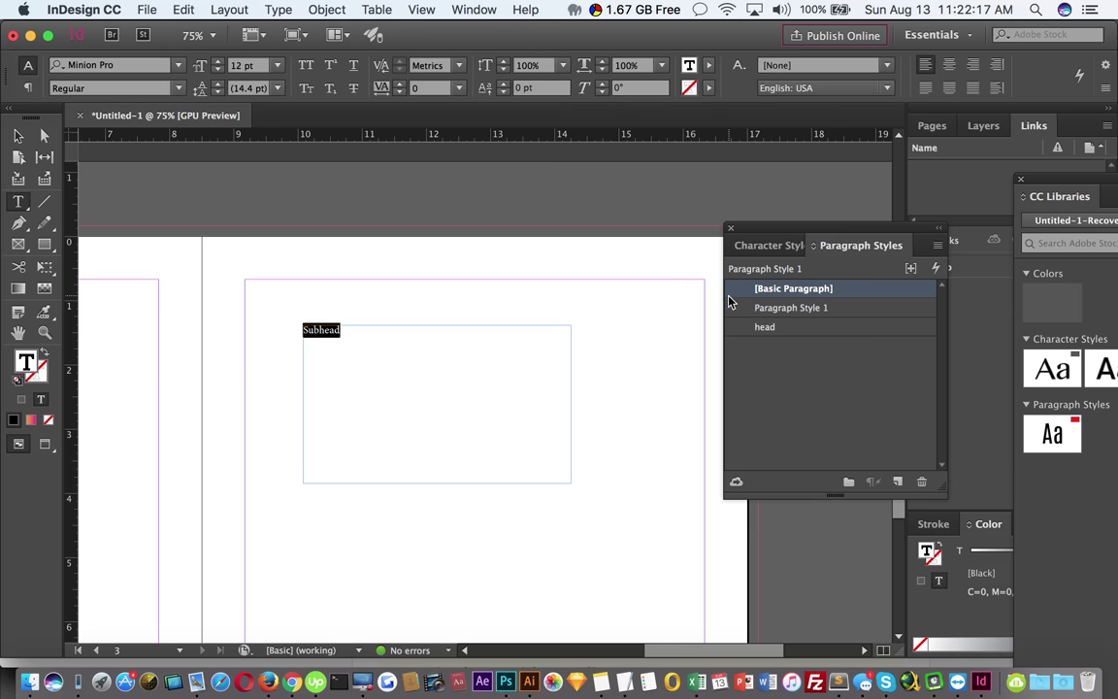
{"action": "double_click", "coordinate": [765, 308]}
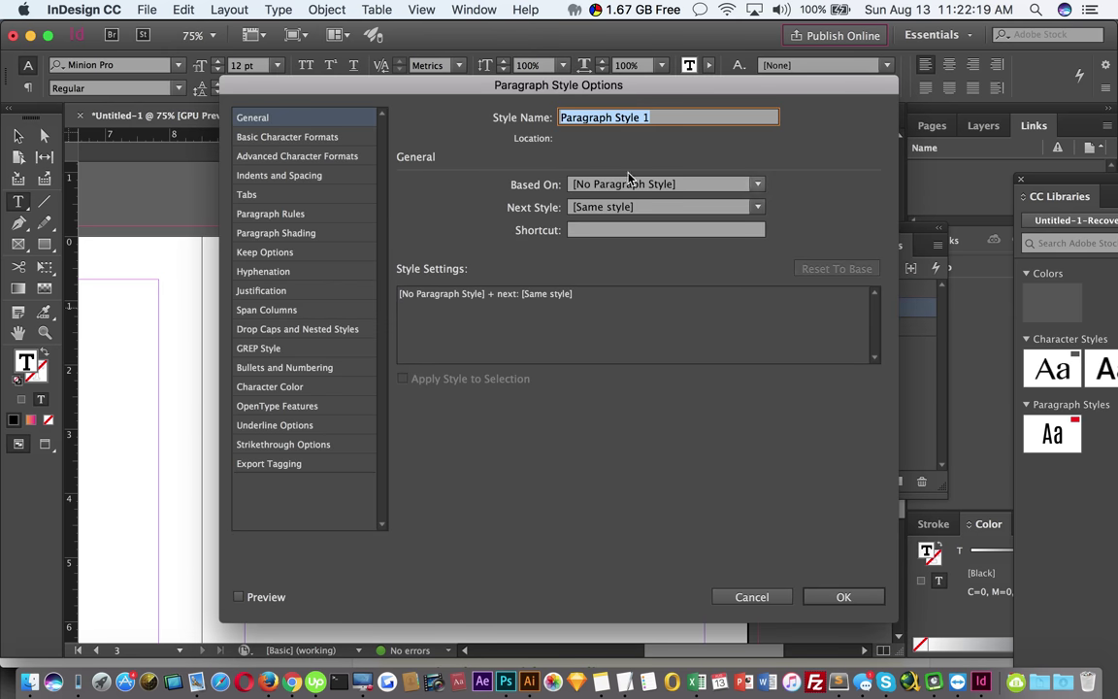
{"action": "type", "text": "Subhead"}
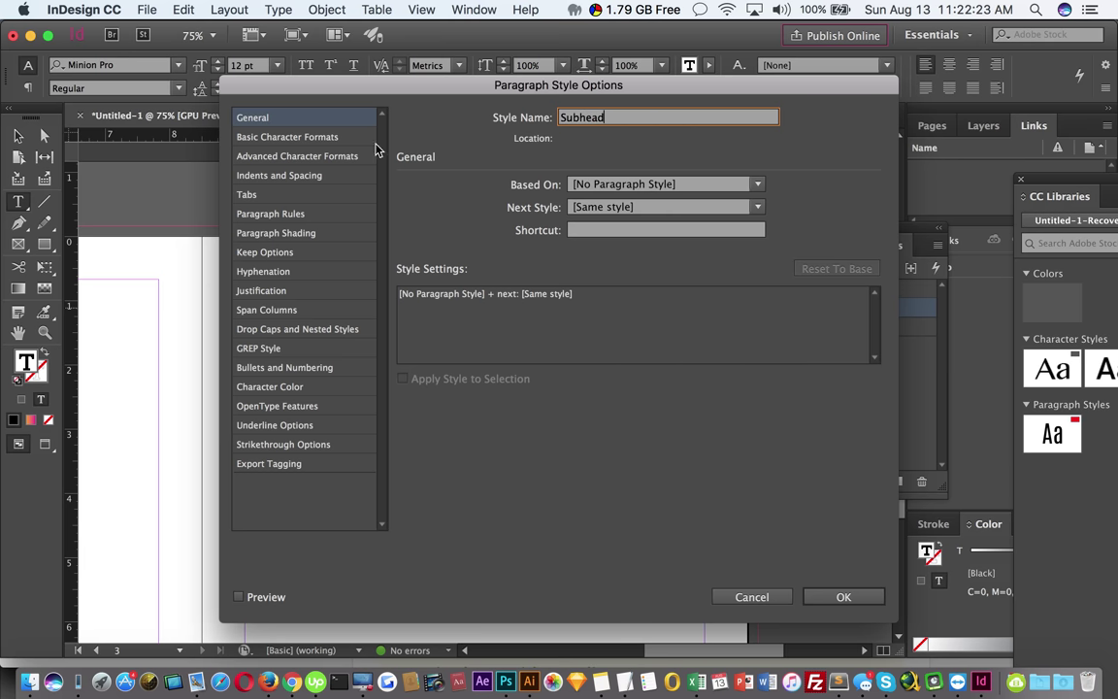
Set the Subhead style's font family to Monaco and turn on the preview, keeping the dialog clear of the text
{"action": "left_click", "coordinate": [286, 137]}
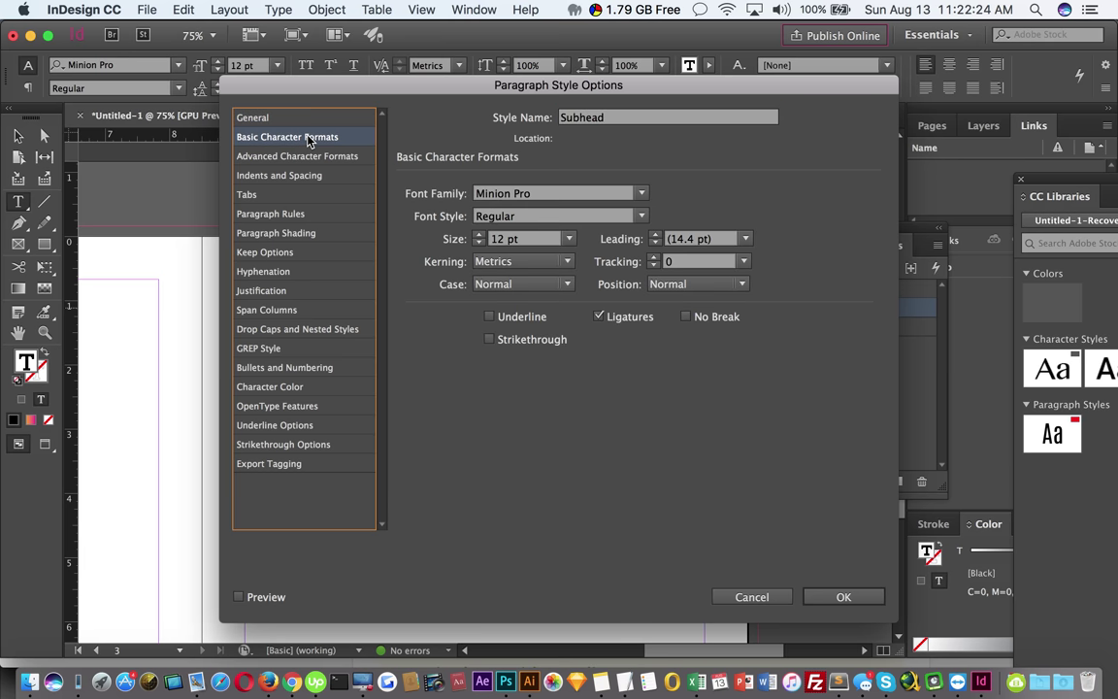
{"action": "left_click", "coordinate": [641, 194]}
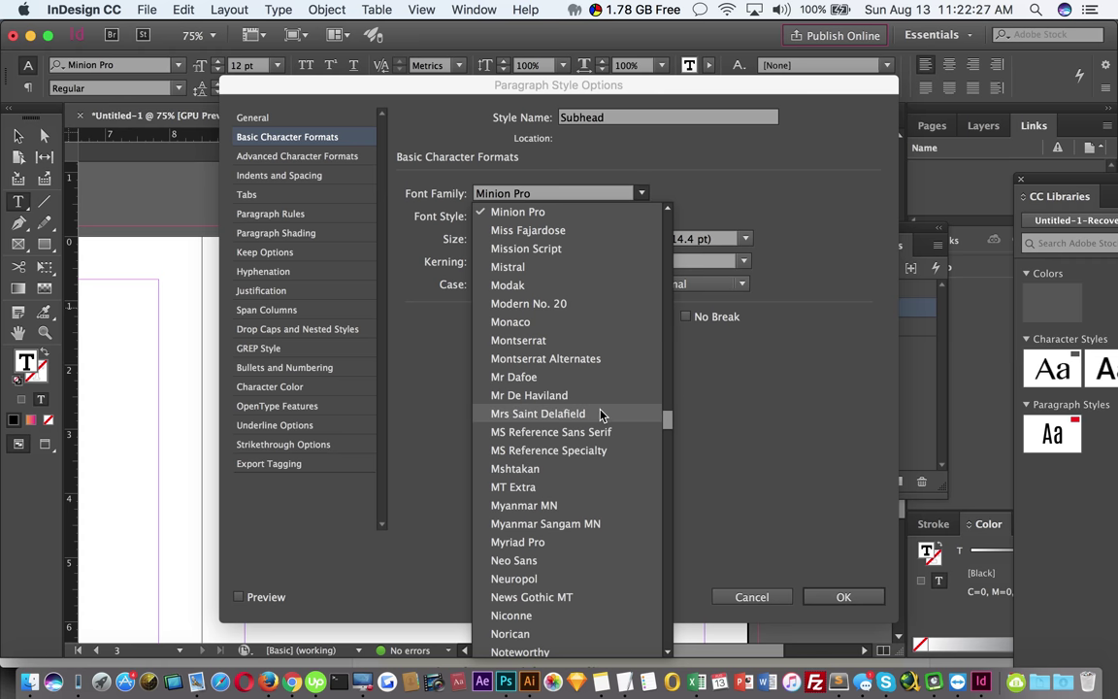
{"action": "left_click", "coordinate": [574, 323]}
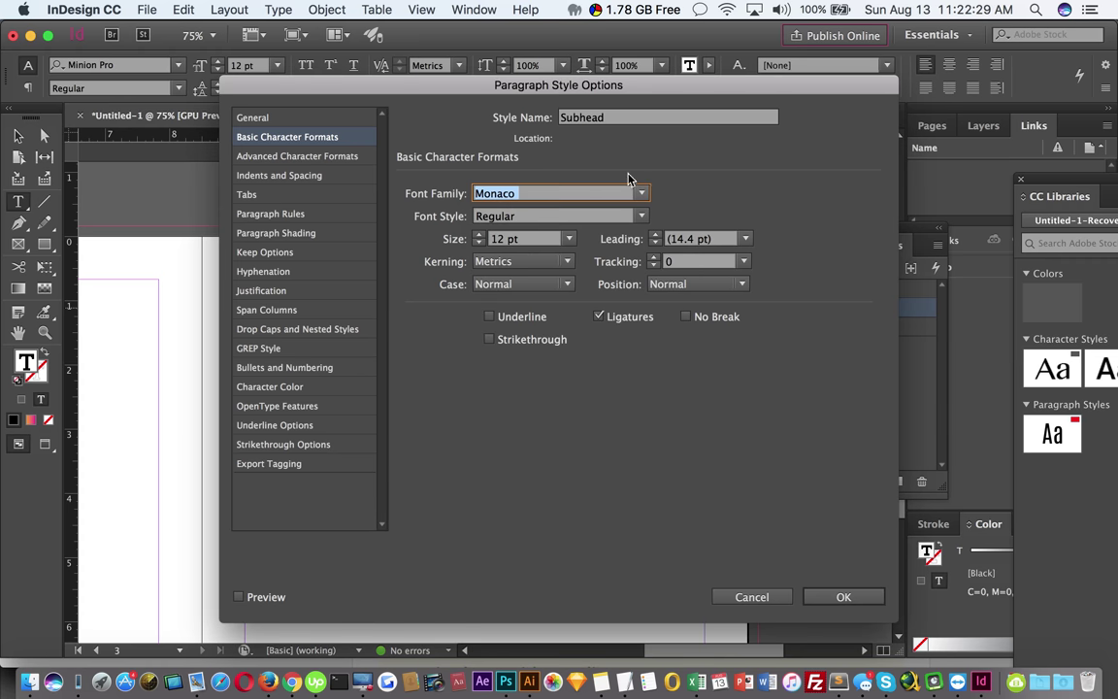
{"action": "left_click_drag", "start_coordinate": [593, 87], "coordinate": [853, 70]}
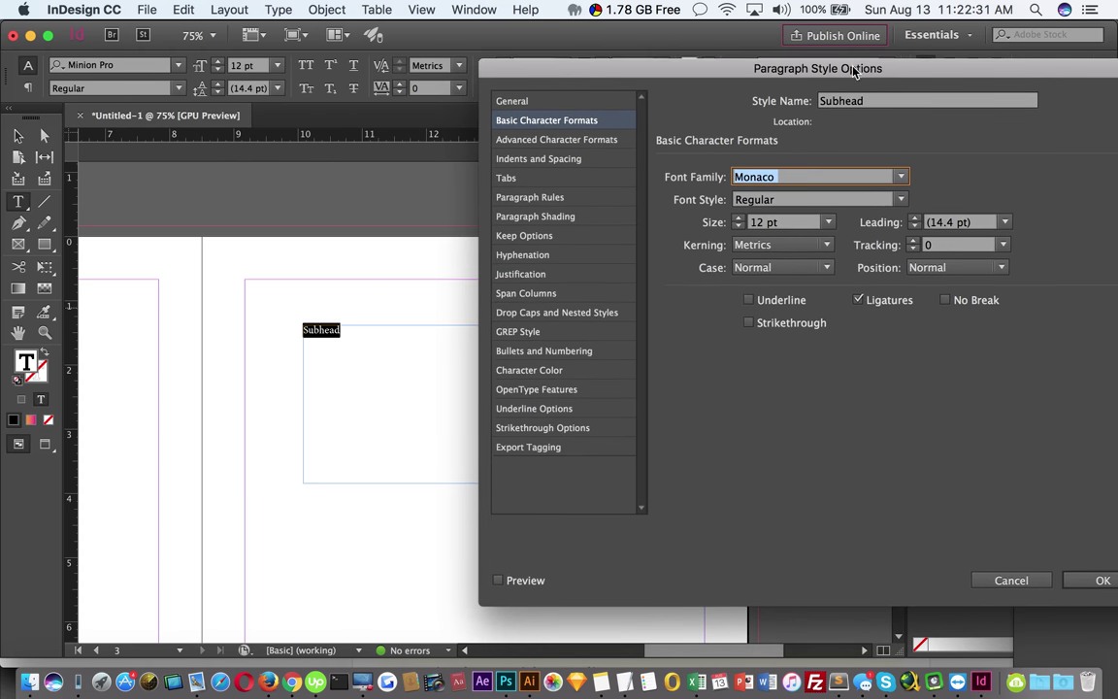
{"action": "left_click", "coordinate": [498, 579]}
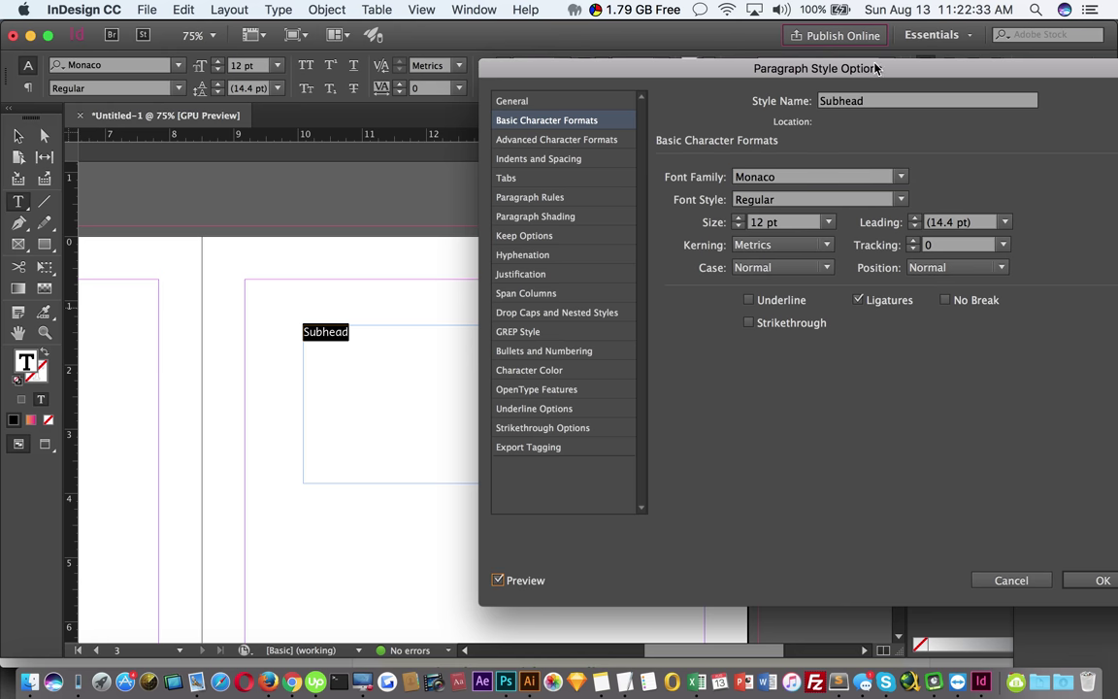
{"action": "left_click_drag", "start_coordinate": [789, 62], "coordinate": [762, 66]}
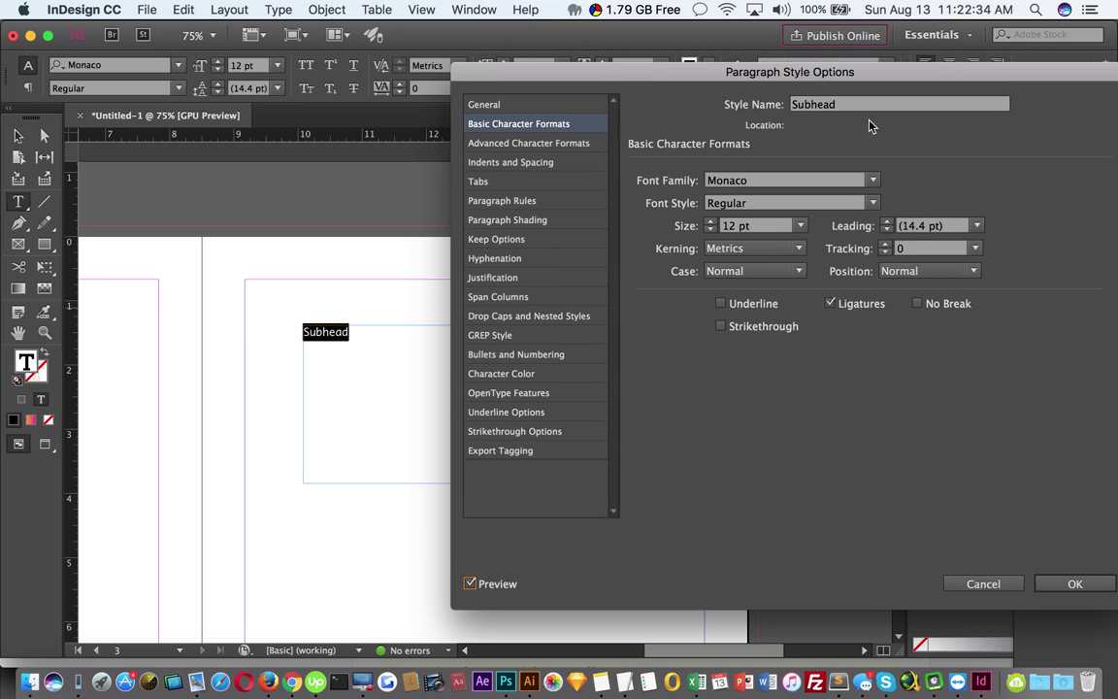
Set the Subhead style to the Oswald font at 22 pt with 28 pt leading
{"action": "left_click", "coordinate": [816, 181]}
{"action": "left_click", "coordinate": [874, 181]}
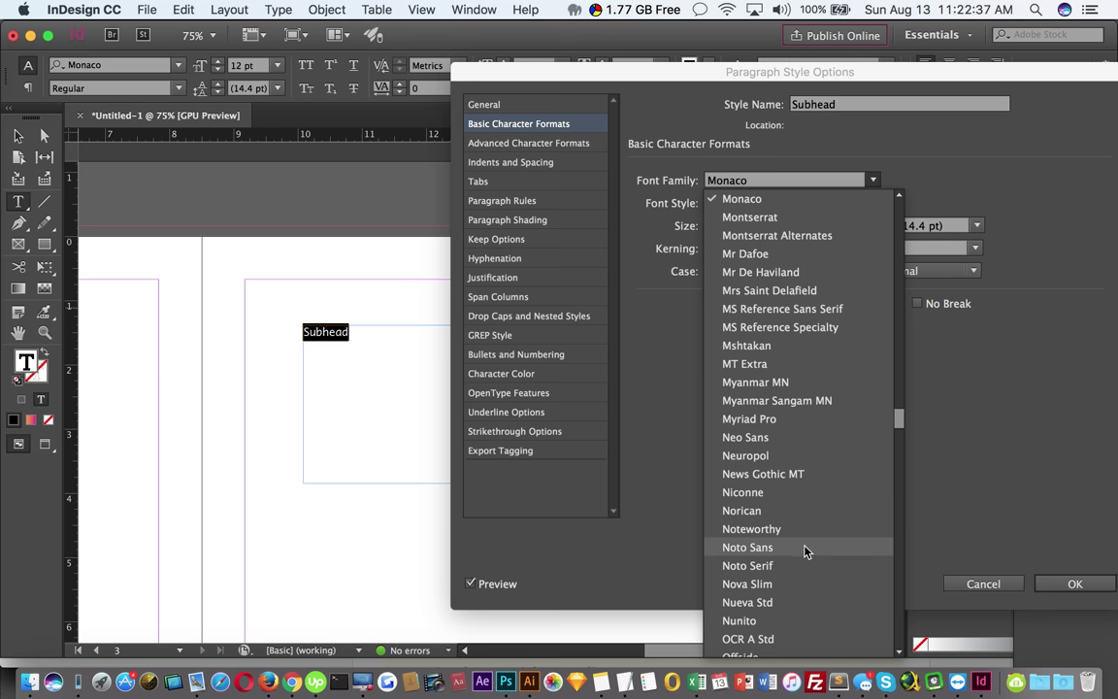
{"action": "scroll", "coordinate": [804, 551], "scroll_direction": "down", "scroll_amount": 5}
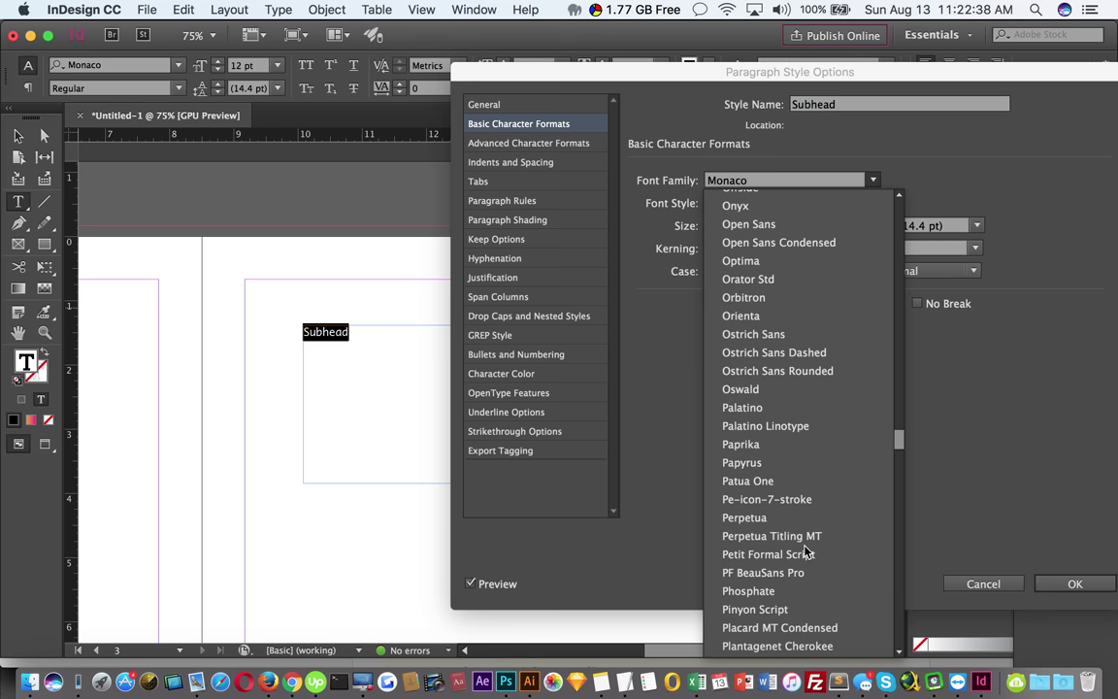
{"action": "left_click", "coordinate": [786, 392]}
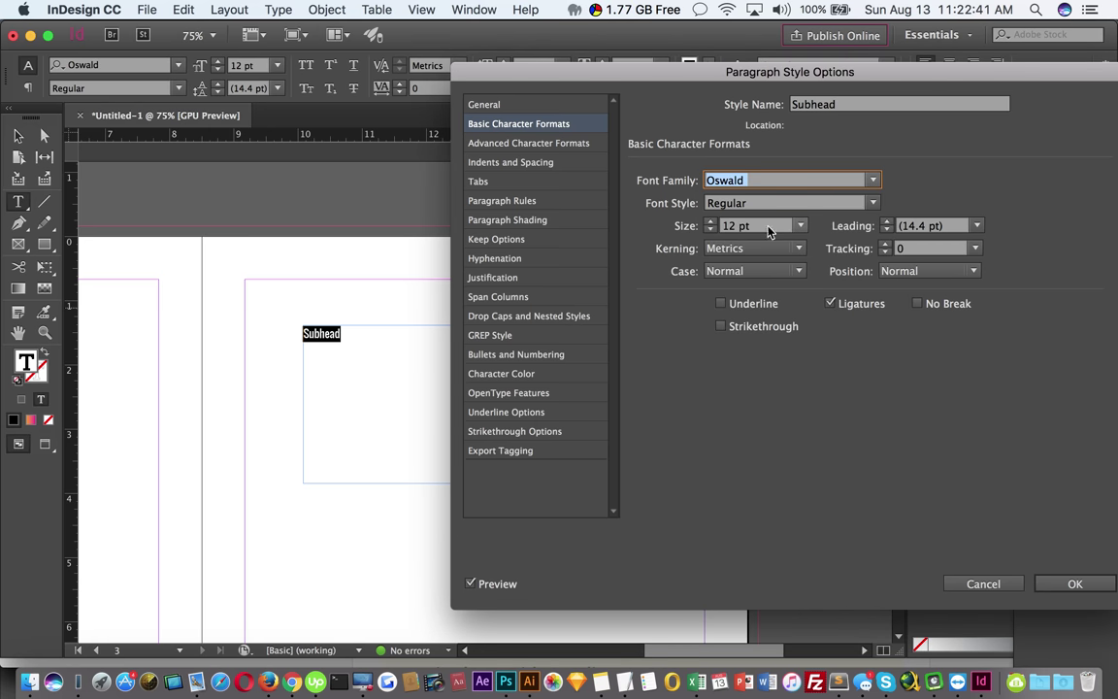
{"action": "left_click_drag", "start_coordinate": [766, 225], "coordinate": [656, 226]}
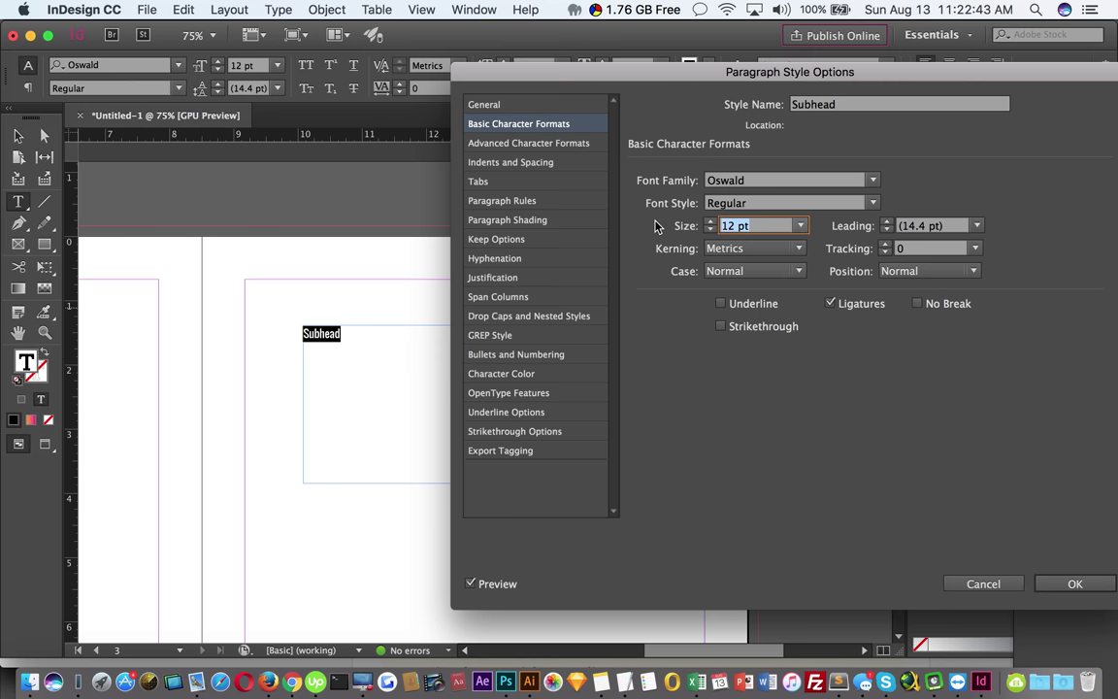
{"action": "type", "text": "22"}
{"action": "left_click", "coordinate": [955, 226]}
{"action": "left_click_drag", "start_coordinate": [956, 226], "coordinate": [895, 225]}
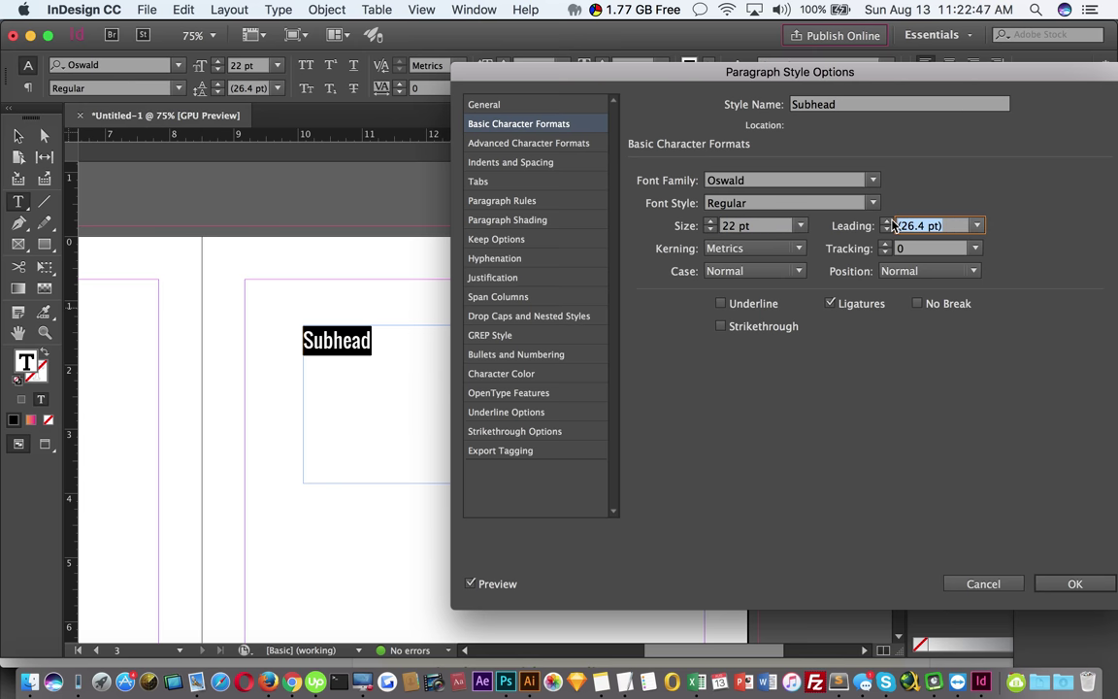
{"action": "type", "text": "28"}
Set the Subhead style's character color to the C=100 M=0 Y=0 K=0 swatch and save the style
{"action": "left_click", "coordinate": [545, 145]}
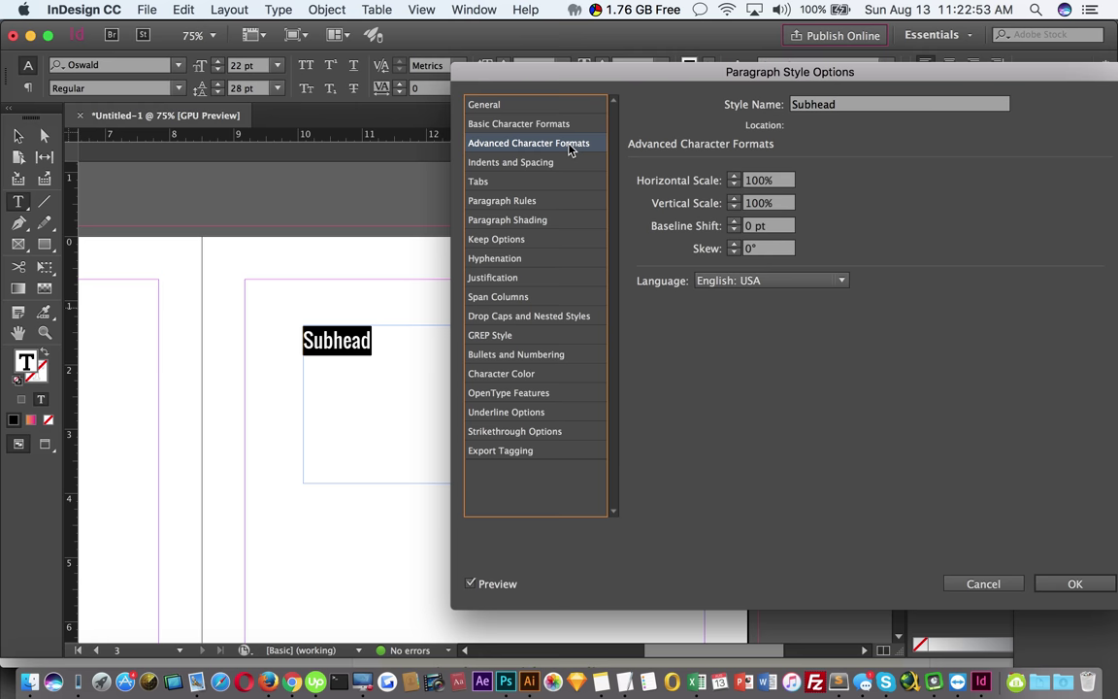
{"action": "left_click", "coordinate": [499, 378]}
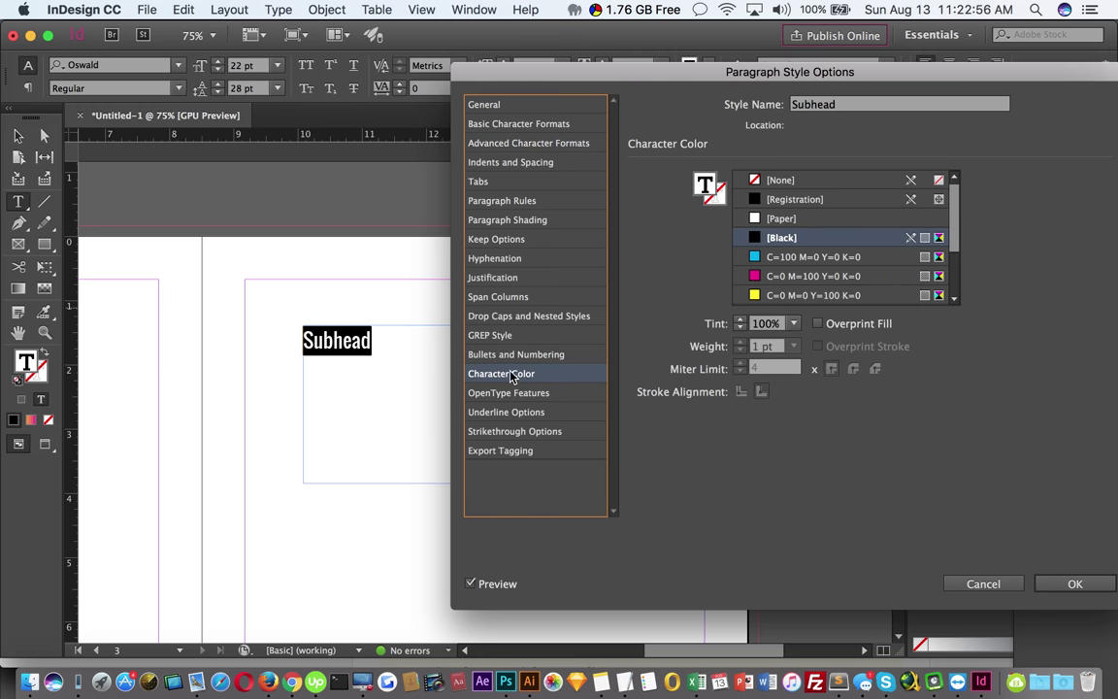
{"action": "left_click", "coordinate": [798, 258]}
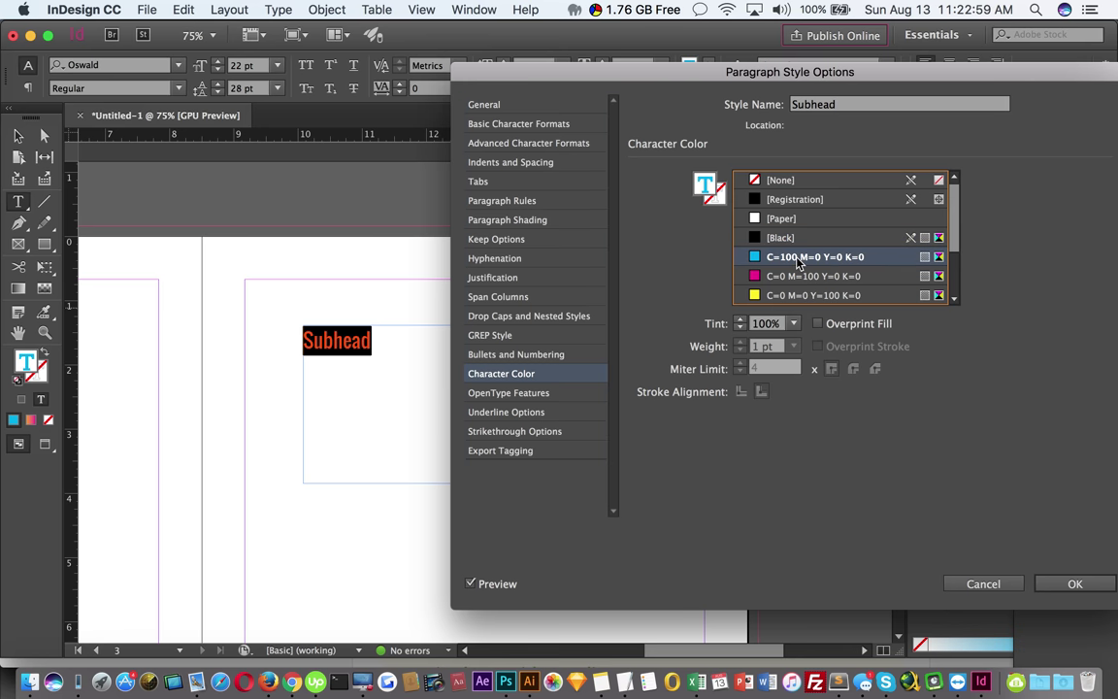
{"action": "left_click", "coordinate": [1074, 583]}
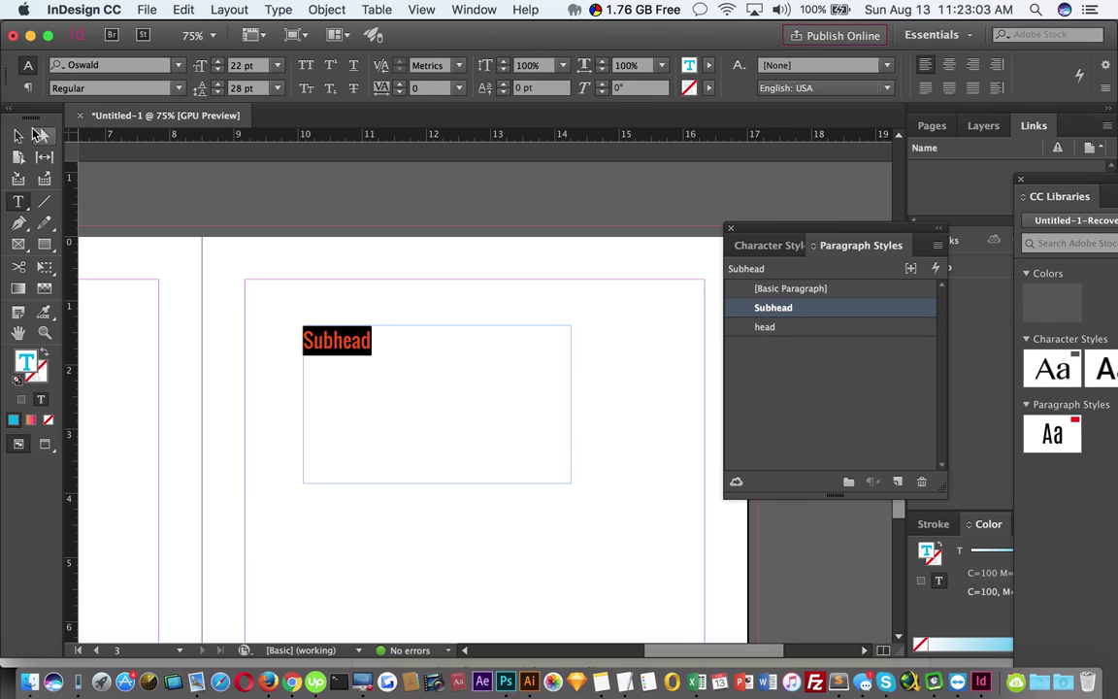
Delete the text frame containing the word Subhead from the right-hand page
{"action": "key", "text": "Escape"}
{"action": "left_click", "coordinate": [631, 312]}
{"action": "left_click", "coordinate": [362, 455]}
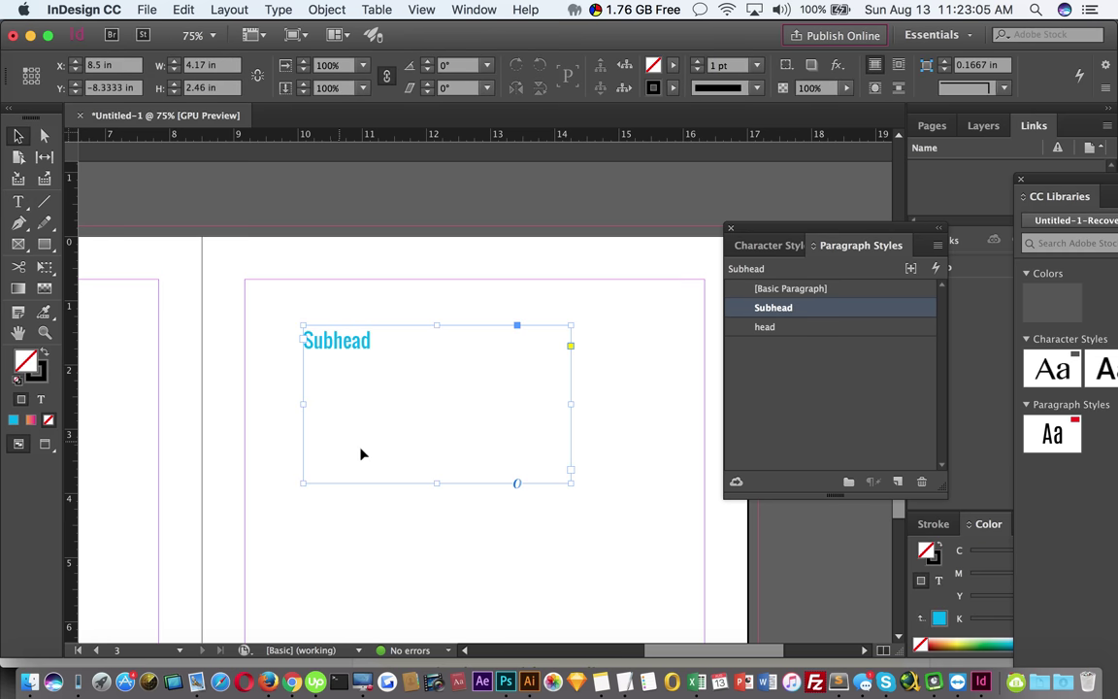
{"action": "key", "text": "Delete"}
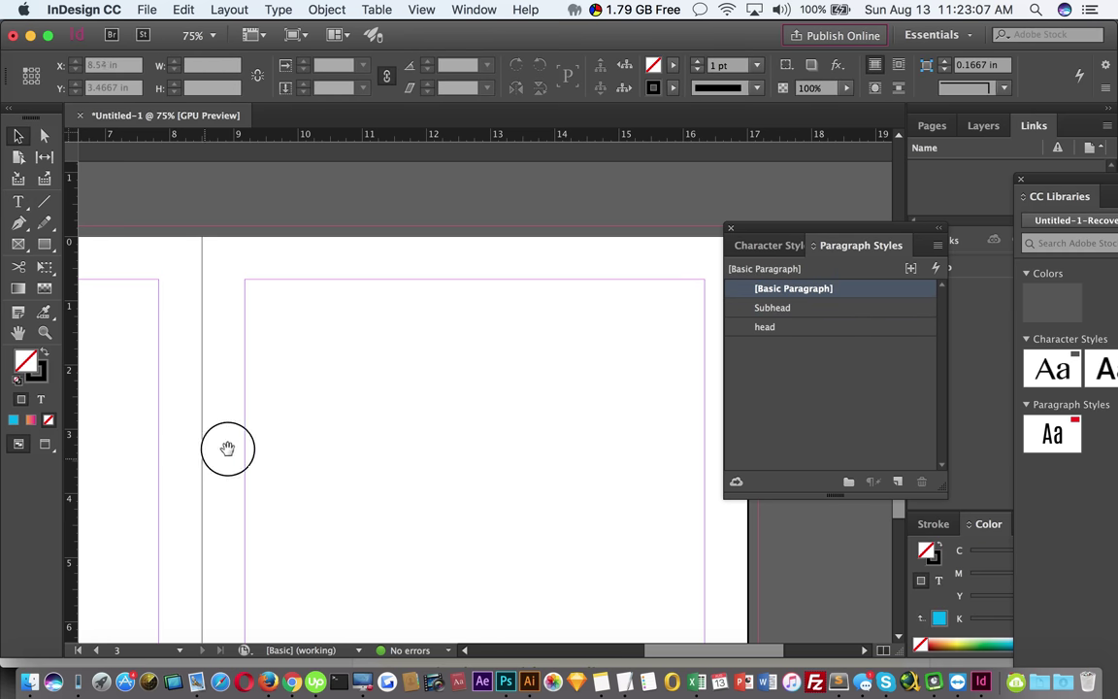
Draw a text frame about 2.98 in wide and 2.08 in high on the left-hand page and enter "This is subhead"
{"action": "left_click_drag", "start_coordinate": [225, 446], "coordinate": [447, 401]}
{"action": "key", "text": "t"}
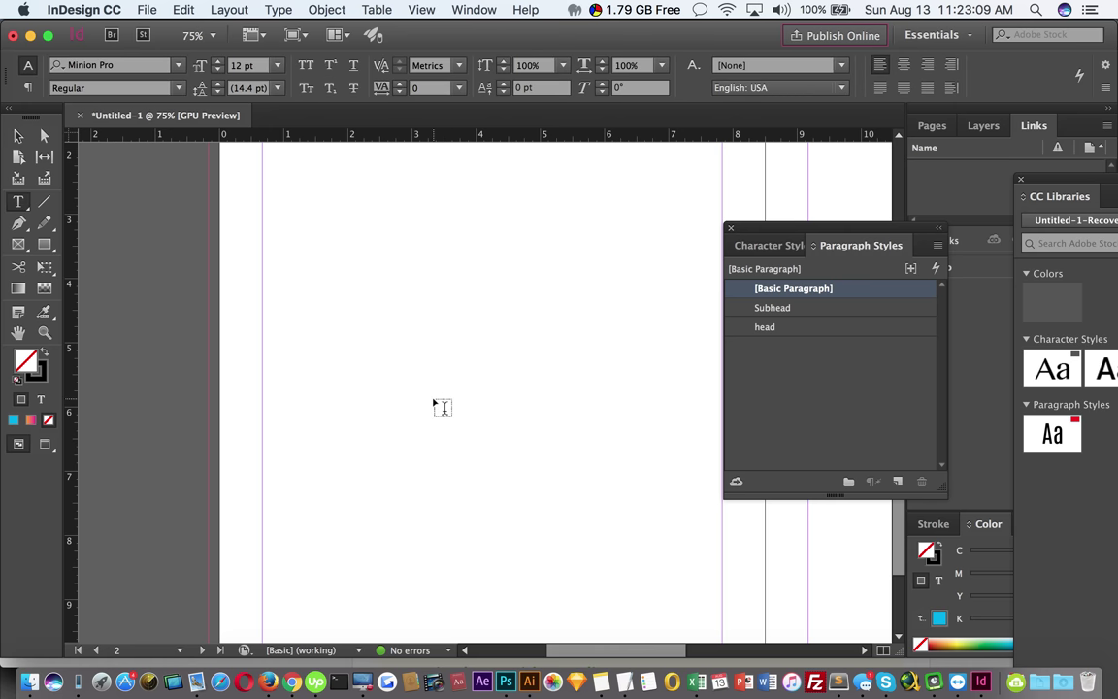
{"action": "left_click_drag", "start_coordinate": [376, 382], "coordinate": [567, 514]}
{"action": "type", "text": "dasdasdasd"}
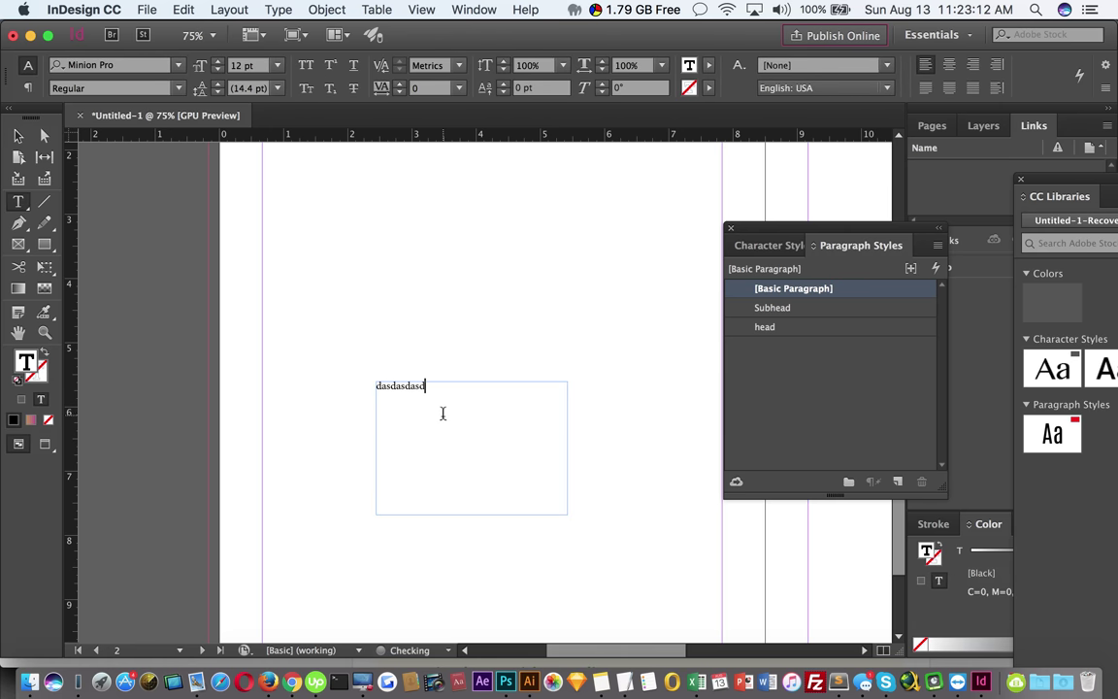
{"action": "key", "text": "super+a"}
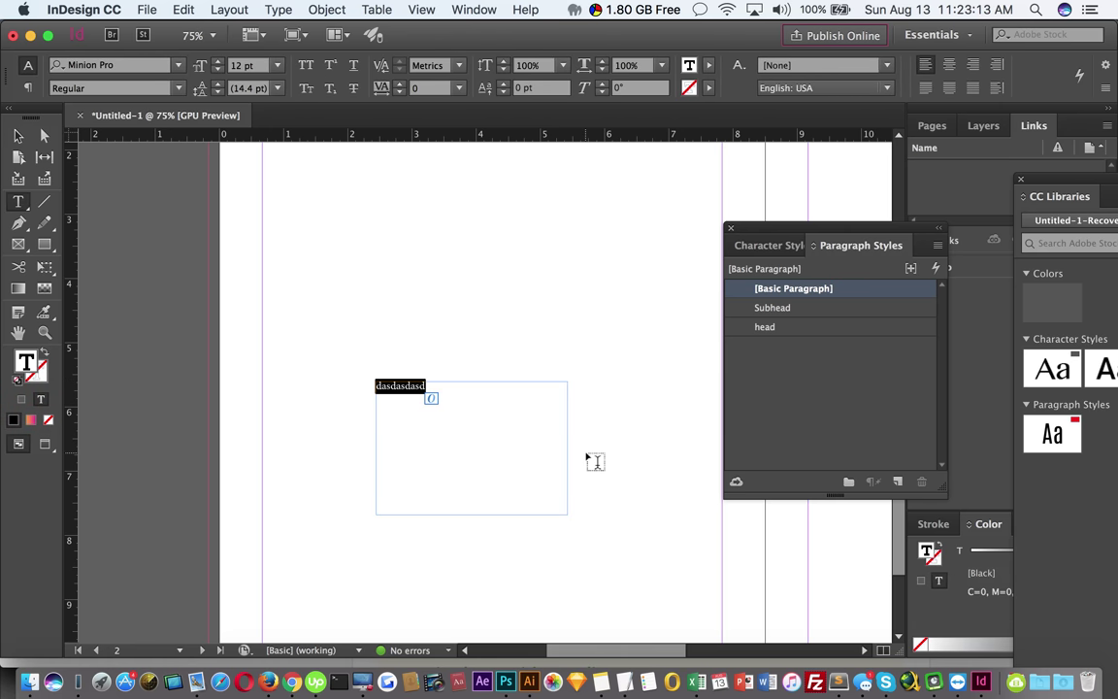
{"action": "type", "text": "This is subhead"}
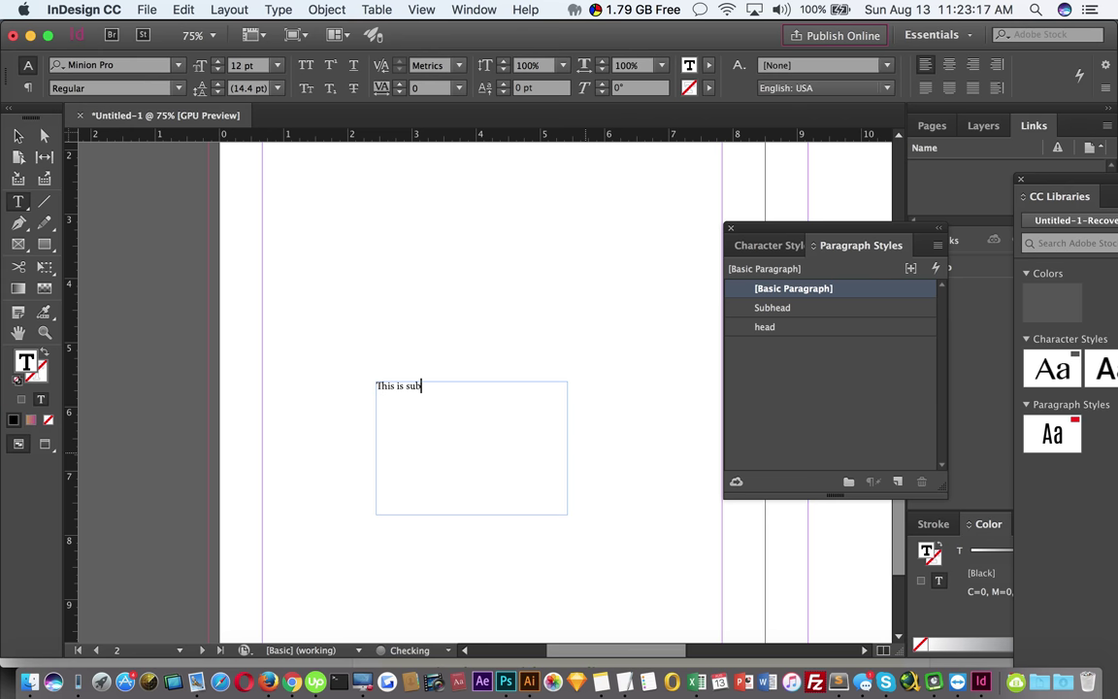
Apply the Subhead paragraph style to the text frame reading "This is subhead"
{"action": "triple_click", "coordinate": [445, 392]}
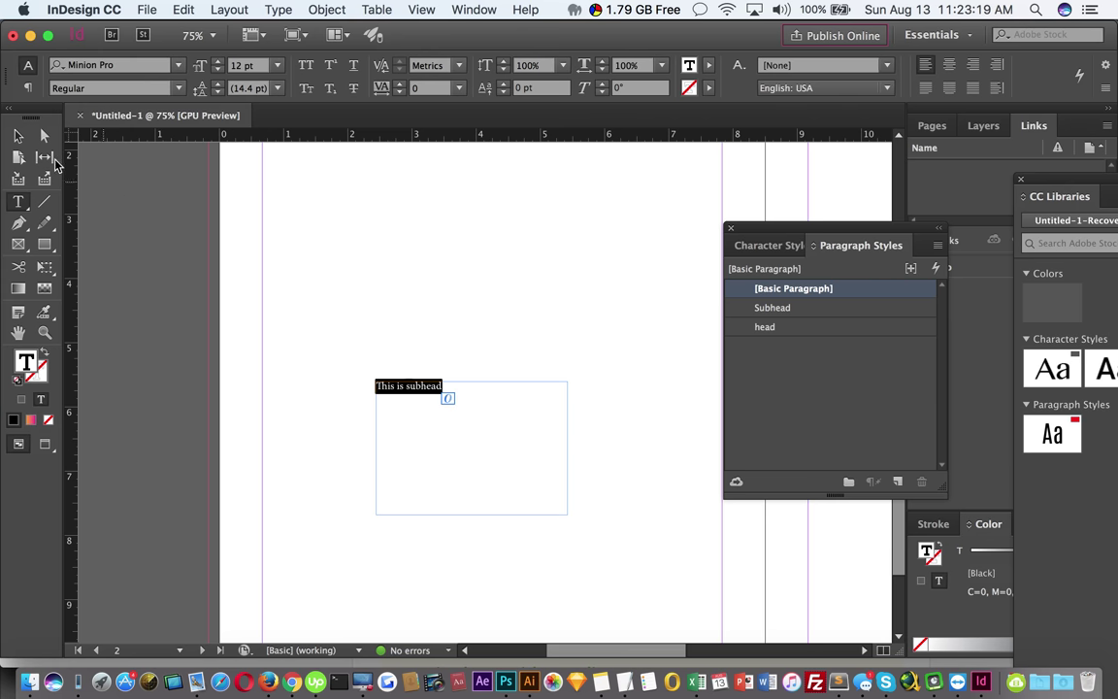
{"action": "left_click", "coordinate": [18, 136]}
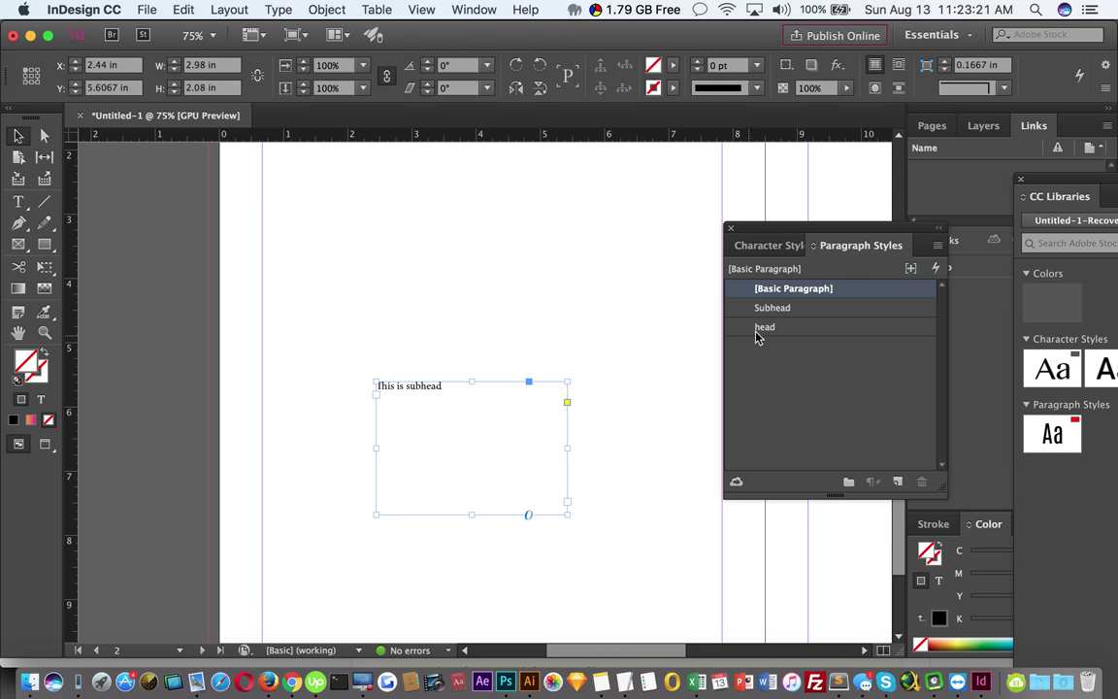
{"action": "left_click", "coordinate": [774, 308]}
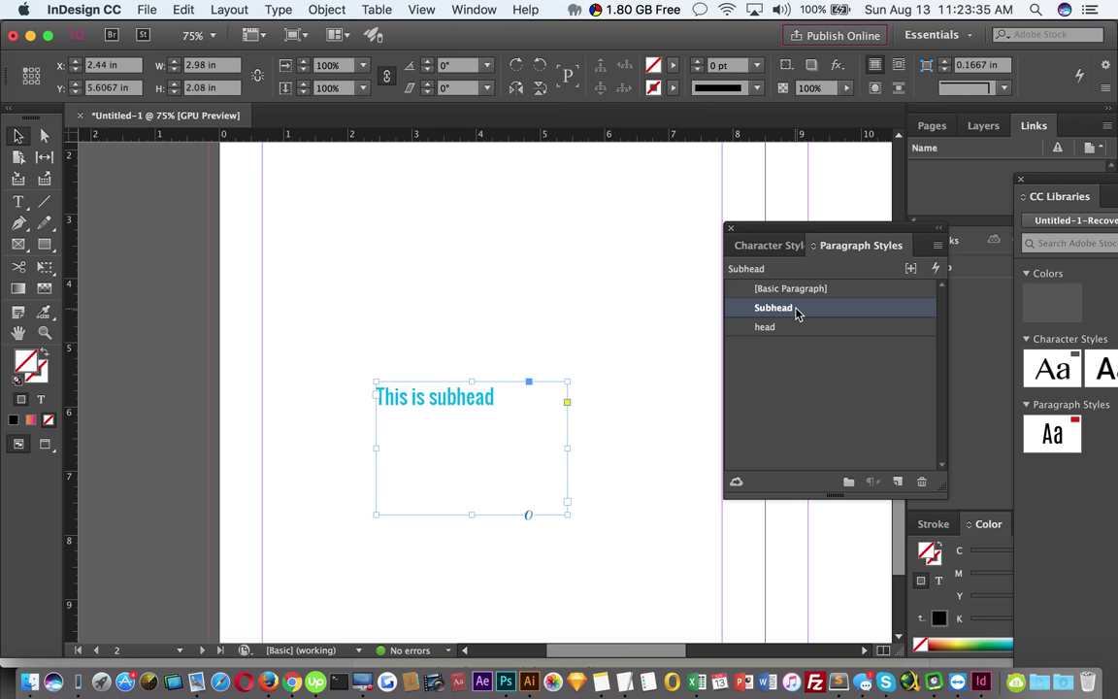
Apply the head paragraph style to the "This is subhead" text frame, check the character styles and close the styles panel
{"action": "left_click", "coordinate": [773, 328]}
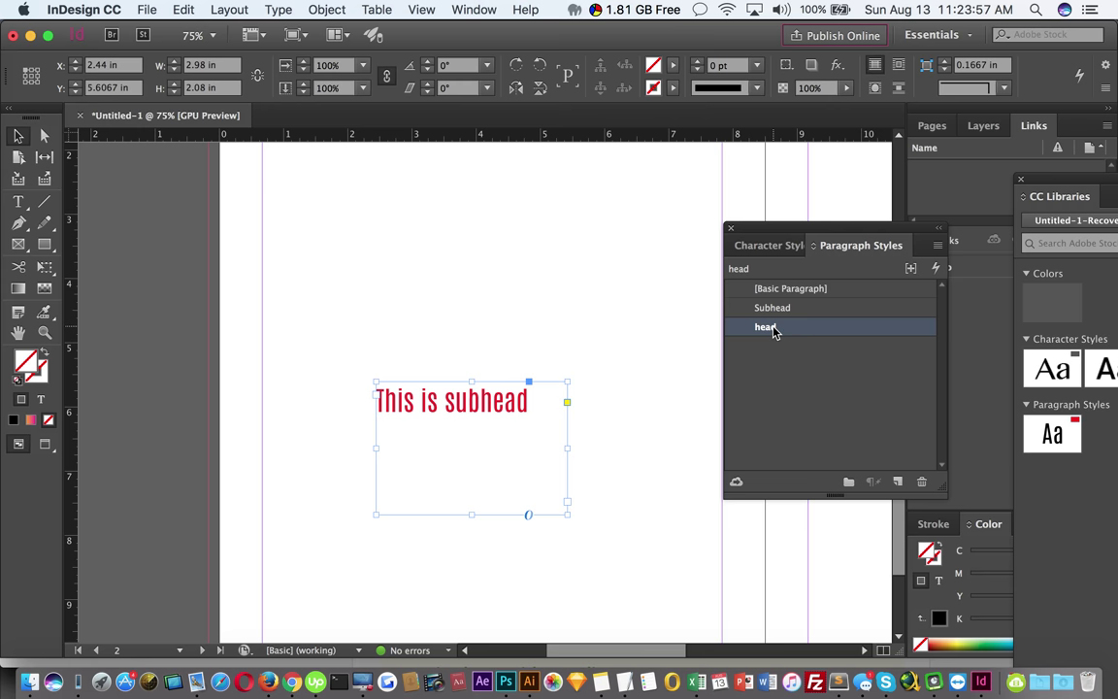
{"action": "left_click", "coordinate": [764, 246]}
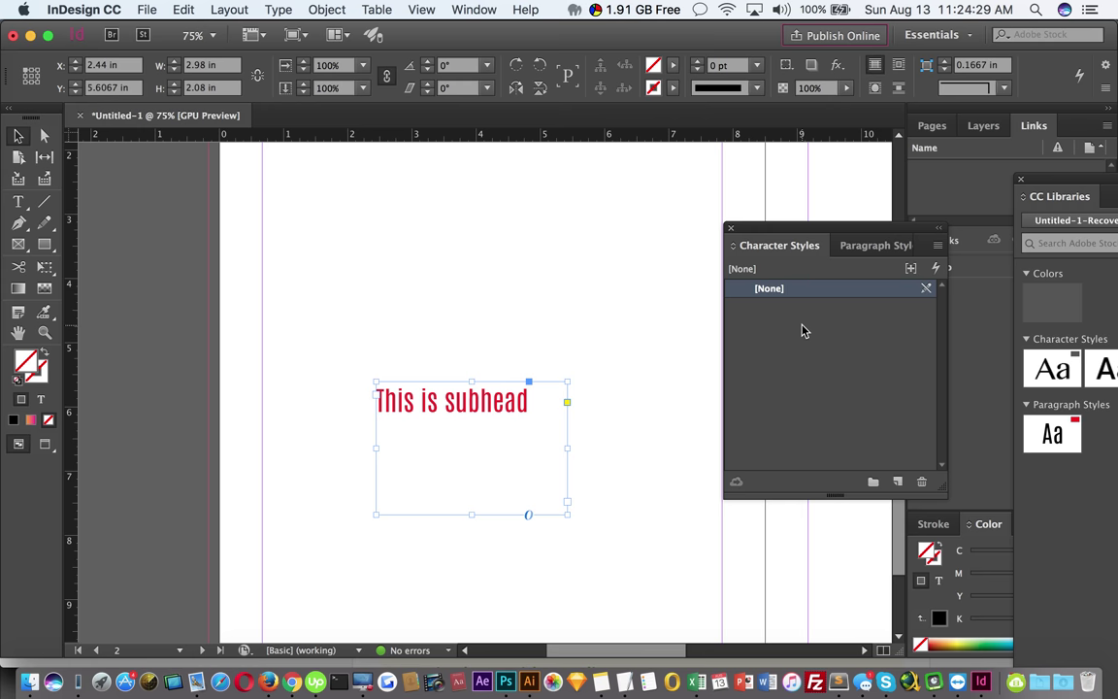
{"action": "left_click_drag", "start_coordinate": [779, 229], "coordinate": [663, 223]}
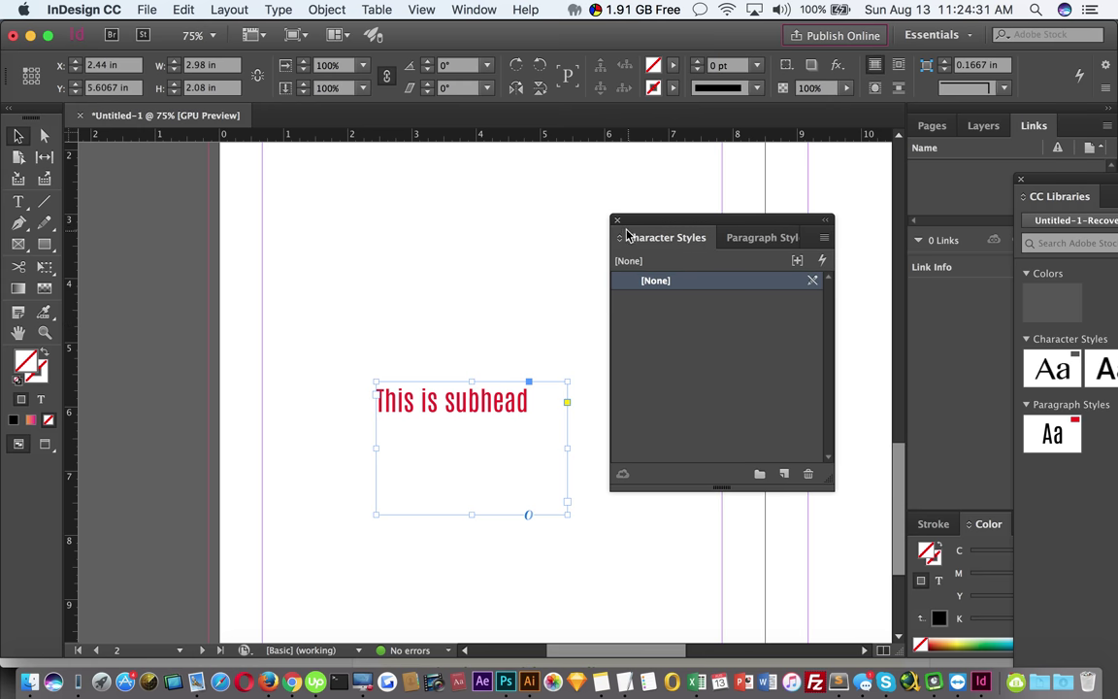
{"action": "left_click", "coordinate": [616, 220]}
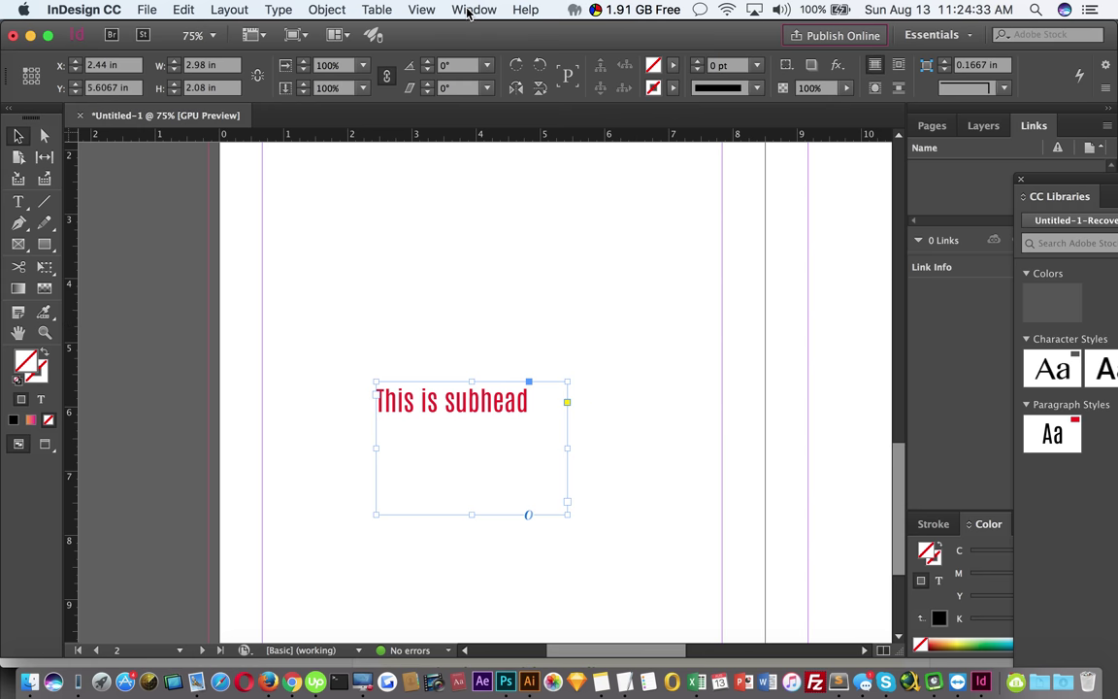
Show the Text Wrap options clear of the text and delete the "This is subhead" text frame
{"action": "left_click", "coordinate": [472, 10]}
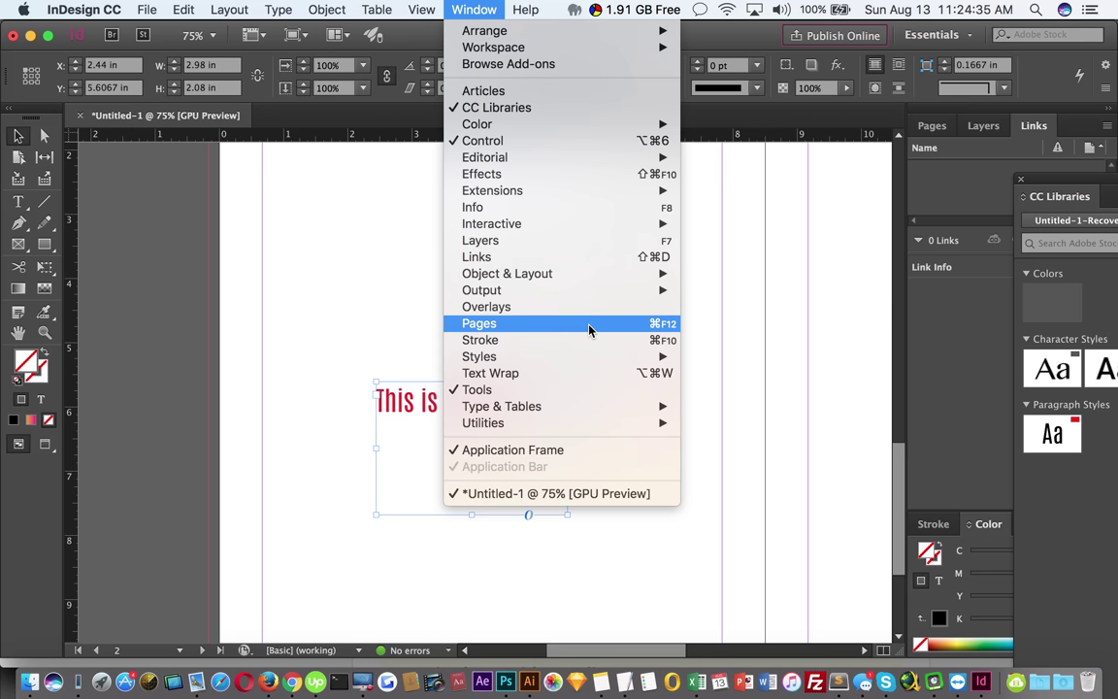
{"action": "mouse_move", "coordinate": [599, 362]}
{"action": "left_click", "coordinate": [568, 373]}
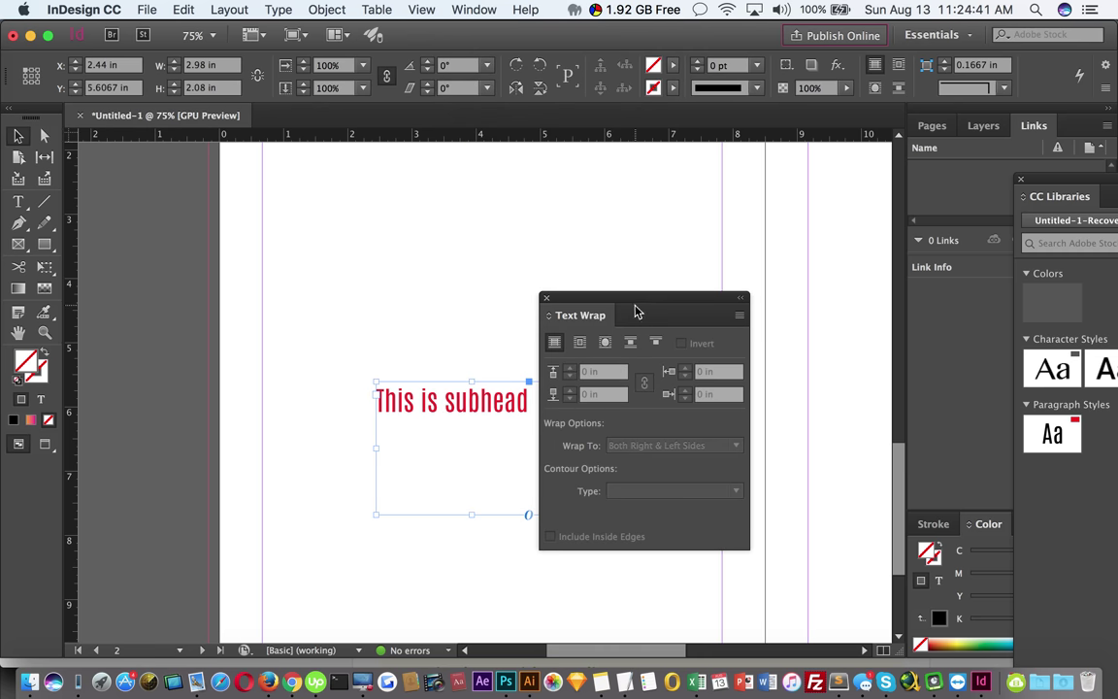
{"action": "left_click_drag", "start_coordinate": [666, 293], "coordinate": [748, 175]}
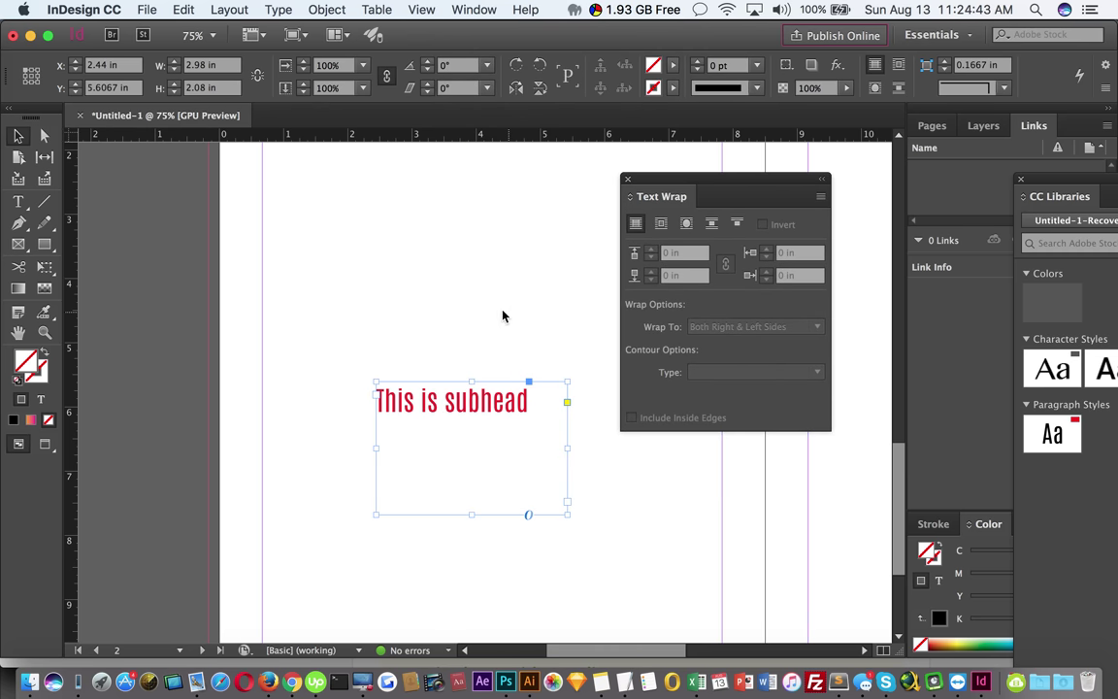
{"action": "key", "text": "BackSpace"}
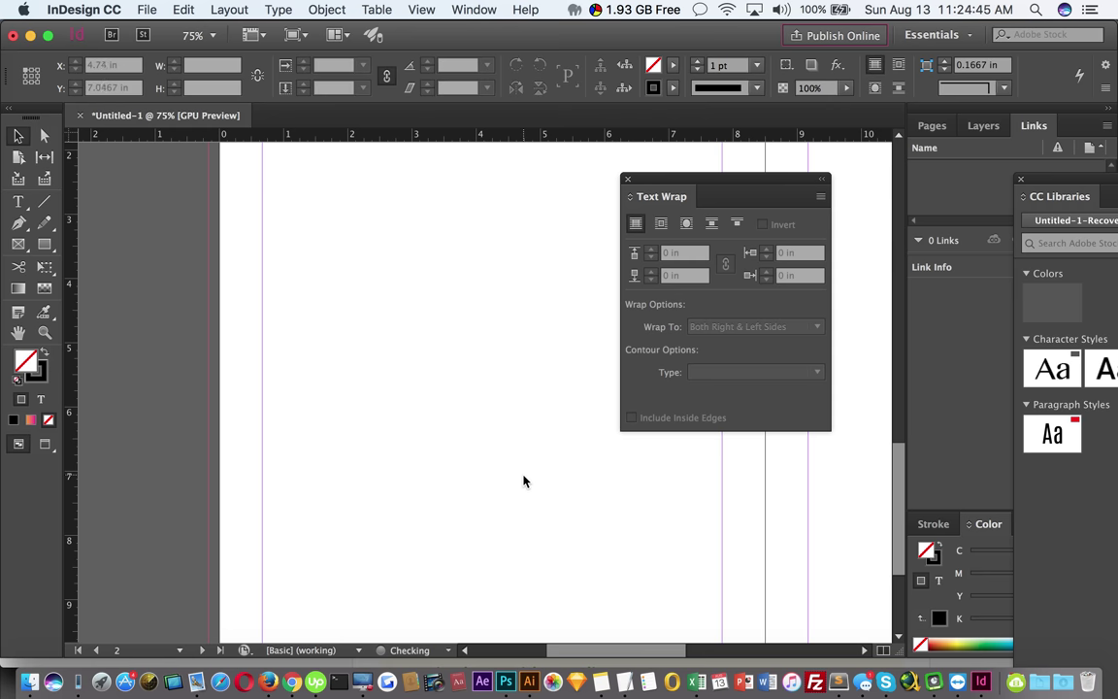
{"action": "left_click", "coordinate": [23, 248]}
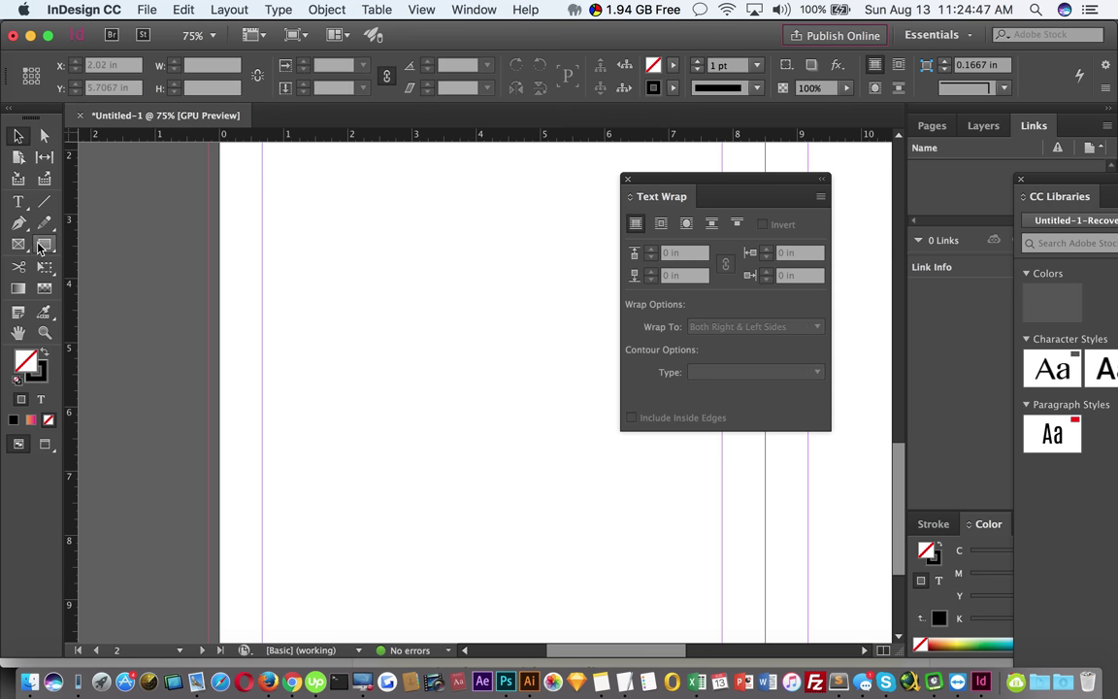
{"action": "left_click", "coordinate": [46, 245]}
{"action": "left_click", "coordinate": [18, 244]}
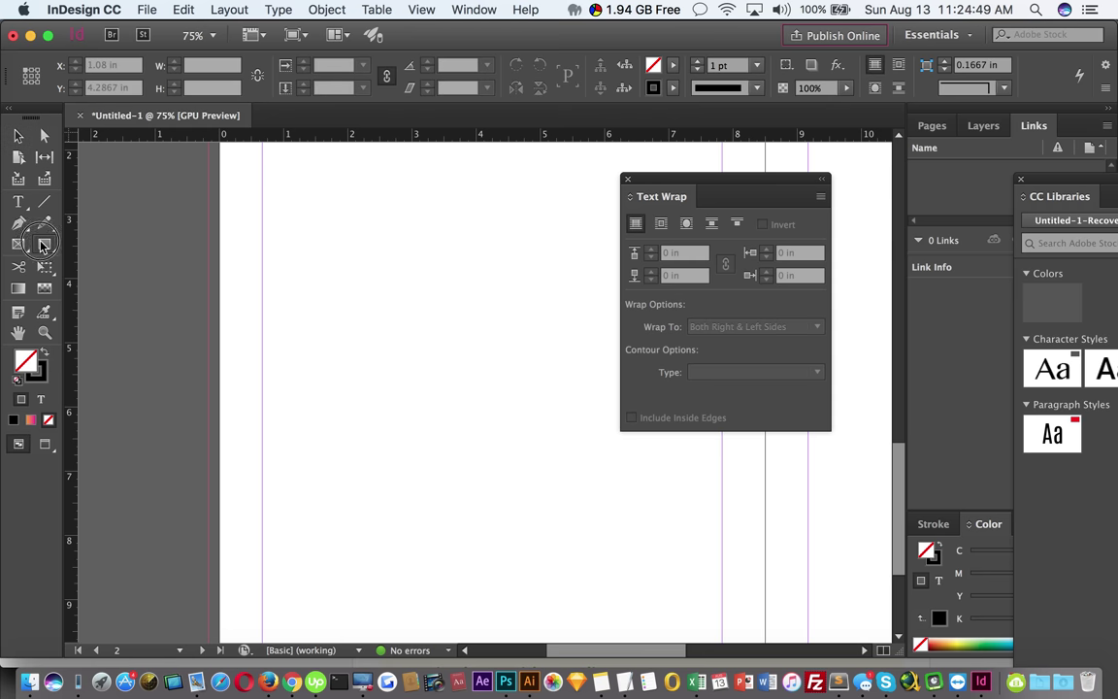
{"action": "left_click_drag", "start_coordinate": [335, 235], "coordinate": [577, 500]}
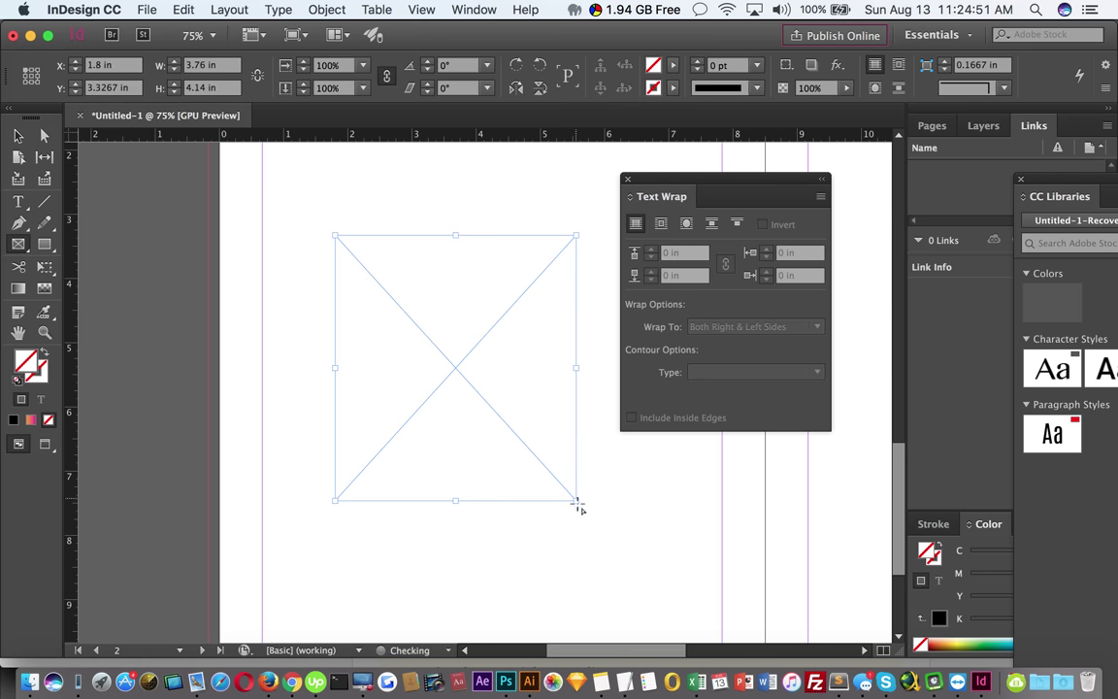
{"action": "left_click", "coordinate": [17, 136]}
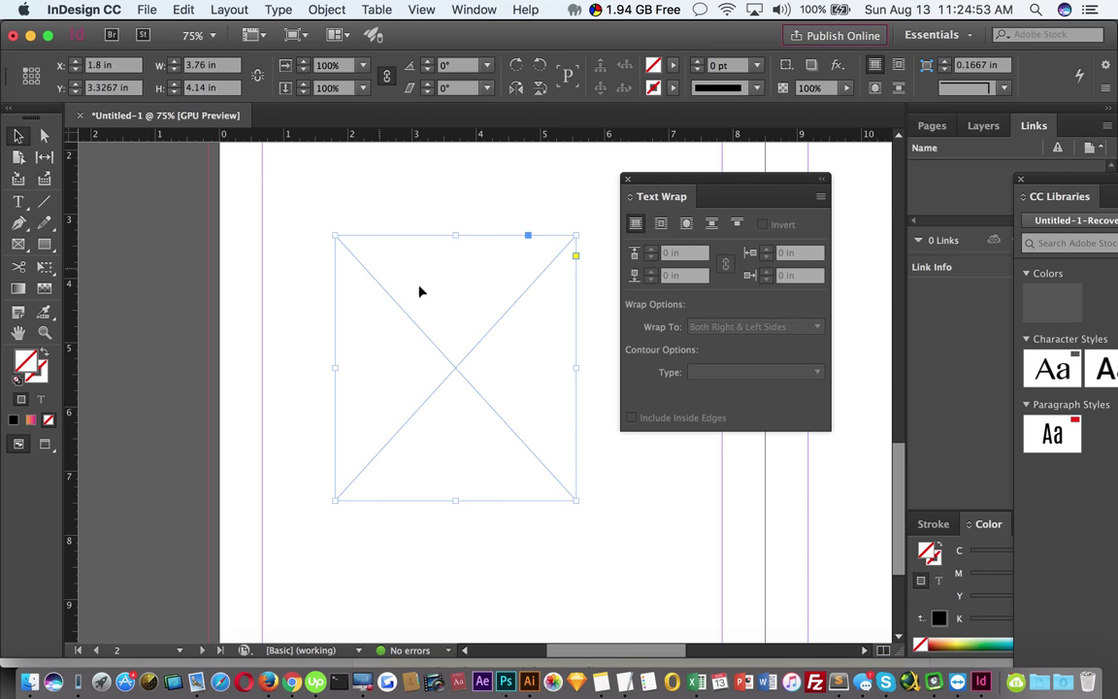
{"action": "key", "text": "Delete"}
Place the image UX-UI batch 5.jpg from the Desktop on the left-hand page
{"action": "left_click", "coordinate": [145, 9]}
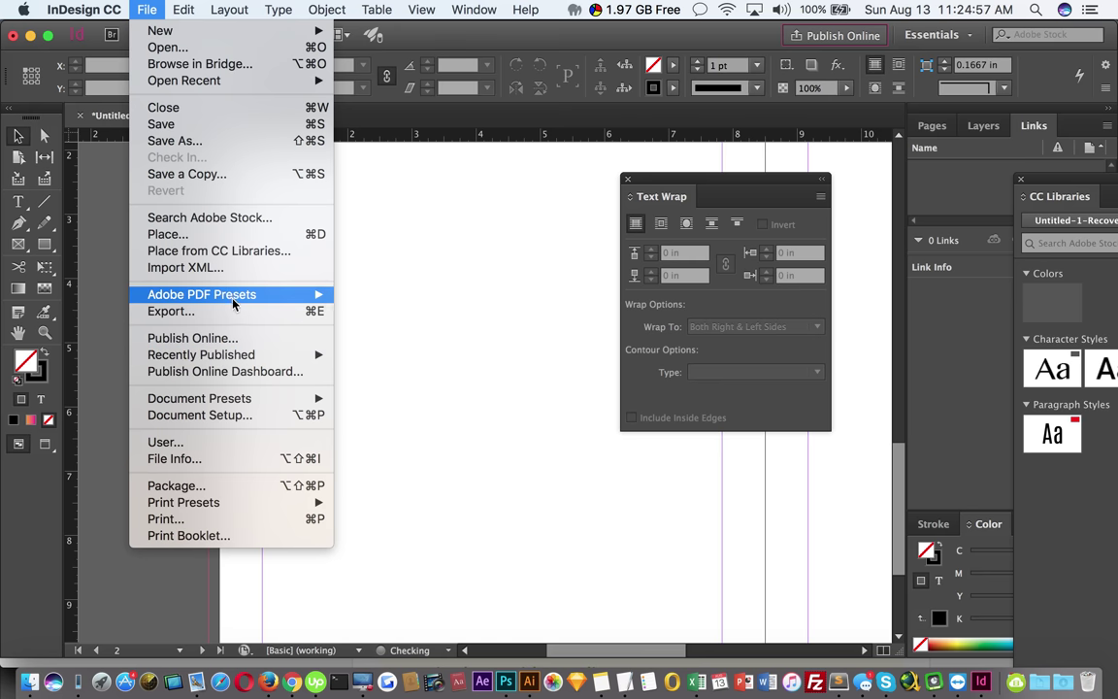
{"action": "left_click", "coordinate": [168, 234]}
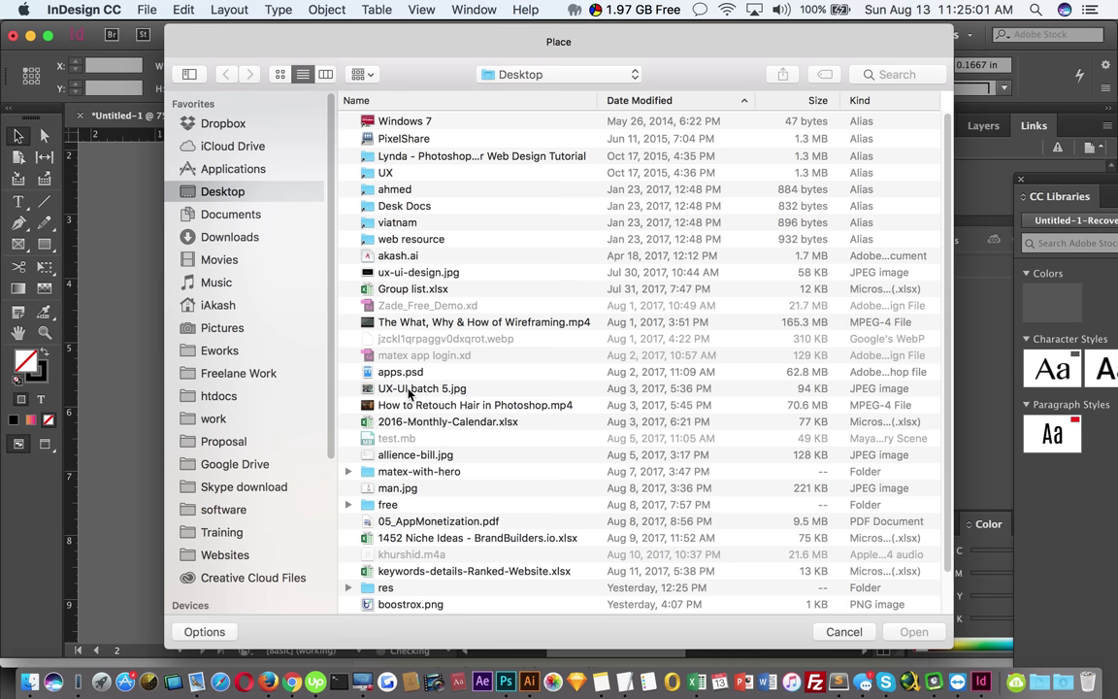
{"action": "left_click", "coordinate": [419, 388]}
{"action": "left_click", "coordinate": [913, 632]}
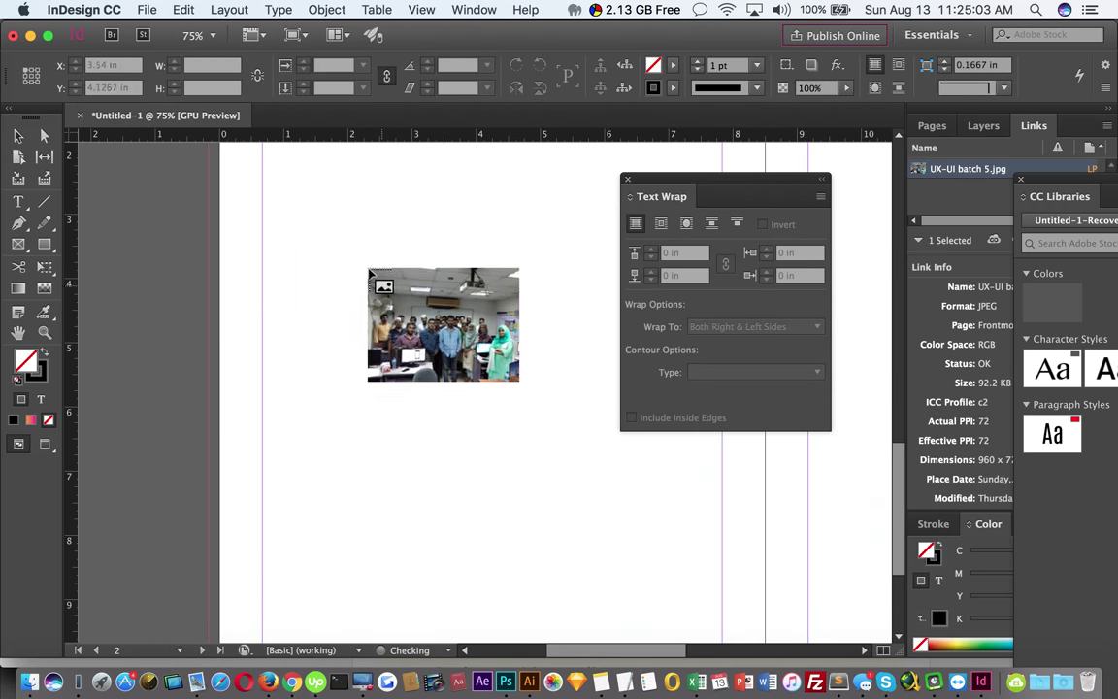
{"action": "left_click", "coordinate": [346, 234]}
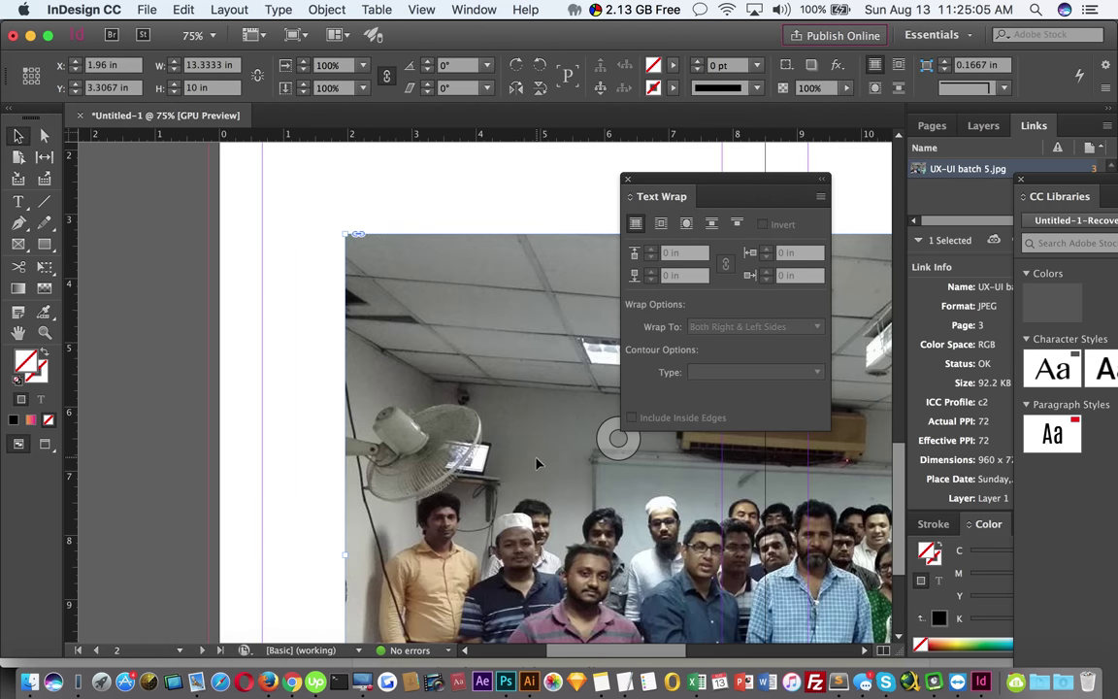
Crop the placed picture's frame to about 4.83 by 3.62 in and position it at about X 1.16 in, Y 2.81 in
{"action": "left_click", "coordinate": [346, 233]}
{"action": "left_click_drag", "start_coordinate": [345, 233], "coordinate": [682, 486]}
{"action": "left_click", "coordinate": [854, 597]}
{"action": "left_click_drag", "start_coordinate": [854, 597], "coordinate": [414, 324]}
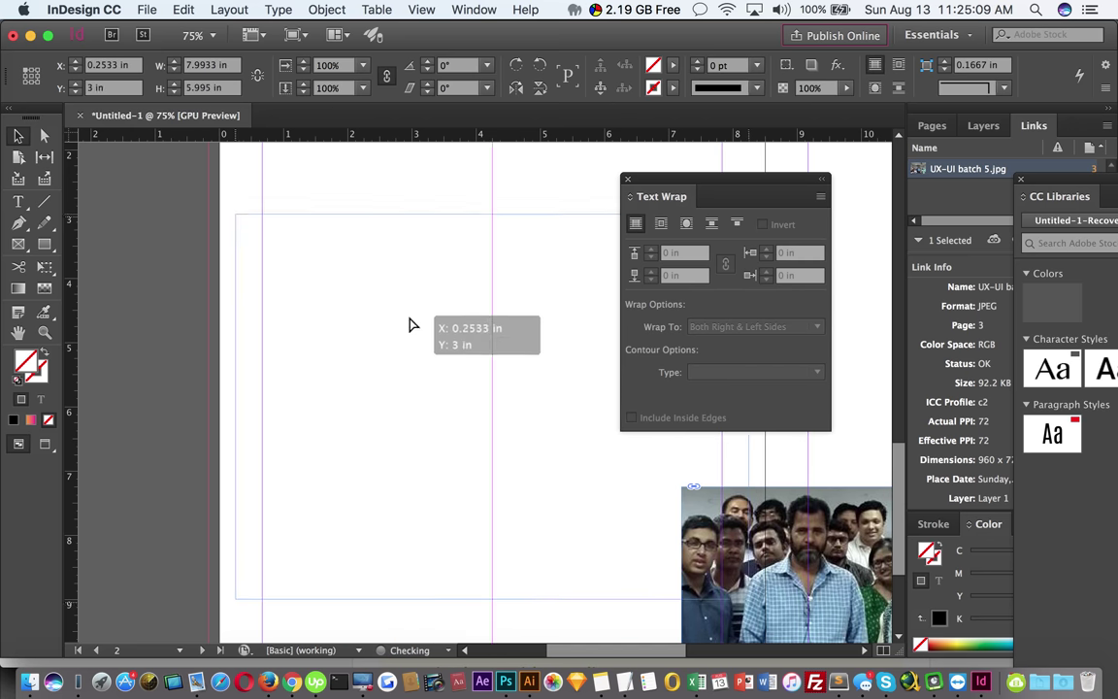
{"action": "left_click_drag", "start_coordinate": [749, 591], "coordinate": [544, 439]}
{"action": "left_click_drag", "start_coordinate": [351, 291], "coordinate": [407, 284]}
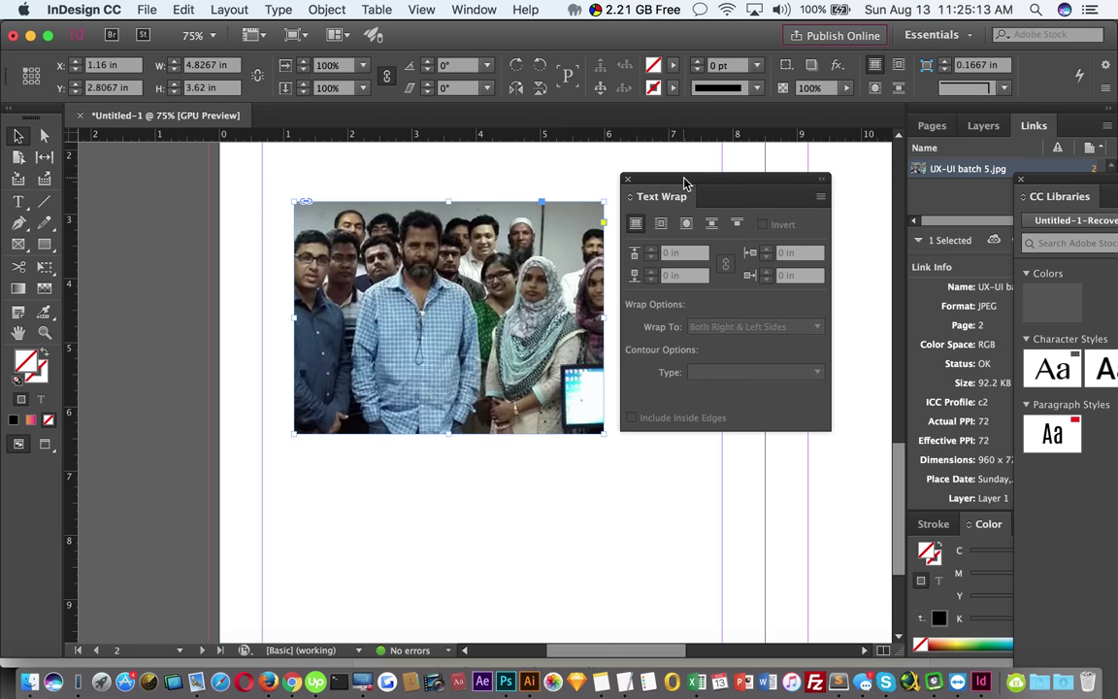
Draw a text frame over the picture and resize it to about 6.67 by 6.2 in, aligning its upper-left corner with the picture's
{"action": "left_click_drag", "start_coordinate": [686, 182], "coordinate": [760, 200]}
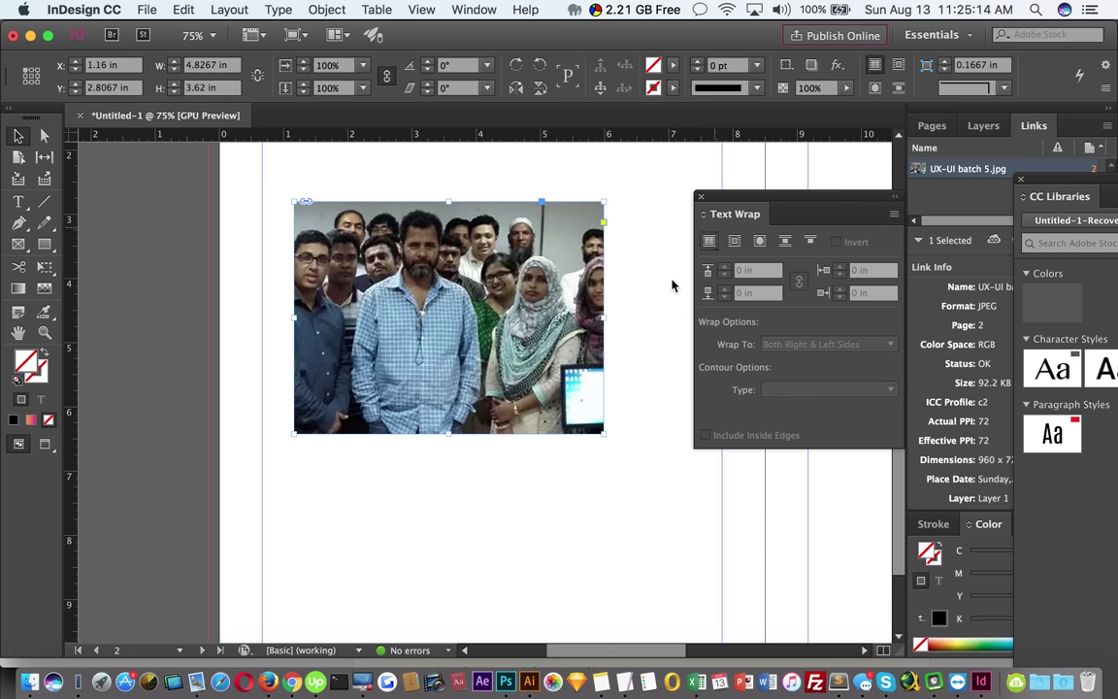
{"action": "left_click", "coordinate": [573, 512]}
{"action": "left_click", "coordinate": [24, 201]}
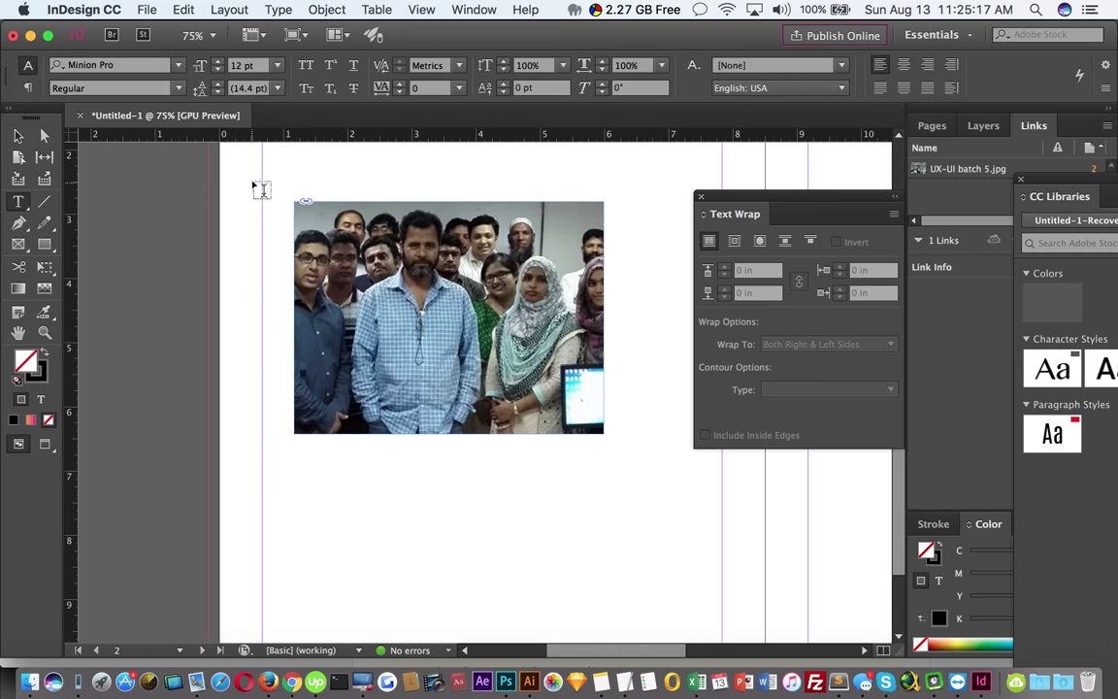
{"action": "left_click_drag", "start_coordinate": [248, 170], "coordinate": [723, 599]}
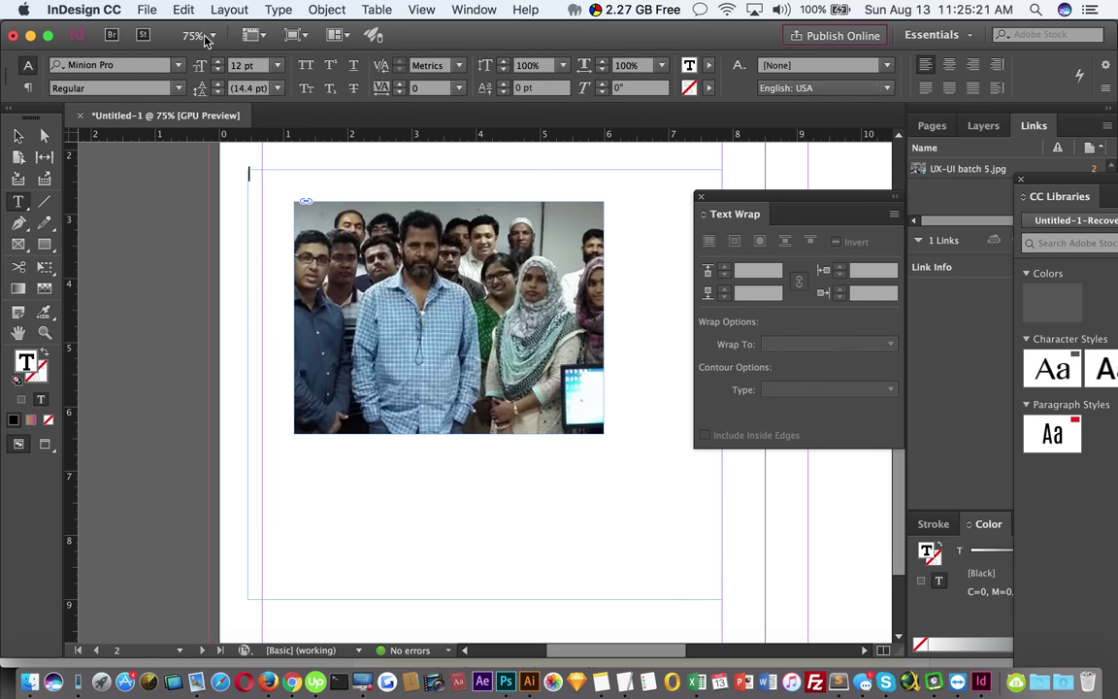
{"action": "left_click", "coordinate": [19, 136]}
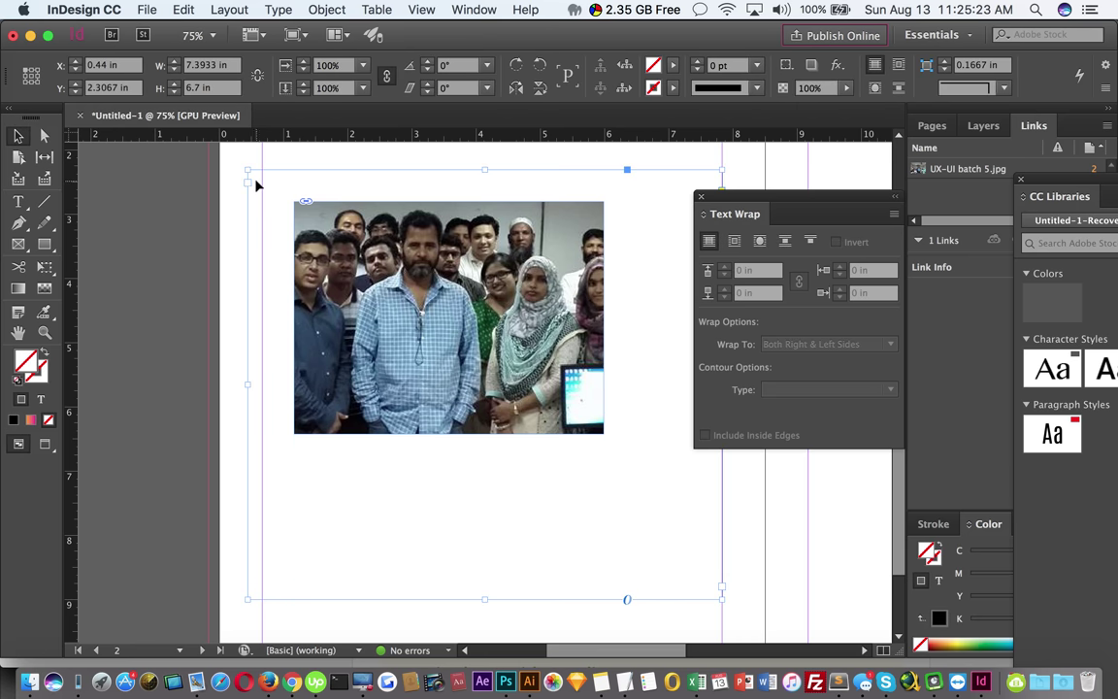
{"action": "left_click_drag", "start_coordinate": [249, 170], "coordinate": [277, 193]}
{"action": "left_click_drag", "start_coordinate": [288, 202], "coordinate": [294, 202]}
Fill the empty text frame over the picture with placeholder text
{"action": "left_click", "coordinate": [278, 10]}
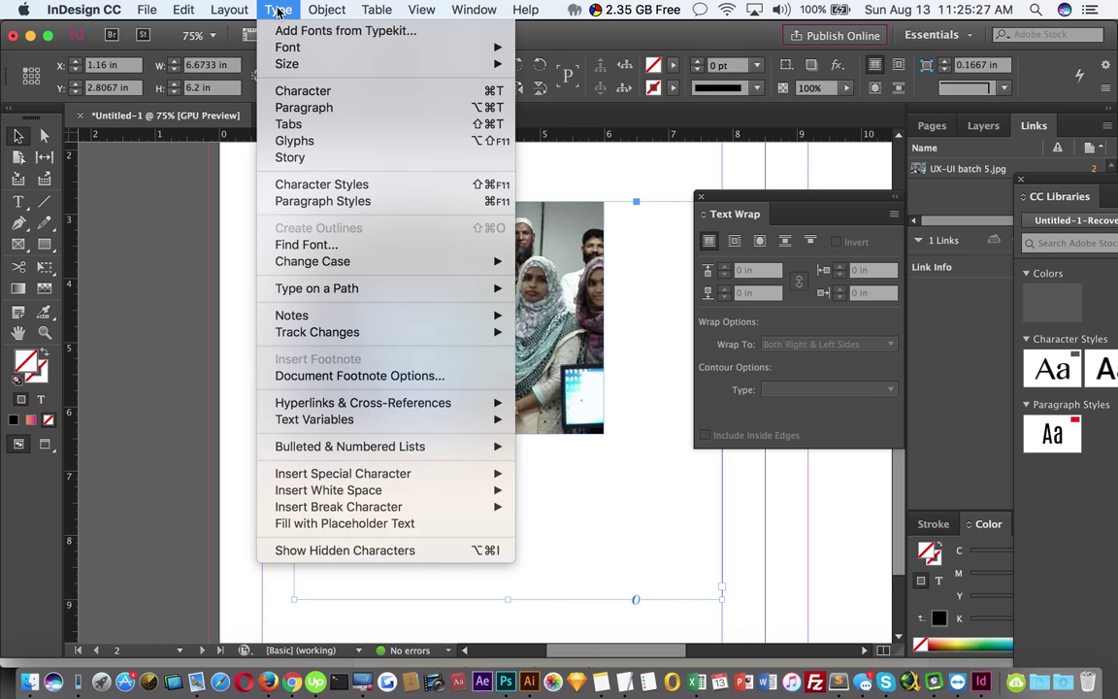
{"action": "mouse_move", "coordinate": [464, 505]}
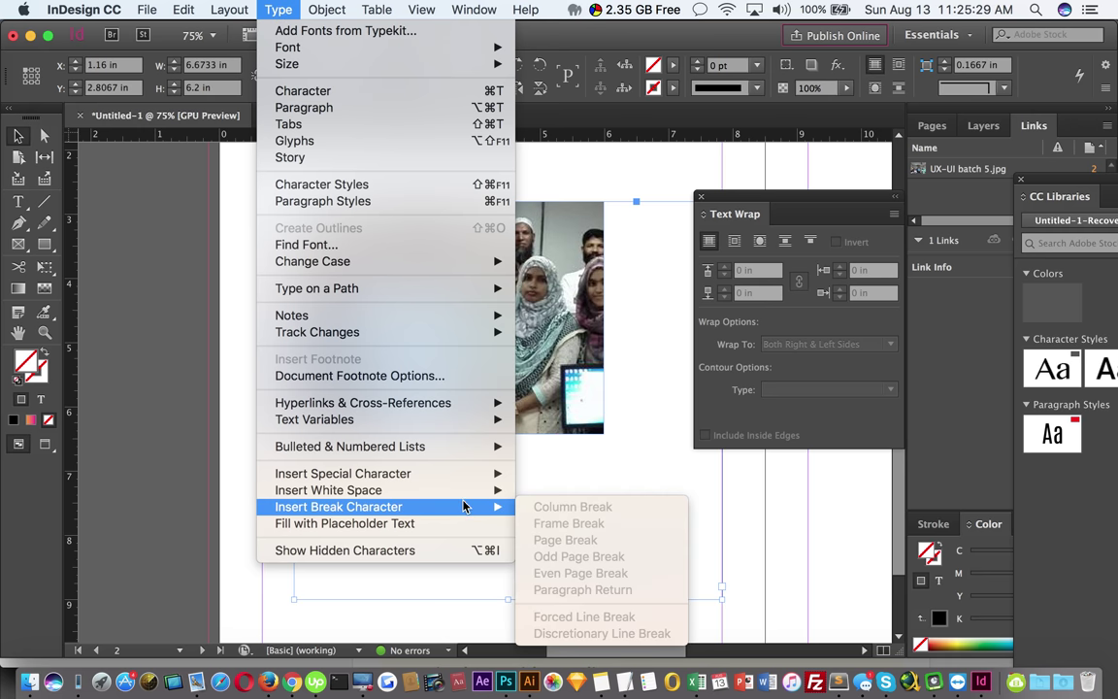
{"action": "mouse_move", "coordinate": [452, 406]}
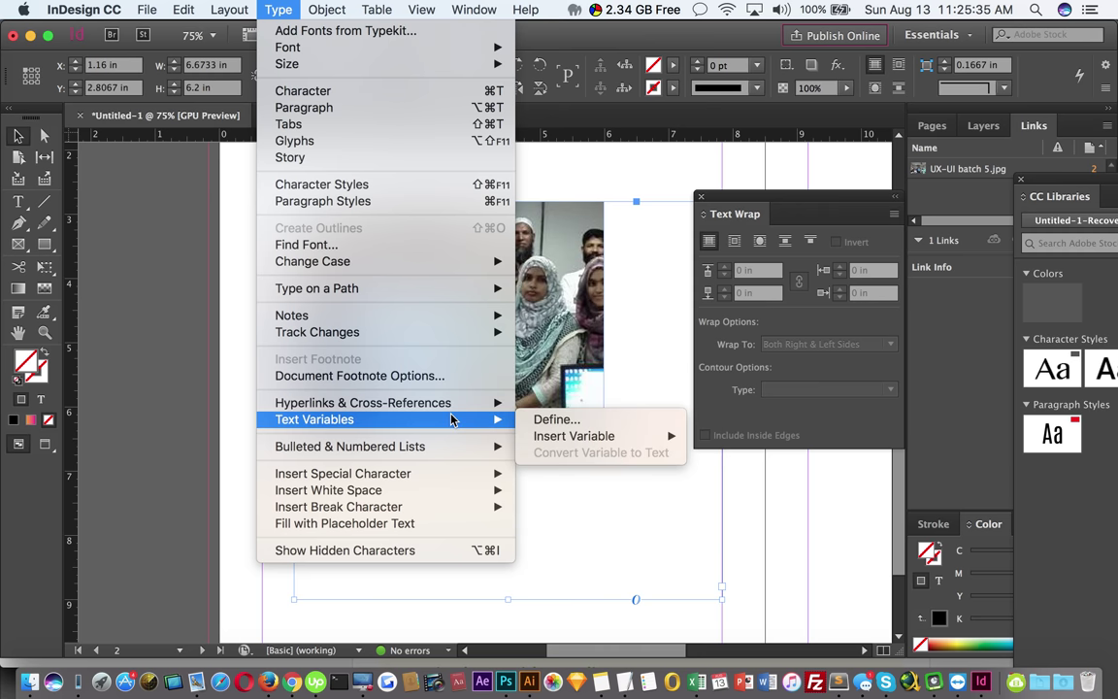
{"action": "left_click", "coordinate": [654, 531]}
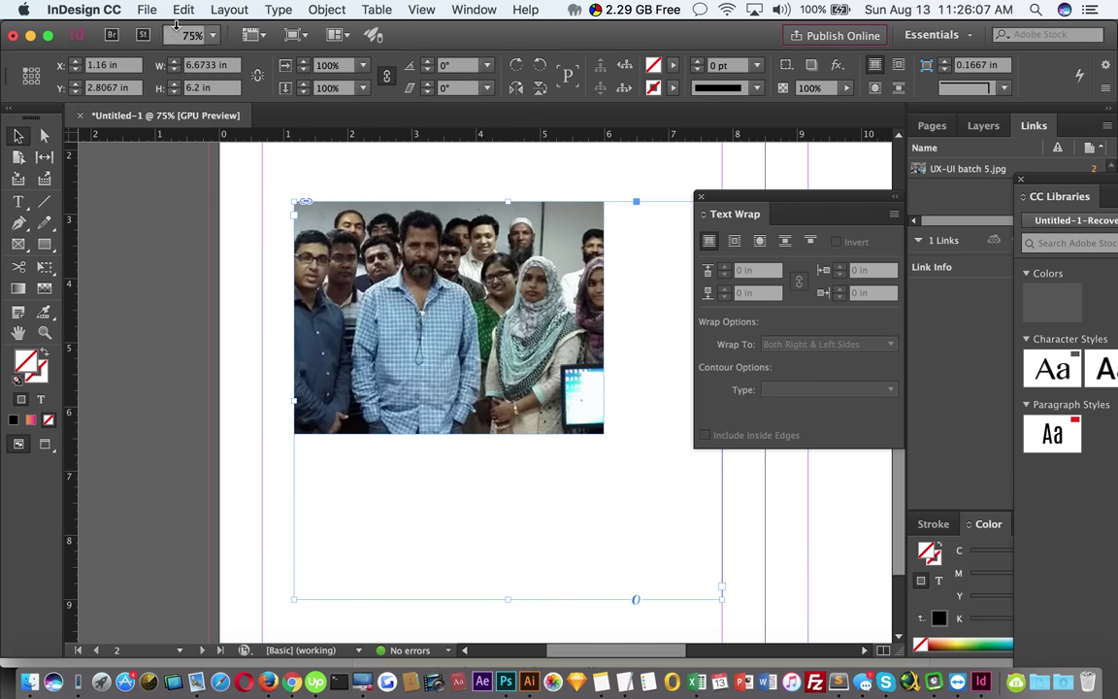
{"action": "left_click", "coordinate": [229, 9]}
{"action": "mouse_move", "coordinate": [279, 9]}
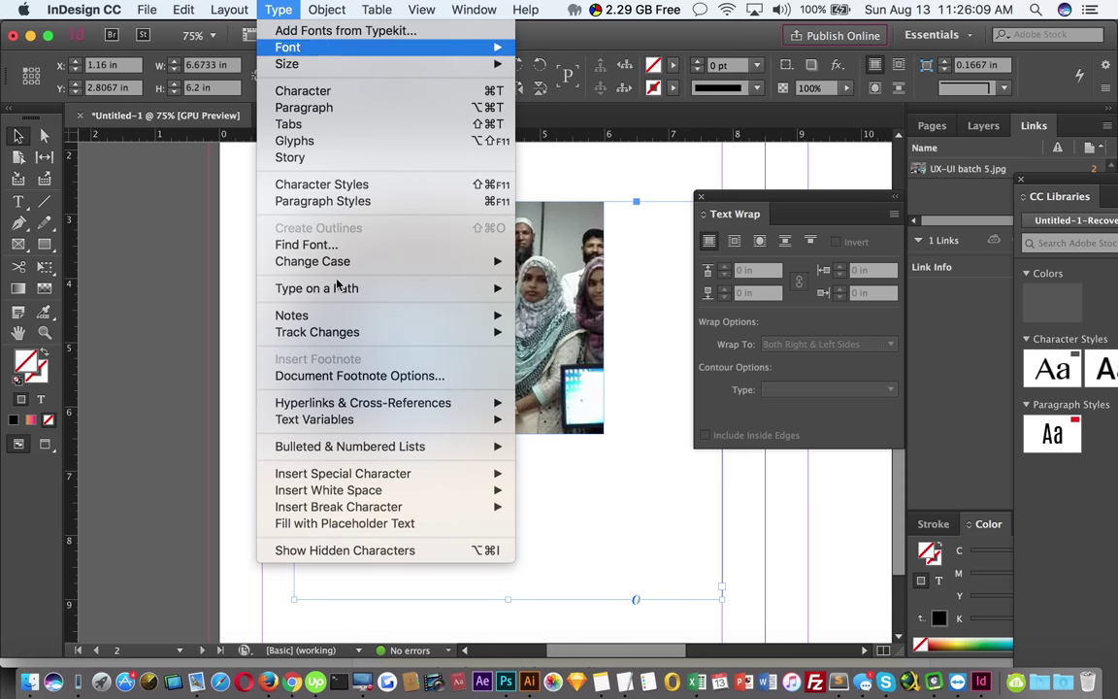
{"action": "left_click", "coordinate": [316, 529]}
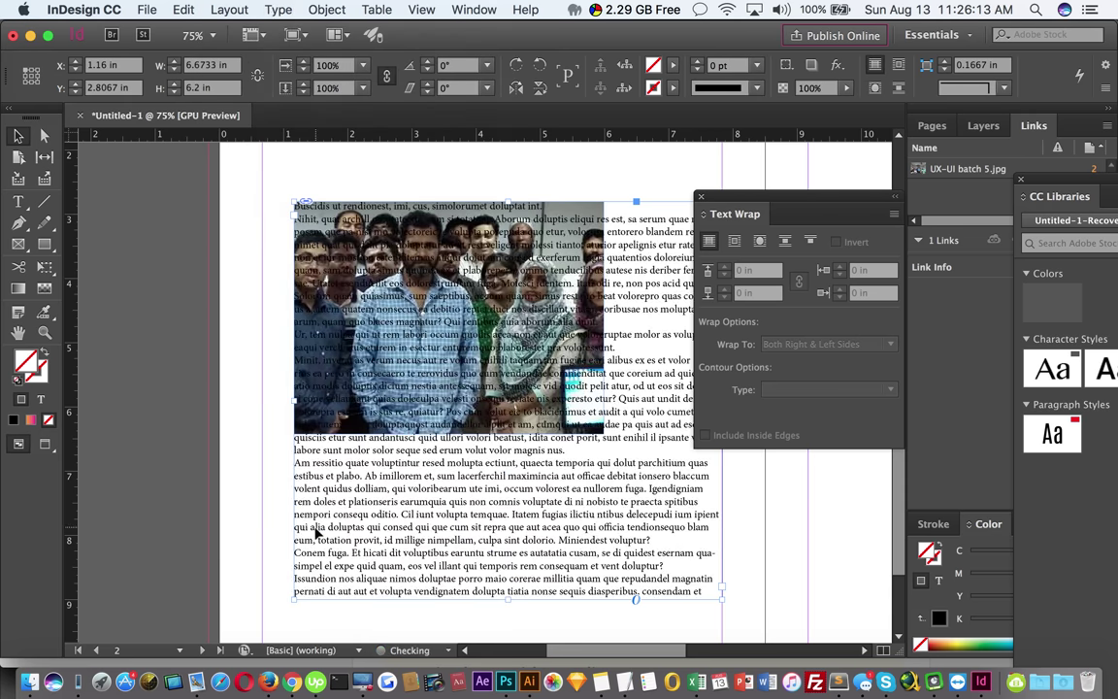
Try wrapping around the bounding box with both the picture and the text frame selected
{"action": "left_click_drag", "start_coordinate": [778, 197], "coordinate": [838, 173]}
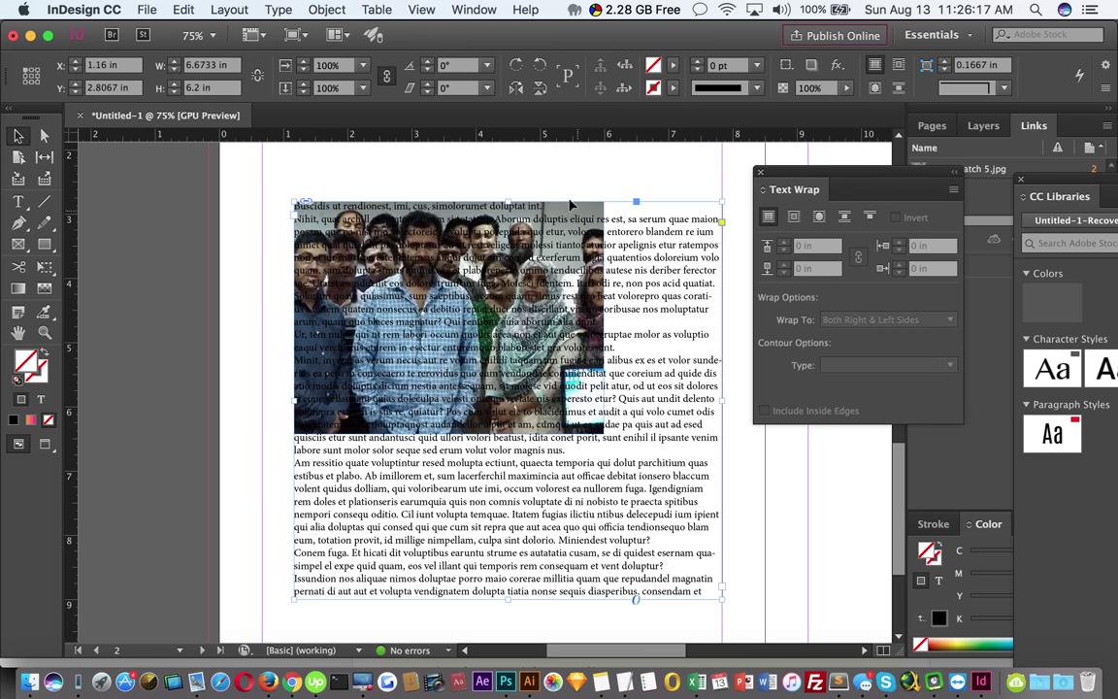
{"action": "left_click", "coordinate": [502, 176]}
{"action": "left_click", "coordinate": [404, 286]}
{"action": "left_click", "coordinate": [794, 217]}
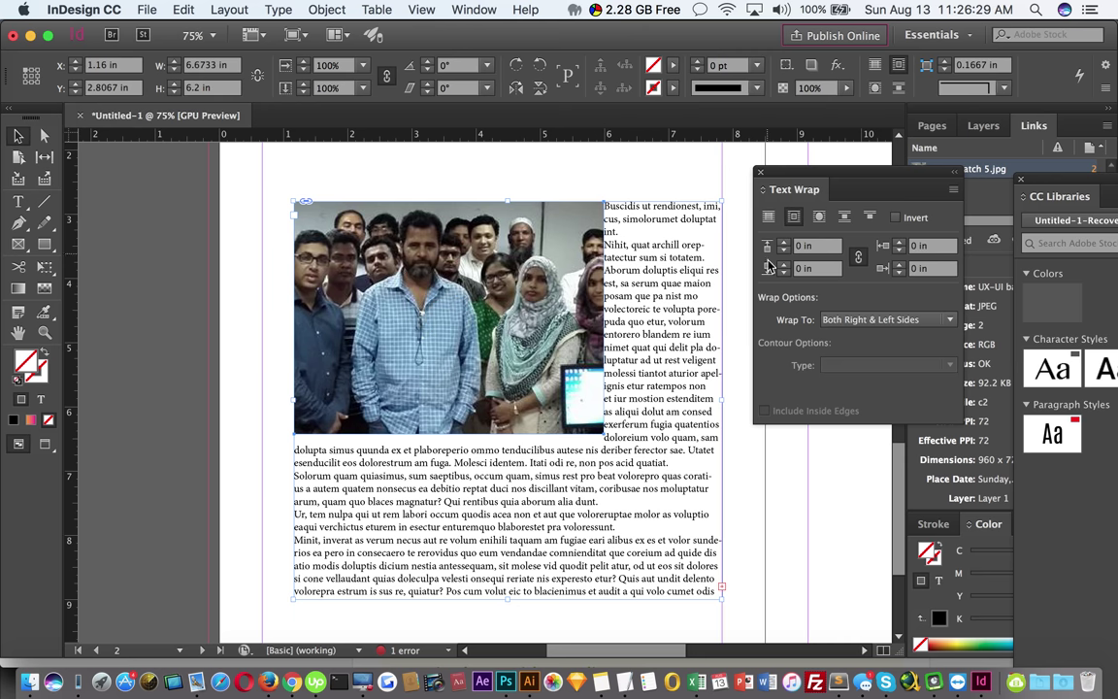
Set the text wrap offset to 0.4 in on all four sides and deselect the objects
{"action": "left_click", "coordinate": [909, 268]}
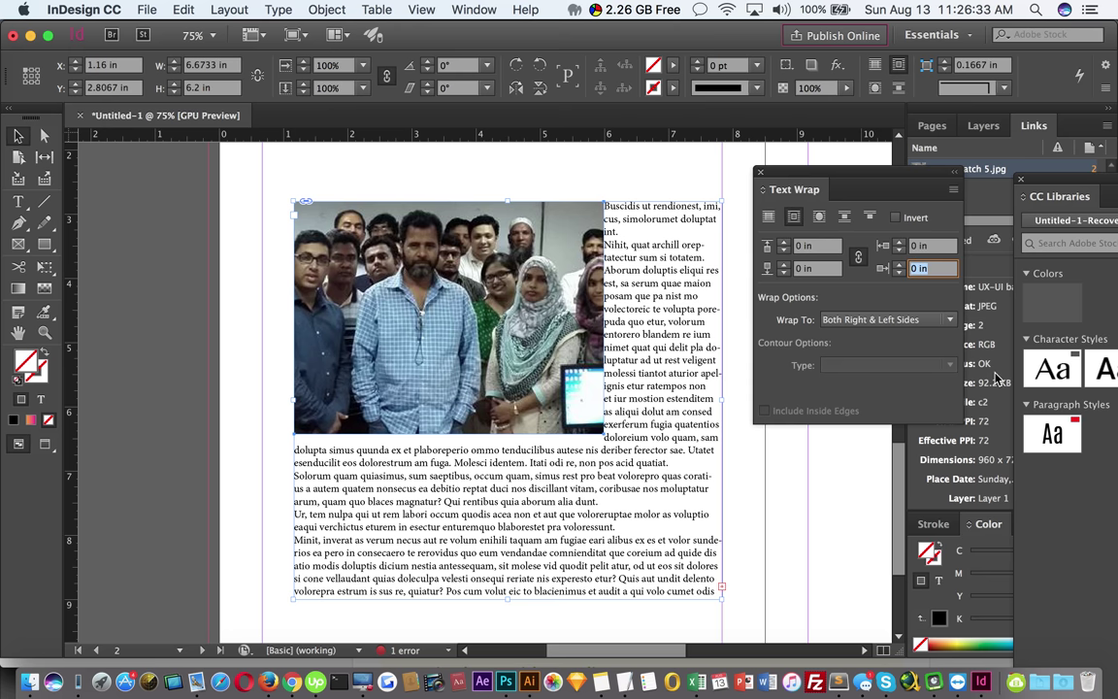
{"action": "key", "text": "BackSpace"}
{"action": "key", "text": "Tab"}
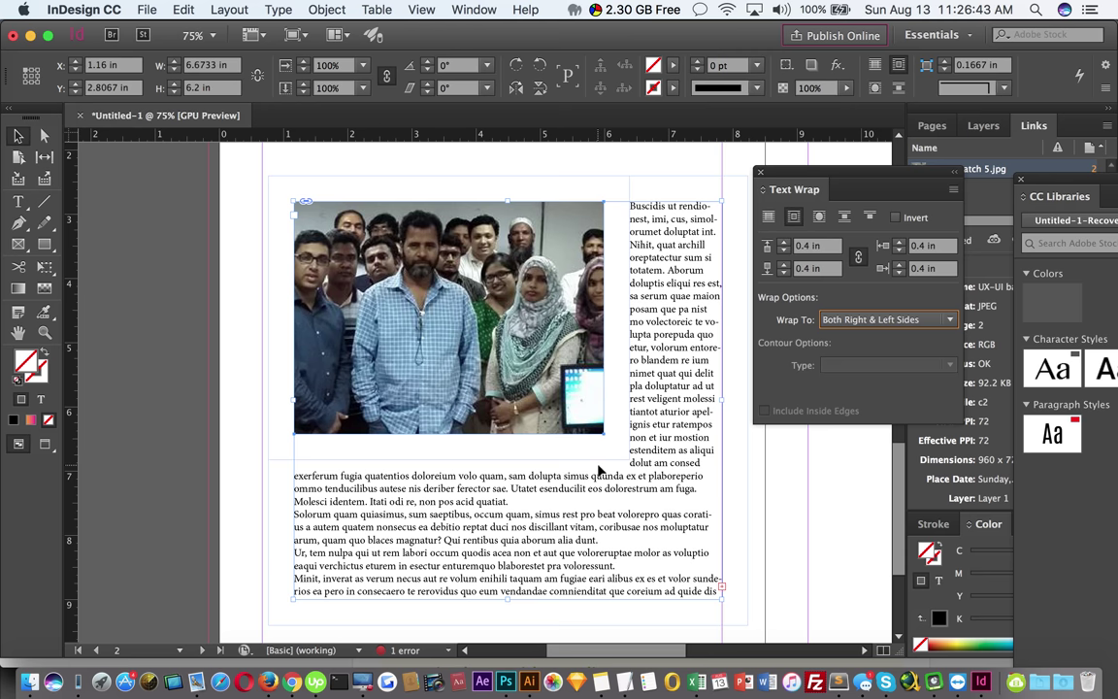
{"action": "left_click", "coordinate": [797, 472]}
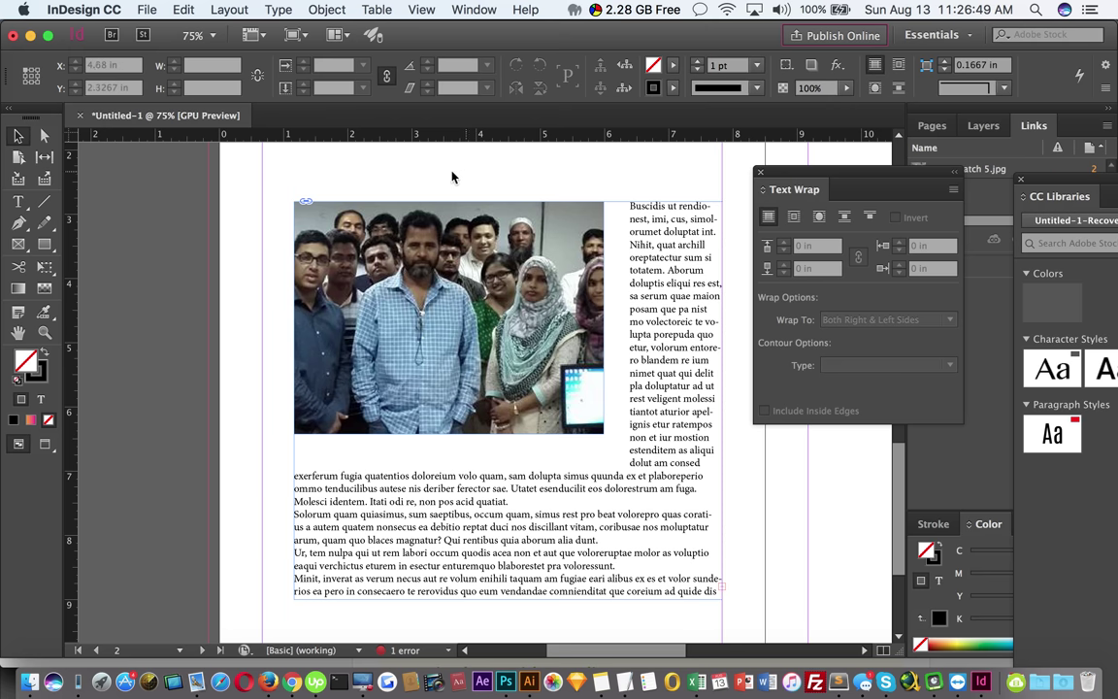
Undo the text wrap and its offsets on the picture and text frame
{"action": "key", "text": "ctrl+z"}
{"action": "key", "text": "ctrl+z"}
{"action": "key", "text": "ctrl+z"}
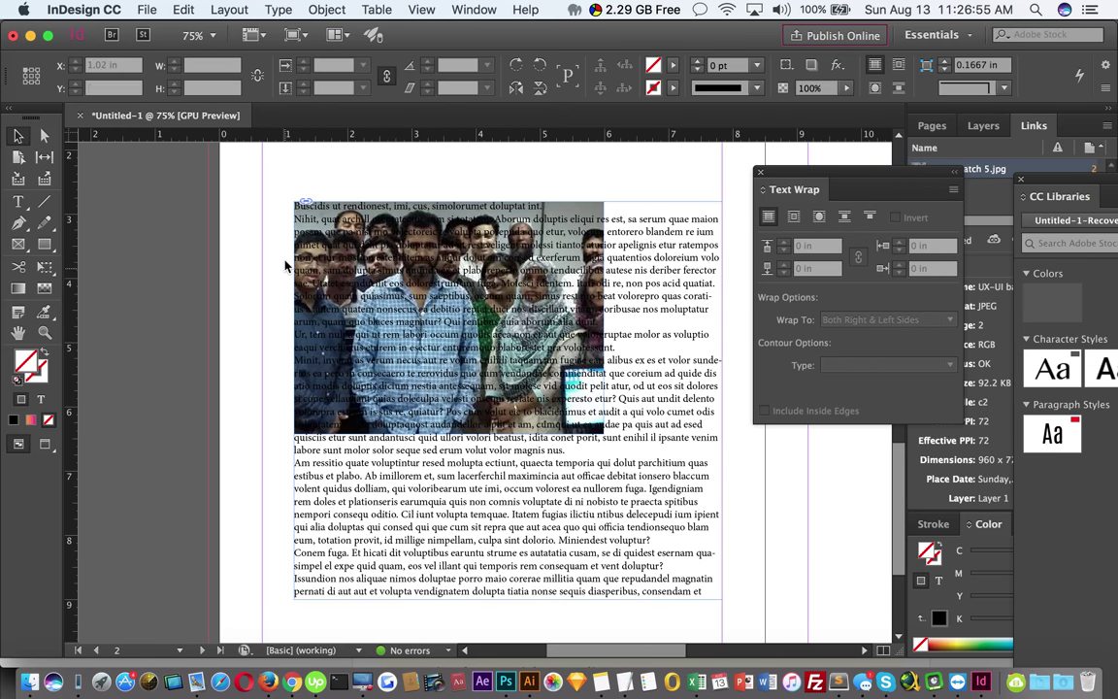
Wrap text around the bounding box for both the picture and the text frame, with a 0.3 in offset on all four sides
{"action": "left_click", "coordinate": [282, 191]}
{"action": "left_click", "coordinate": [404, 286]}
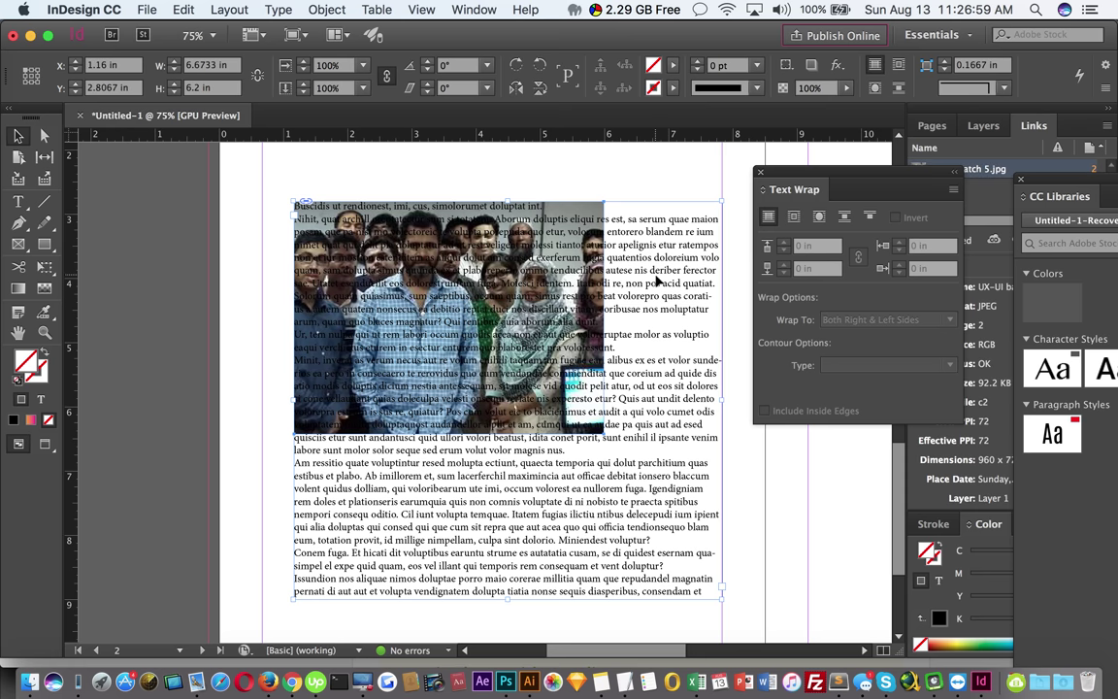
{"action": "left_click", "coordinate": [795, 220]}
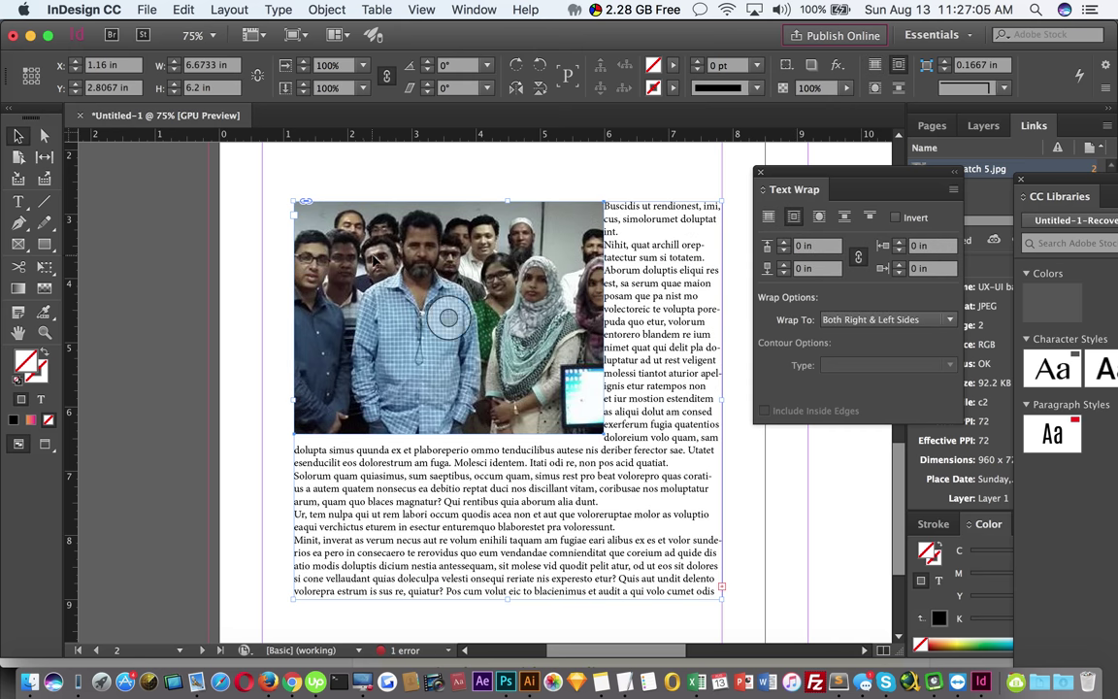
{"action": "left_click", "coordinate": [944, 271]}
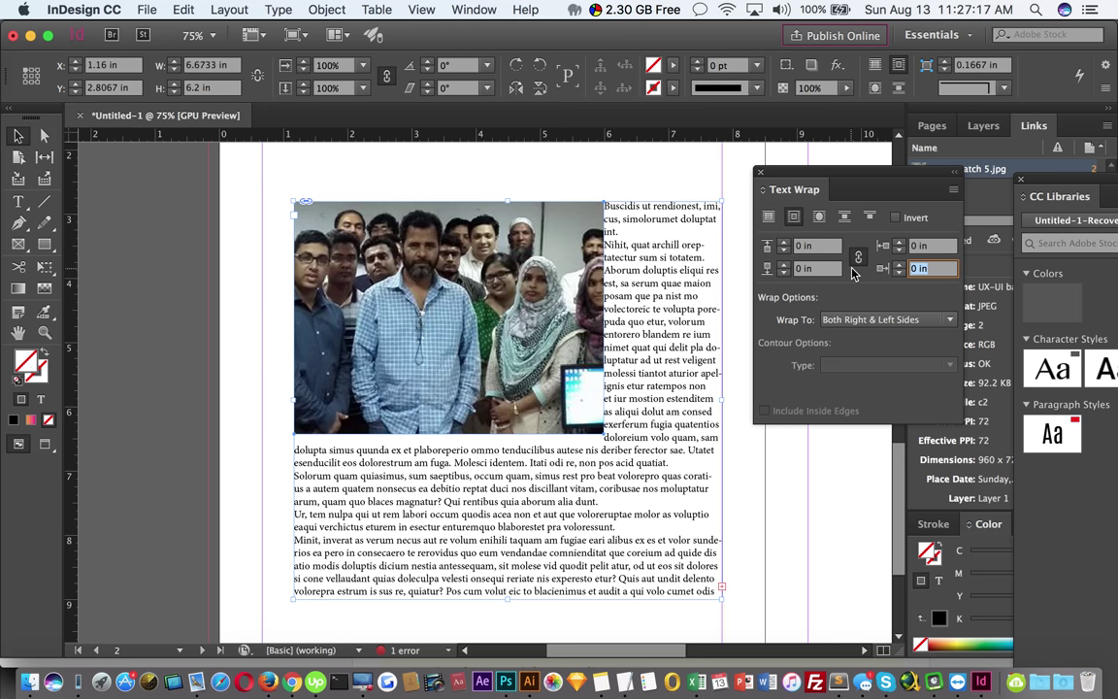
{"action": "type", "text": ".3"}
{"action": "key", "text": "Tab"}
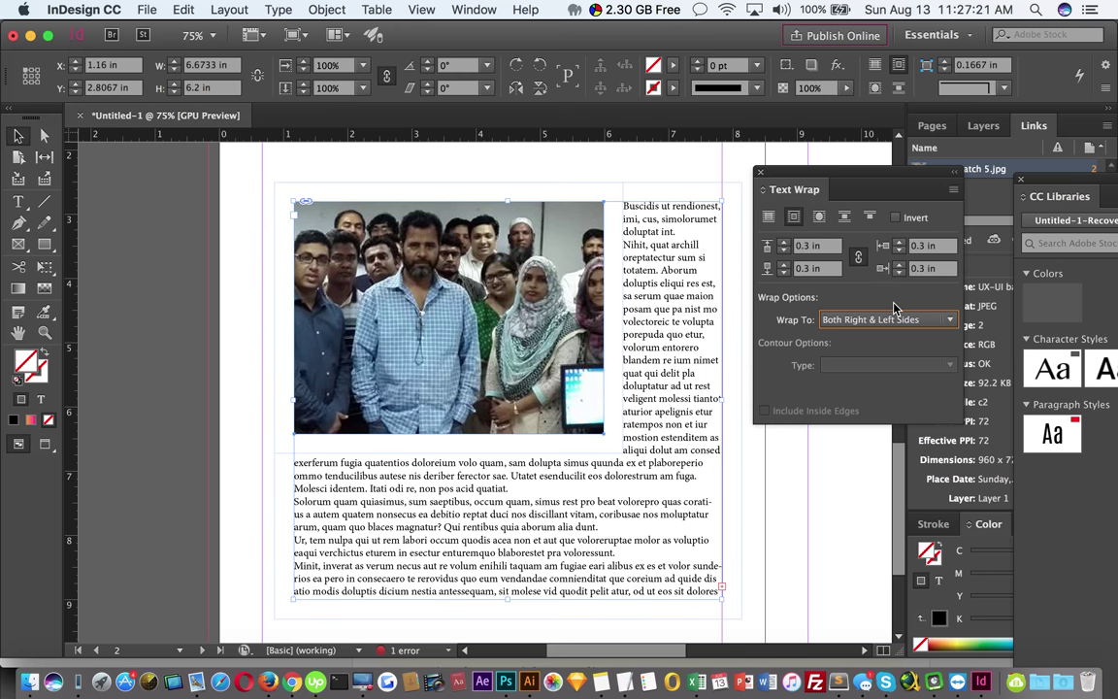
{"action": "left_click", "coordinate": [797, 497]}
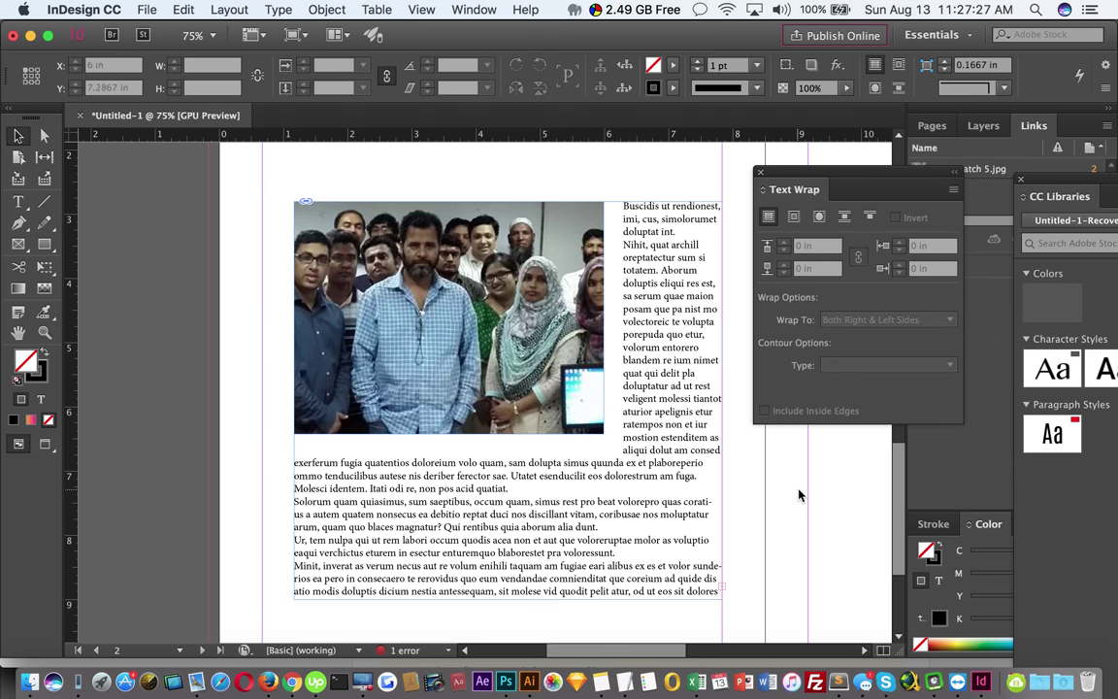
Unlink the text frame's wrap offsets and set its top and bottom offsets to 0 in
{"action": "left_click", "coordinate": [643, 411]}
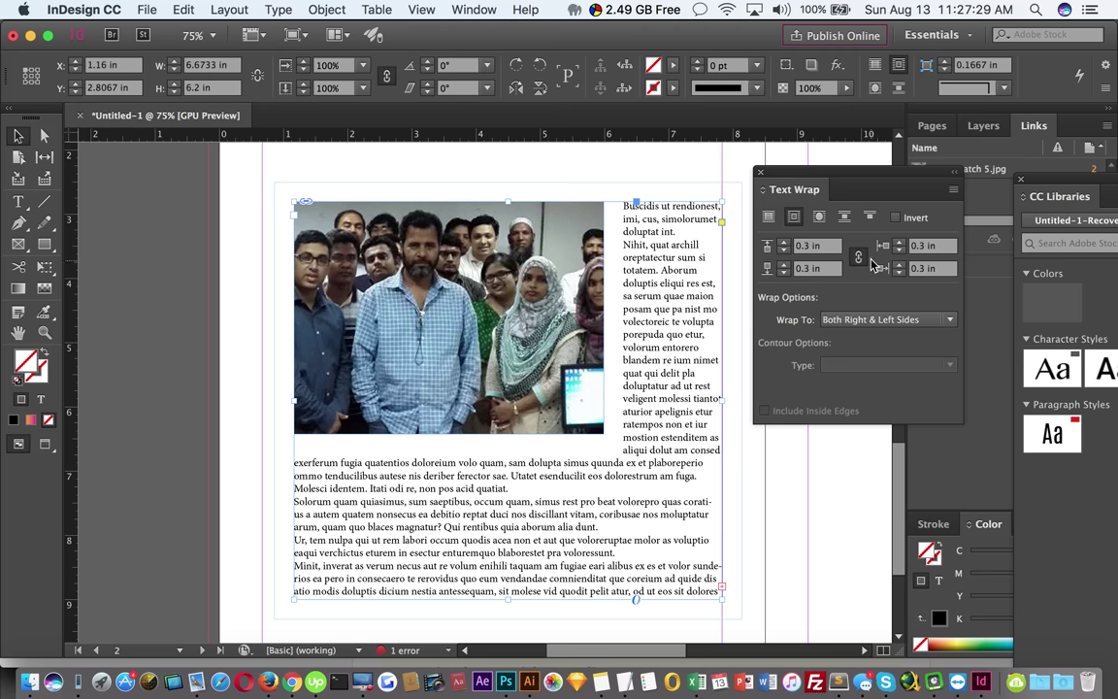
{"action": "left_click", "coordinate": [776, 249]}
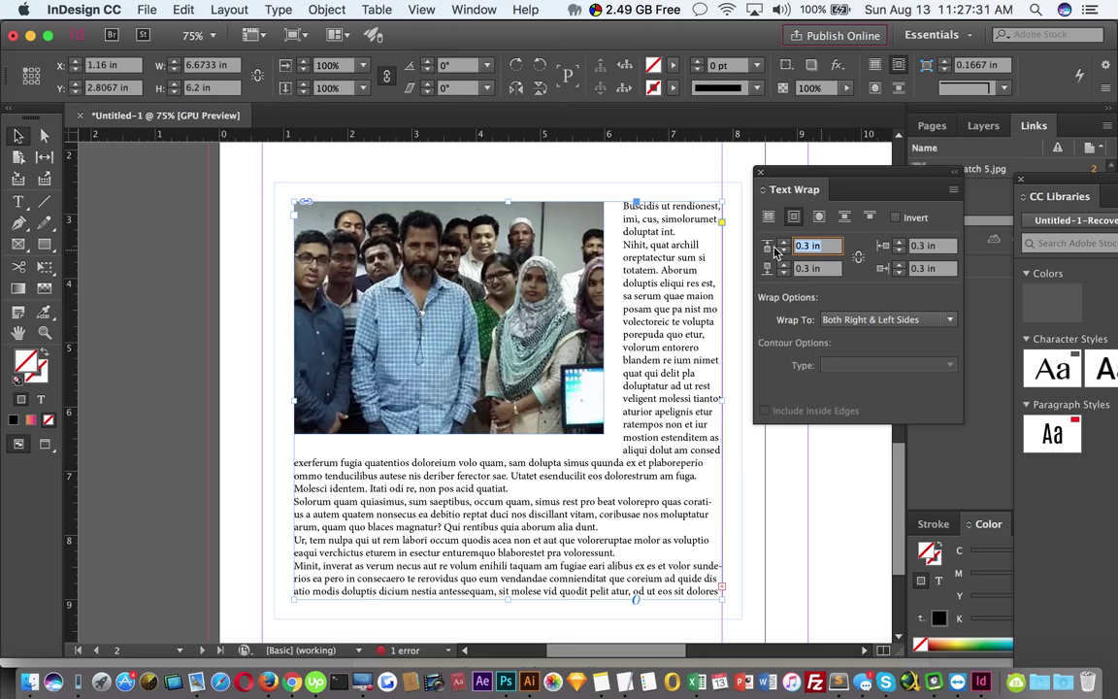
{"action": "type", "text": "0"}
{"action": "key", "text": "Tab"}
{"action": "type", "text": "0"}
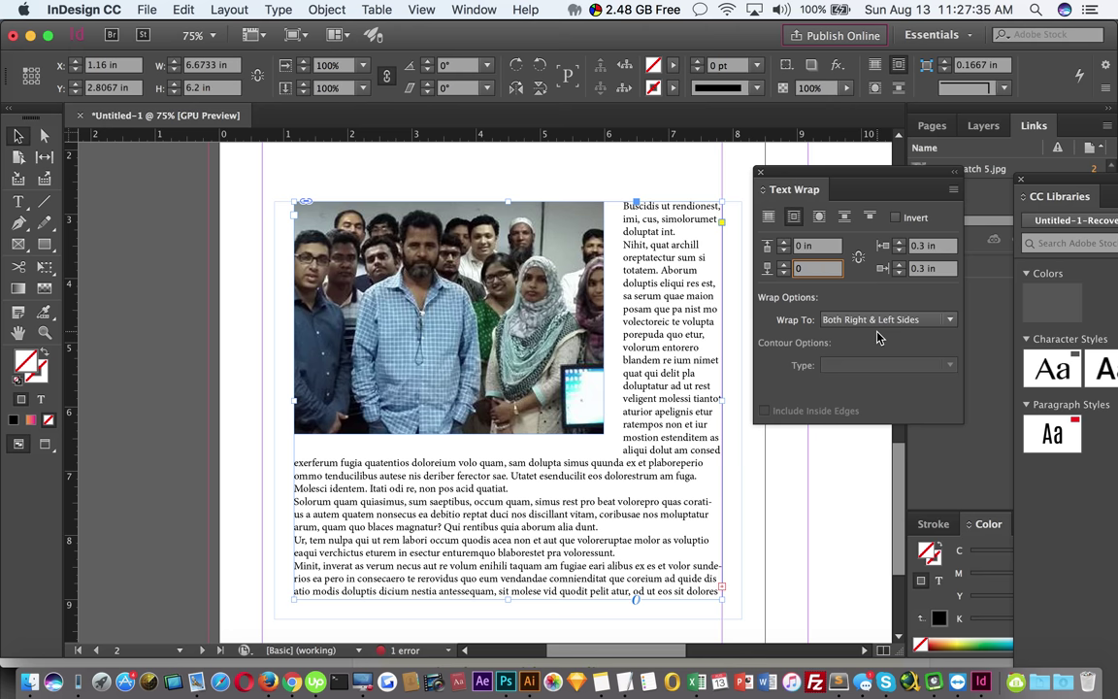
{"action": "left_click", "coordinate": [239, 456]}
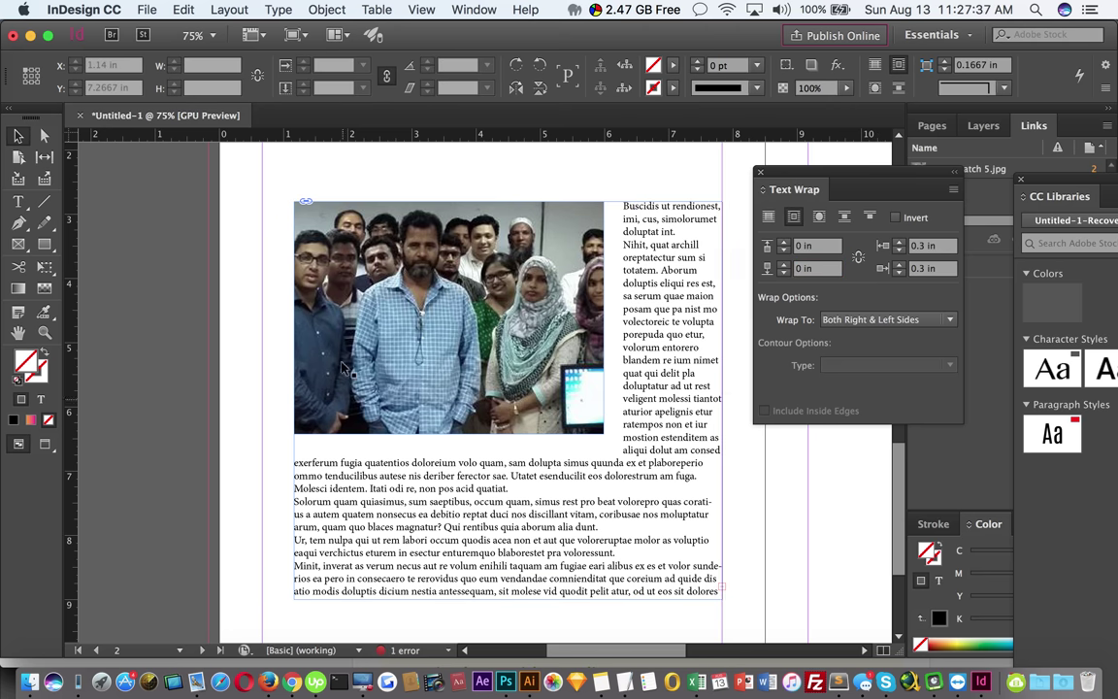
Delete the picture together with its overlapping text frame from the page
{"action": "left_click", "coordinate": [404, 286]}
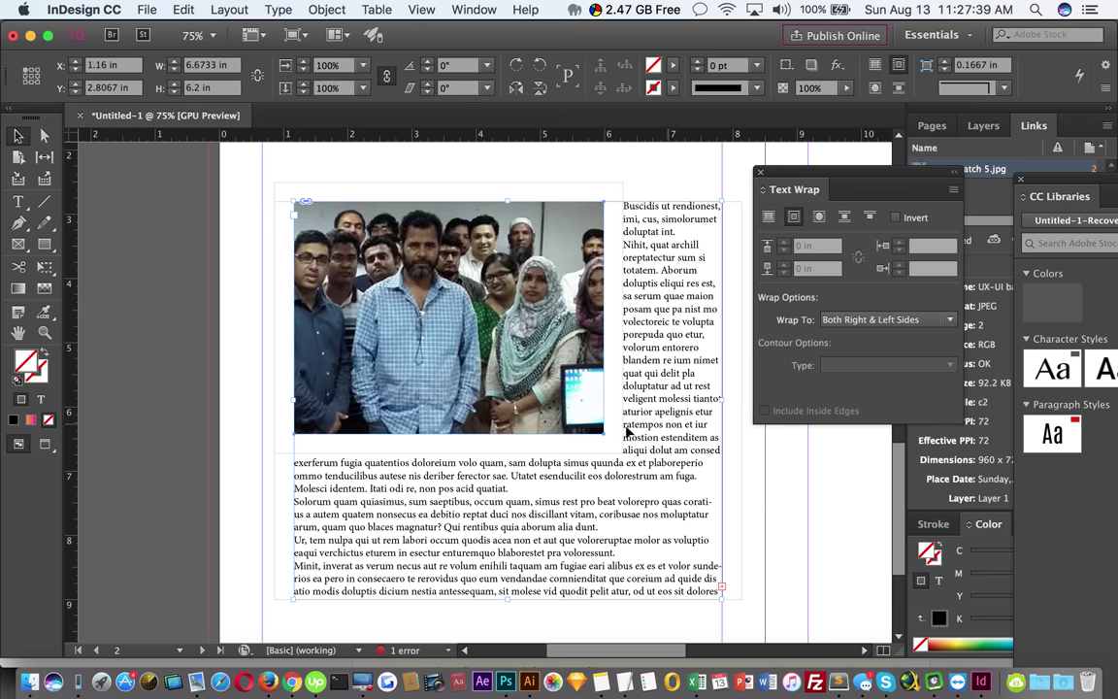
{"action": "left_click", "coordinate": [789, 484]}
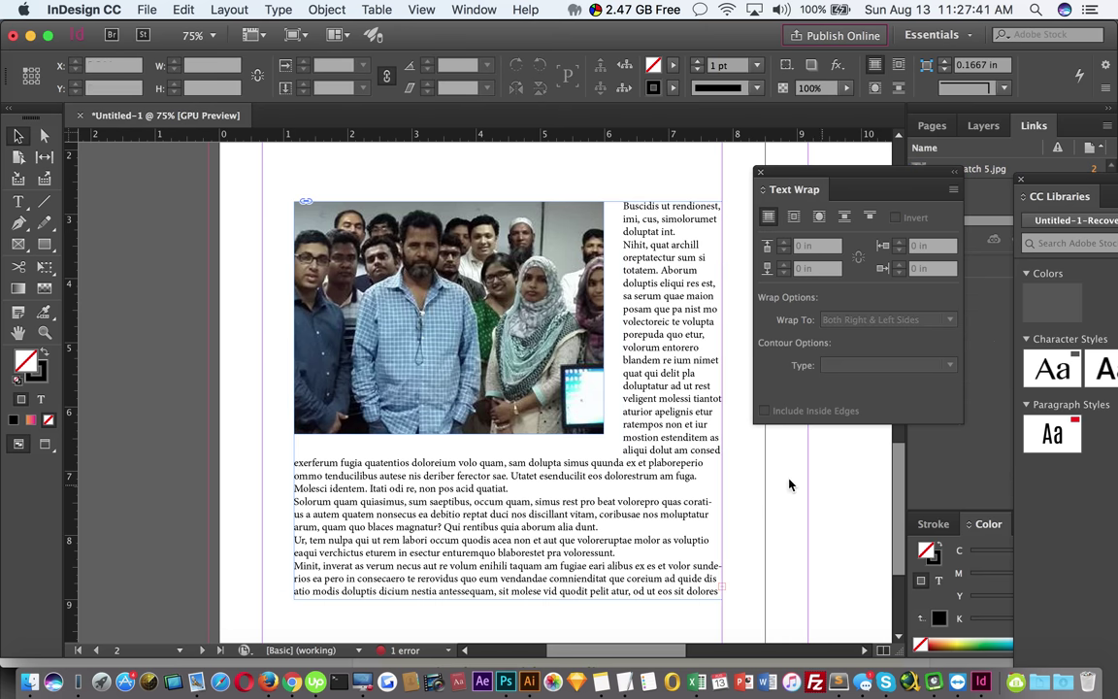
{"action": "left_click", "coordinate": [491, 524]}
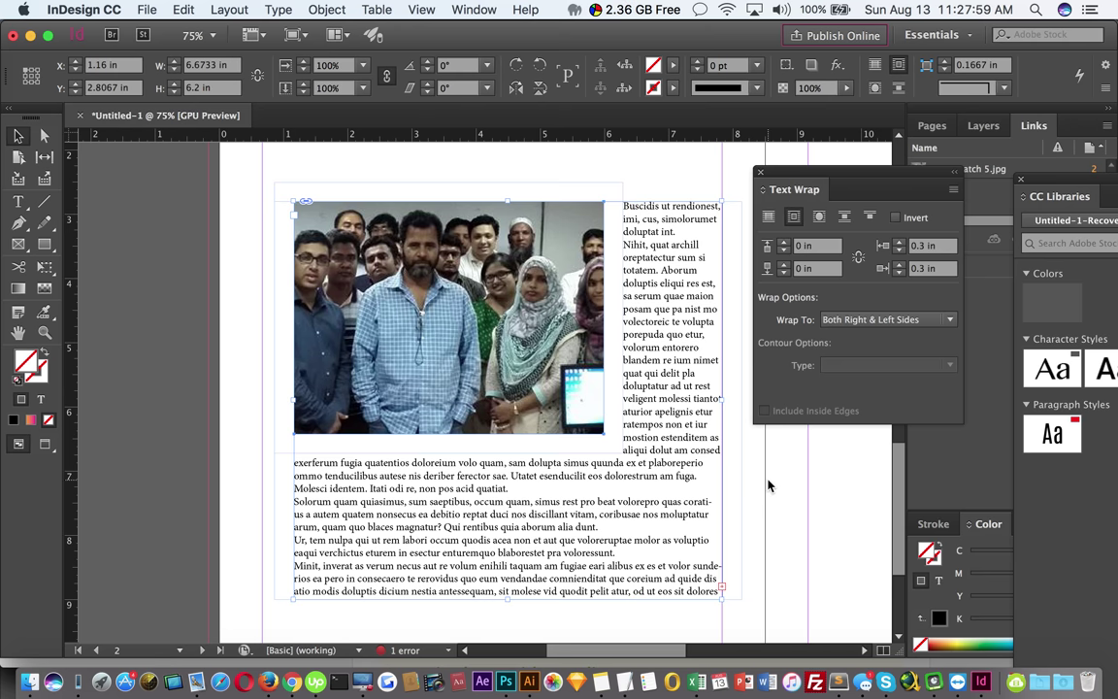
{"action": "key", "text": "BackSpace"}
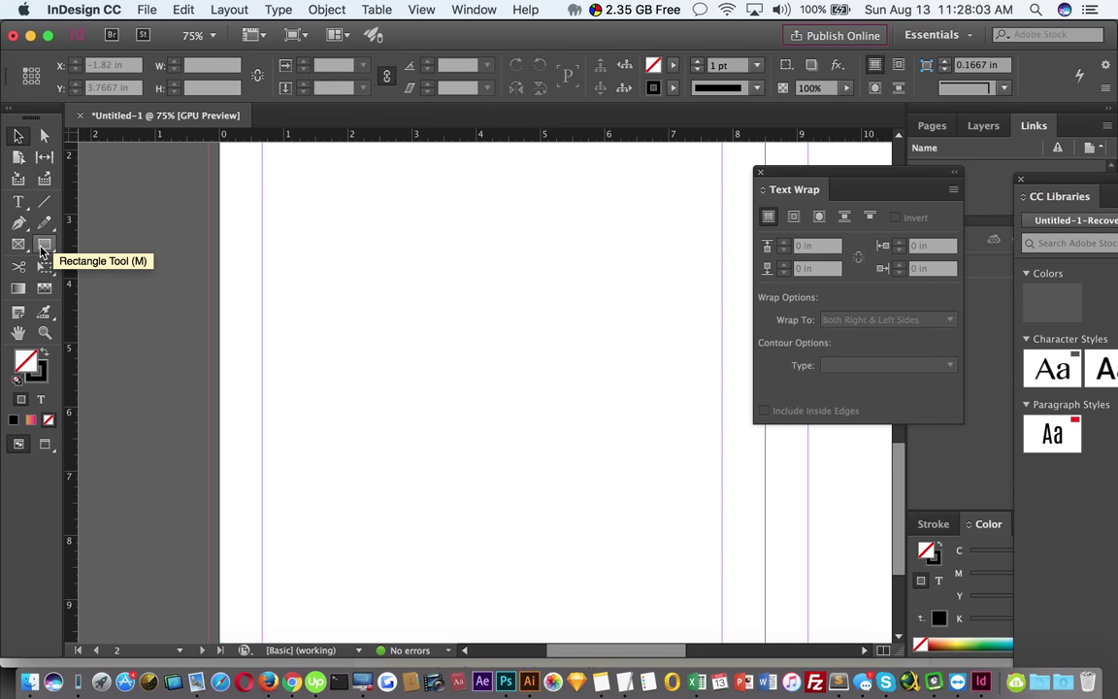
Draw an unfilled circle about 3.3 in across and move it to about X 2.6 in, Y 3.05 in
{"action": "left_click_drag", "start_coordinate": [42, 246], "coordinate": [120, 260]}
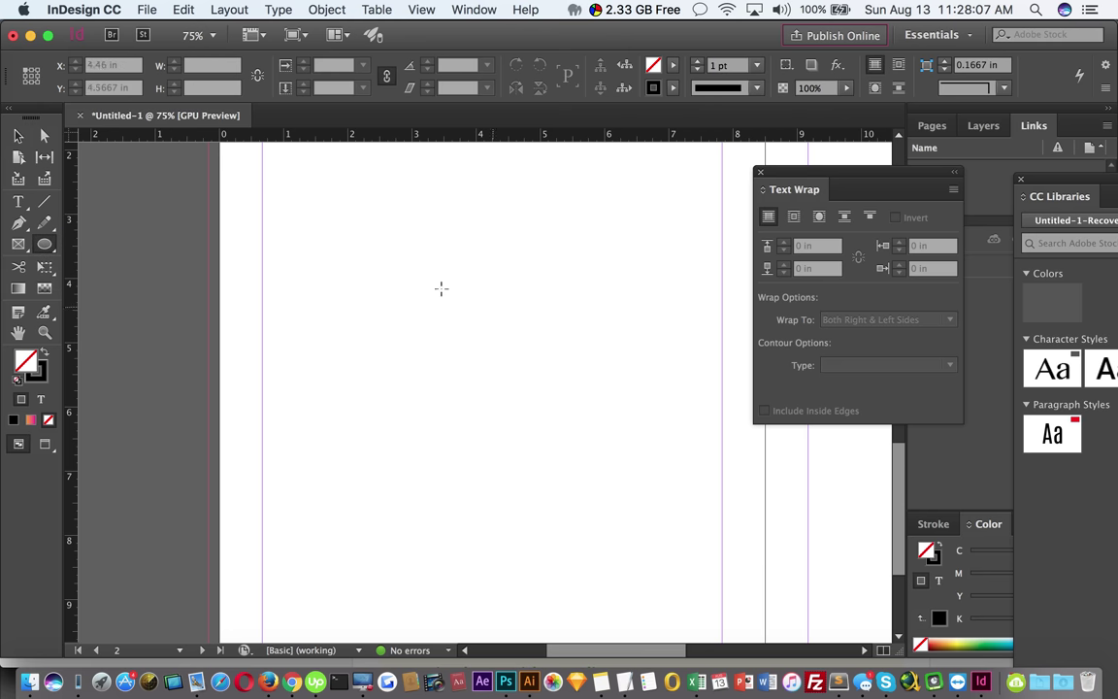
{"action": "left_click_drag", "start_coordinate": [387, 270], "coordinate": [492, 377]}
{"action": "key", "text": "alt"}
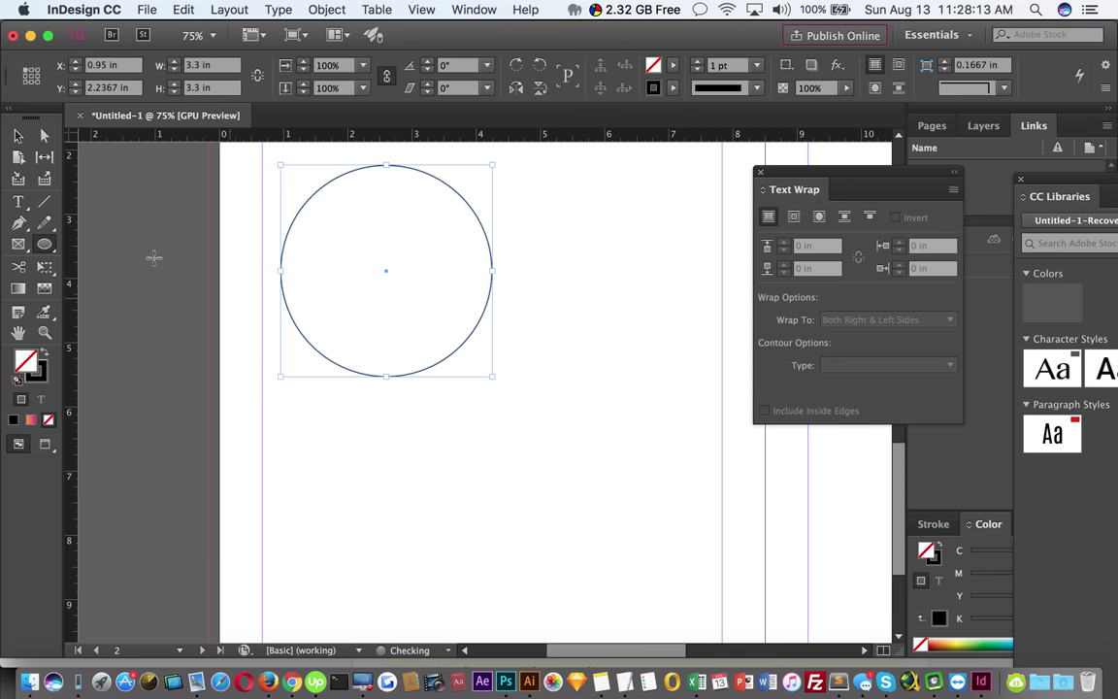
{"action": "left_click", "coordinate": [17, 135]}
{"action": "left_click_drag", "start_coordinate": [467, 332], "coordinate": [583, 389]}
{"action": "left_click", "coordinate": [476, 338]}
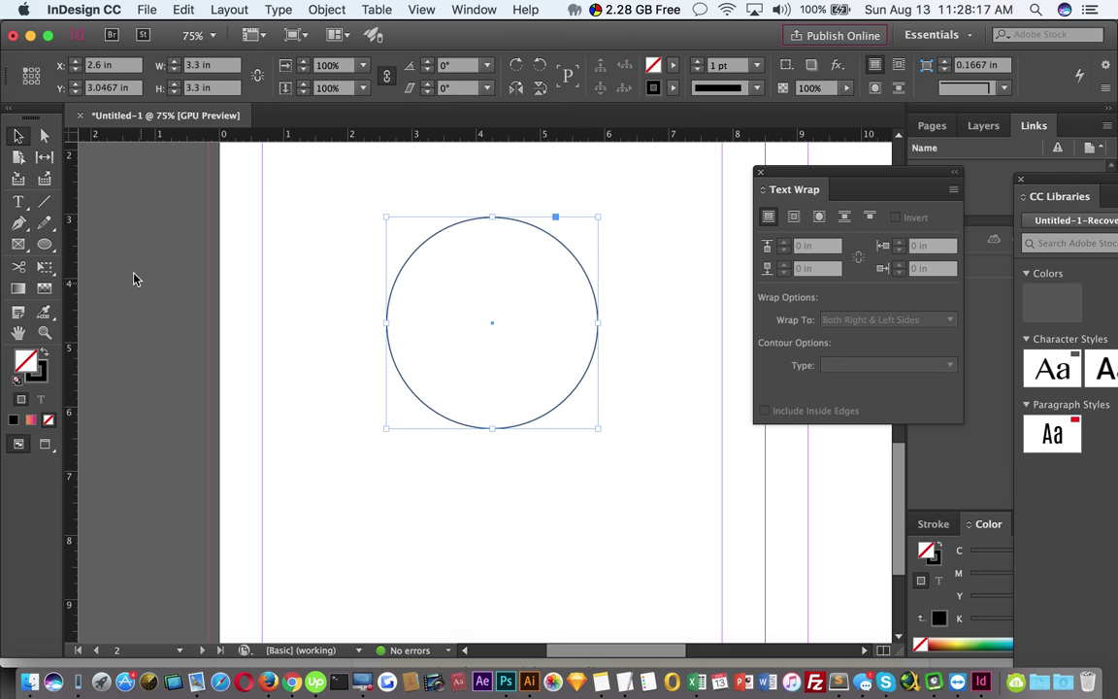
{"action": "left_click", "coordinate": [191, 203]}
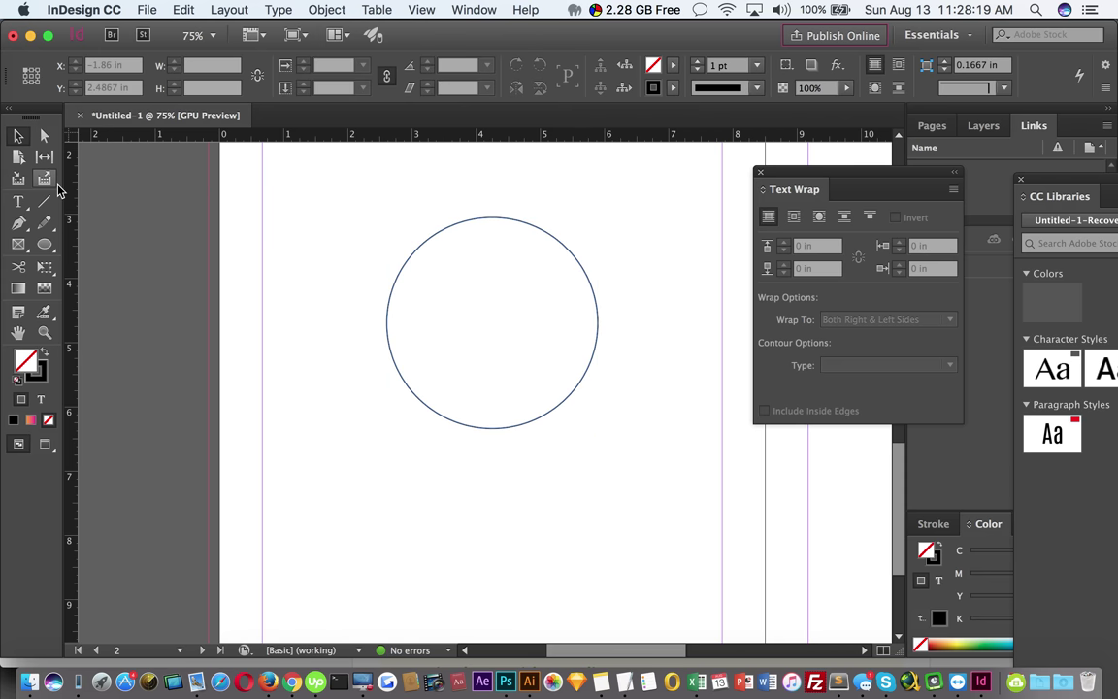
Create a text frame about 7.03 by 5.4 in over the circle and fill it with placeholder text
{"action": "left_click", "coordinate": [18, 201]}
{"action": "left_click_drag", "start_coordinate": [271, 166], "coordinate": [718, 511]}
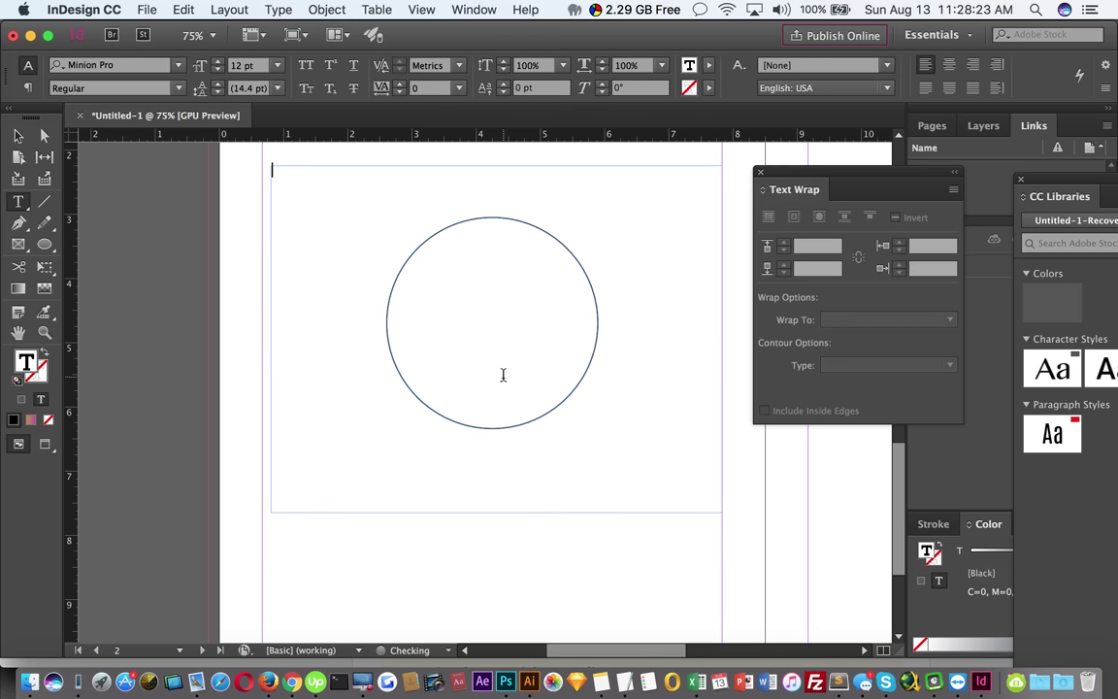
{"action": "left_click", "coordinate": [276, 11]}
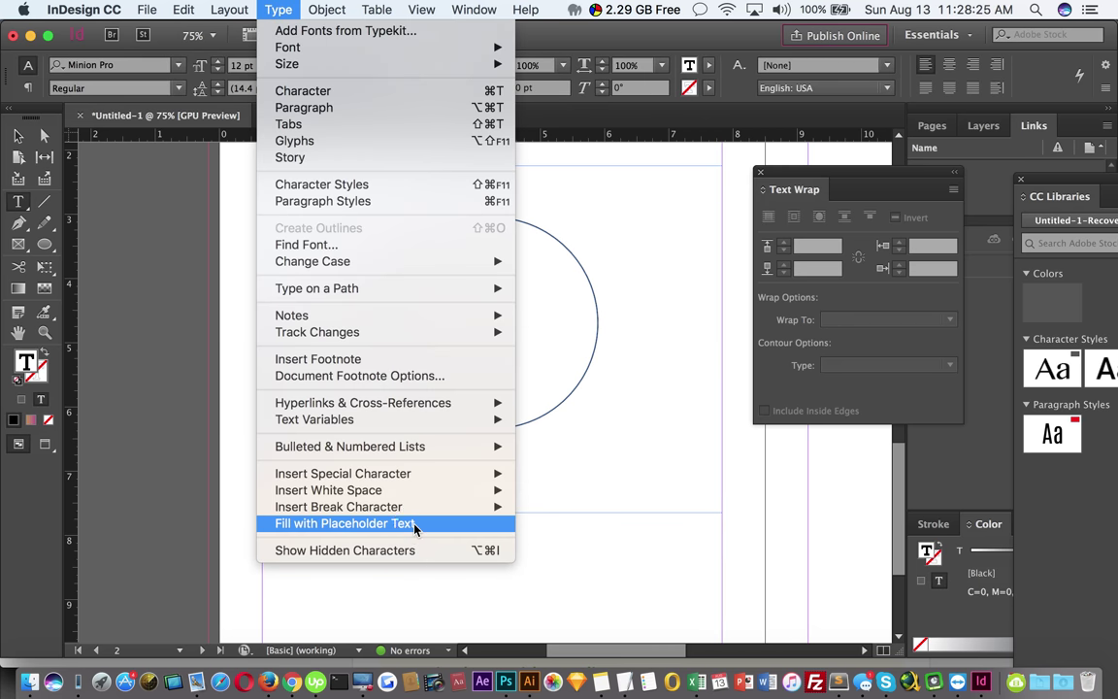
{"action": "left_click", "coordinate": [403, 523]}
{"action": "left_click", "coordinate": [17, 136]}
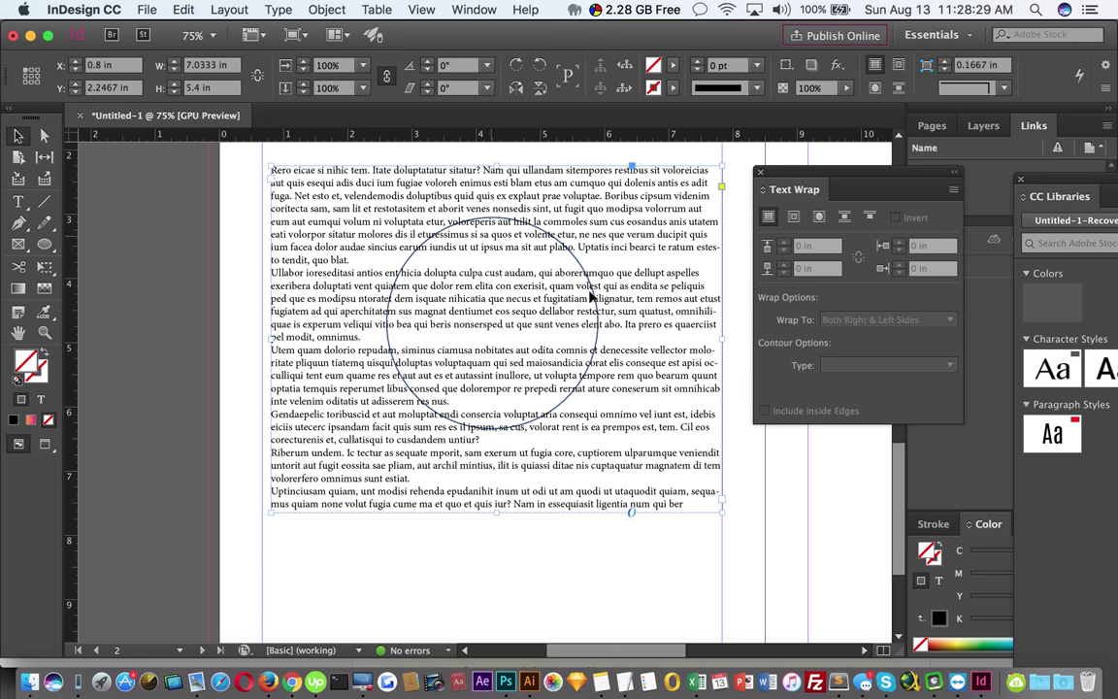
Apply an inverted wrap around object shape to the circle and text frame, trying the inverted bounding box wrap for comparison
{"action": "mouse_move", "coordinate": [403, 492]}
{"action": "left_mouse_down"}
{"action": "mouse_move", "coordinate": [578, 421]}
{"action": "mouse_move", "coordinate": [583, 330]}
{"action": "left_mouse_up"}
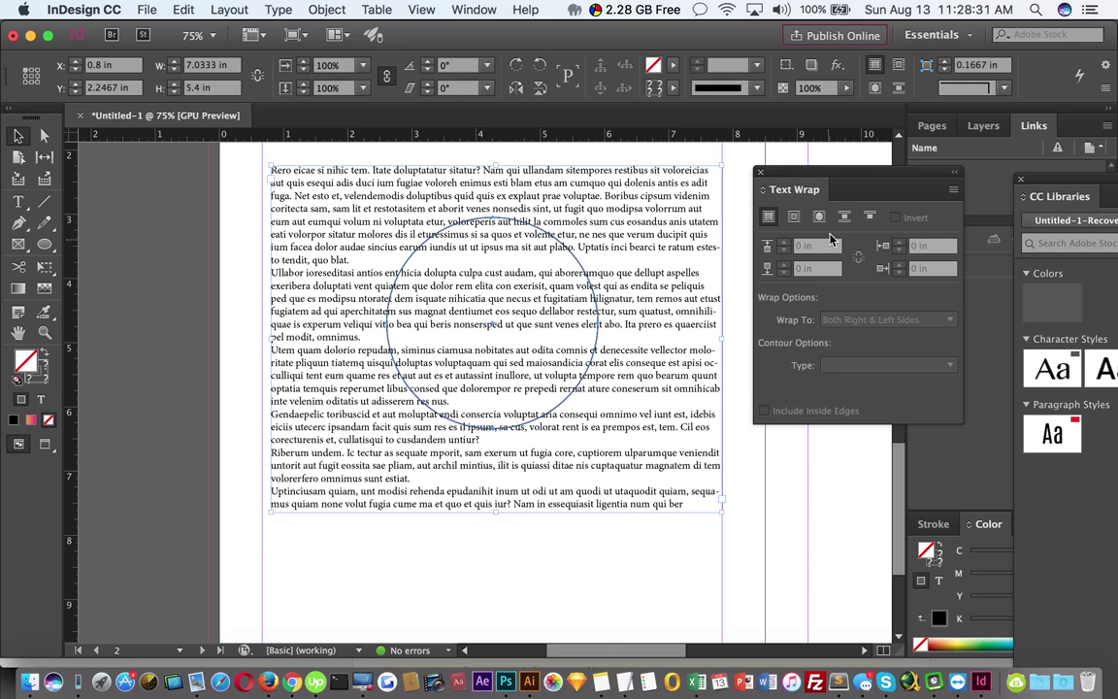
{"action": "left_click", "coordinate": [818, 218]}
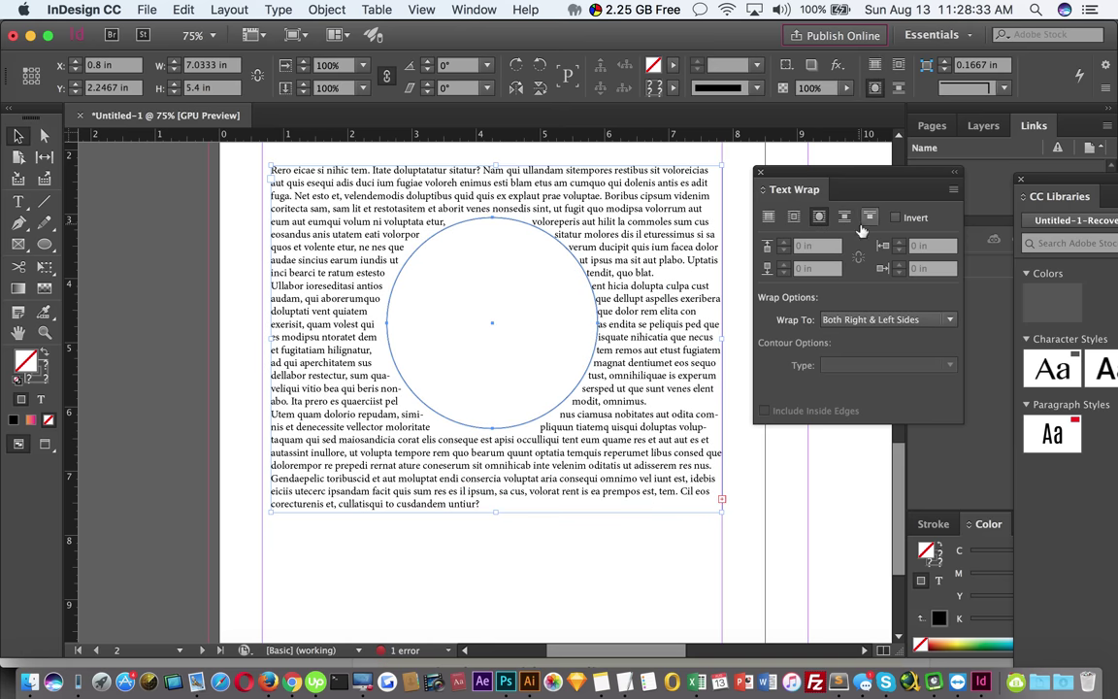
{"action": "left_click", "coordinate": [915, 219]}
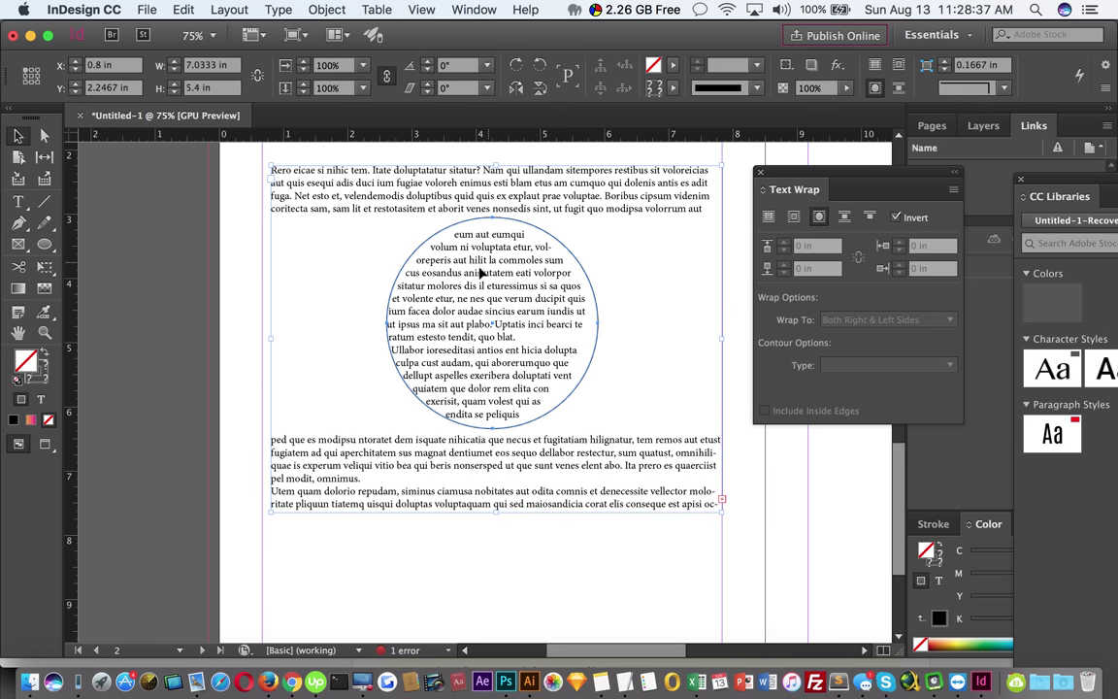
{"action": "left_click", "coordinate": [794, 219]}
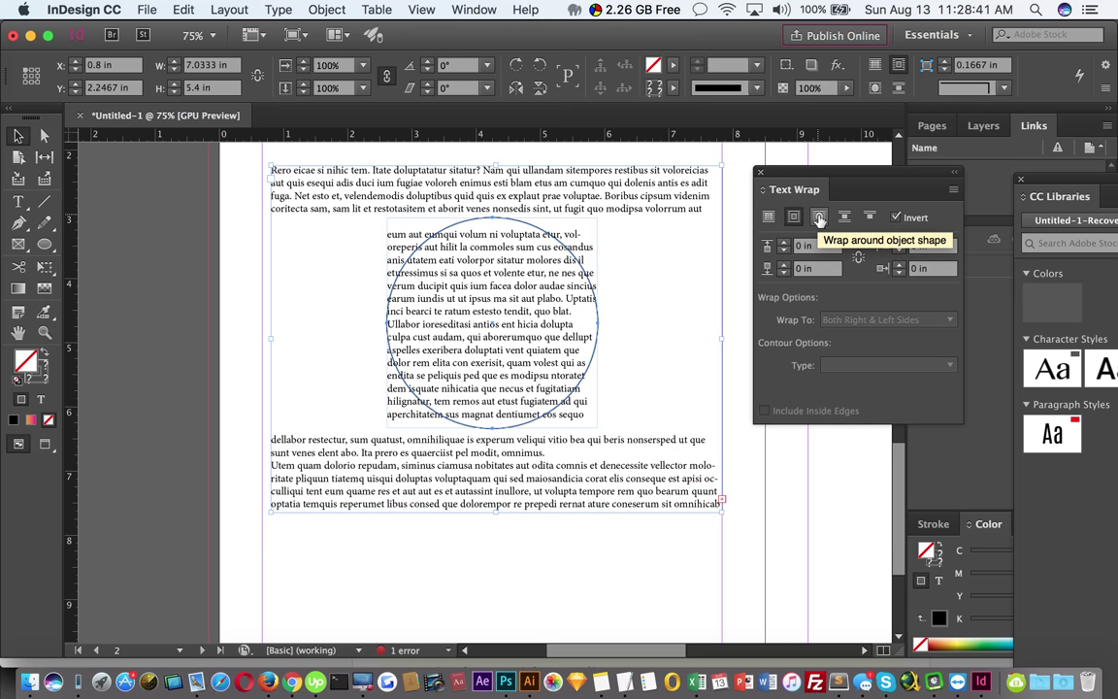
{"action": "left_click", "coordinate": [818, 220]}
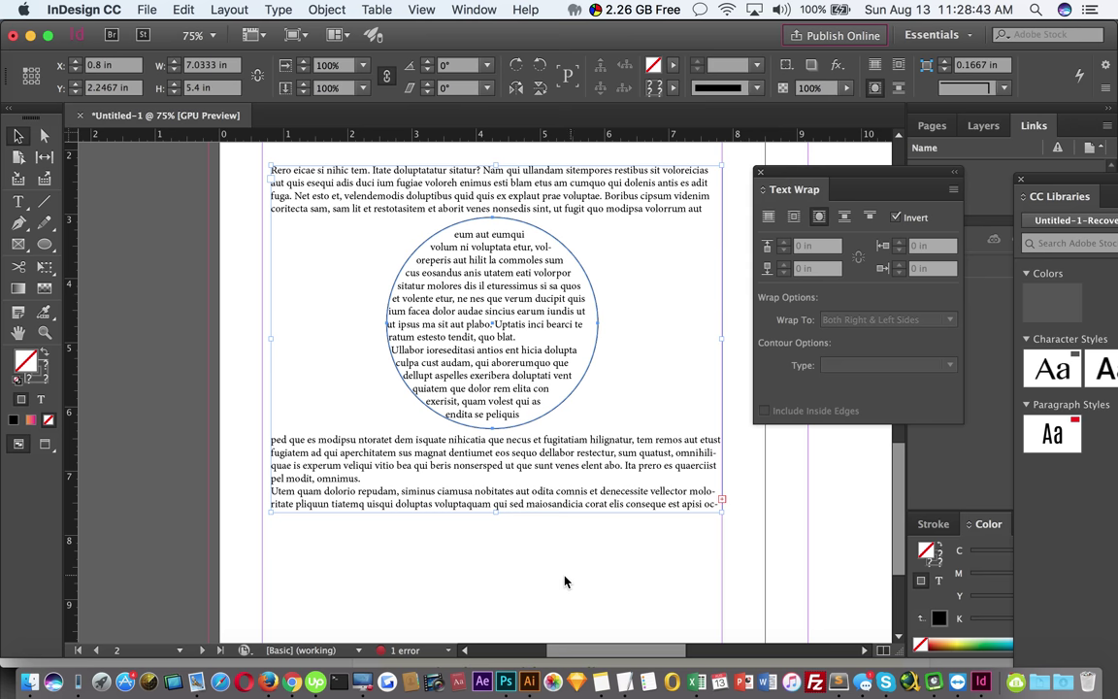
Shrink the text frame to about 3.43 by 3.41 in so that it closely encloses the circle
{"action": "left_click_drag", "start_coordinate": [495, 511], "coordinate": [503, 430]}
{"action": "left_click_drag", "start_coordinate": [499, 166], "coordinate": [498, 212]}
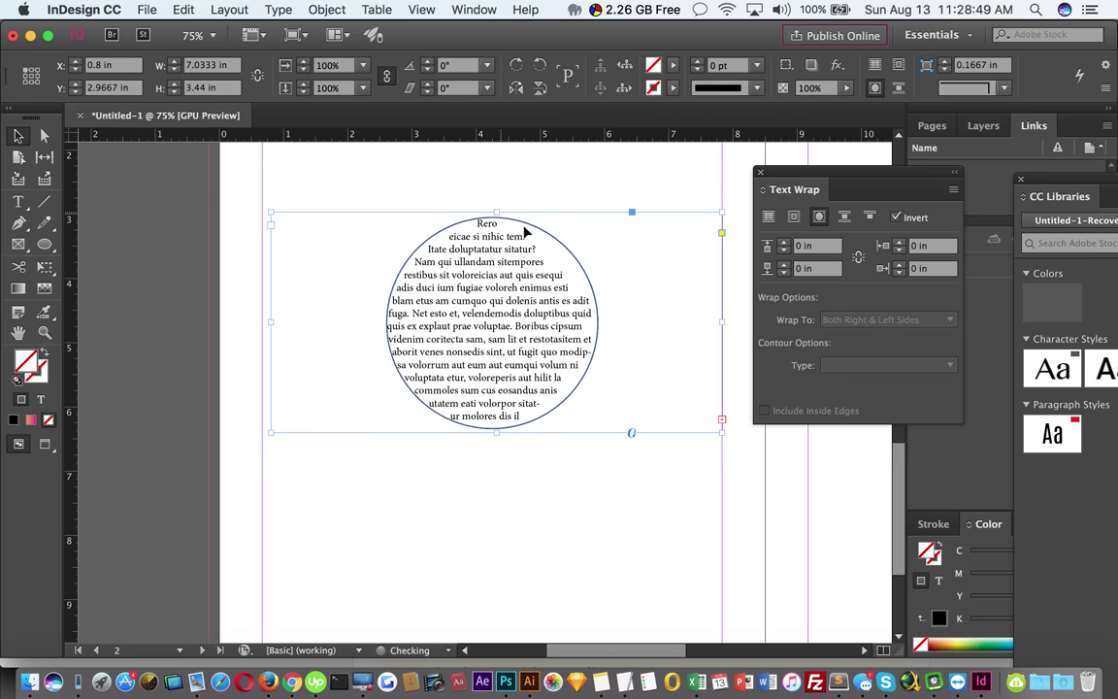
{"action": "left_click", "coordinate": [596, 493]}
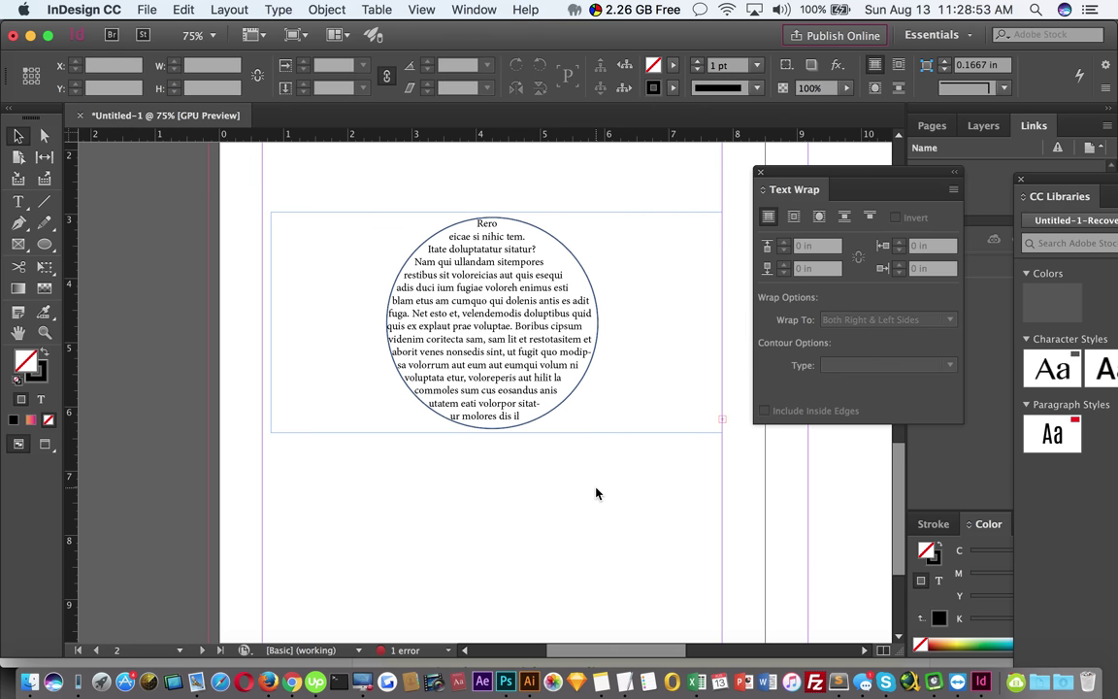
{"action": "left_click", "coordinate": [558, 352]}
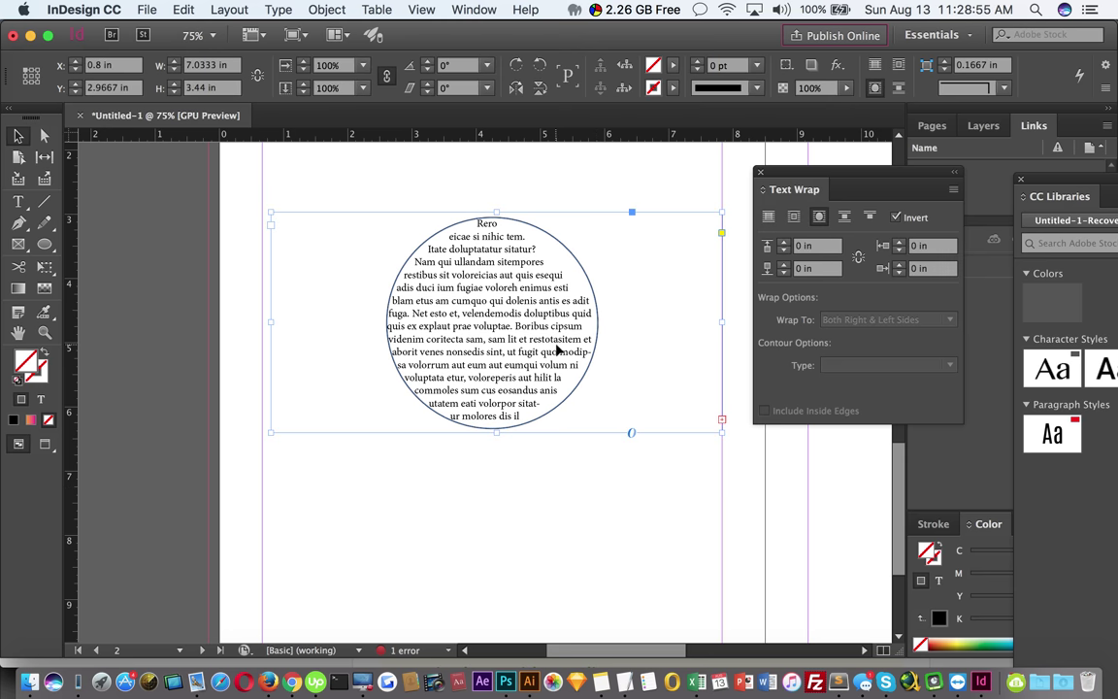
{"action": "left_click_drag", "start_coordinate": [635, 312], "coordinate": [630, 352]}
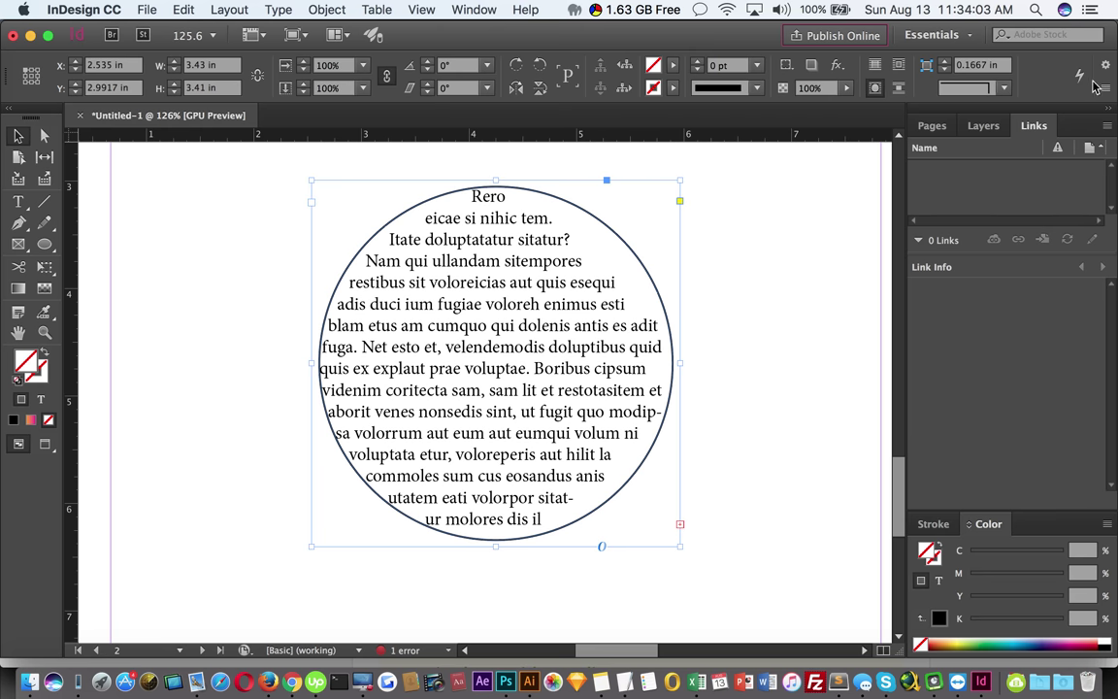
{"action": "left_click", "coordinate": [16, 203]}
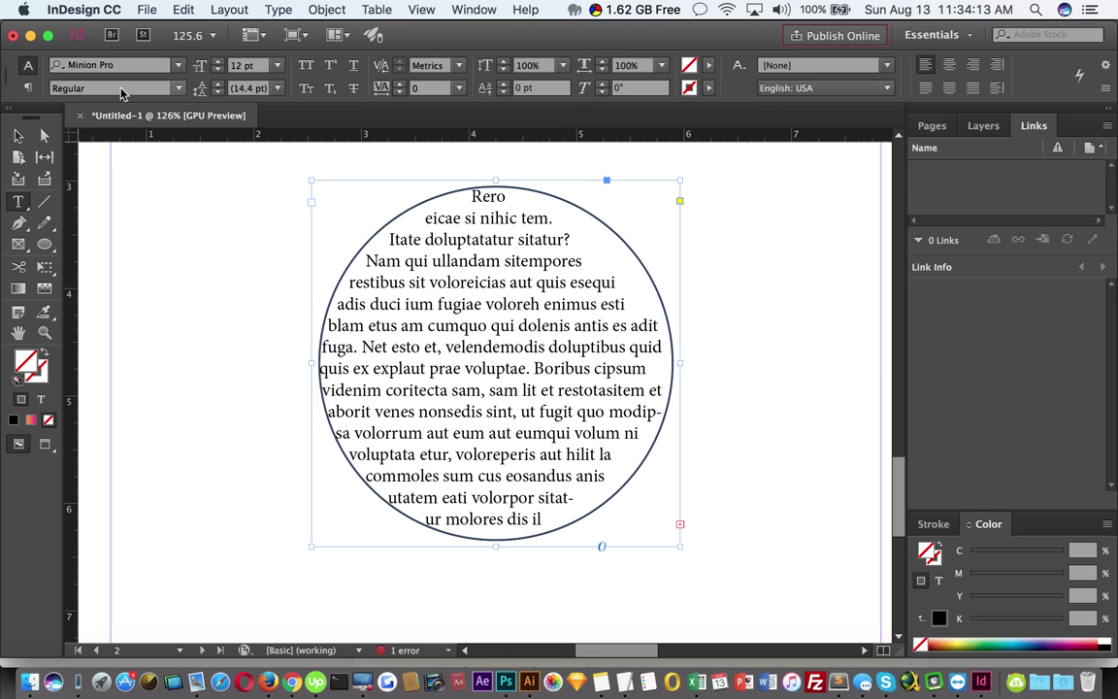
{"action": "left_click", "coordinate": [179, 88]}
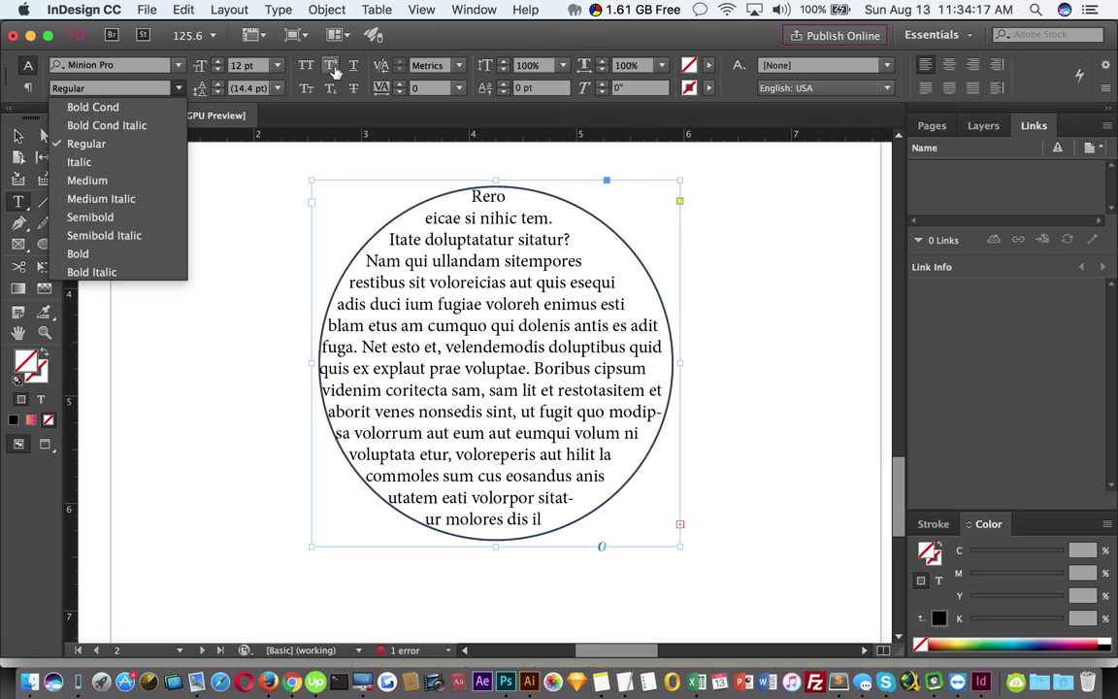
{"action": "left_click", "coordinate": [498, 39]}
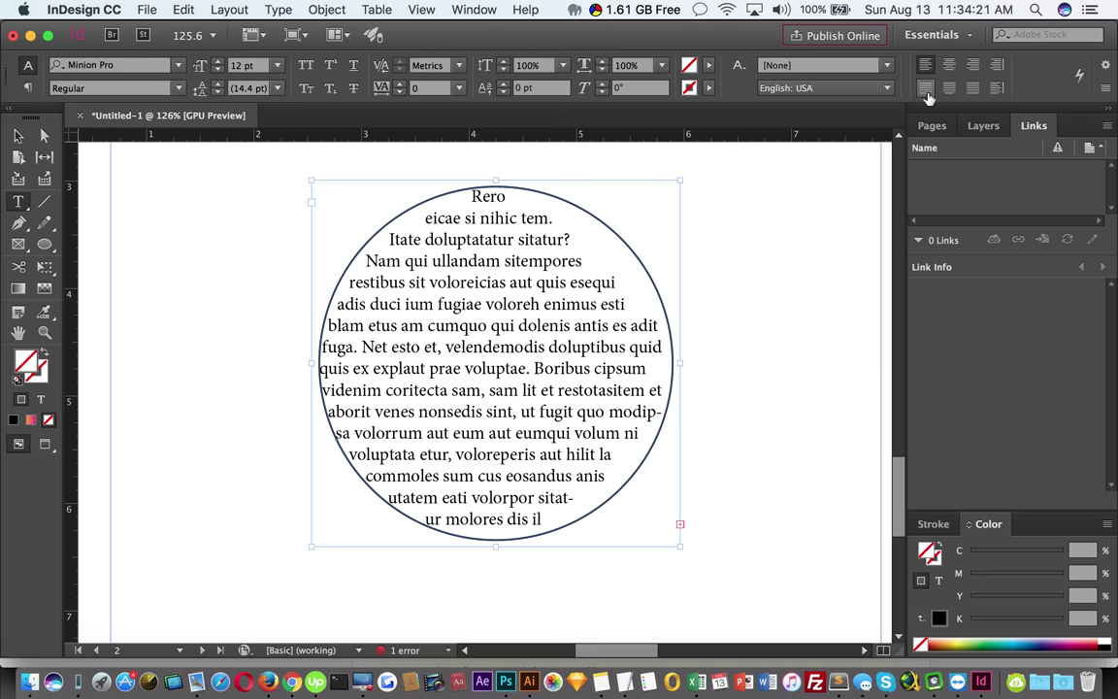
{"action": "left_click", "coordinate": [17, 137]}
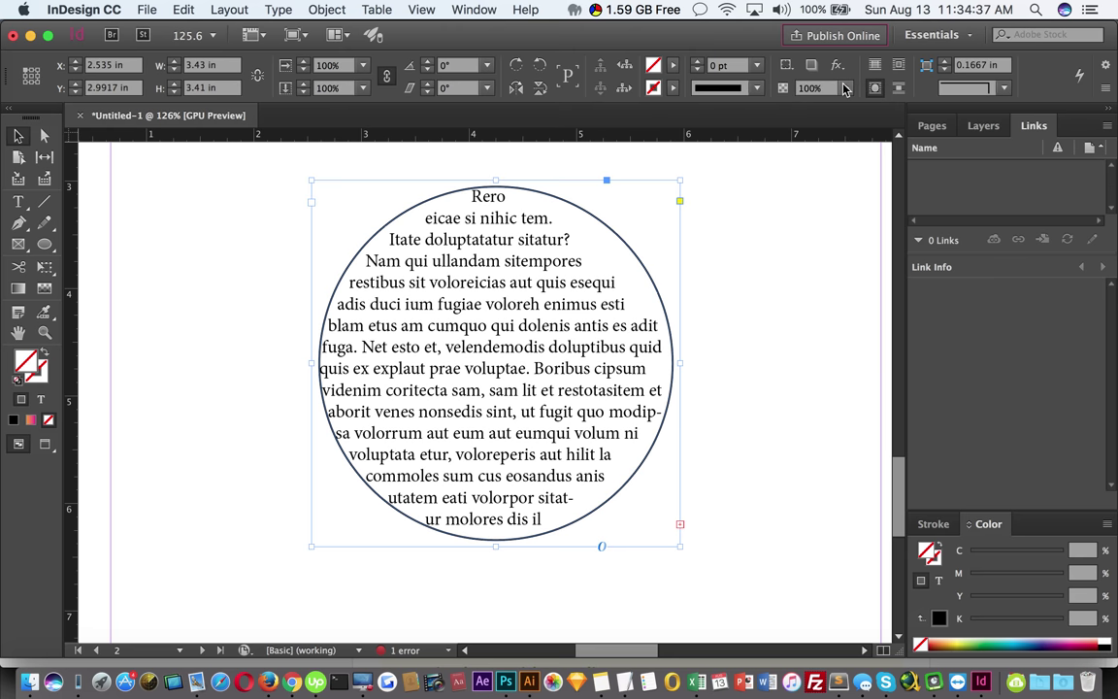
{"action": "left_click", "coordinate": [1003, 87]}
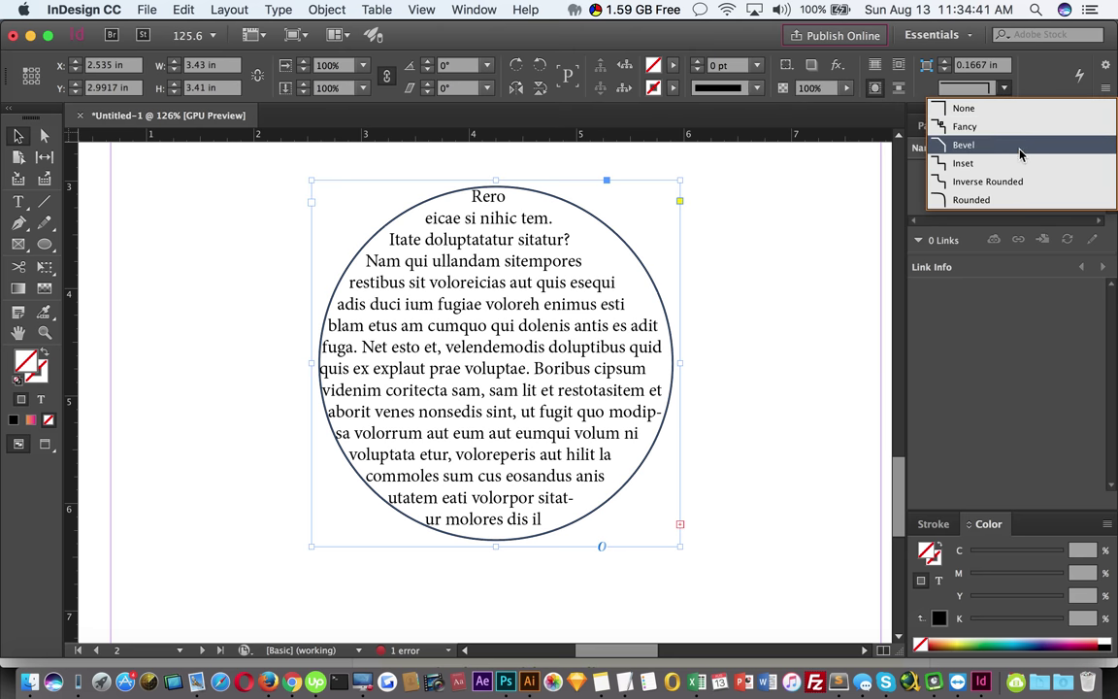
{"action": "left_click", "coordinate": [1048, 70]}
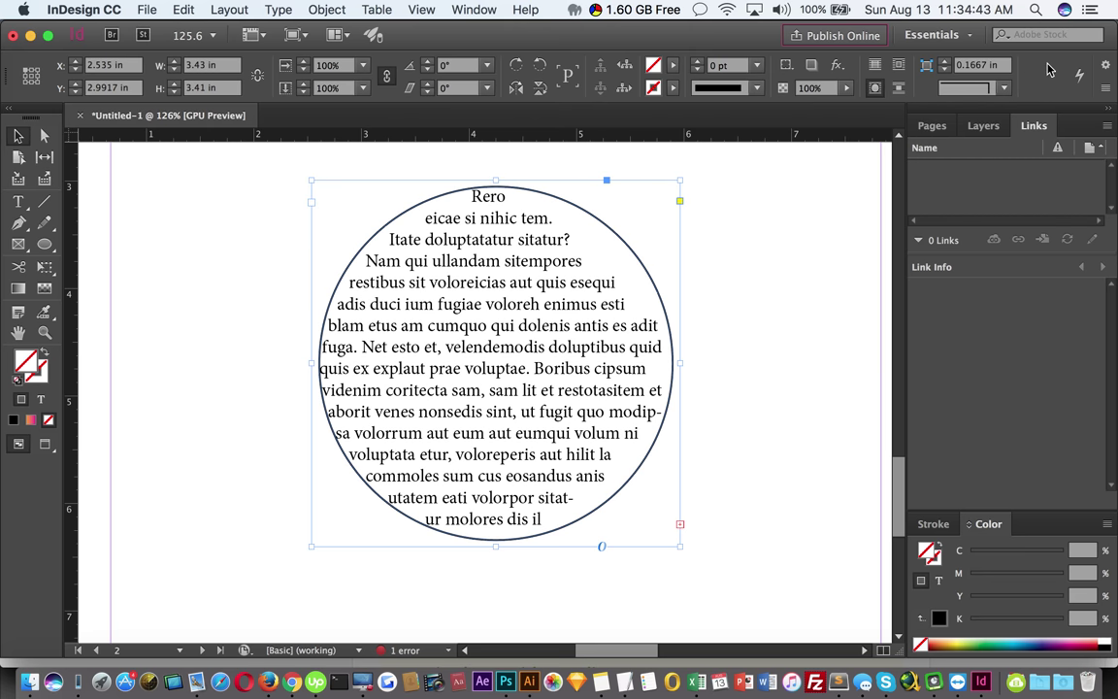
{"action": "left_click", "coordinate": [836, 65]}
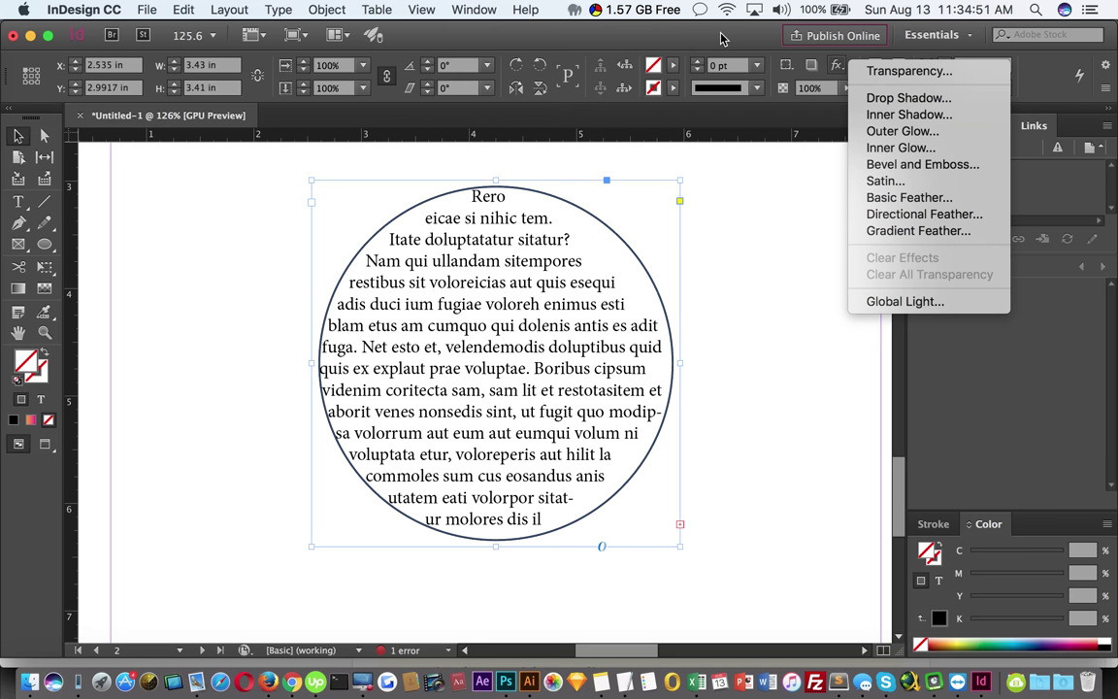
{"action": "left_click", "coordinate": [720, 37]}
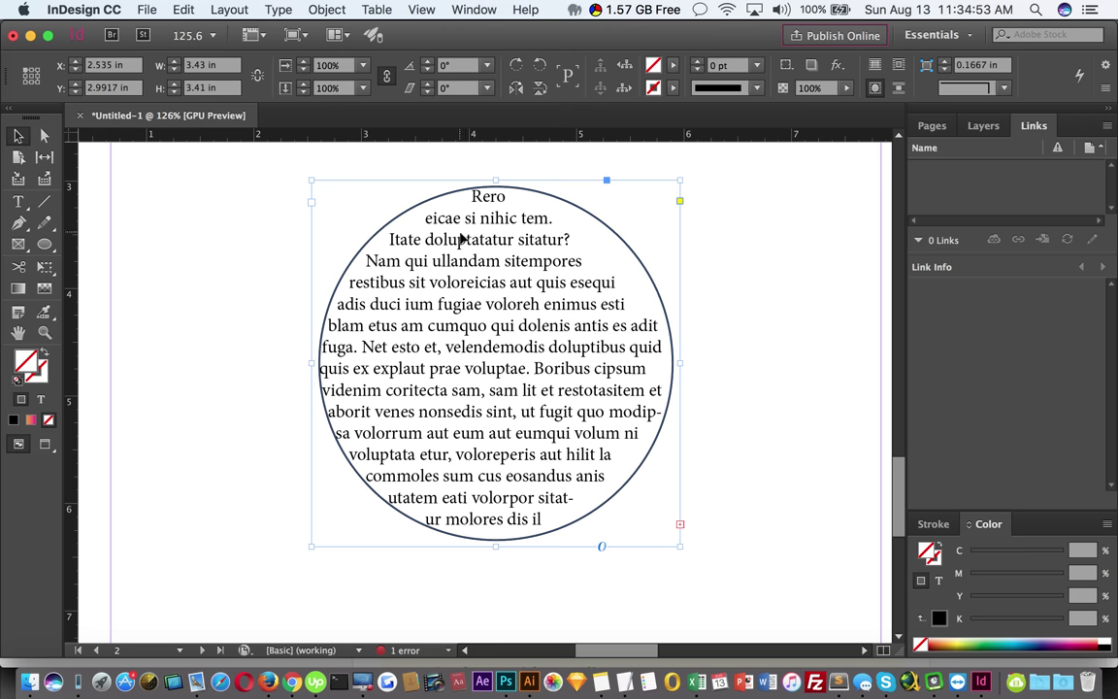
{"action": "left_click", "coordinate": [19, 226]}
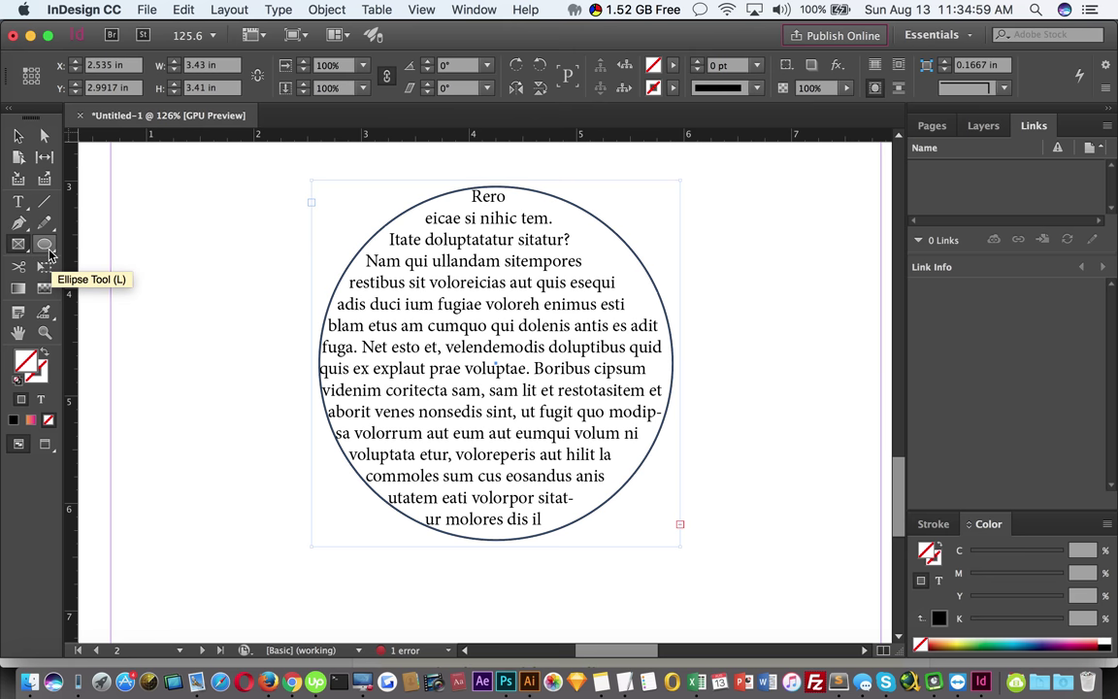
{"action": "left_click", "coordinate": [44, 247]}
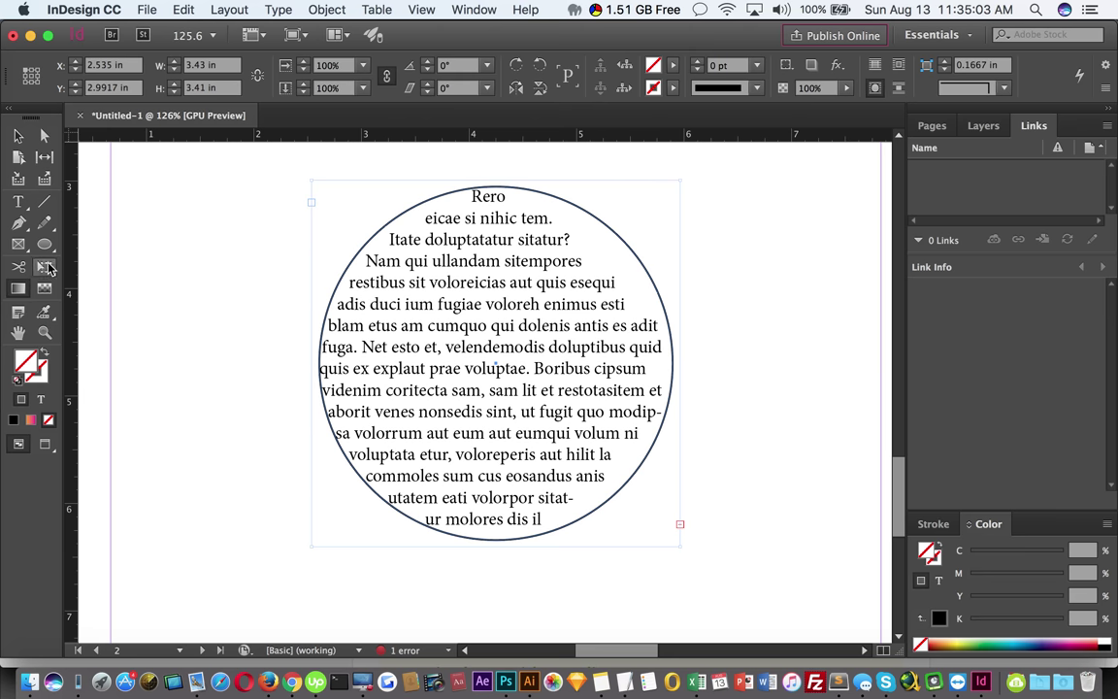
{"action": "left_click", "coordinate": [18, 203]}
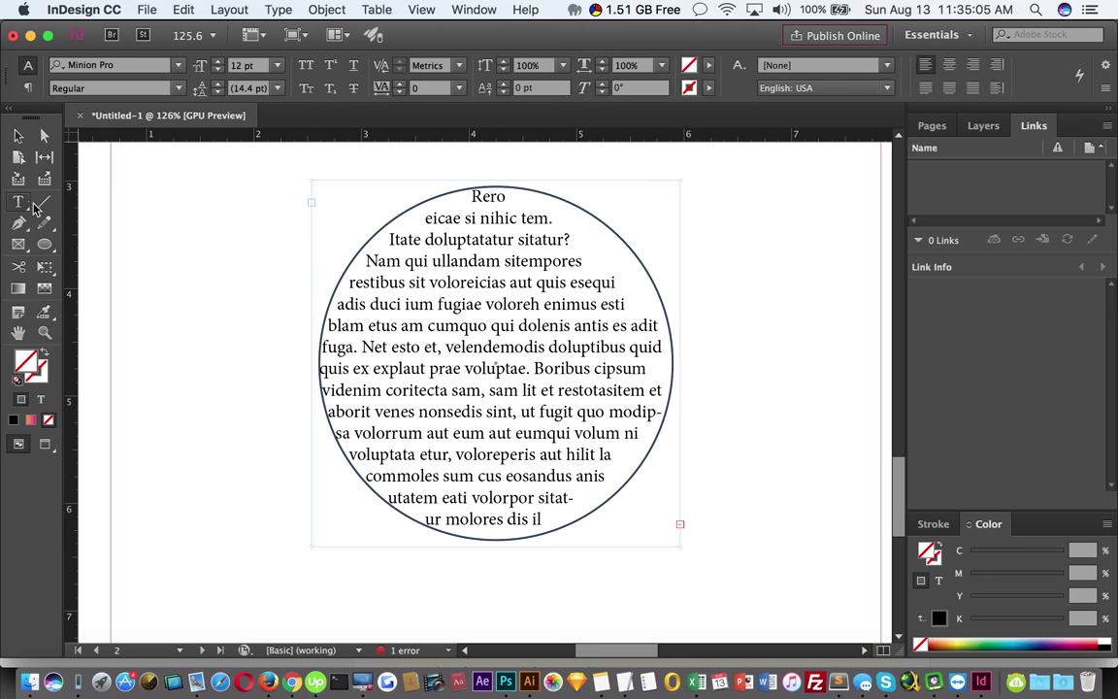
{"action": "left_click", "coordinate": [43, 205]}
{"action": "left_click", "coordinate": [44, 181]}
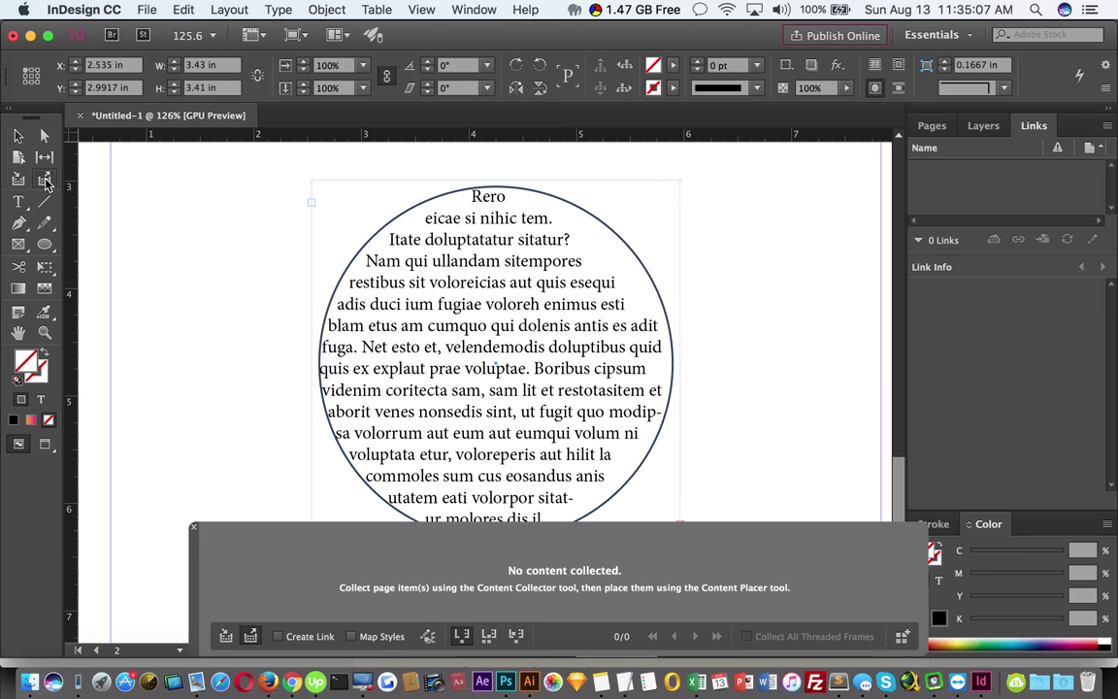
{"action": "left_click", "coordinate": [44, 157]}
{"action": "left_click", "coordinate": [18, 159]}
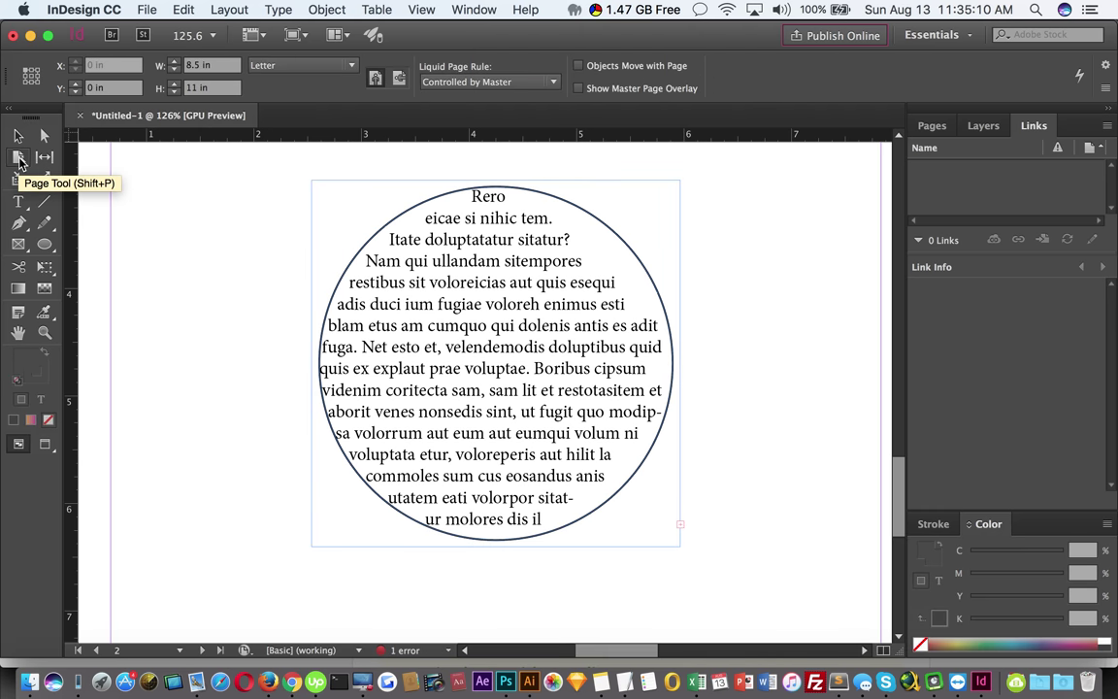
{"action": "left_click", "coordinate": [24, 290]}
{"action": "left_click", "coordinate": [18, 137]}
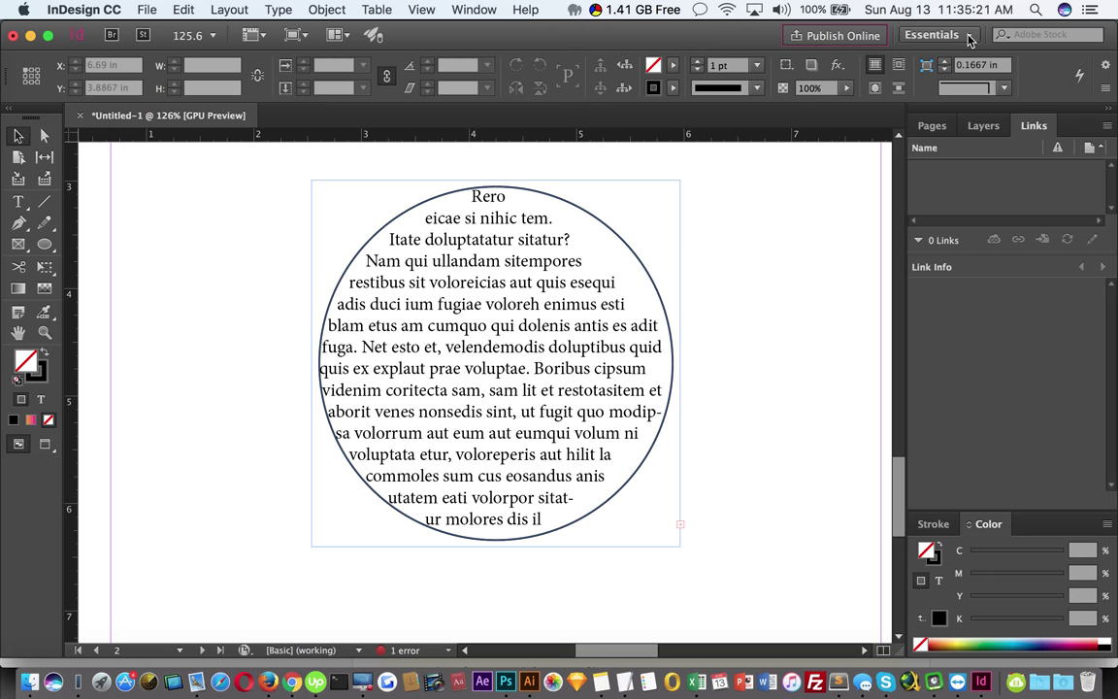
Try the Typography workspace and settle on the Book workspace
{"action": "left_click", "coordinate": [474, 7]}
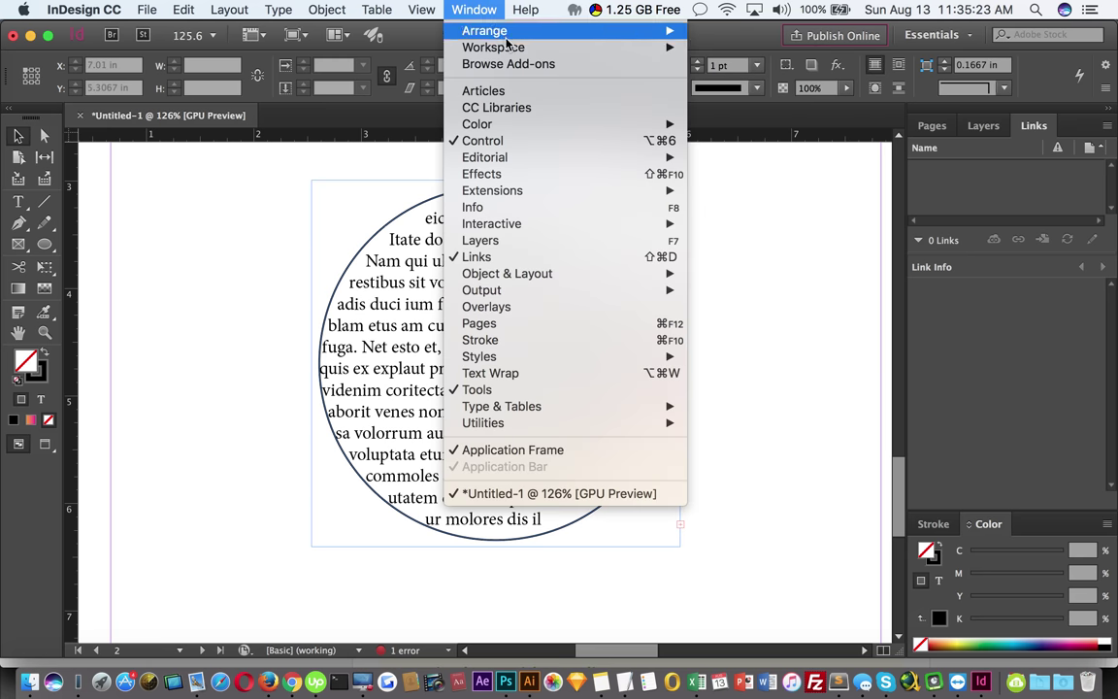
{"action": "mouse_move", "coordinate": [521, 55]}
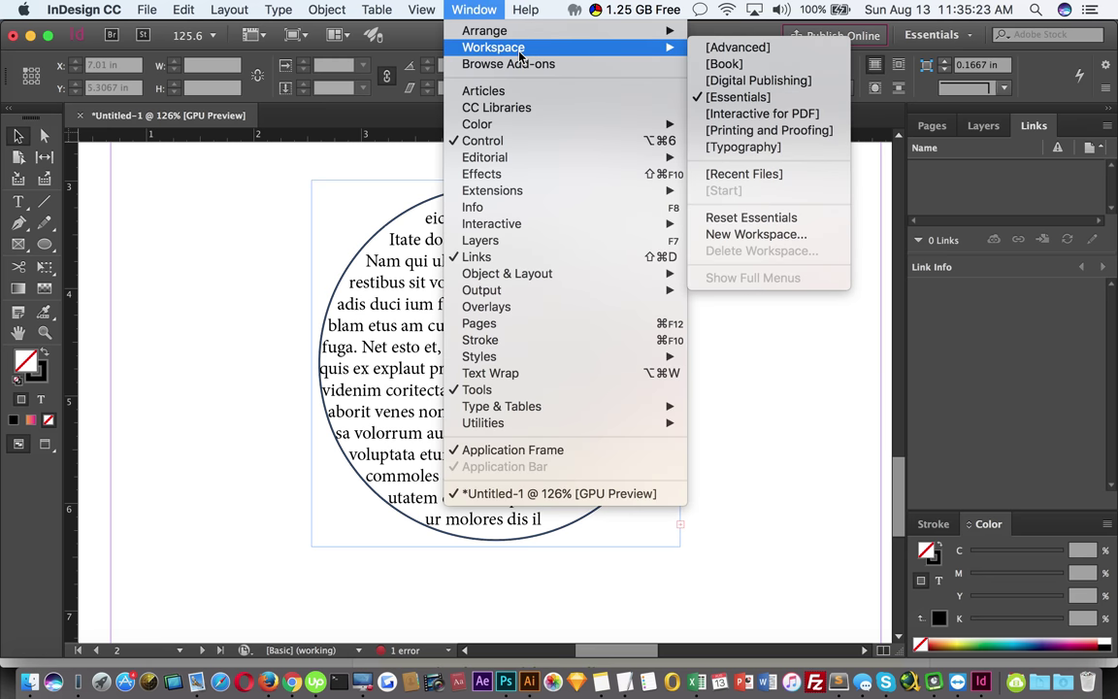
{"action": "left_click", "coordinate": [773, 148]}
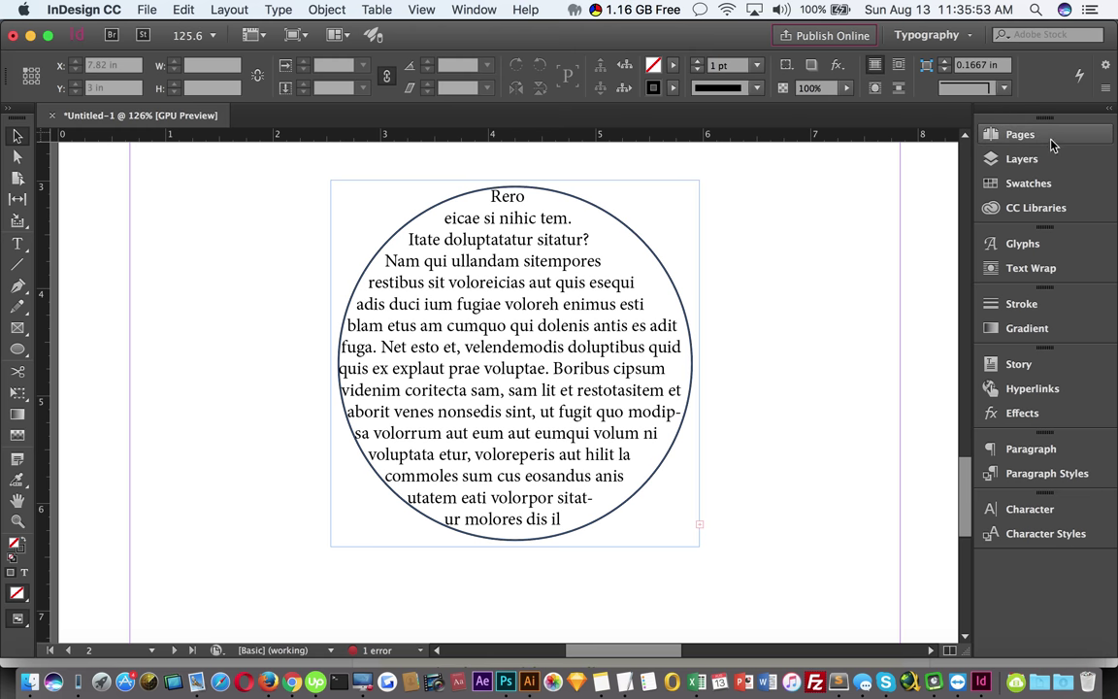
{"action": "left_click", "coordinate": [965, 36]}
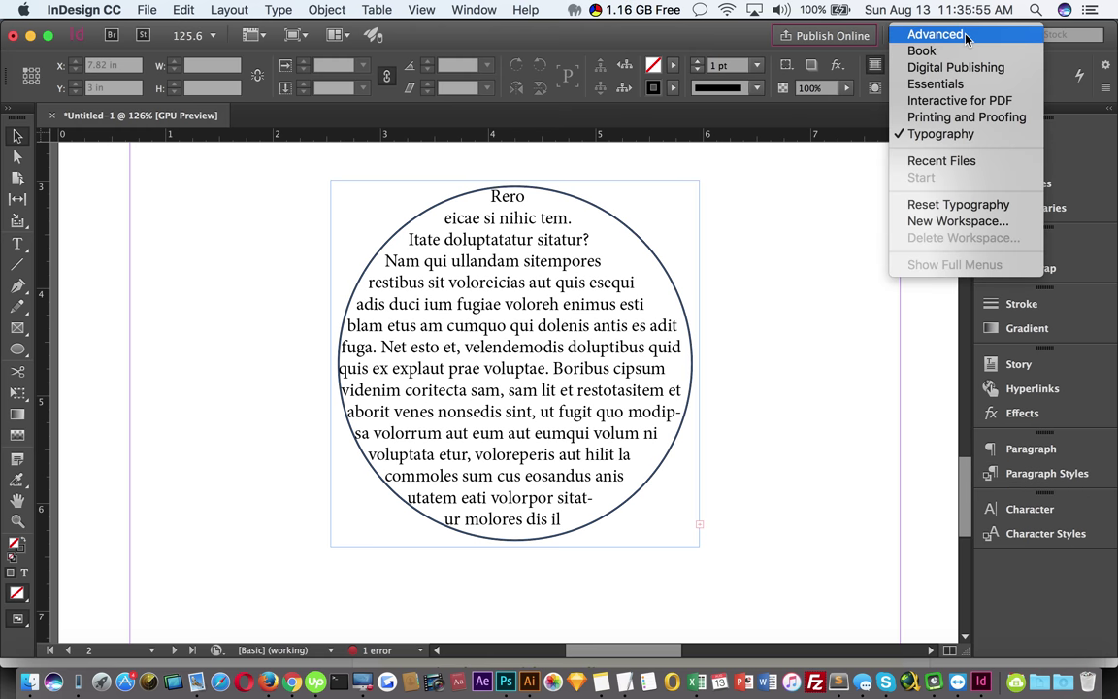
{"action": "left_click", "coordinate": [965, 50]}
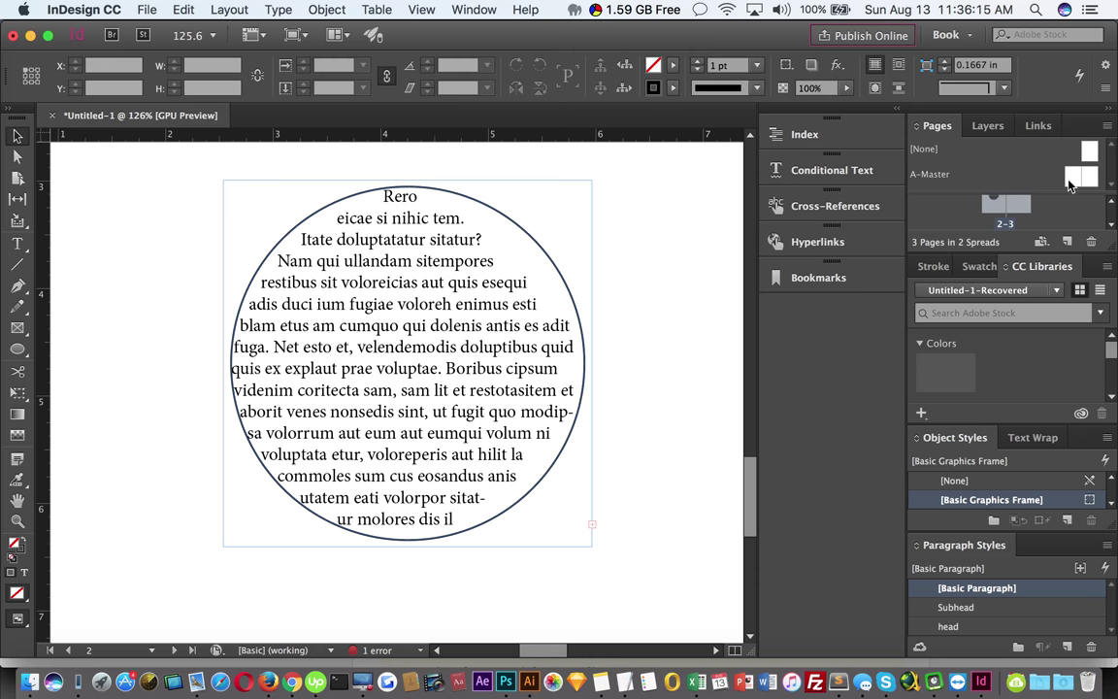
Remove Object Styles from the panel layout and save the arrangement as a new workspace named class1
{"action": "left_click_drag", "start_coordinate": [955, 437], "coordinate": [384, 284]}
{"action": "left_click", "coordinate": [408, 291]}
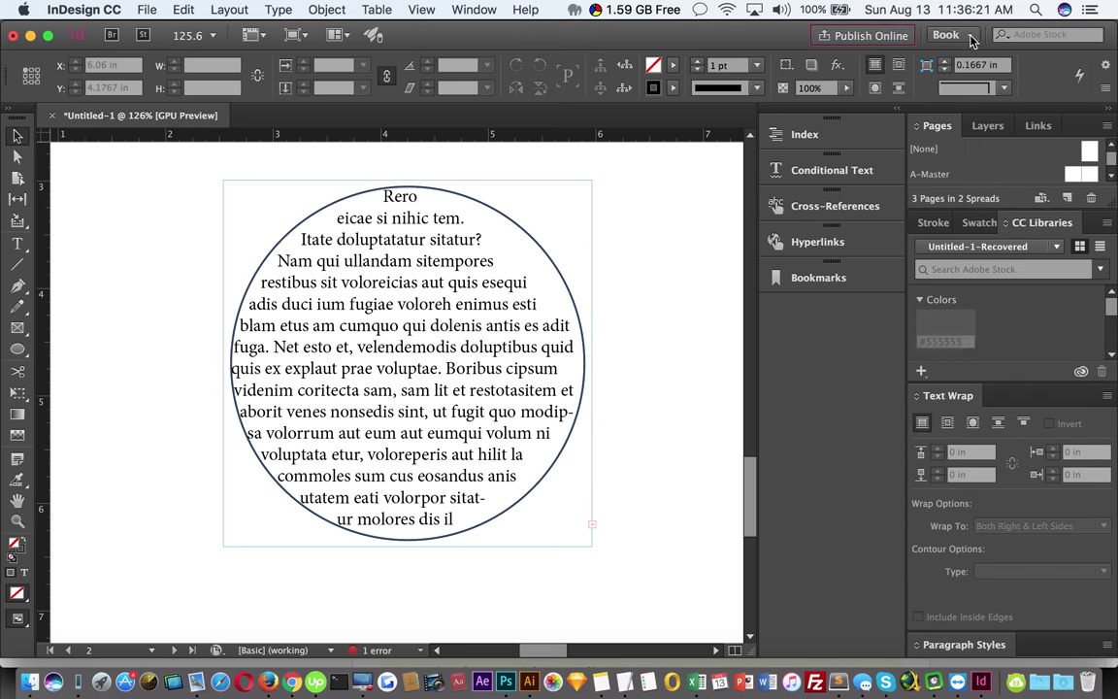
{"action": "left_click", "coordinate": [969, 35]}
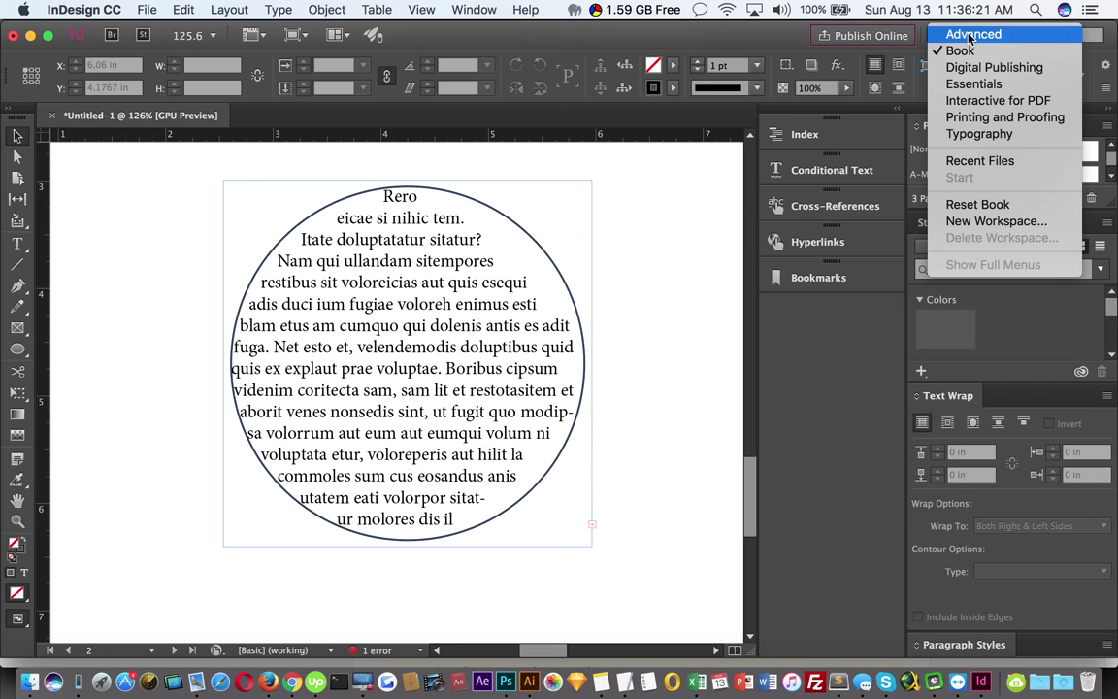
{"action": "left_click", "coordinate": [985, 222]}
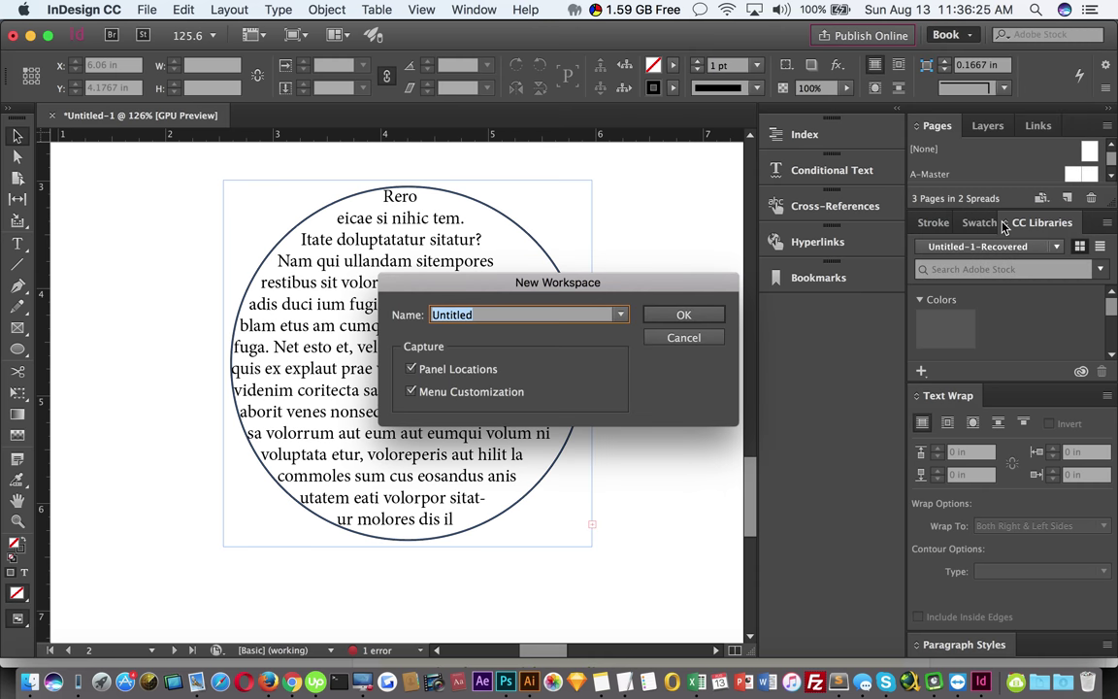
{"action": "type", "text": "class1"}
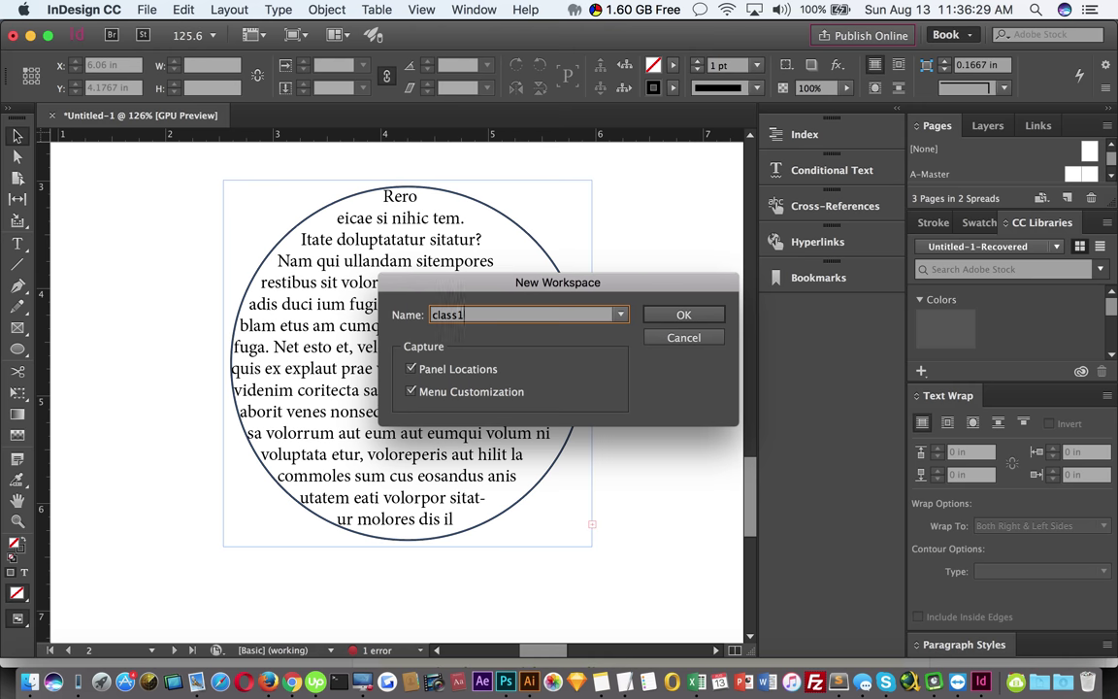
{"action": "left_click", "coordinate": [706, 317]}
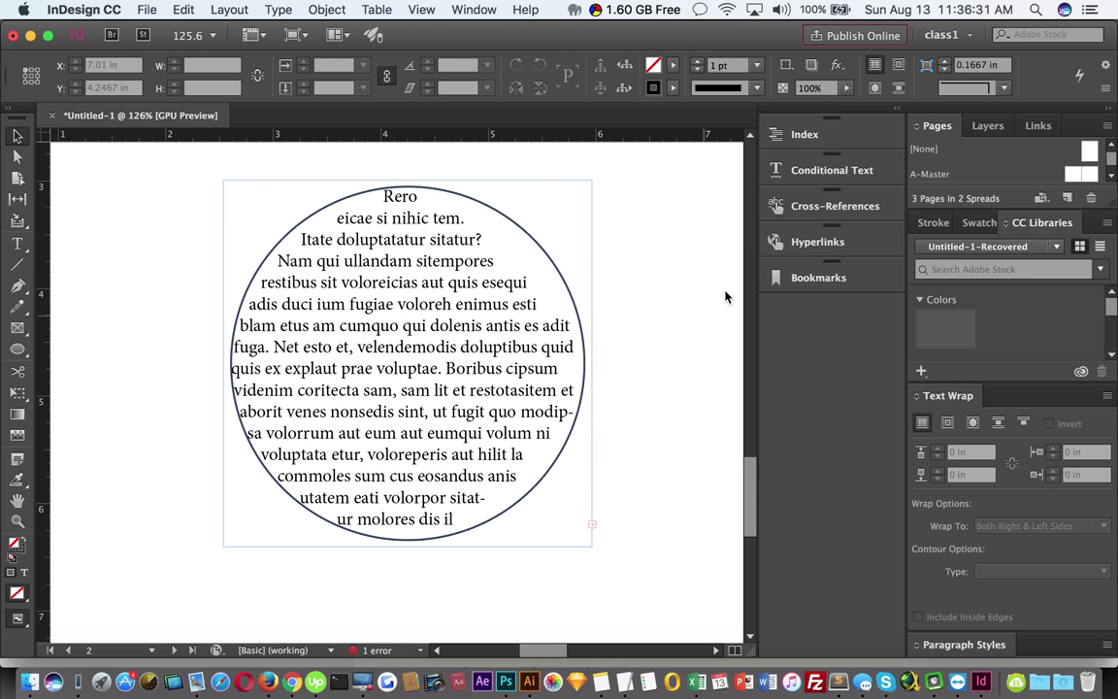
Switch to the Essentials workspace and return to the custom class1 workspace
{"action": "left_click", "coordinate": [969, 39]}
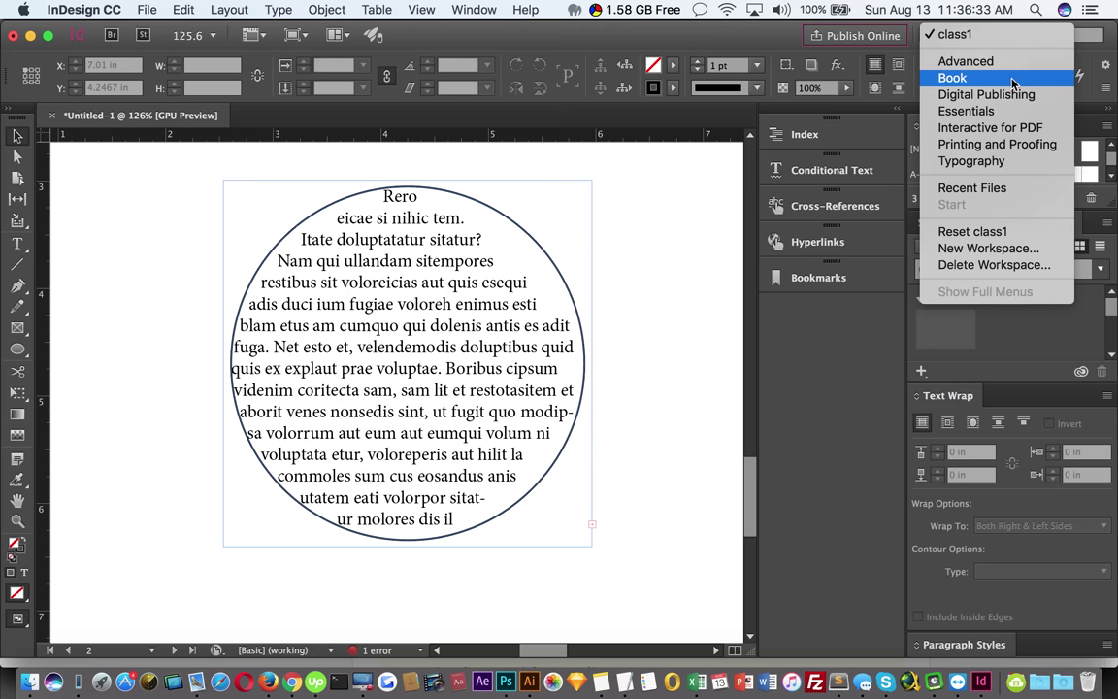
{"action": "left_click", "coordinate": [1009, 111]}
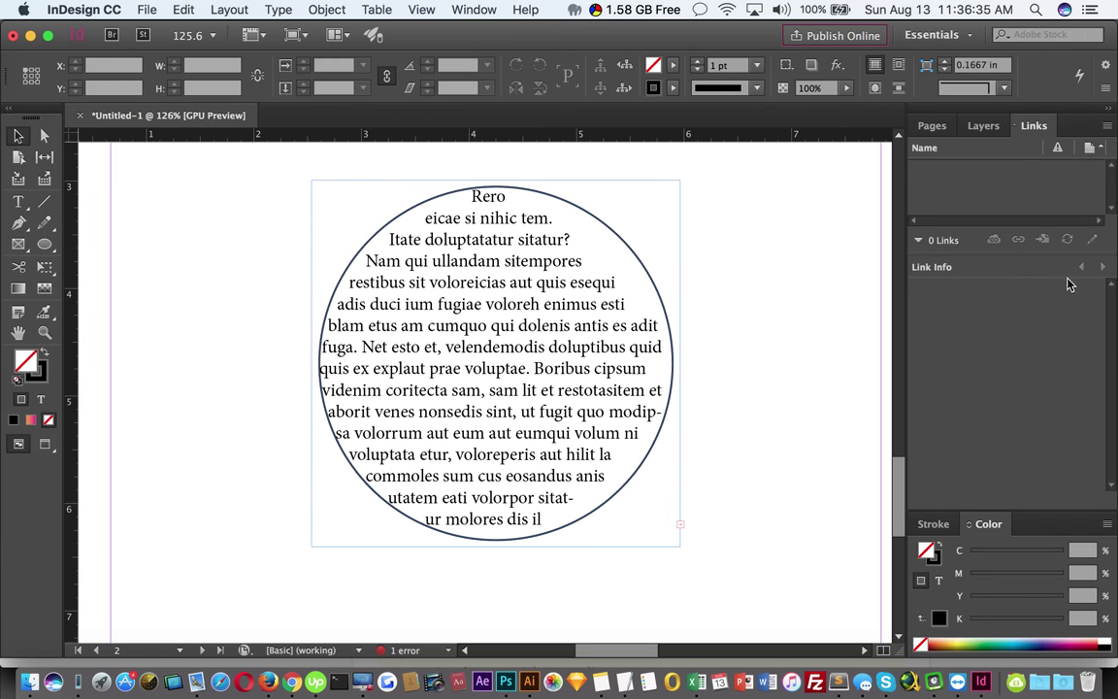
{"action": "left_click", "coordinate": [956, 35]}
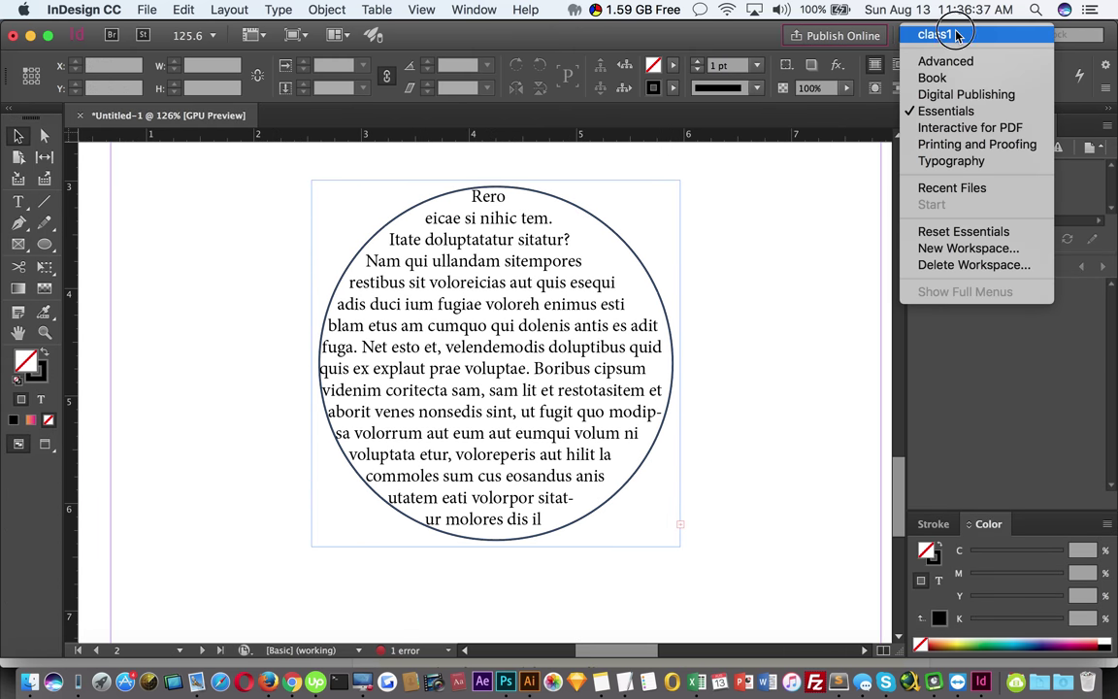
{"action": "left_click", "coordinate": [958, 36]}
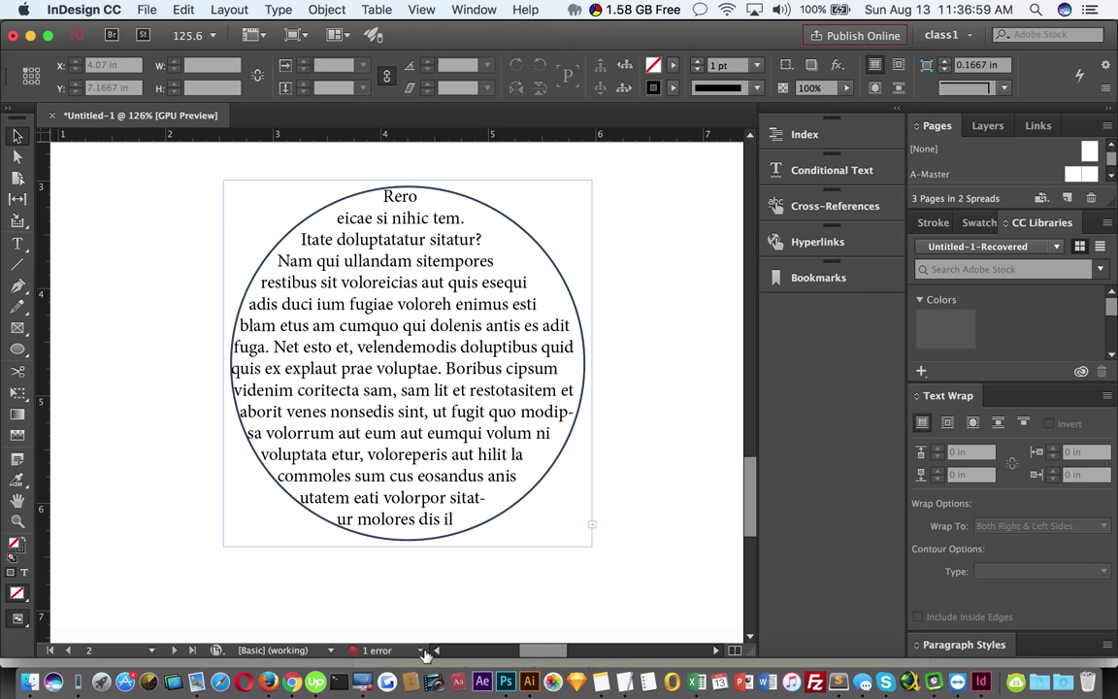
Thread the circle's overset text into a new frame about 6.3 by 8.83 in on the facing page
{"action": "left_click", "coordinate": [573, 511], "text": "alt+super"}
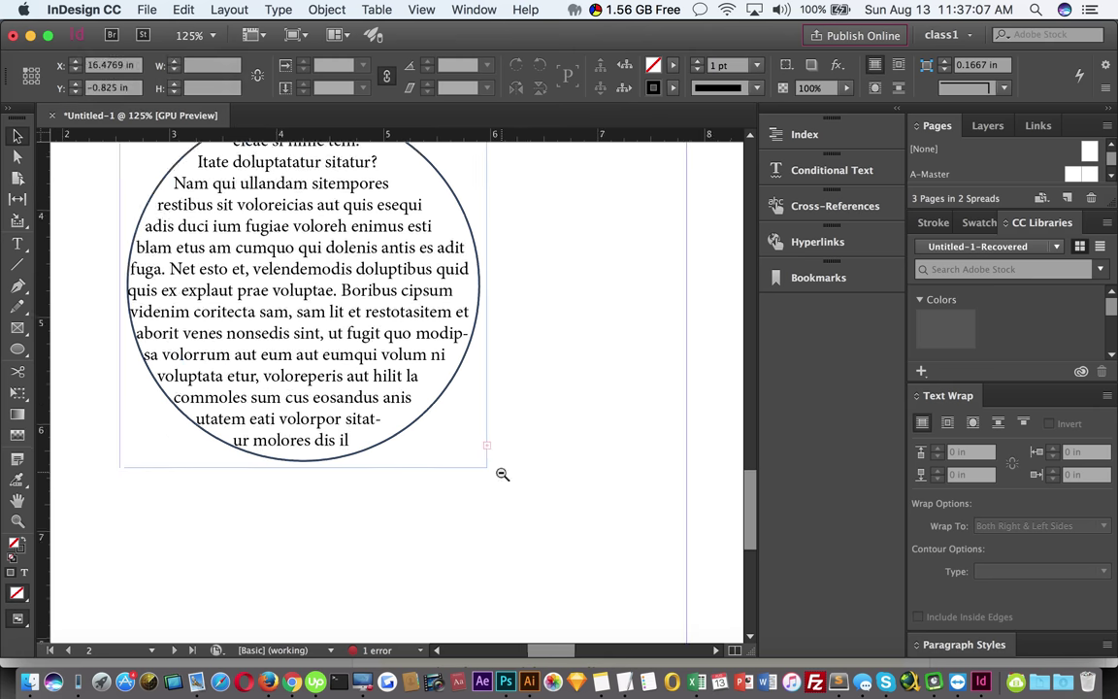
{"action": "left_click", "coordinate": [499, 473], "text": "alt+super"}
{"action": "left_click", "coordinate": [341, 275], "text": "alt+super"}
{"action": "left_click_drag", "start_coordinate": [399, 429], "coordinate": [289, 378]}
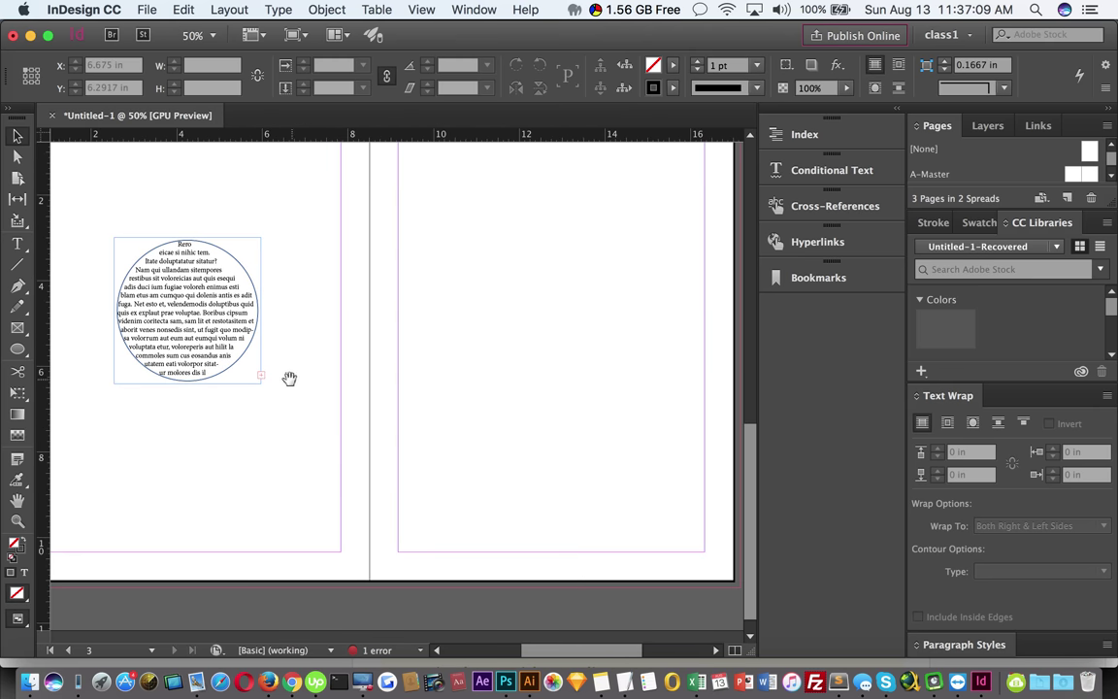
{"action": "left_click", "coordinate": [260, 373]}
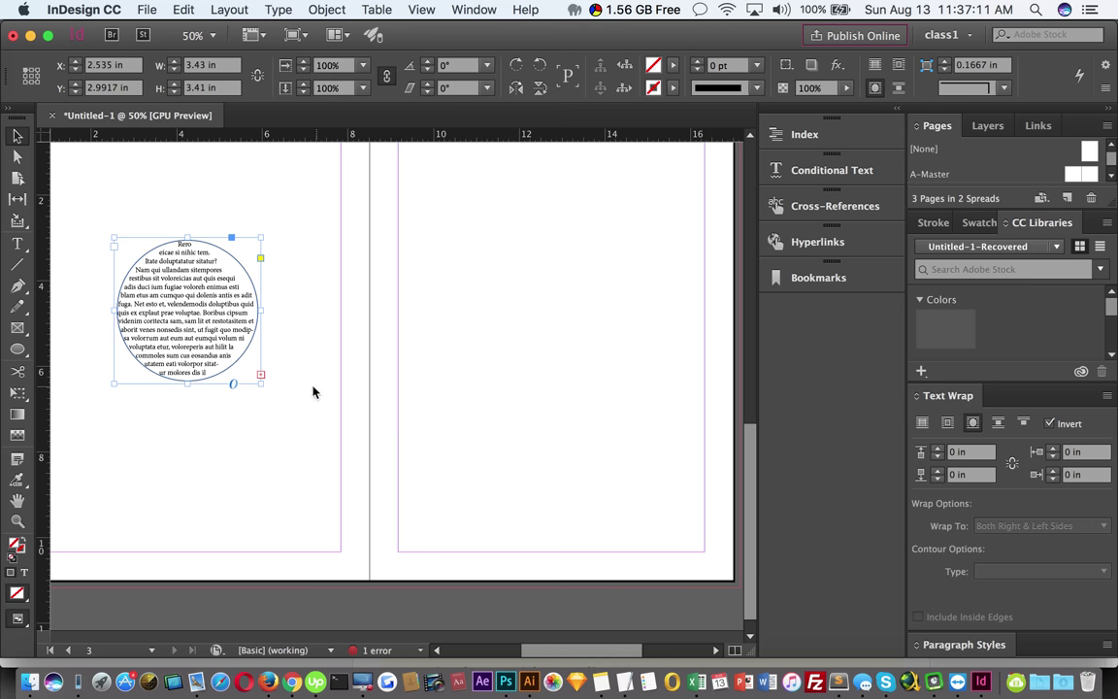
{"action": "left_click", "coordinate": [260, 375]}
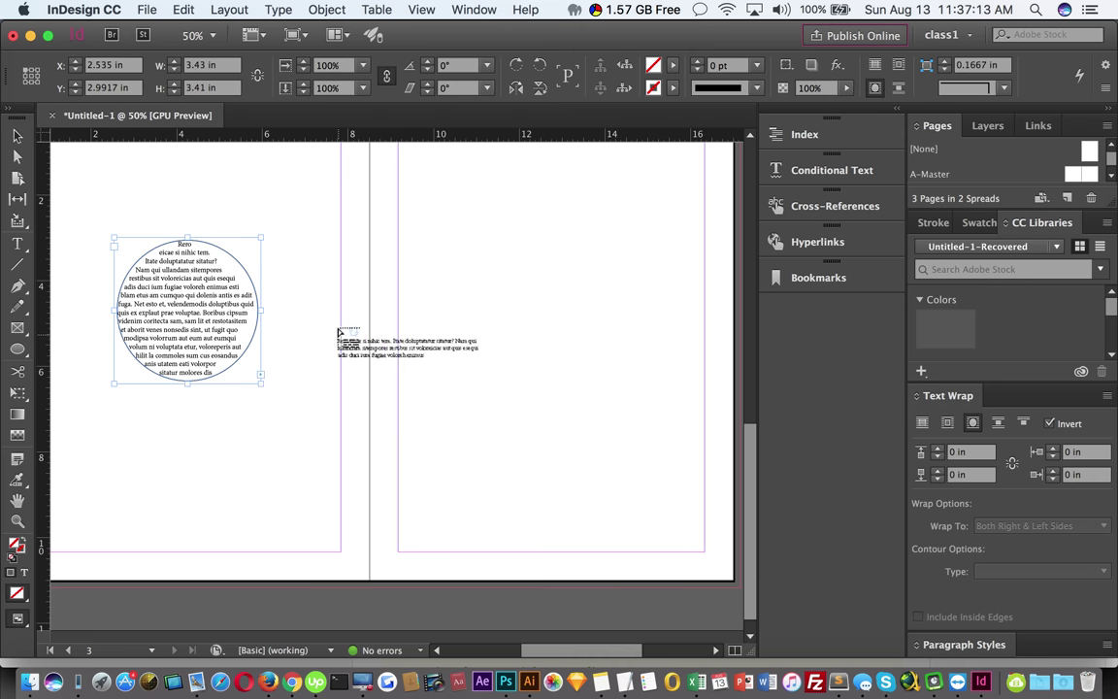
{"action": "left_click", "coordinate": [410, 167]}
{"action": "left_click_drag", "start_coordinate": [410, 167], "coordinate": [678, 542]}
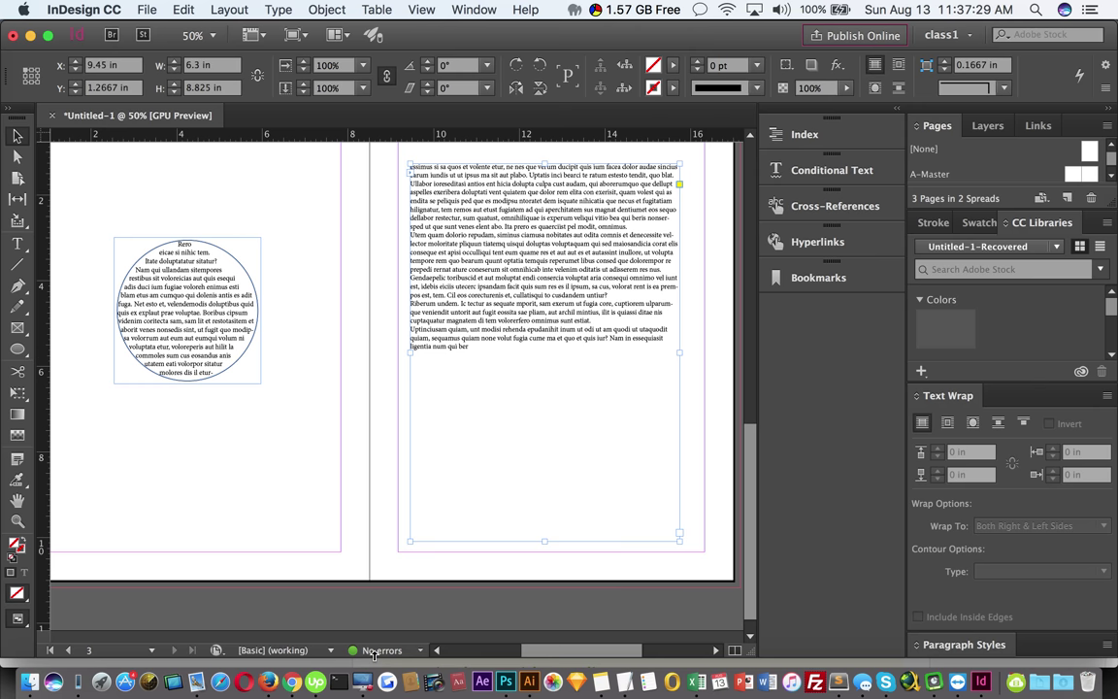
Select all the text in the threaded frame on page 3
{"action": "left_click", "coordinate": [272, 435]}
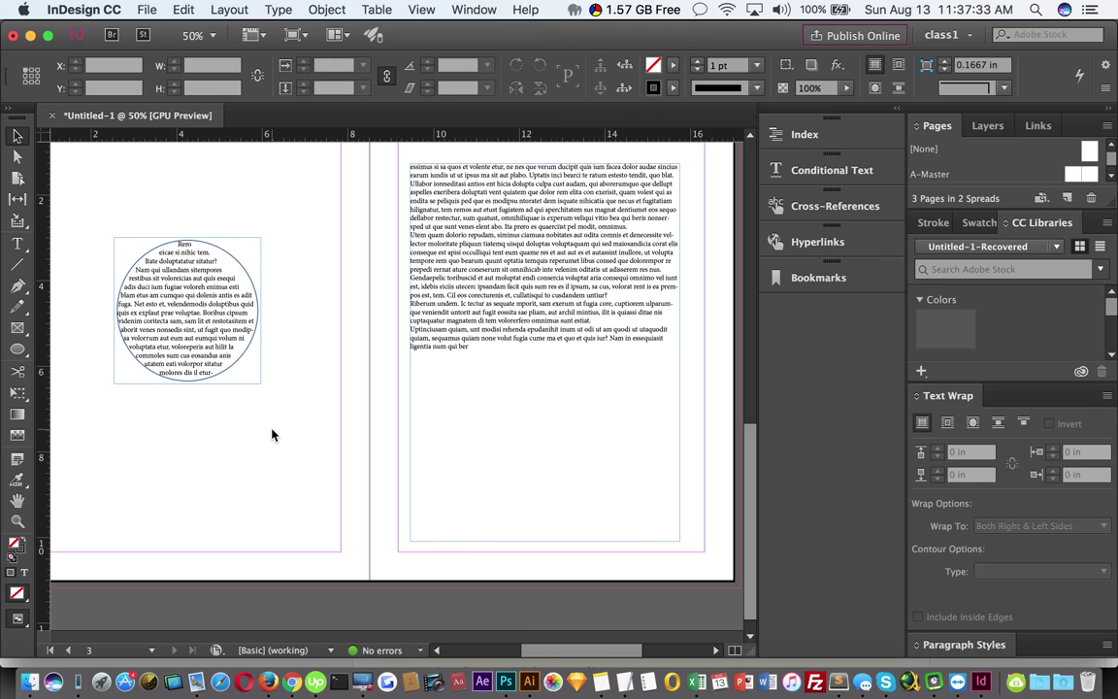
{"action": "scroll", "coordinate": [271, 435], "scroll_direction": "up", "scroll_amount": 2}
{"action": "left_click", "coordinate": [436, 354]}
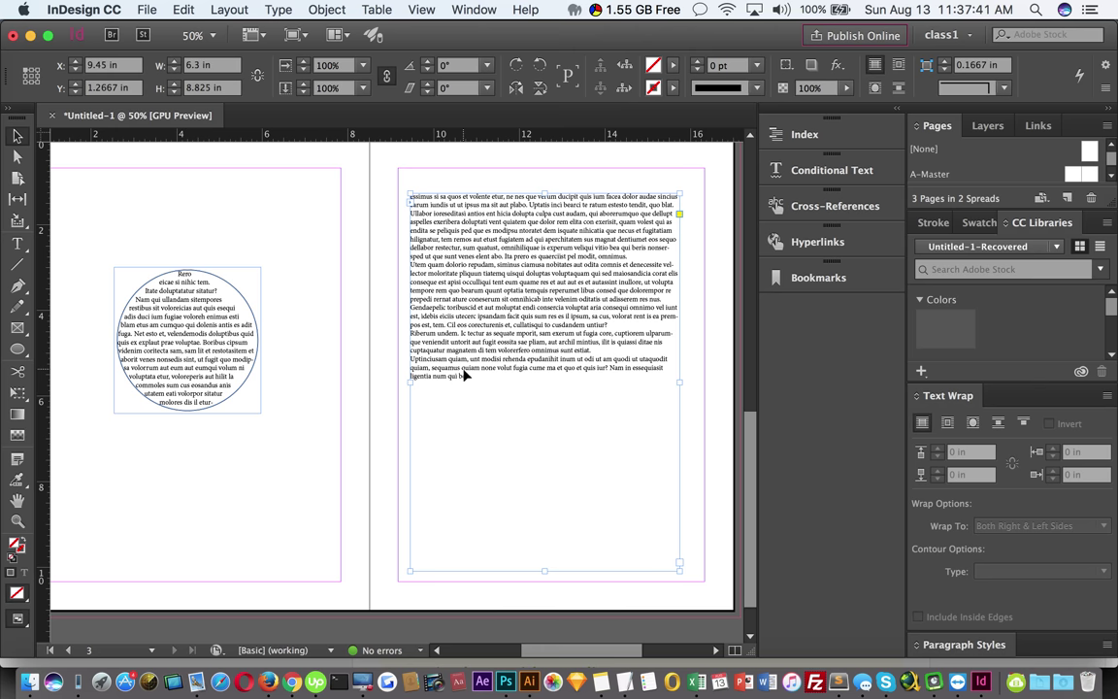
{"action": "double_click", "coordinate": [464, 376]}
{"action": "left_click_drag", "start_coordinate": [464, 376], "coordinate": [406, 200]}
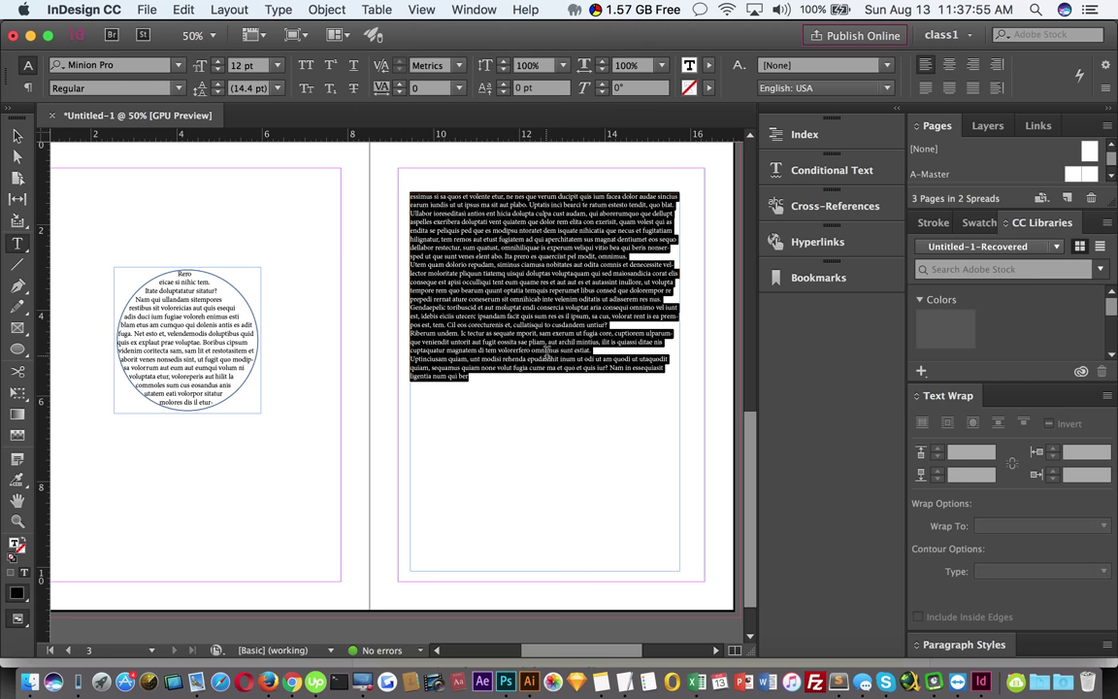
Open the document's Index and compare its Topic and Reference views, ending on Reference
{"action": "key", "text": "shift+F8"}
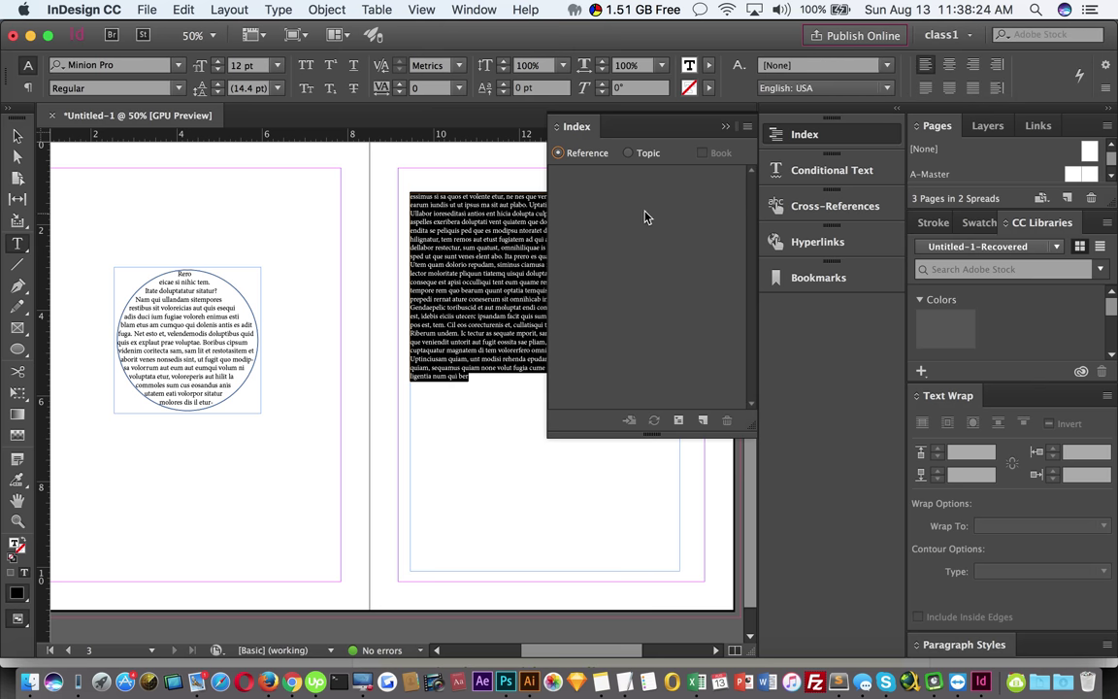
{"action": "left_click", "coordinate": [630, 154]}
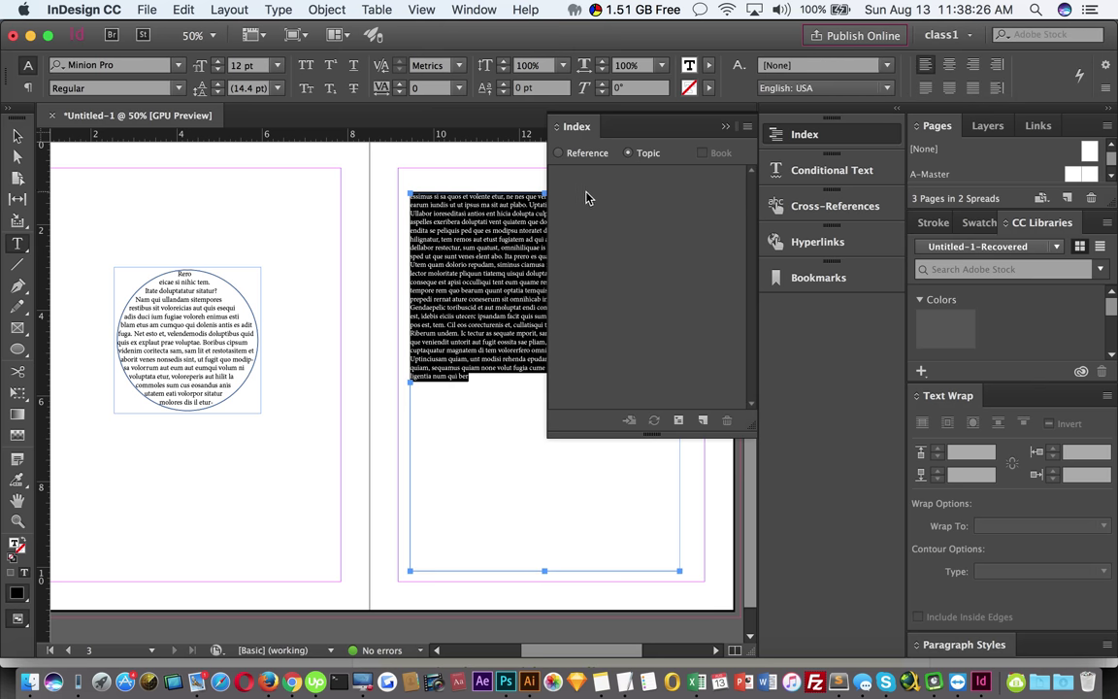
{"action": "left_click", "coordinate": [559, 153]}
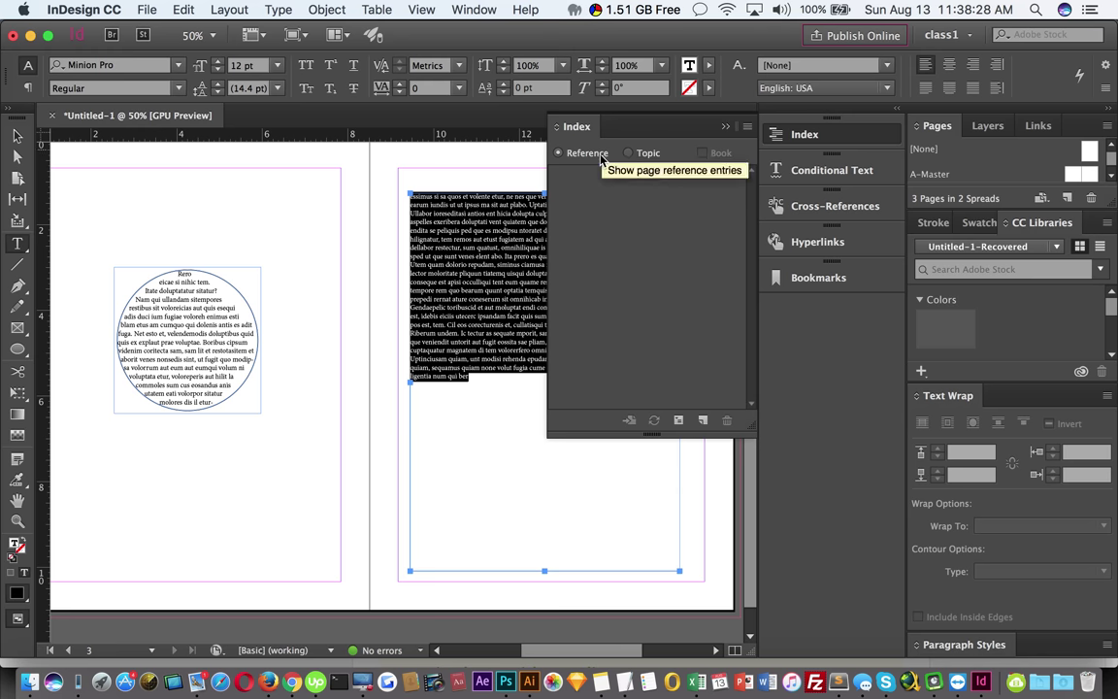
{"action": "left_click", "coordinate": [628, 154]}
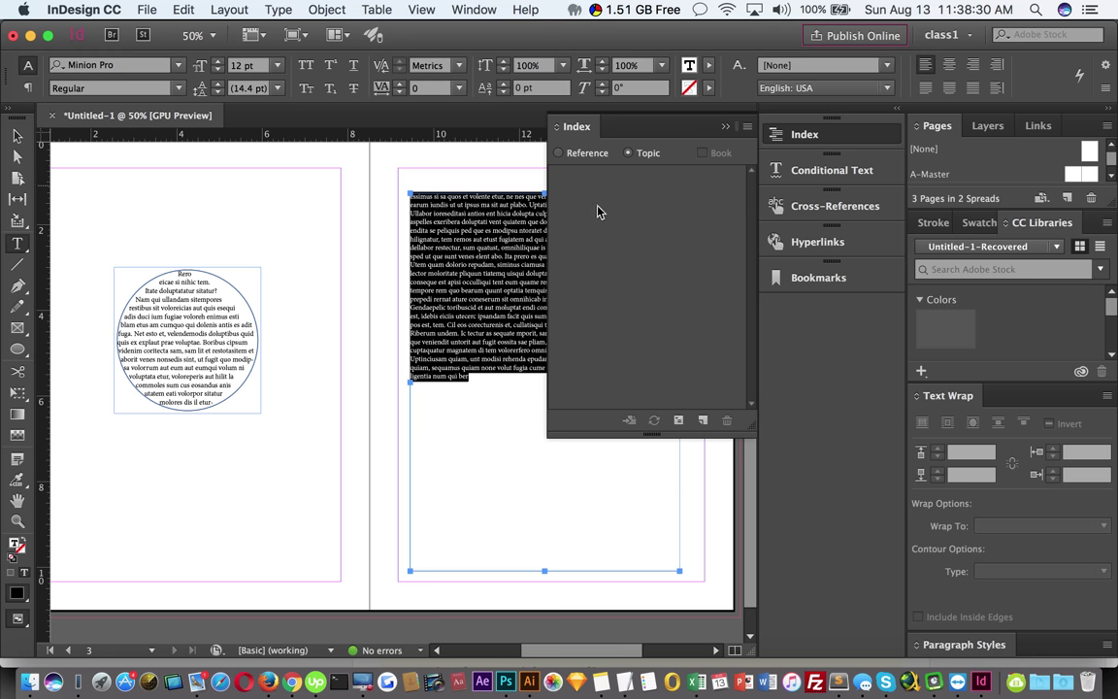
{"action": "left_click", "coordinate": [568, 154]}
{"action": "left_click", "coordinate": [629, 155]}
{"action": "left_click", "coordinate": [560, 154]}
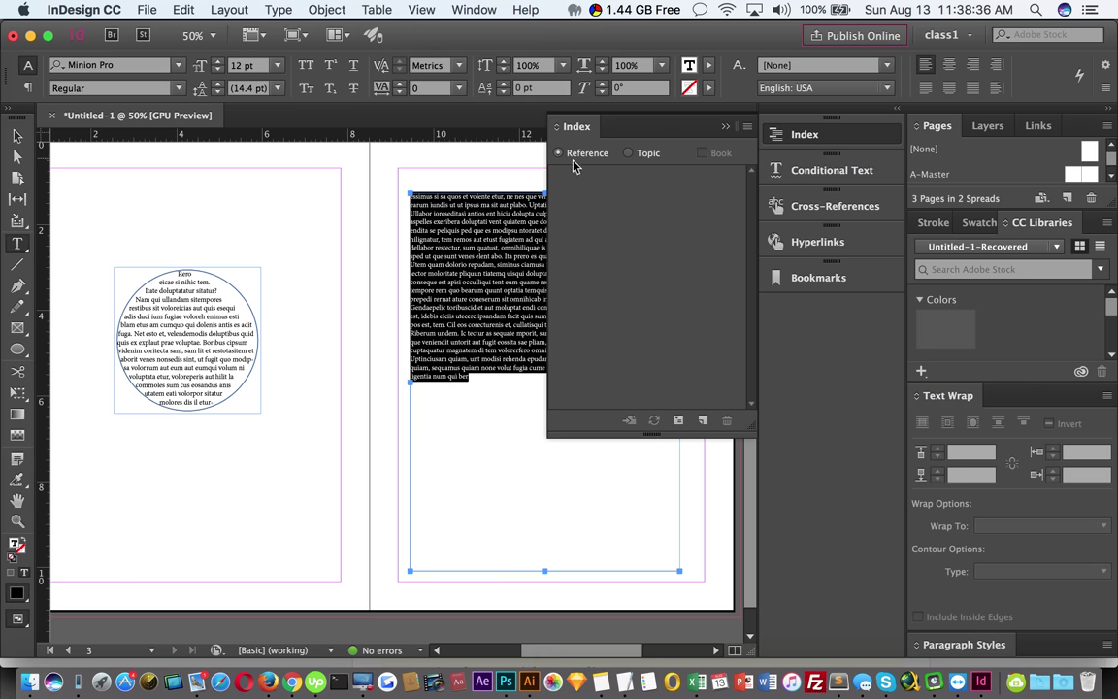